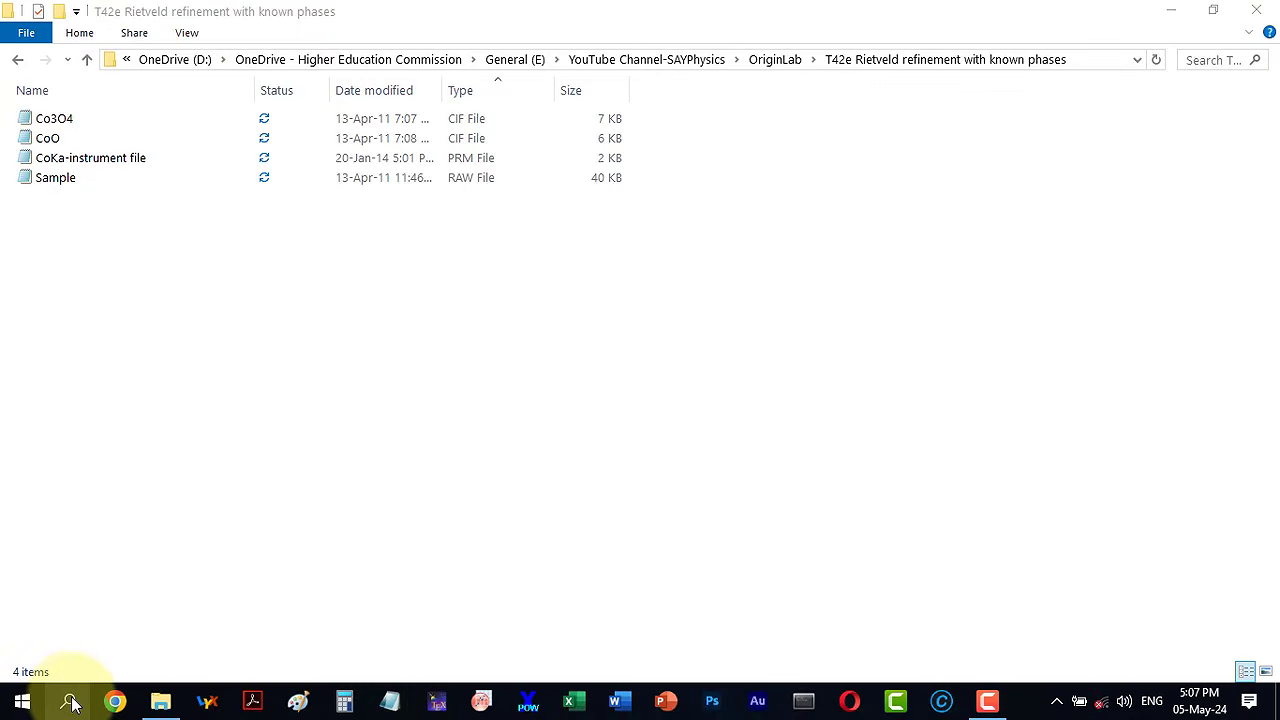
Step: Launch GSAS-II and place its project window beside the plots window
left_click(70, 703)
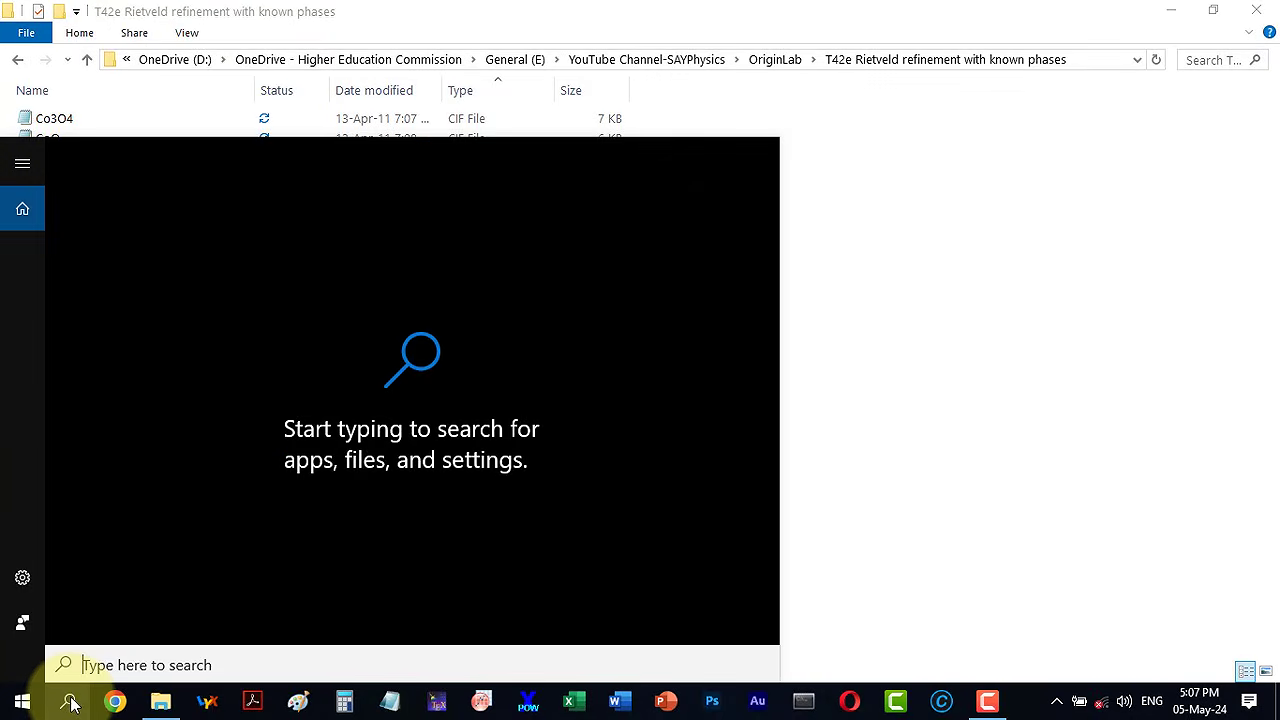
type("gsas")
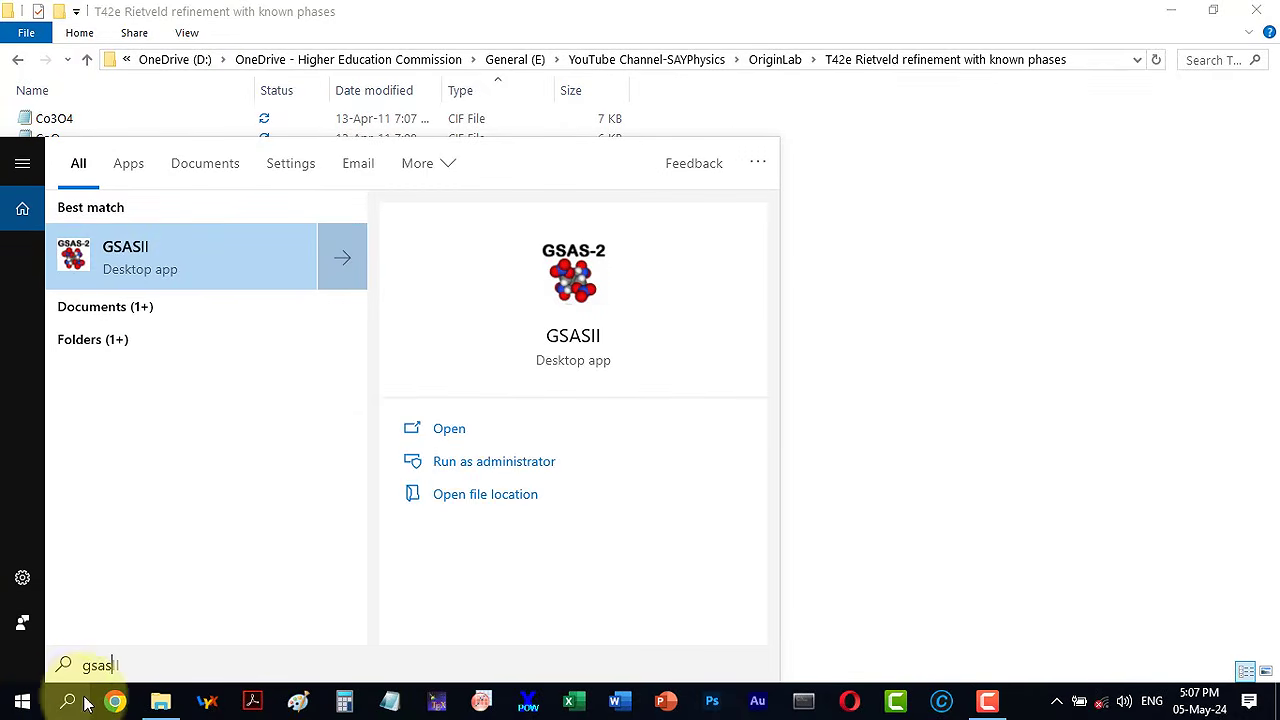
left_click(180, 262)
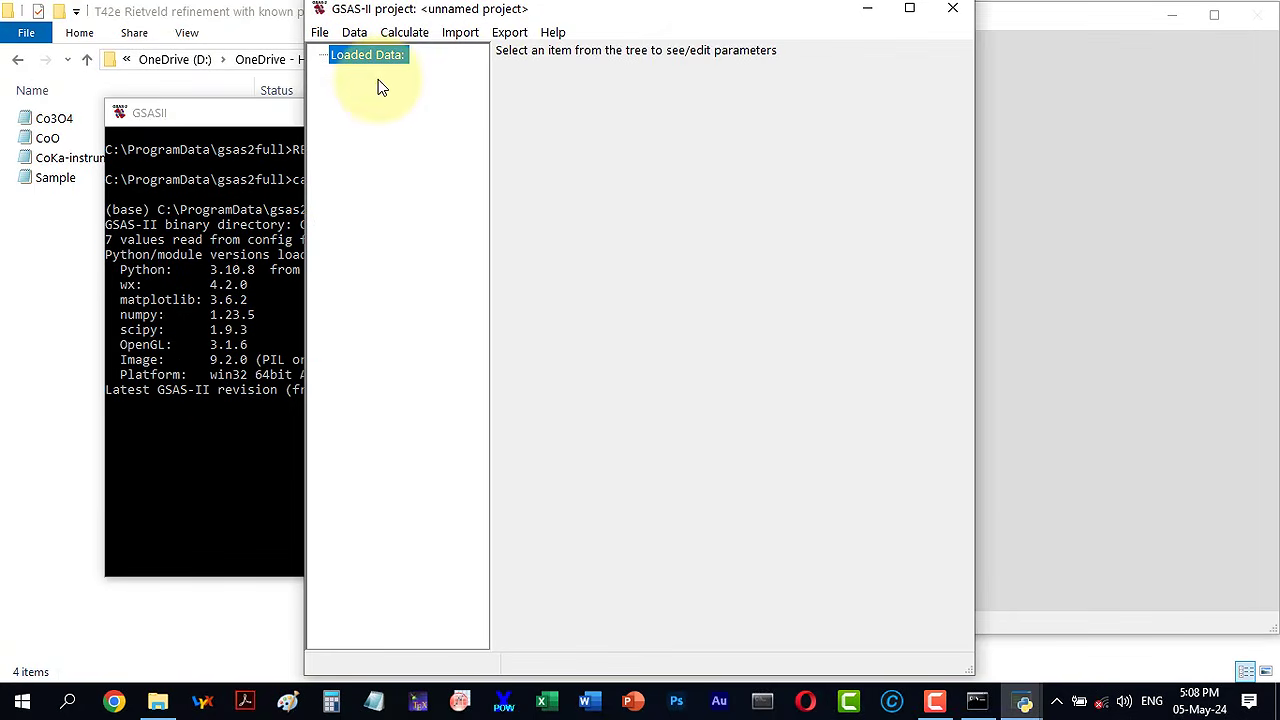
left_click_drag(447, 20, 143, 25)
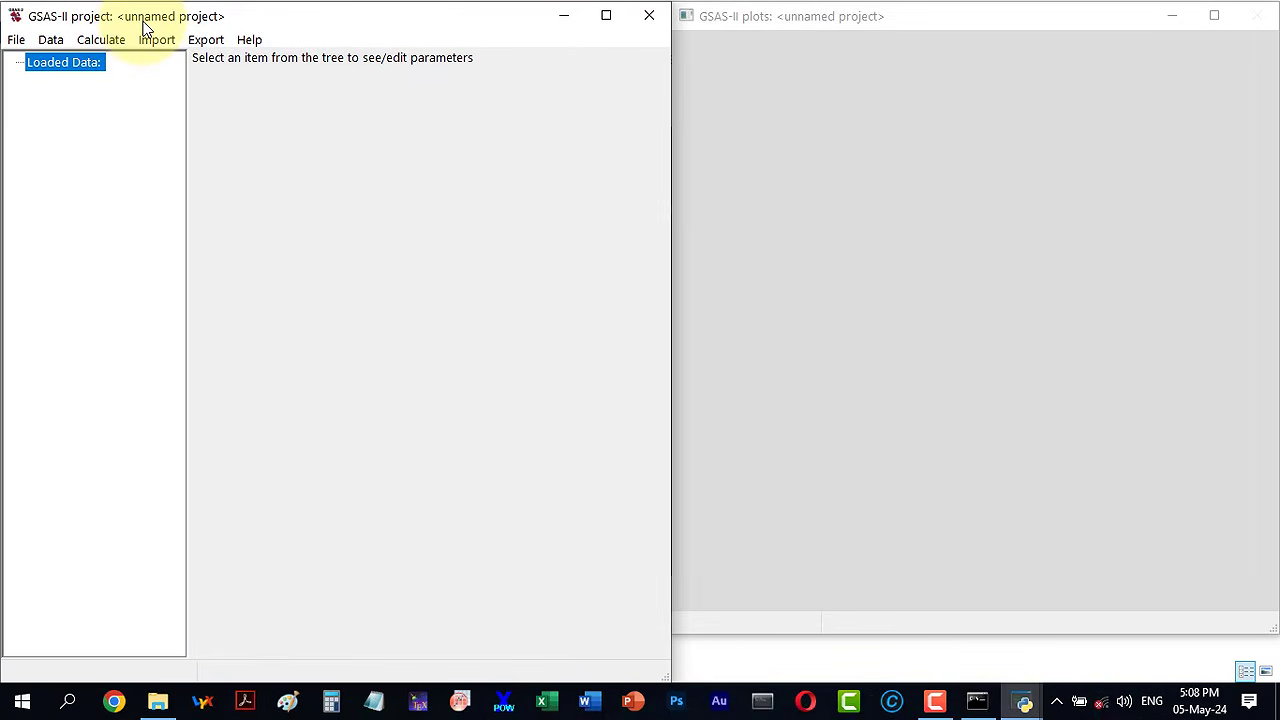
left_click(997, 84)
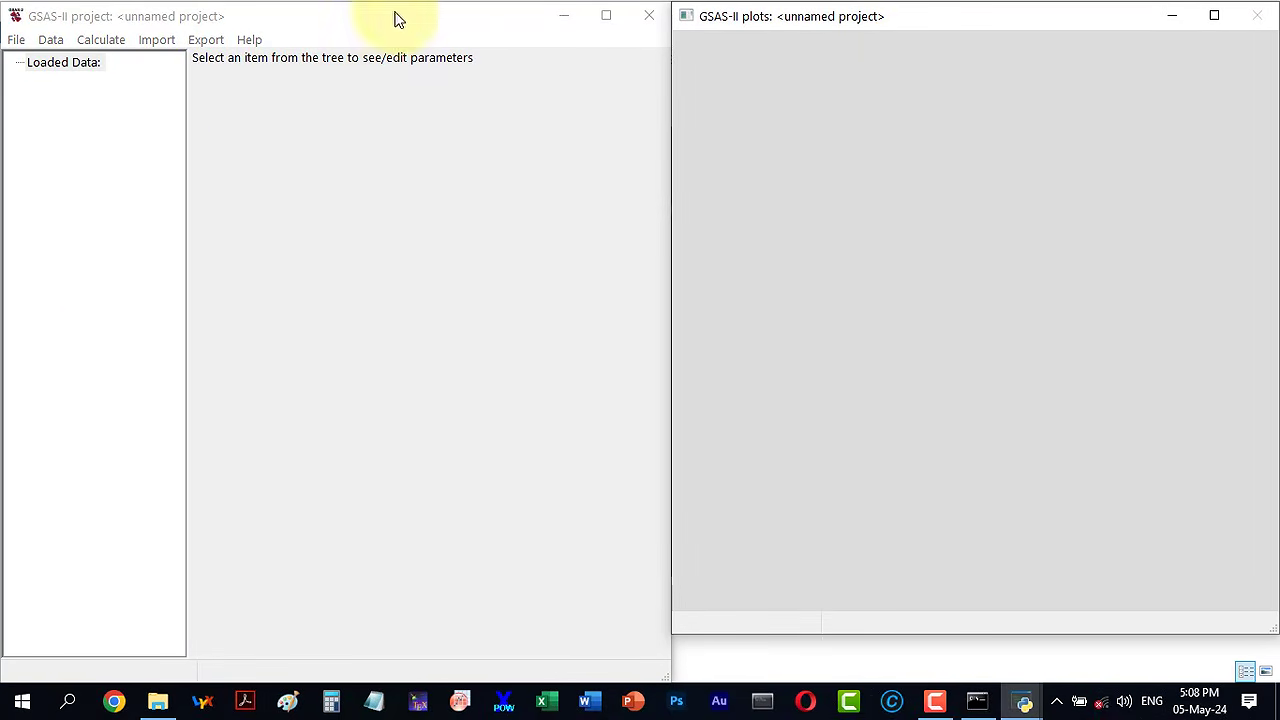
Step: Save the unnamed project as "XRD Rietveld refinement" in the T42e Rietveld refinement with known phases folder
left_click(16, 40)
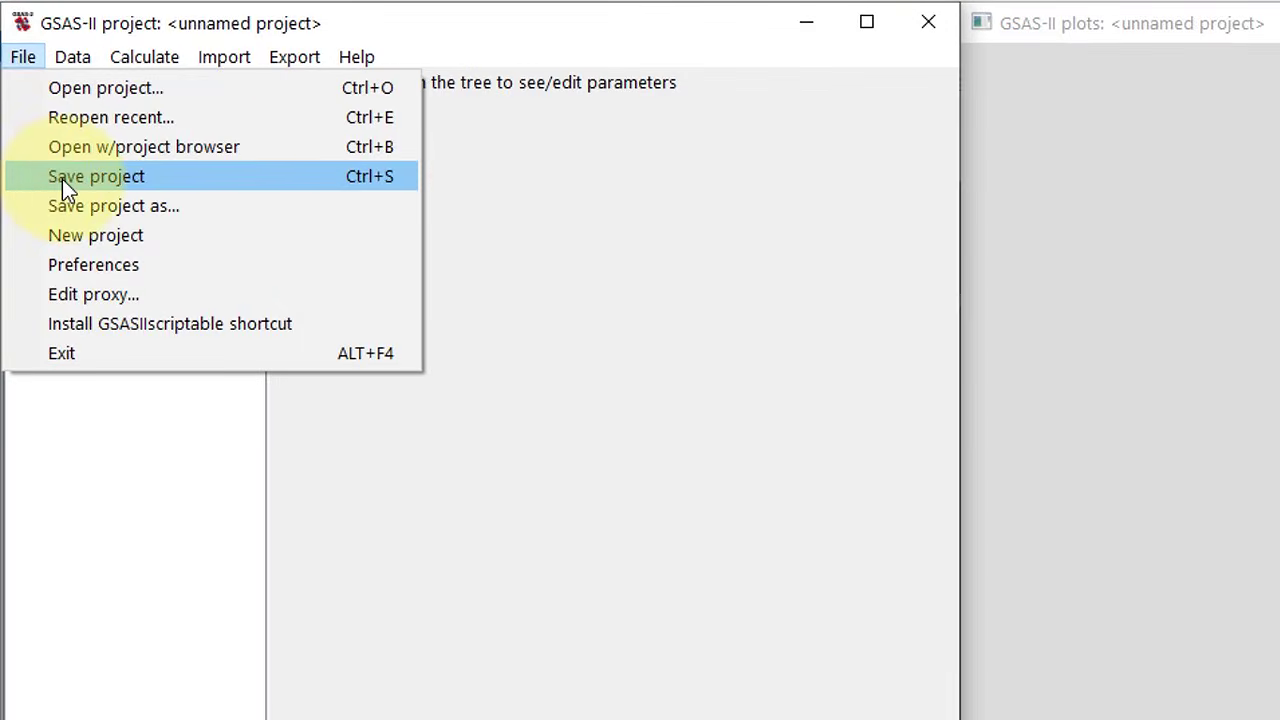
left_click(62, 179)
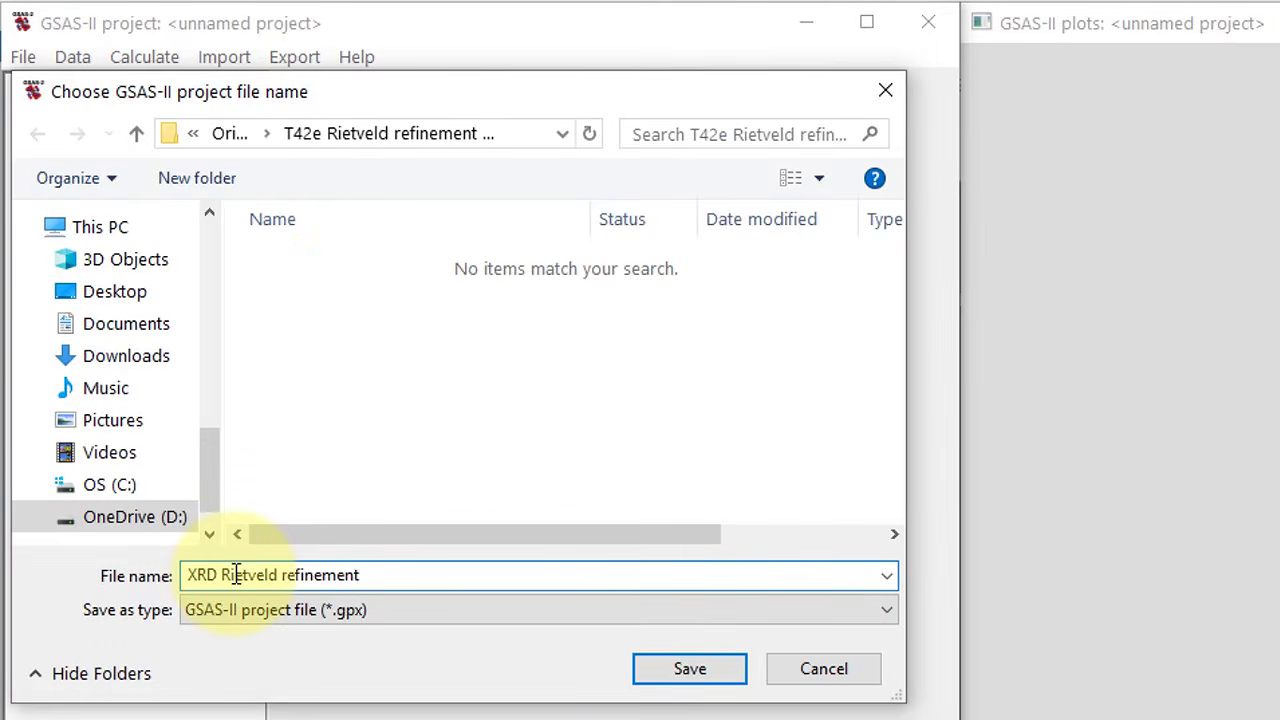
left_click(652, 670)
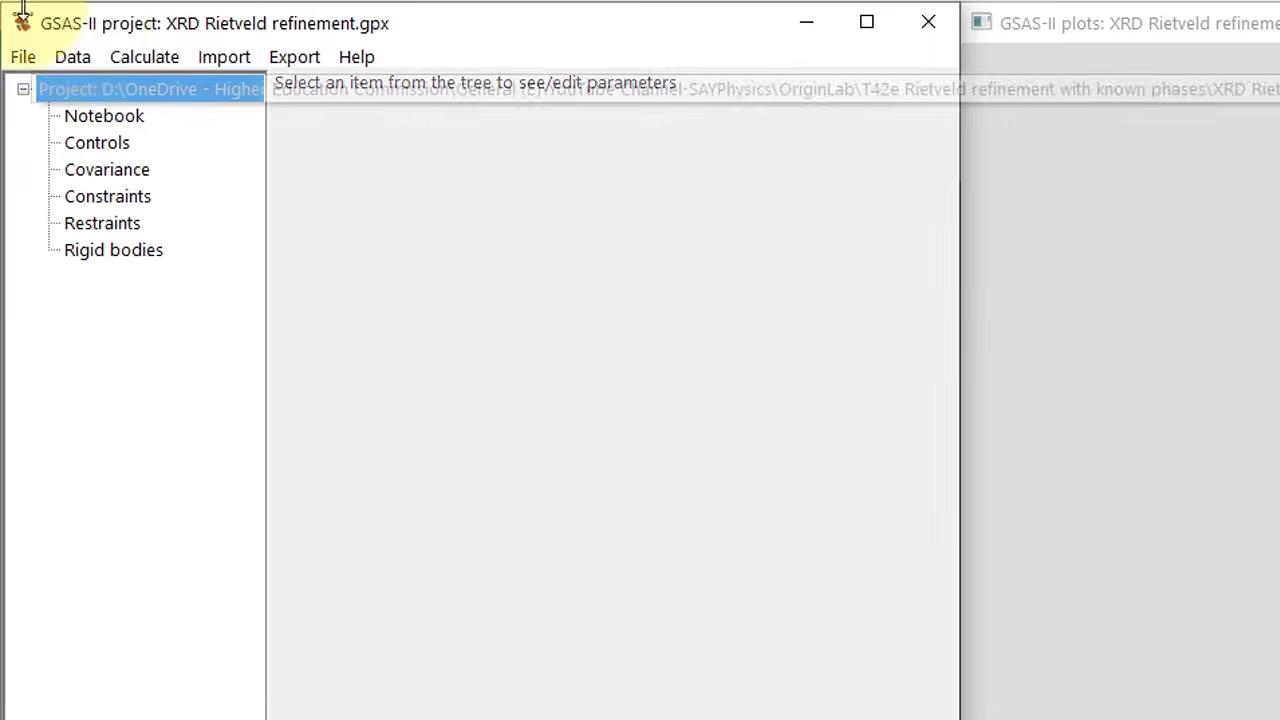
Step: Check the saved project file in its folder, and bring the GSAS-II plots and project windows back side by side
left_click_drag(100, 34, 564, 42)
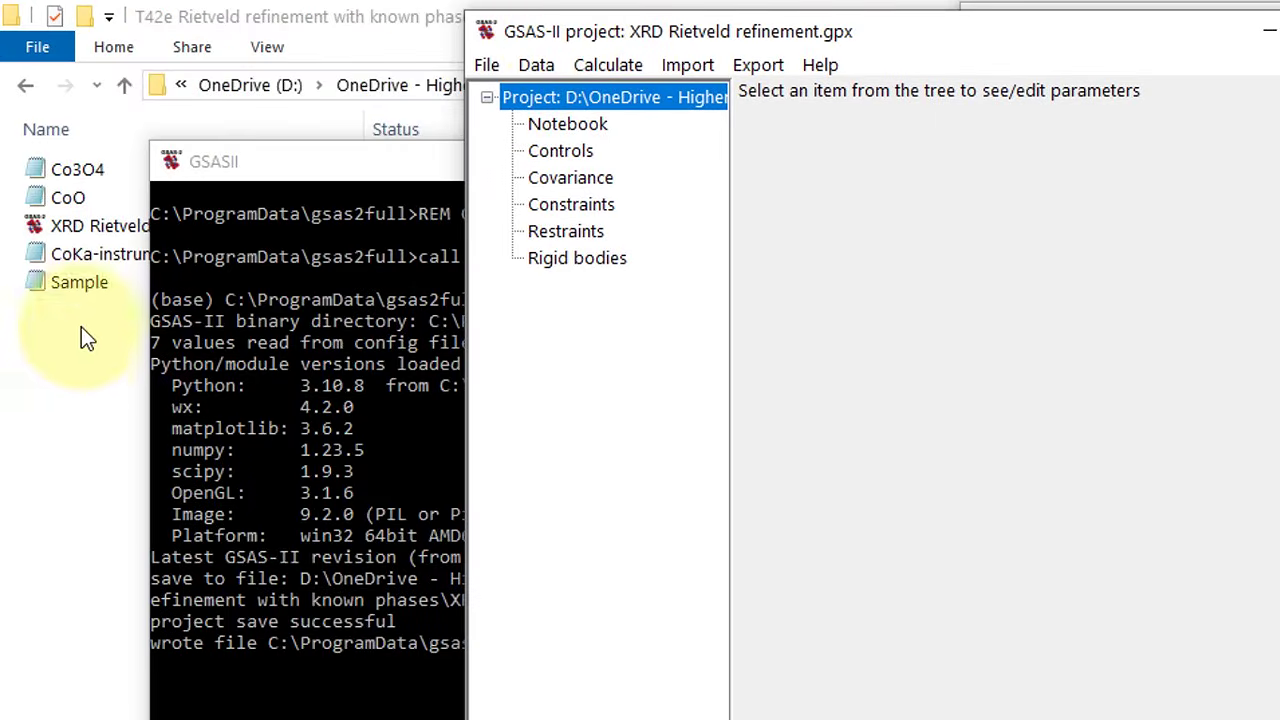
left_click(70, 305)
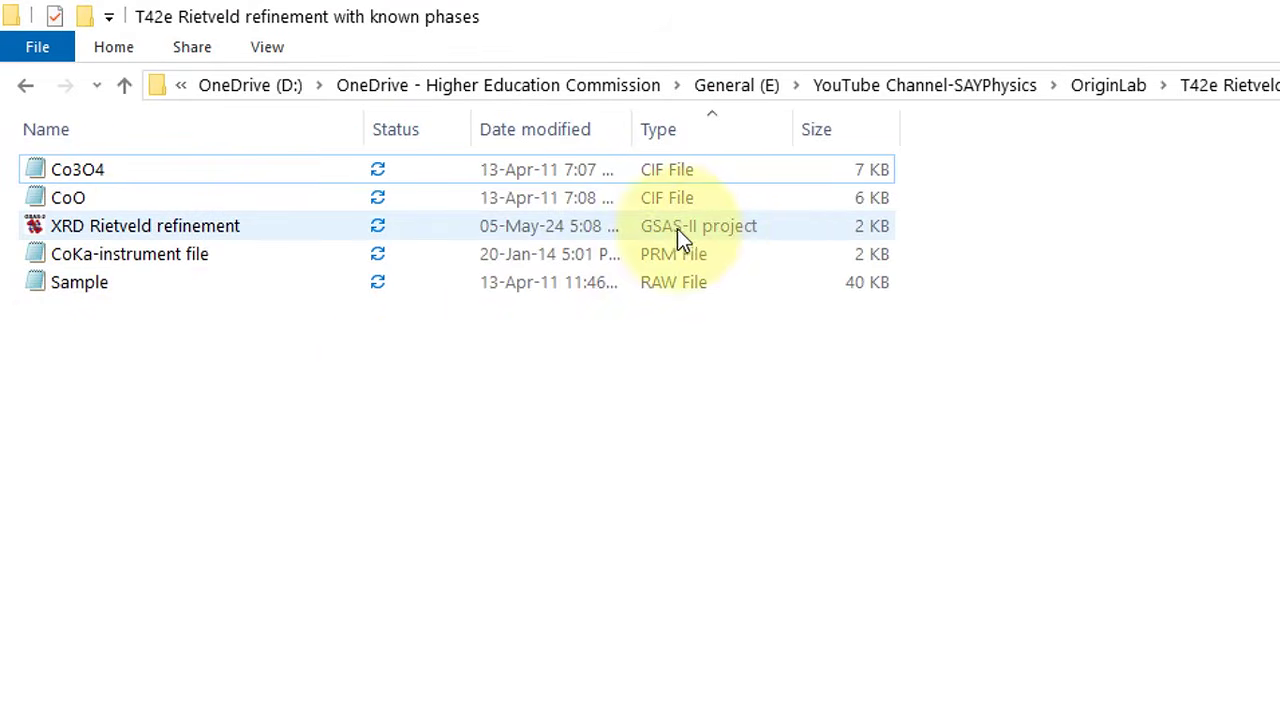
mouse_move(1024, 704)
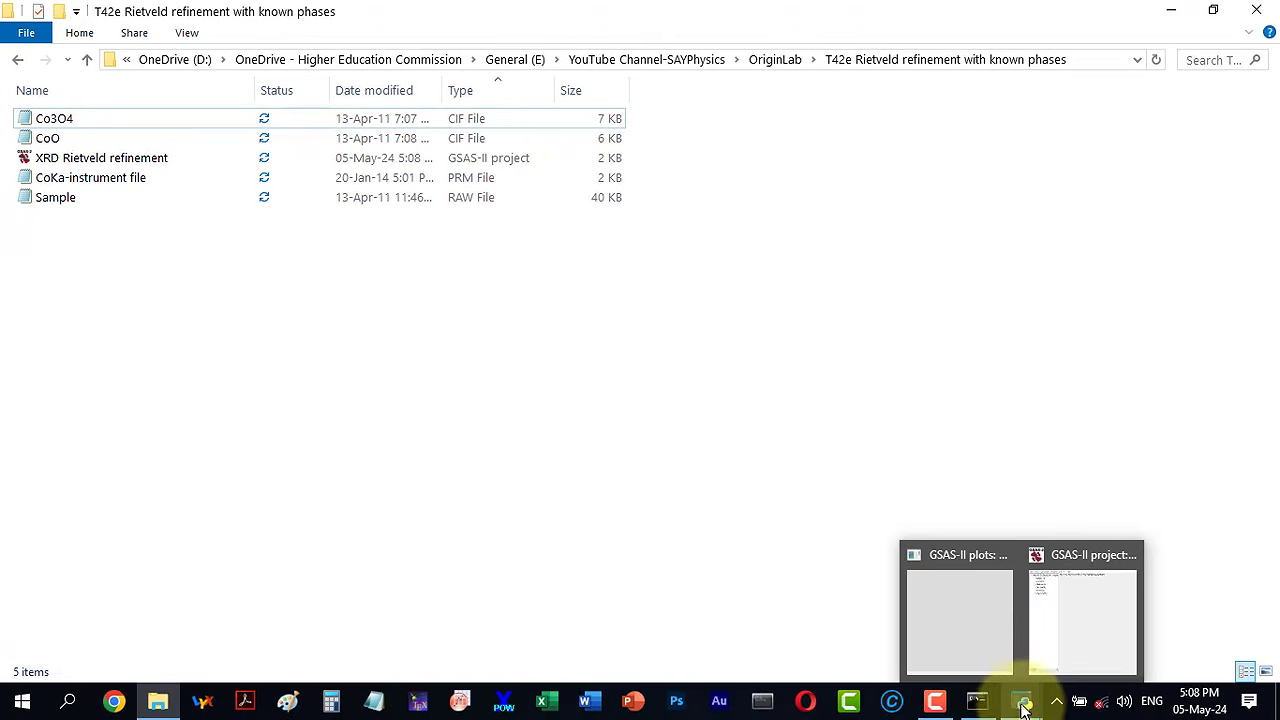
left_click(981, 636)
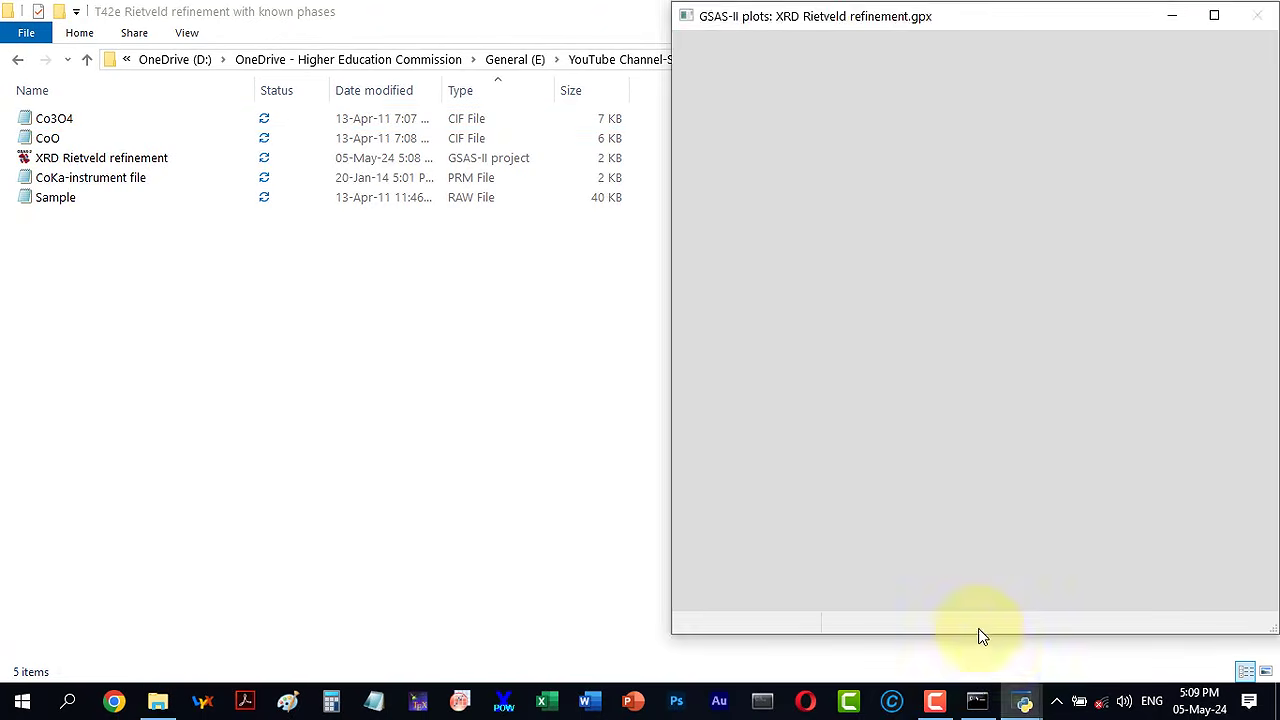
left_click(1023, 704)
left_click(1033, 637)
left_click_drag(375, 20, 92, 22)
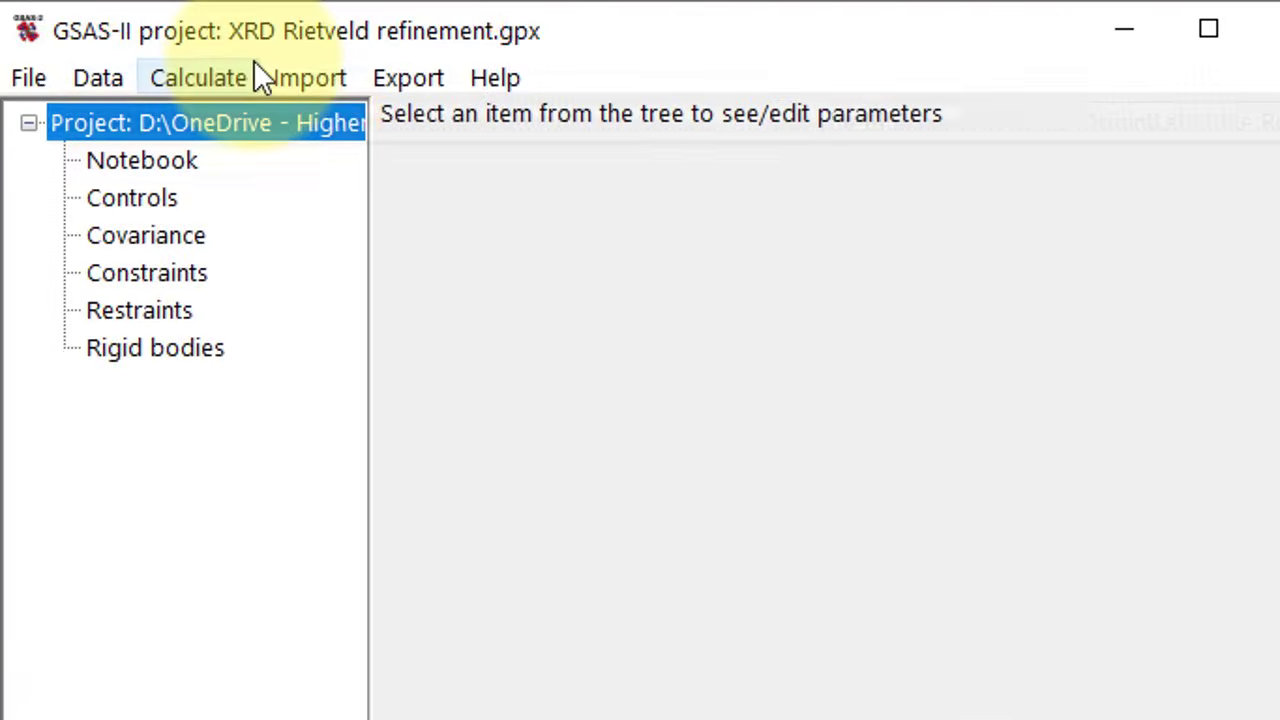
Step: Import Sample.RAW as GSAS powder data, using "CoKa-instrument file" as its instrument parameter file
left_click(320, 80)
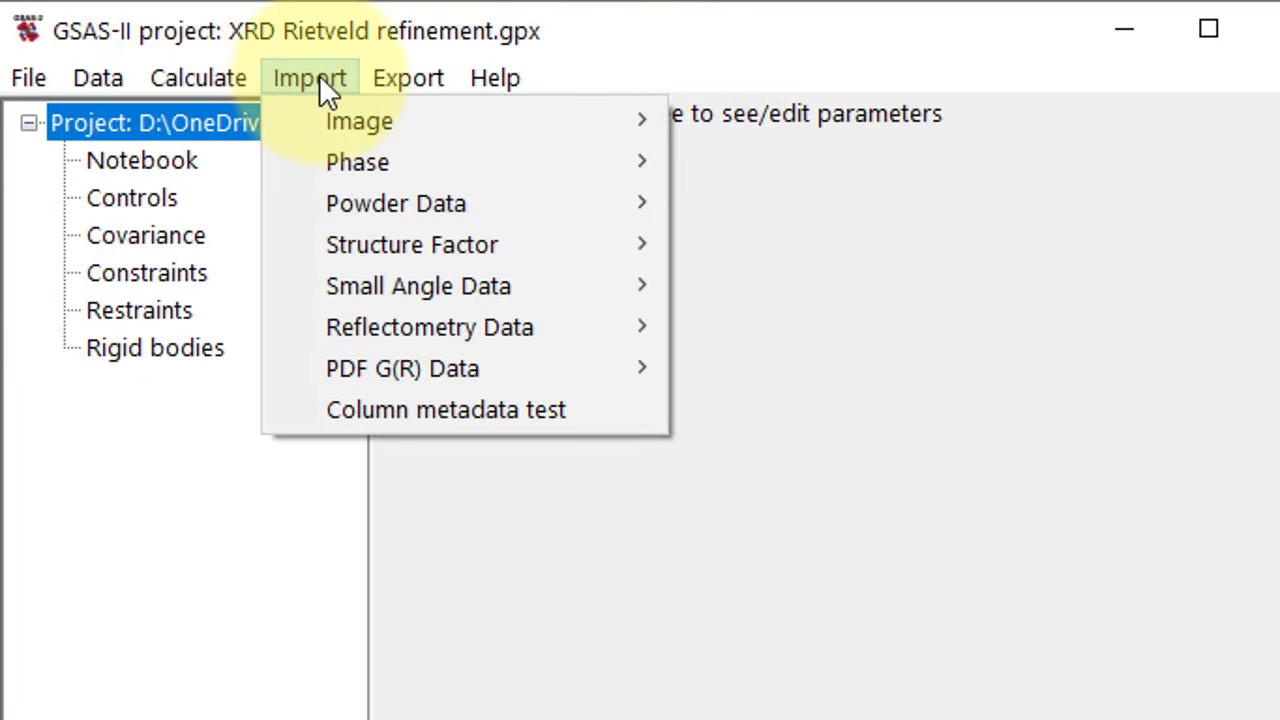
mouse_move(310, 200)
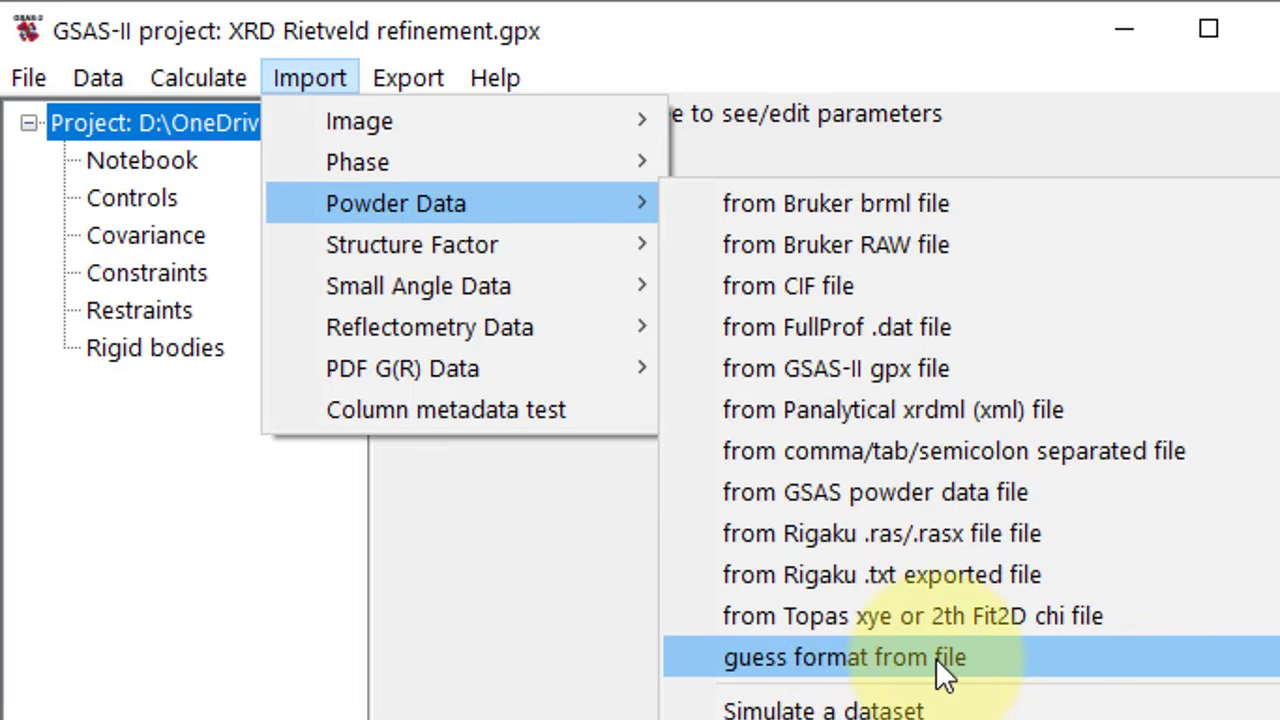
left_click(833, 493)
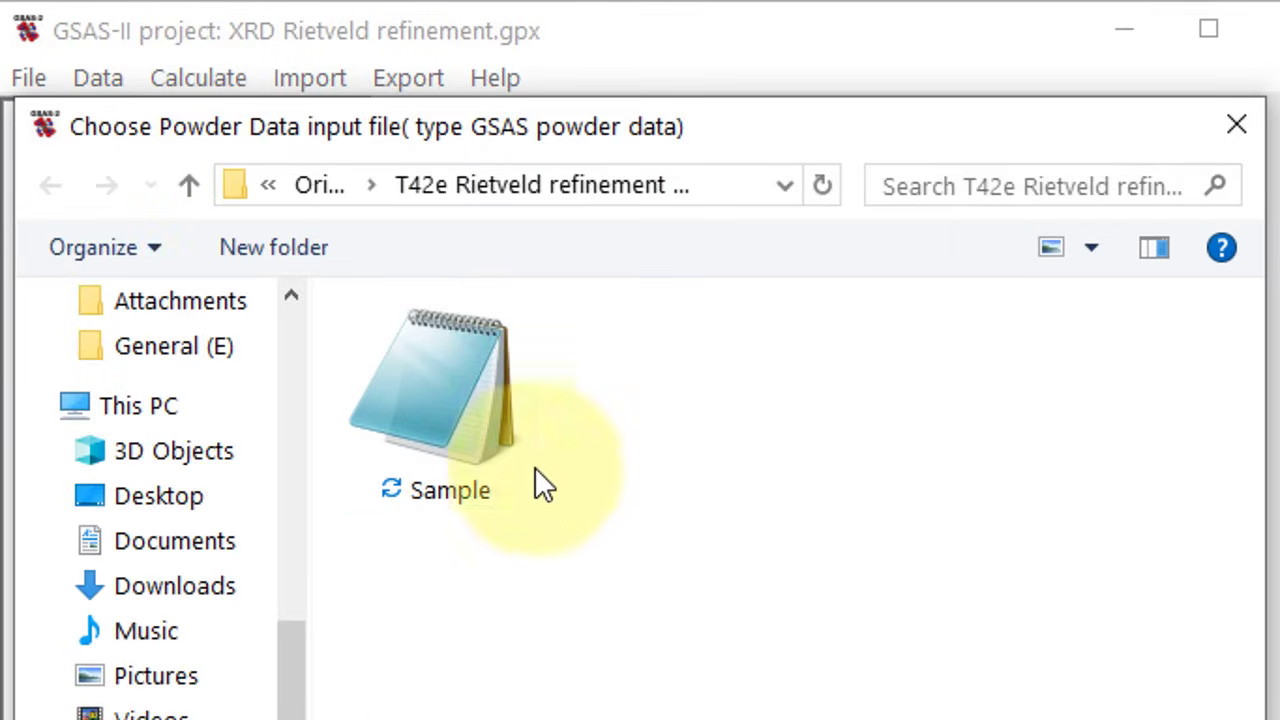
double_click(422, 414)
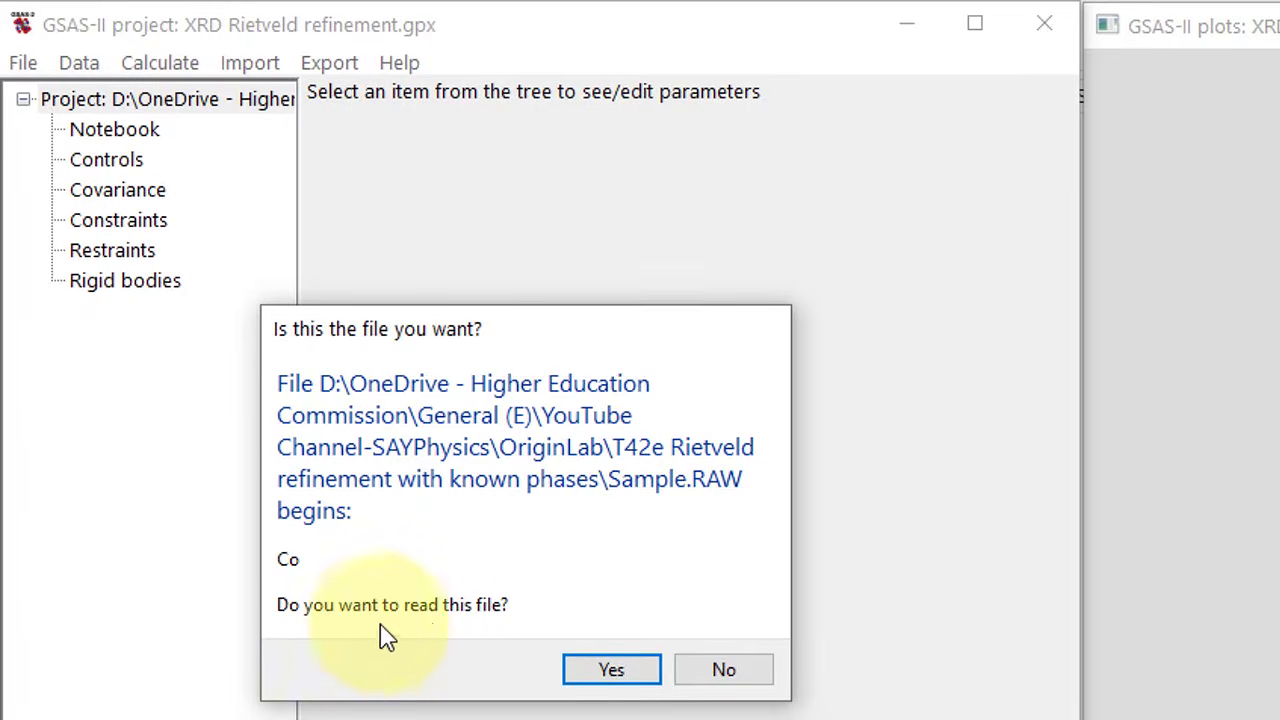
left_click(612, 671)
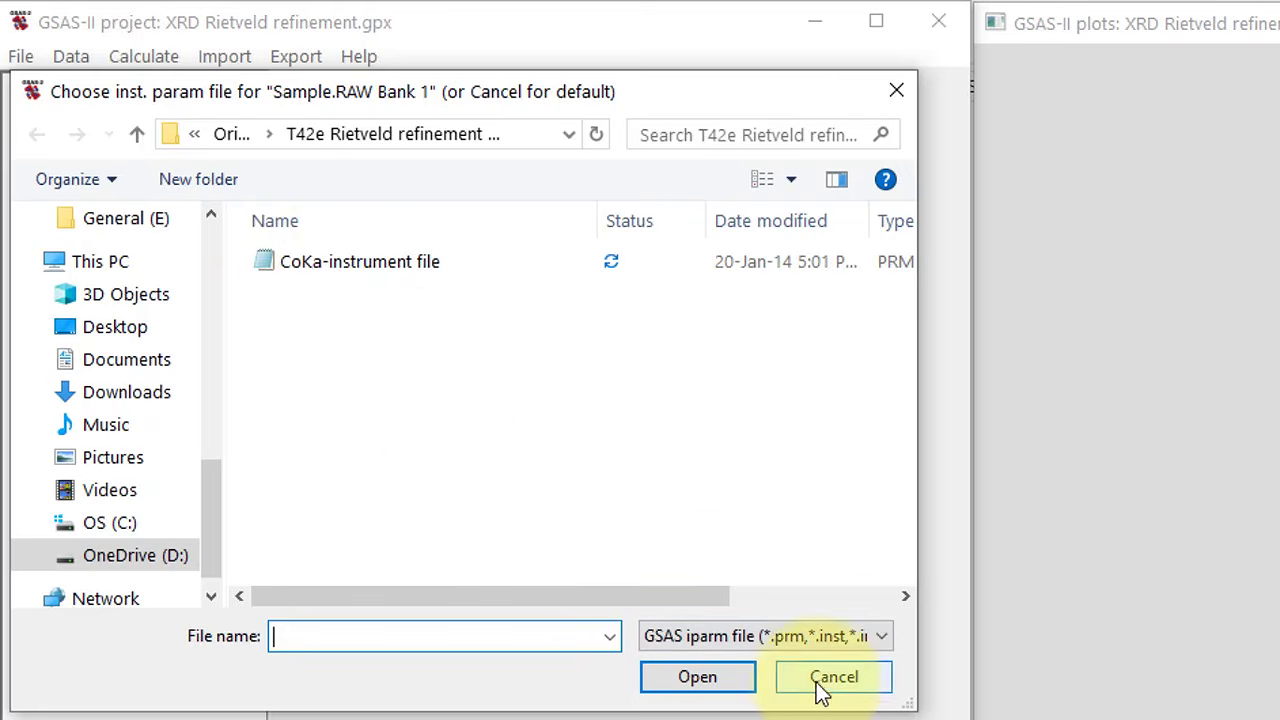
left_click(386, 268)
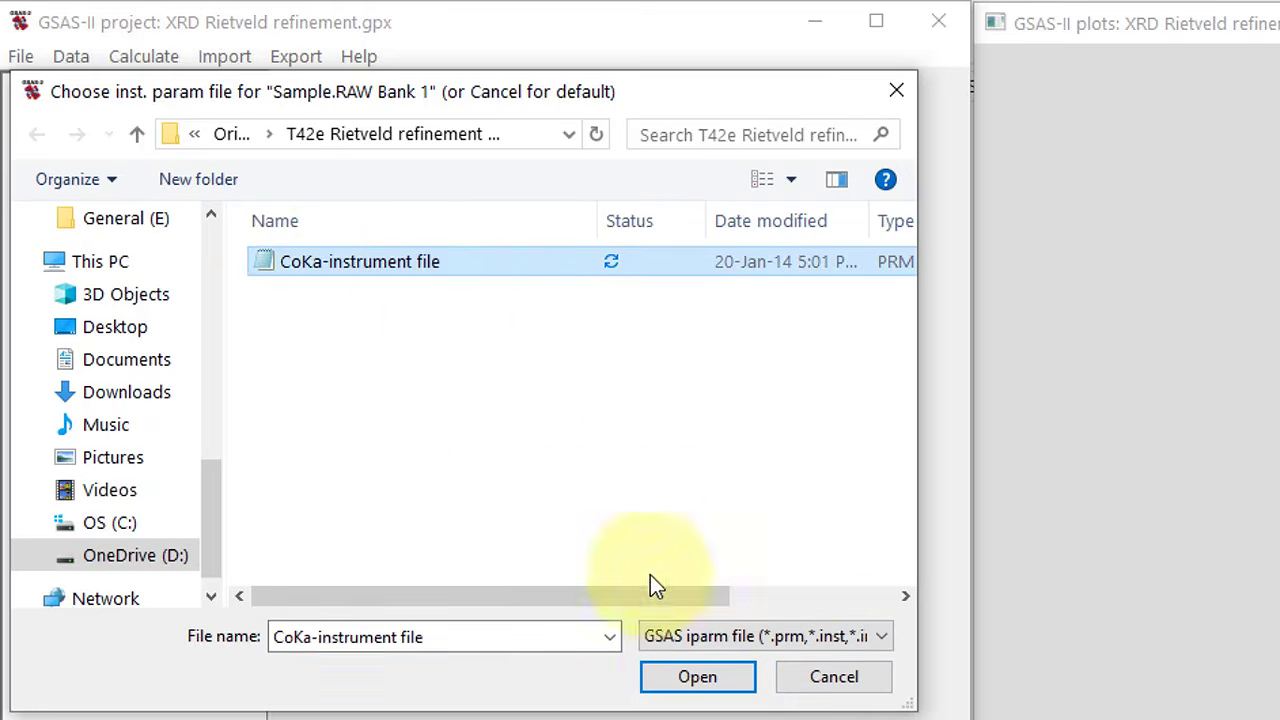
left_click(686, 677)
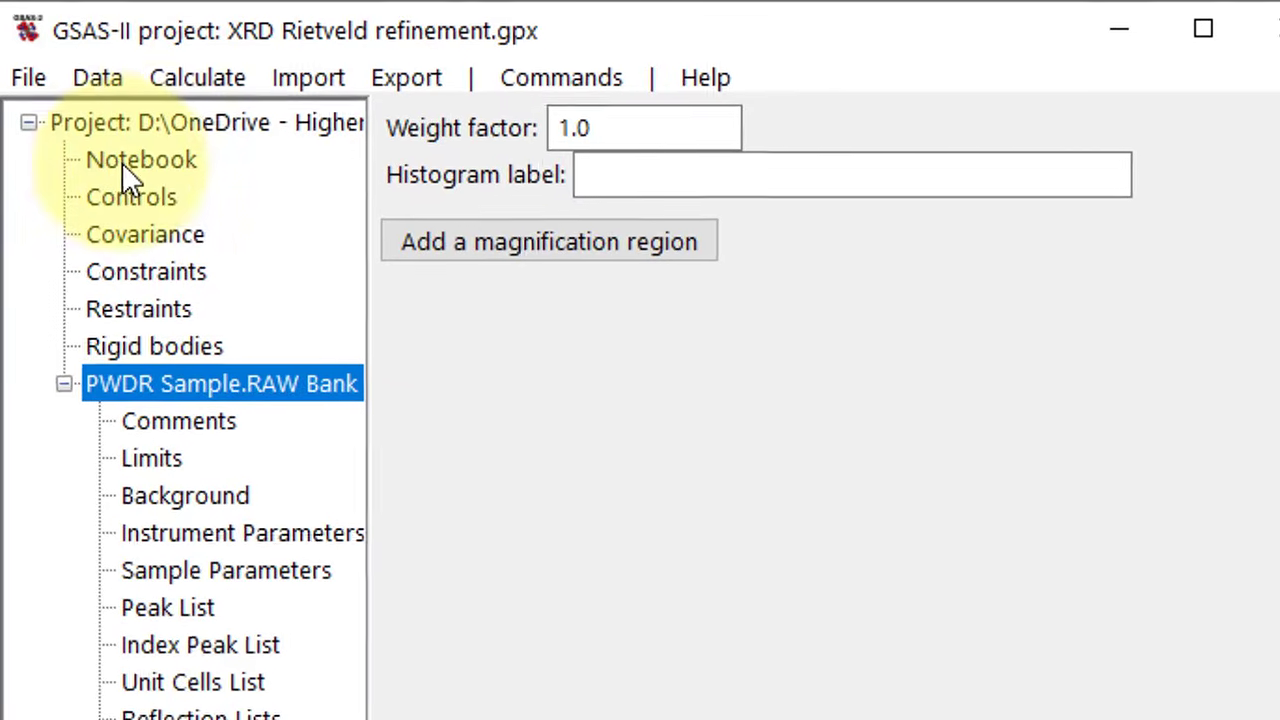
Step: Set the maximum number of refinement cycles to 10 in the project's refinement controls
left_click(127, 162)
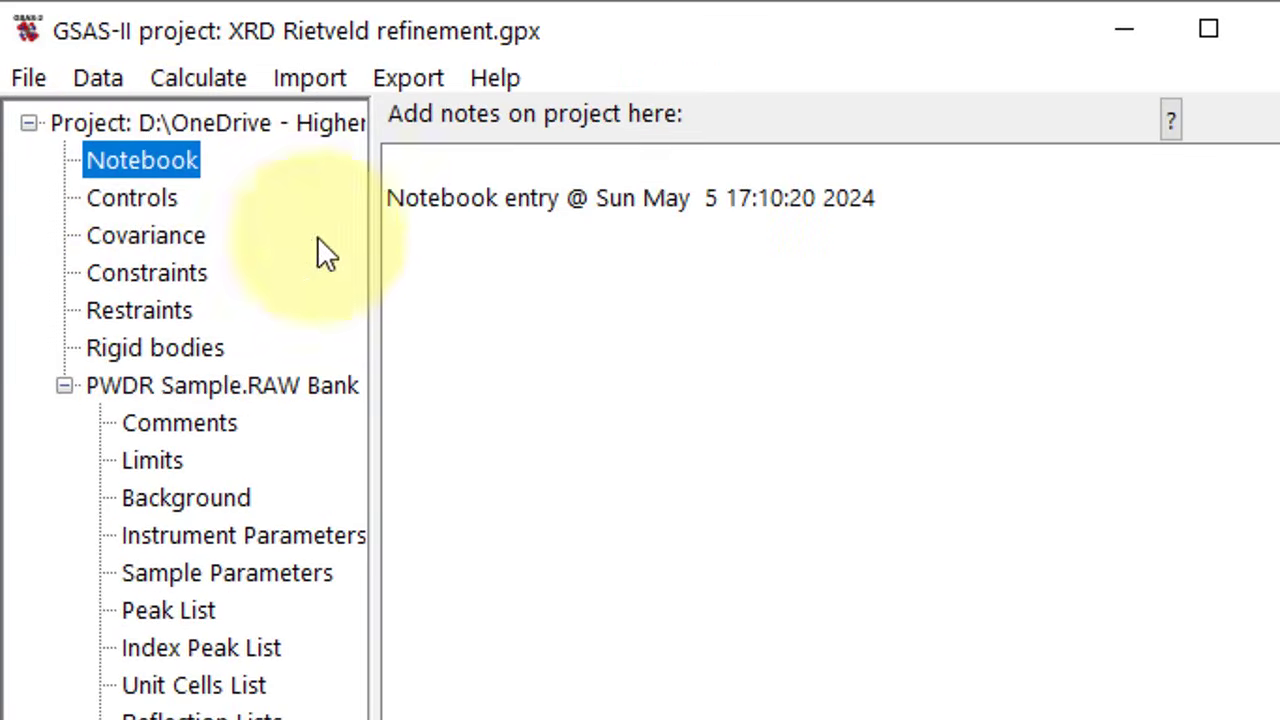
left_click(141, 197)
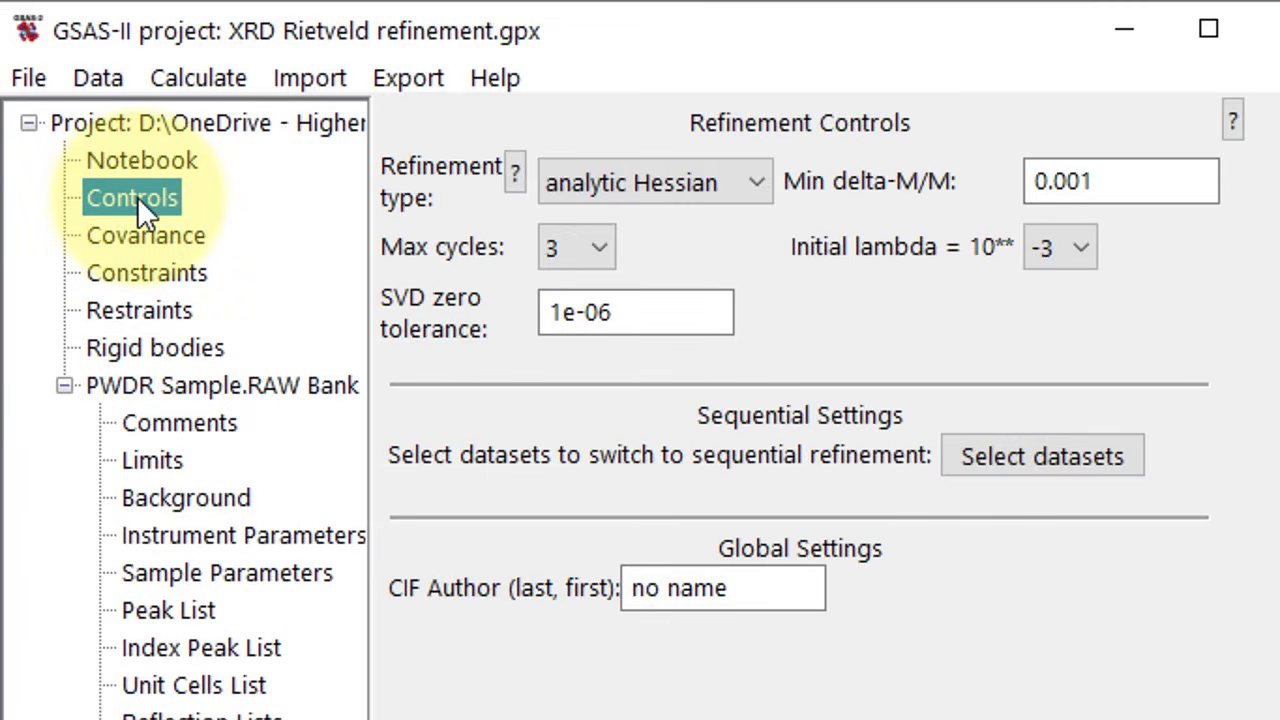
left_click(576, 248)
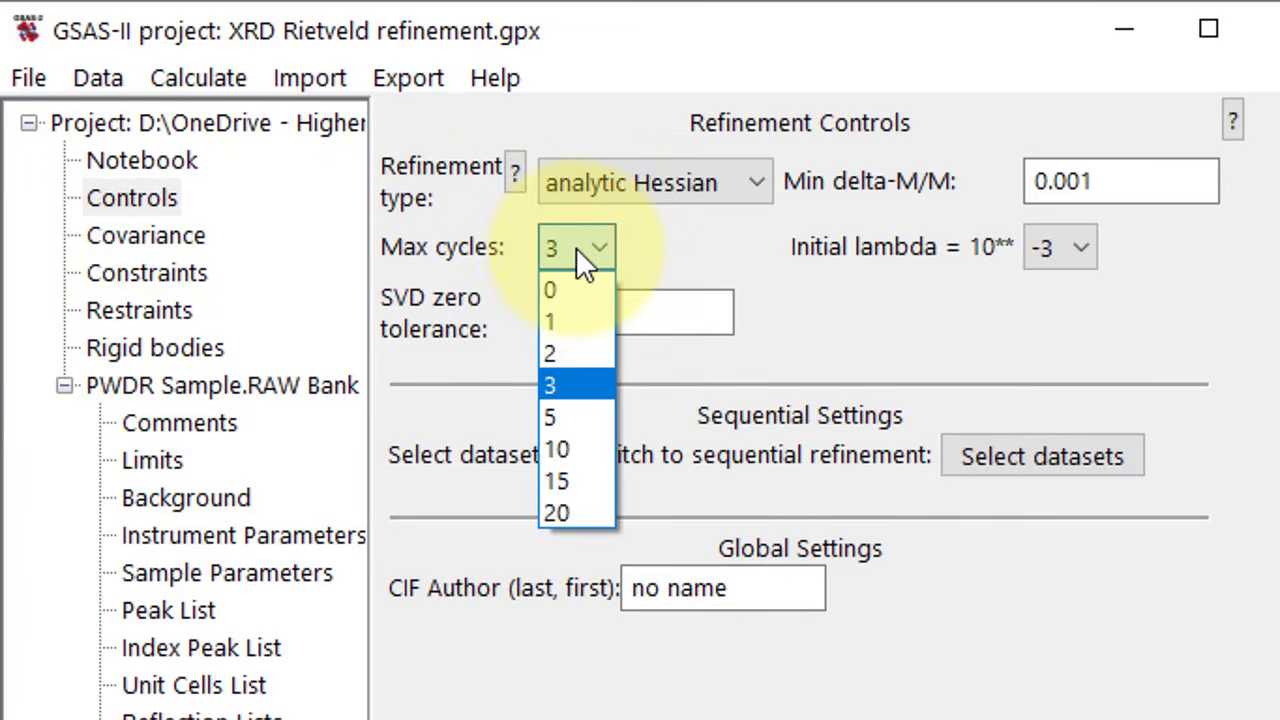
left_click(566, 448)
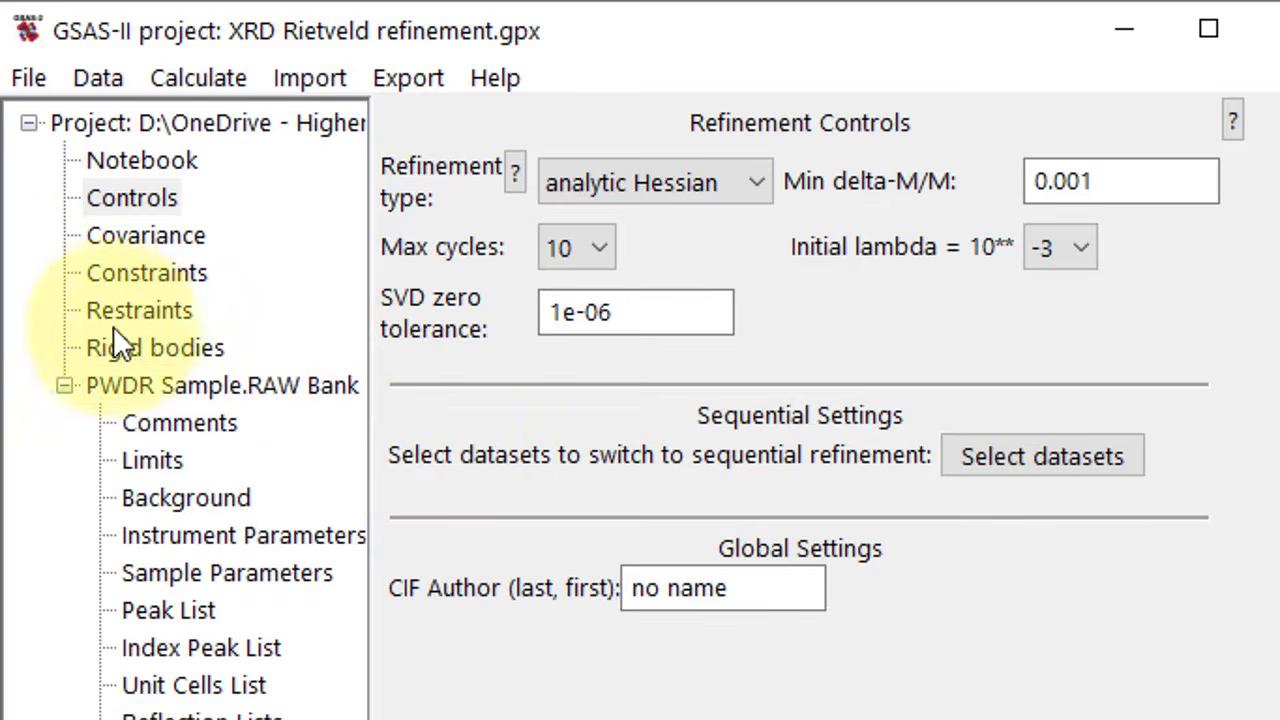
Step: Review the Sample.RAW histogram's comments, data range limits and background function settings, including the coefficient number choices
left_click(227, 386)
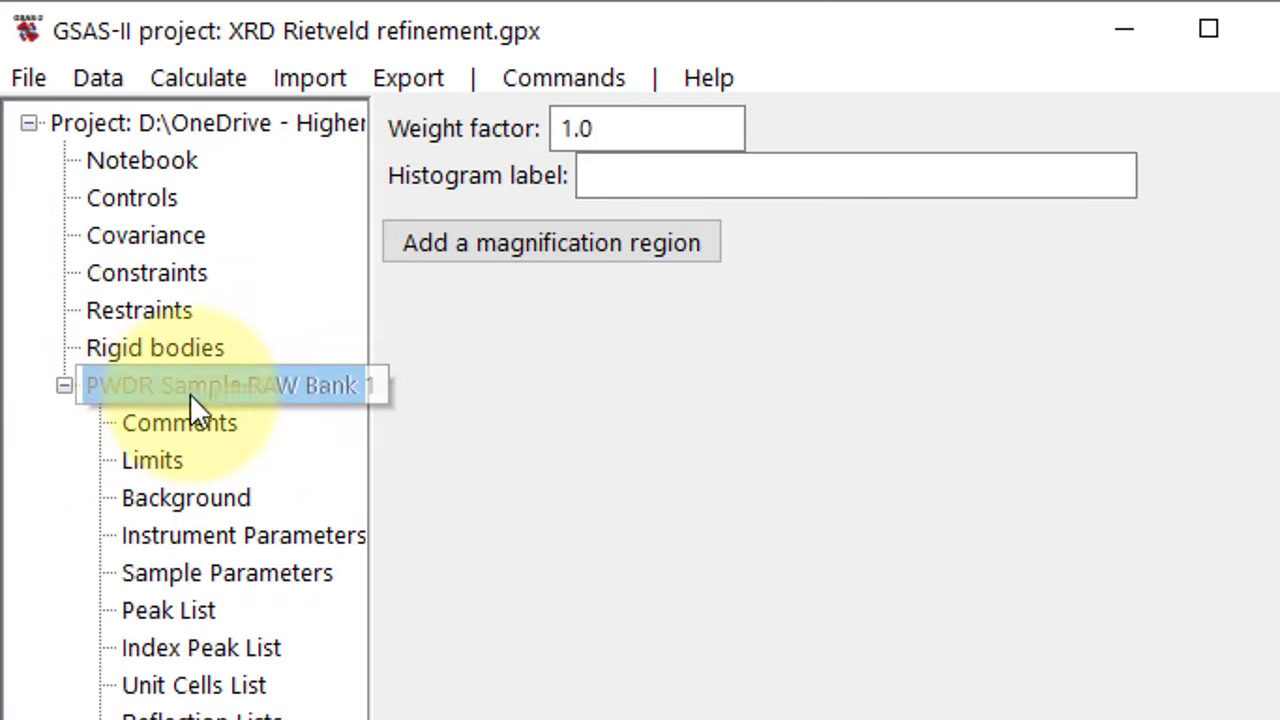
left_click(172, 423)
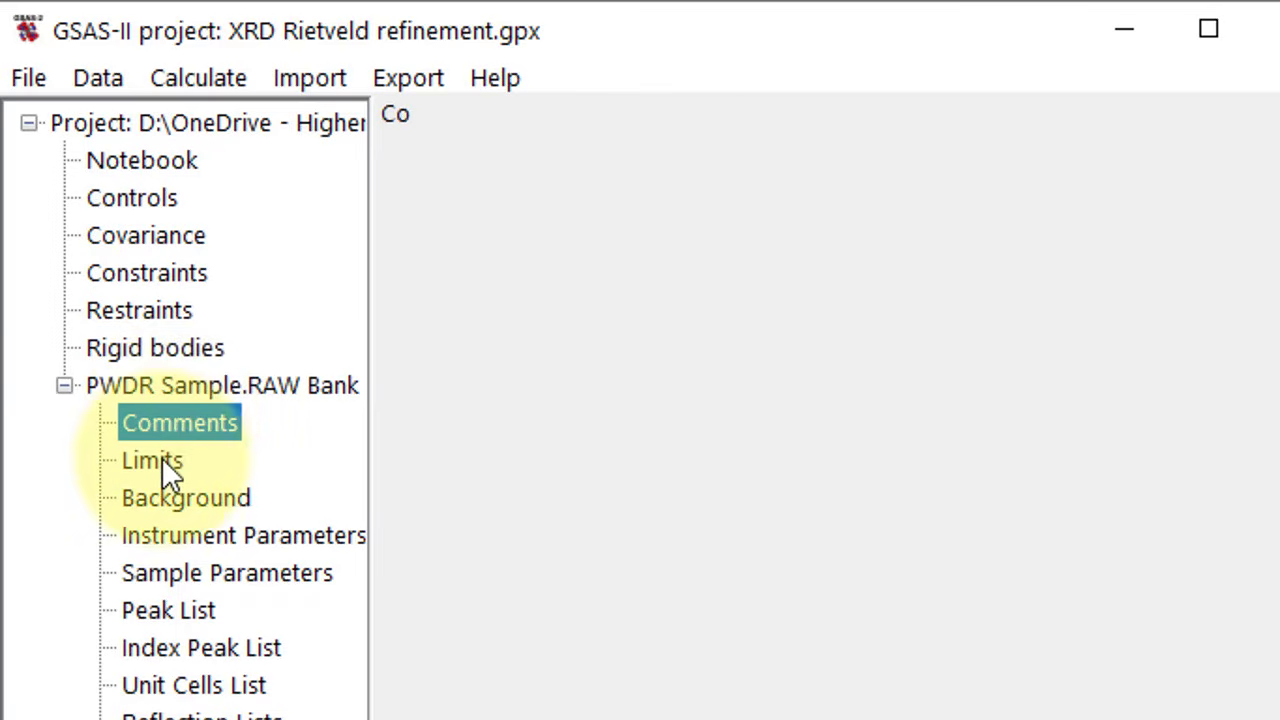
left_click(162, 457)
left_click(849, 203)
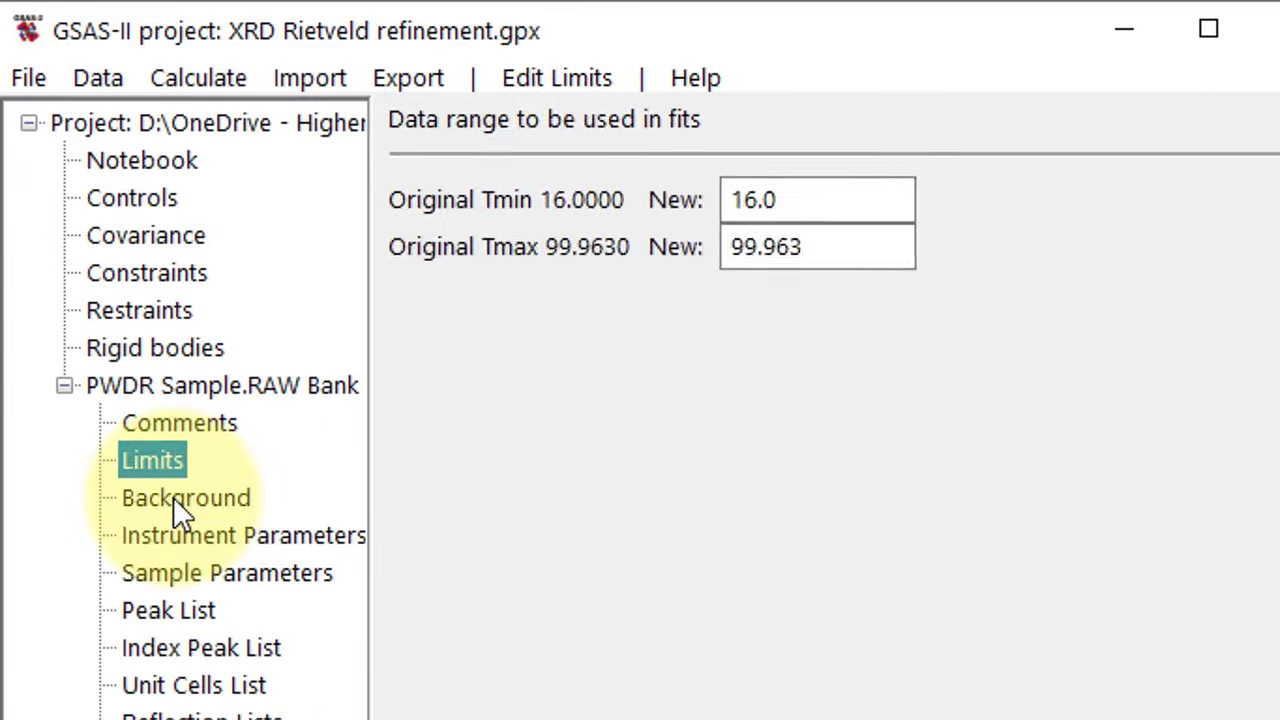
left_click(173, 497)
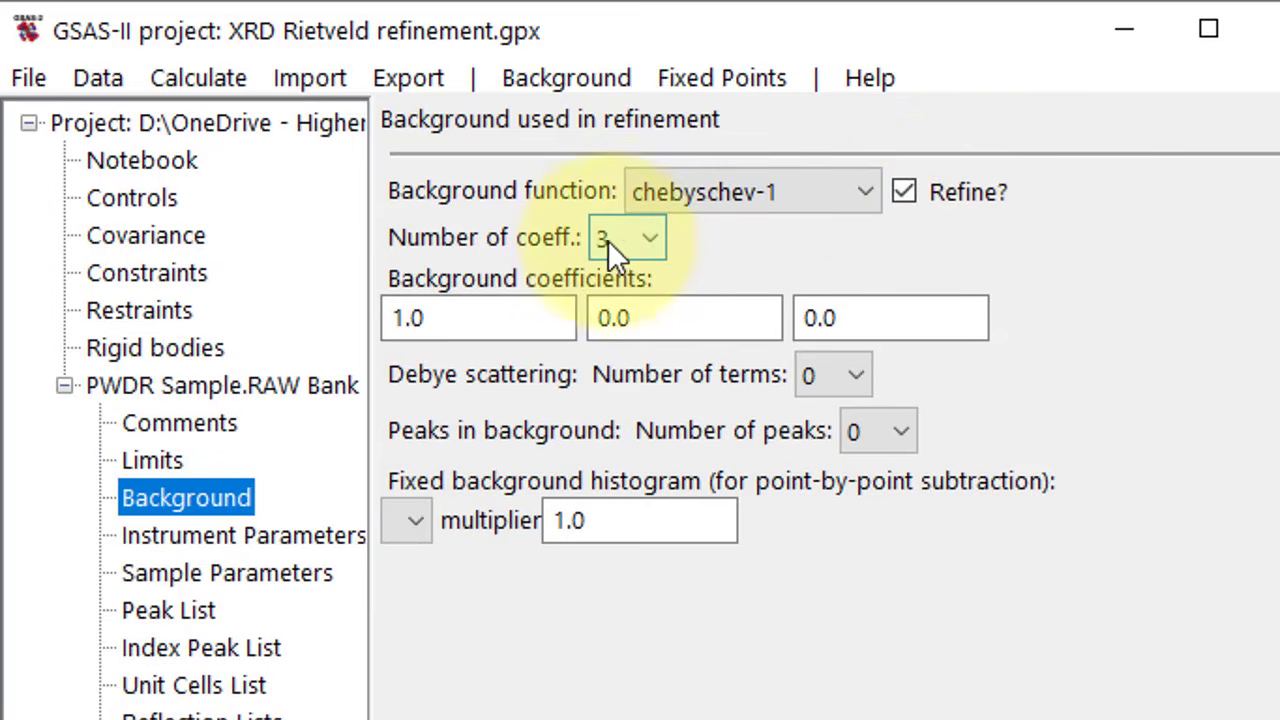
left_click(636, 248)
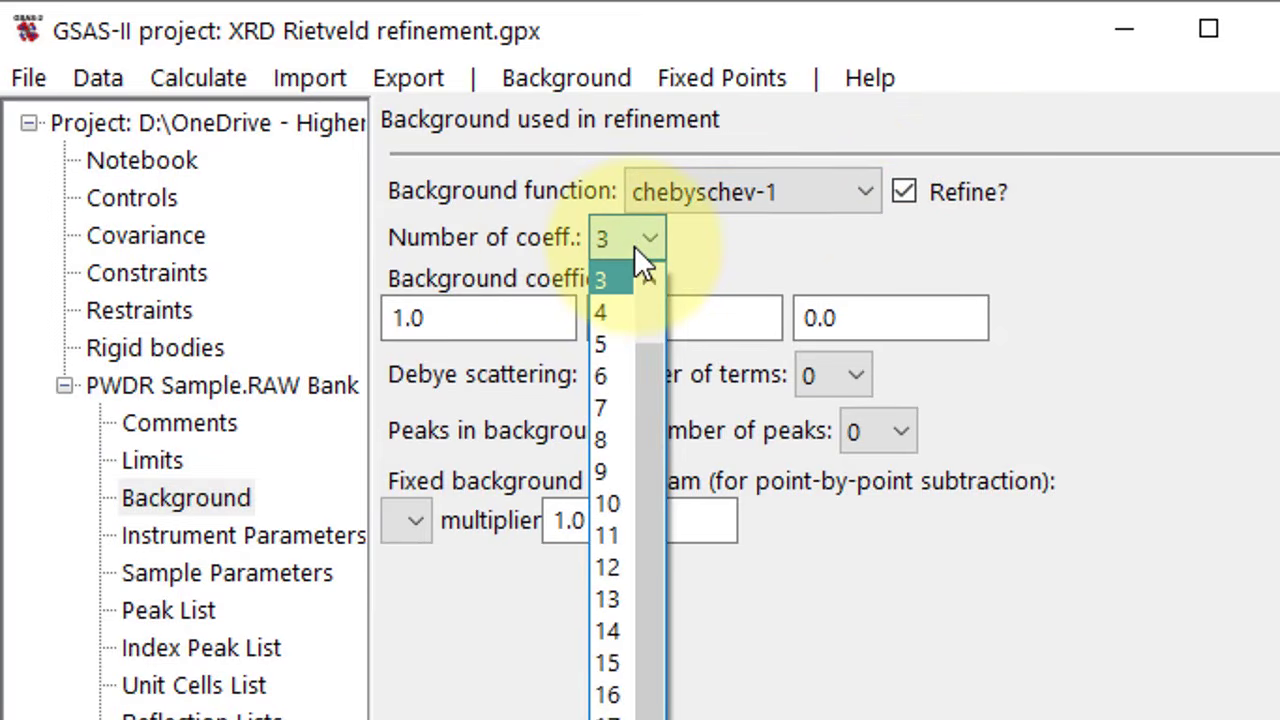
left_click(634, 245)
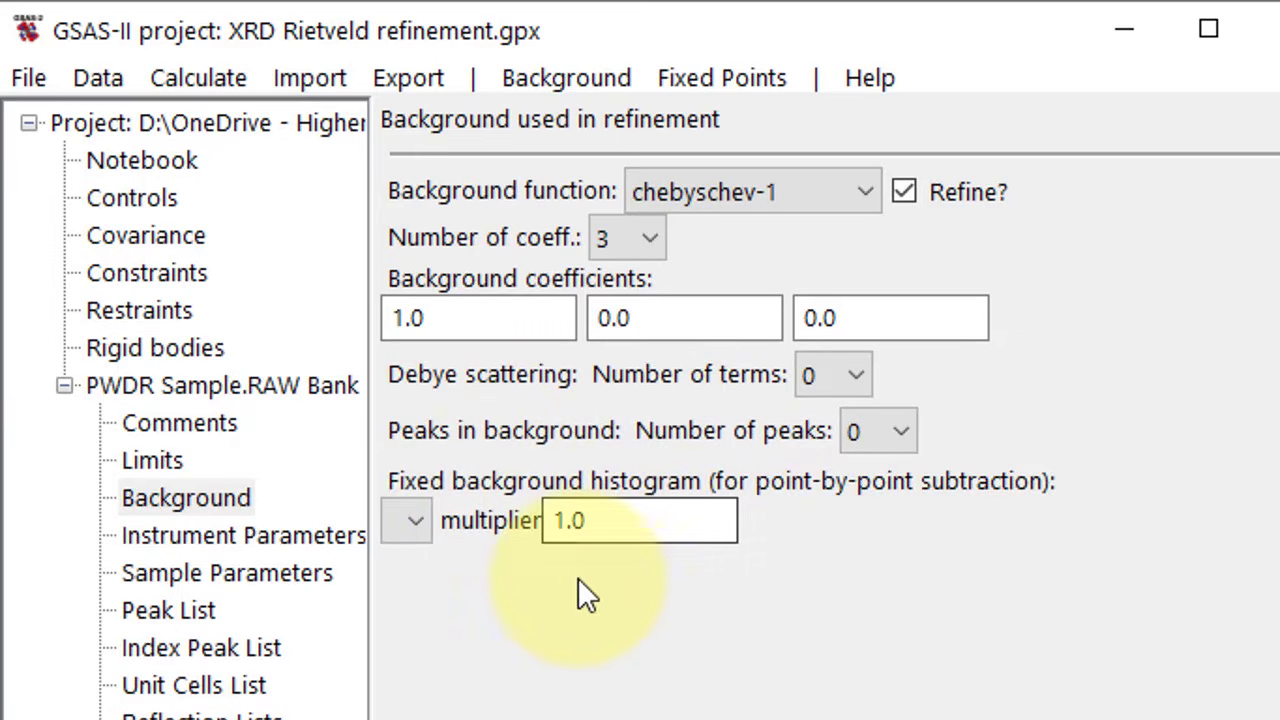
Step: Set the source type to CoKa in the histogram's instrument parameters
left_click(235, 538)
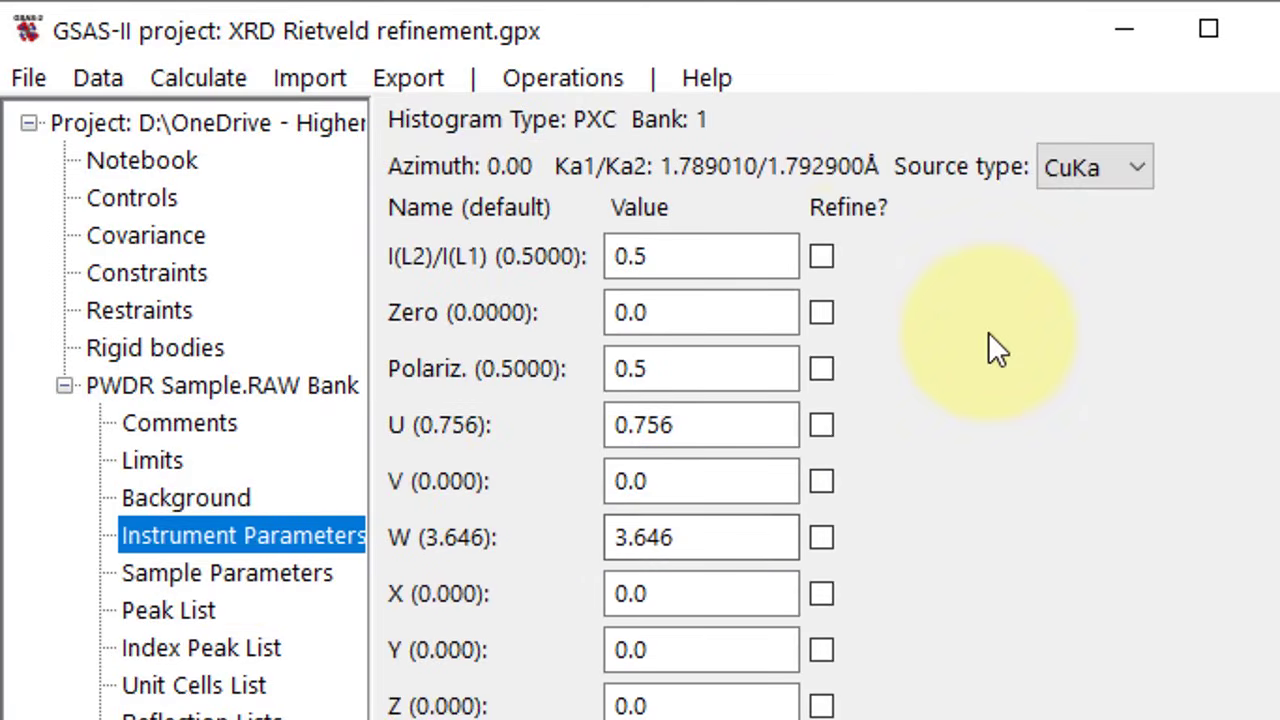
left_click(1095, 169)
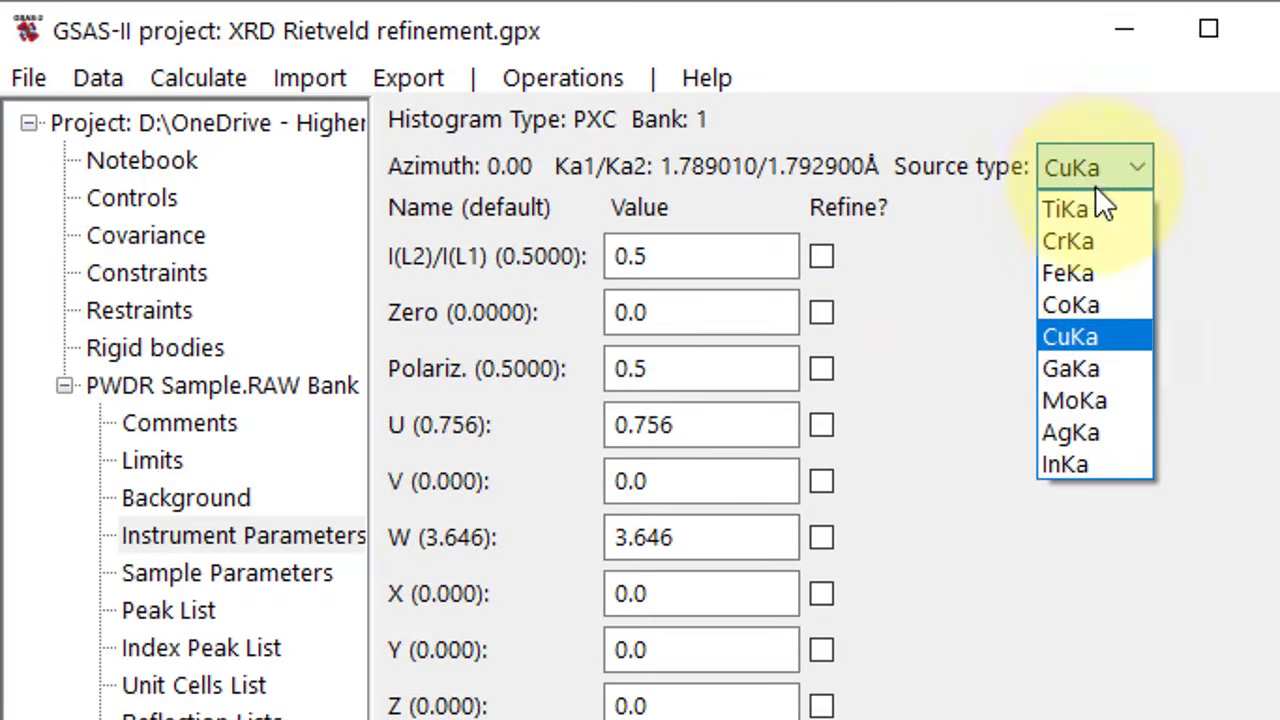
left_click(1080, 303)
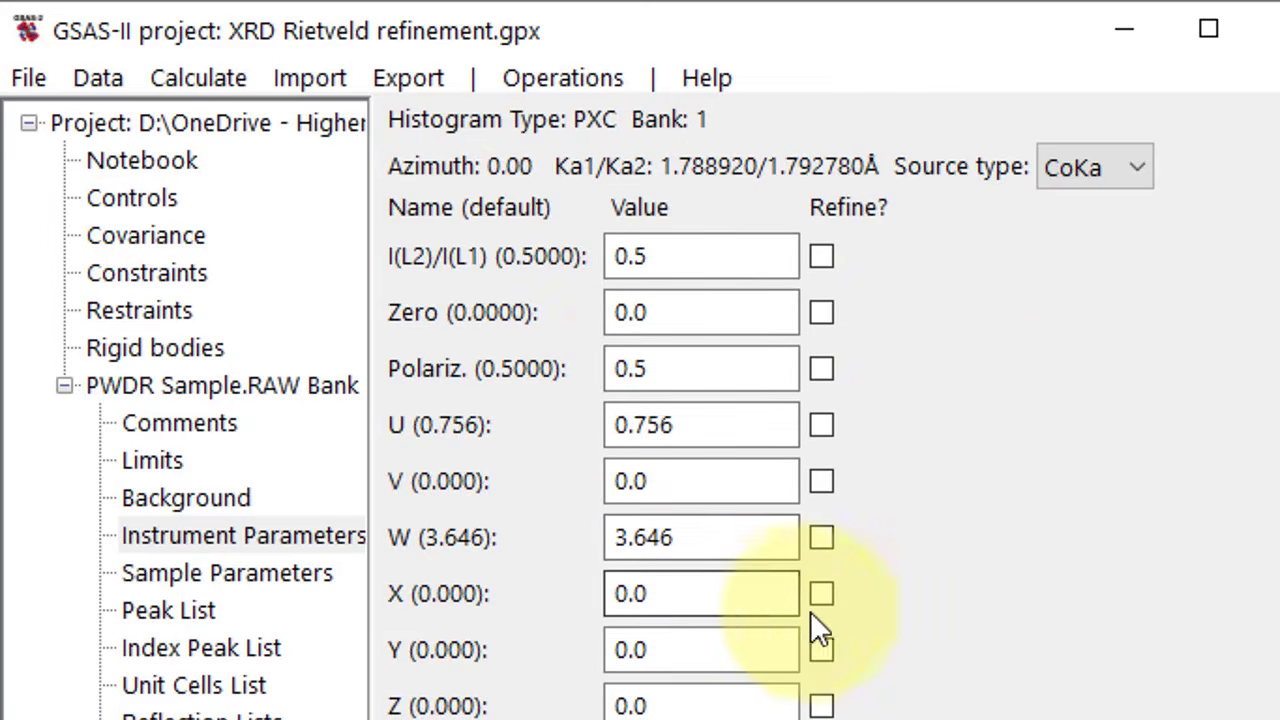
Step: Set the diffractometer type to Bragg-Brentano in the histogram's sample parameters and exclude the histogram scale factor from refinement
left_click(231, 580)
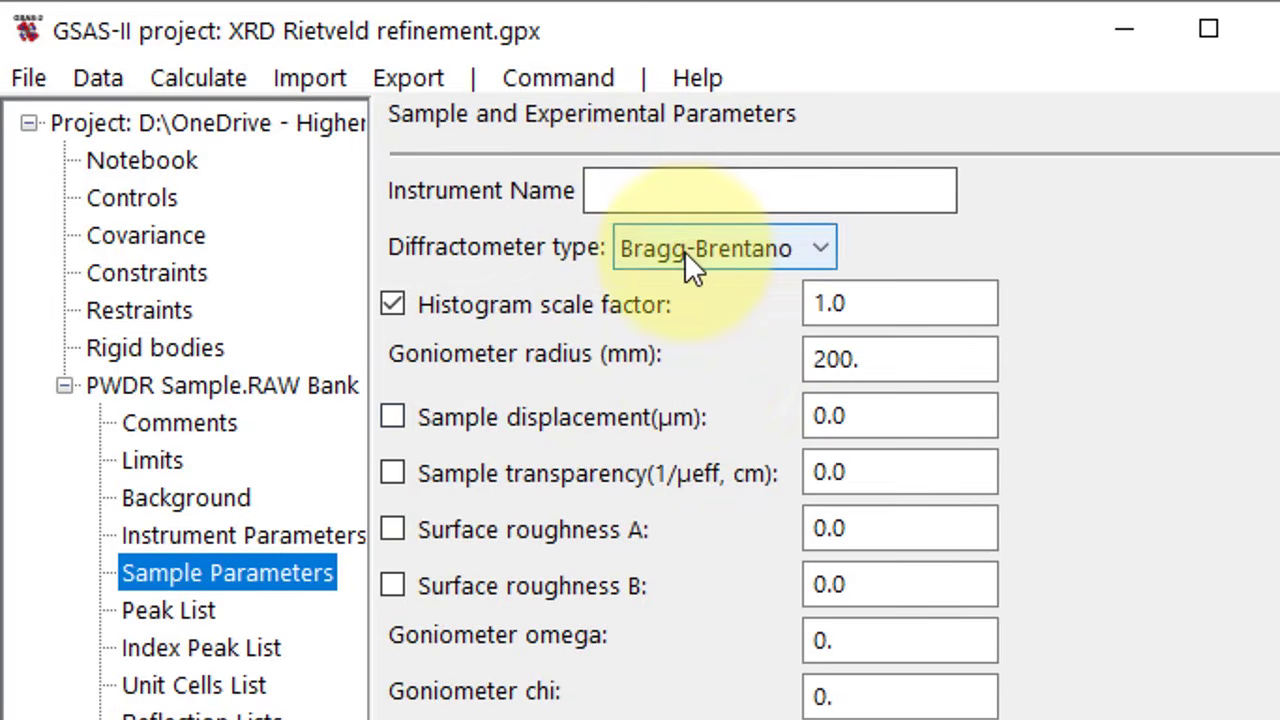
left_click(759, 249)
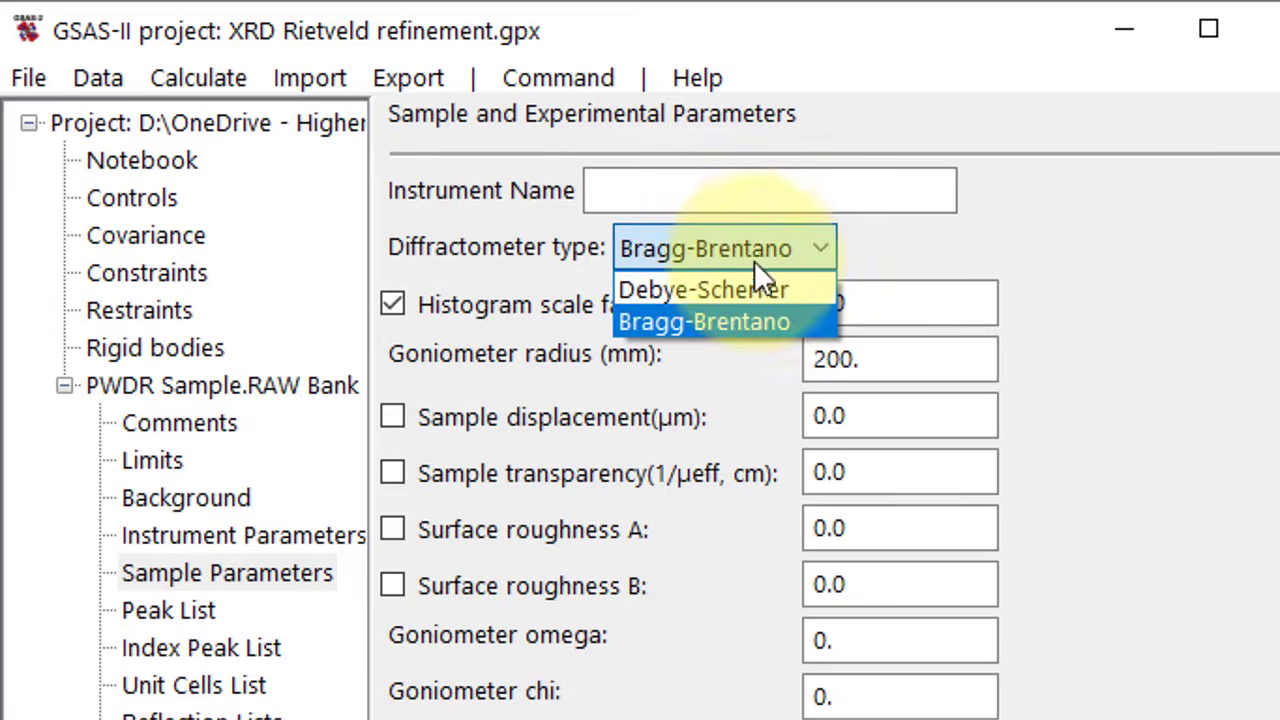
left_click(727, 322)
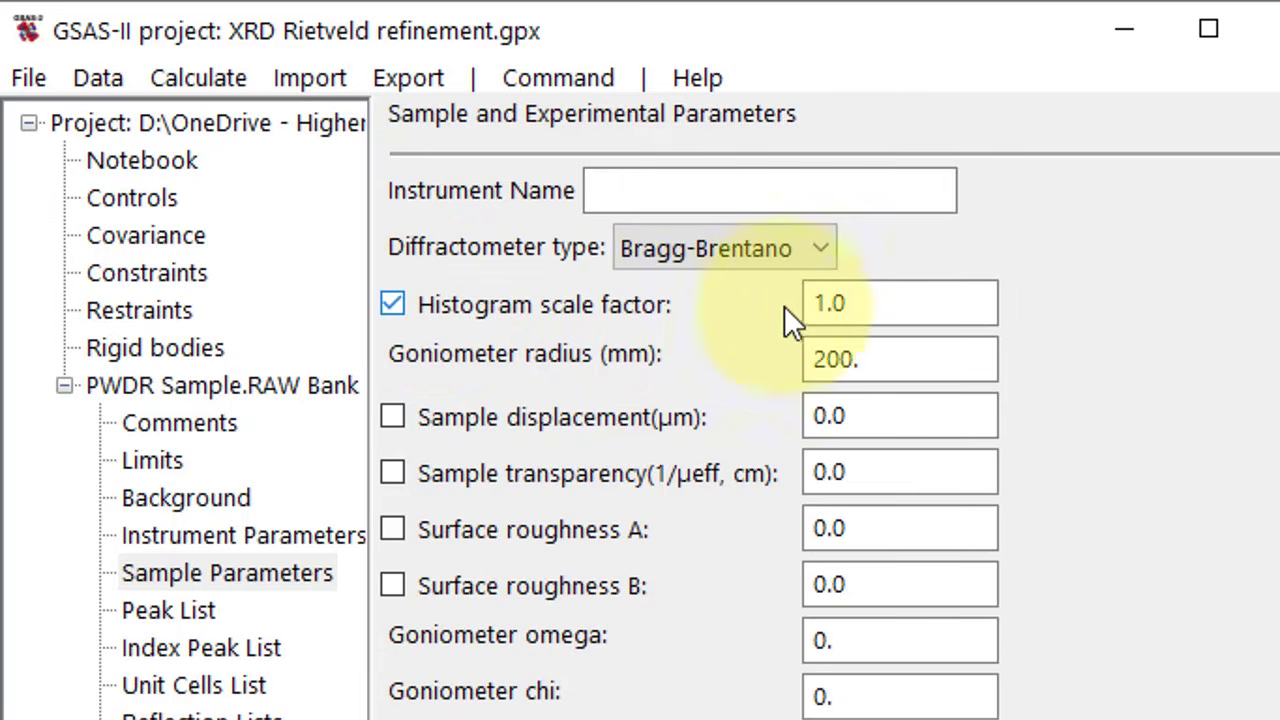
left_click(390, 301)
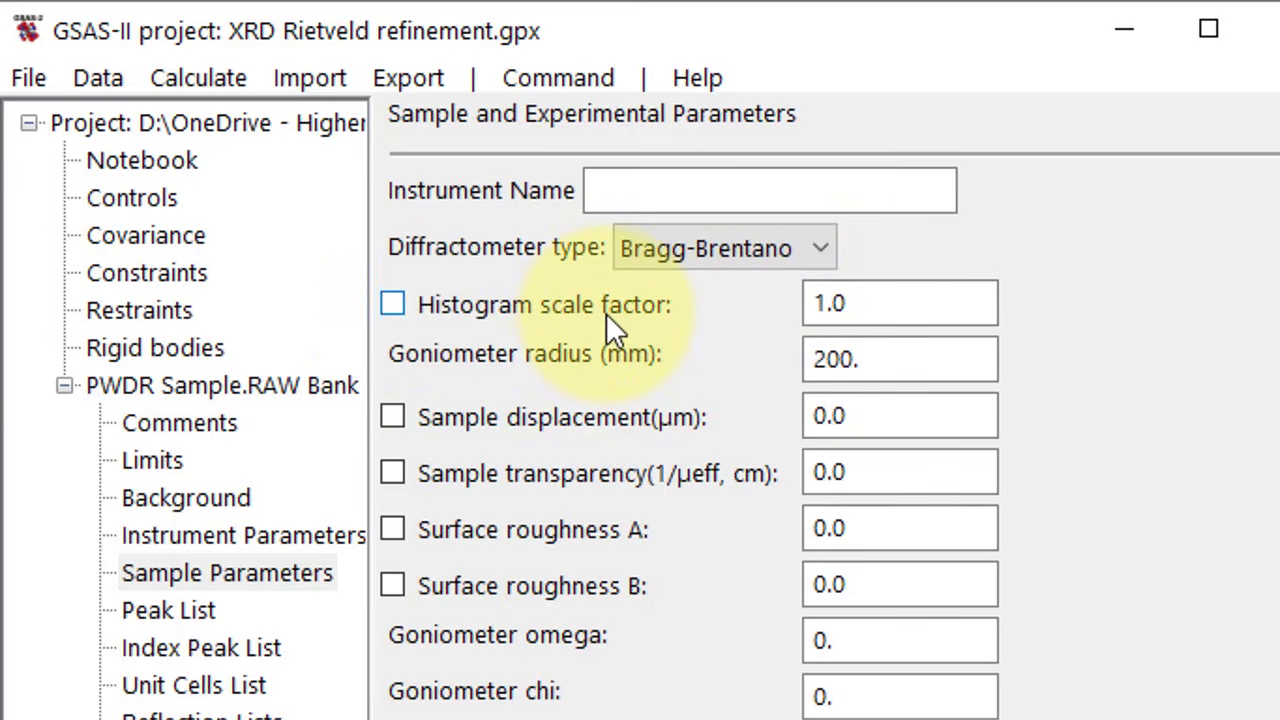
Step: Review the Sample.RAW histogram's peak list, index peak list, unit cells list and reflection lists
left_click(192, 609)
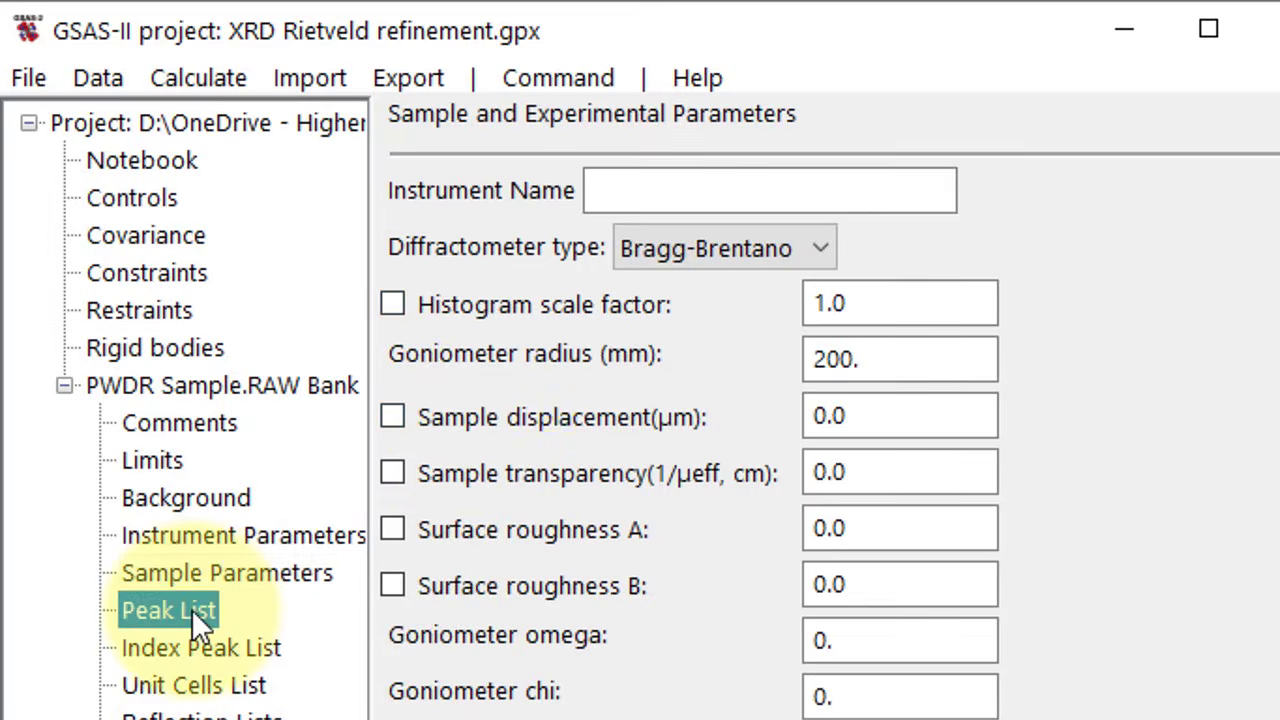
left_click(188, 649)
left_click(194, 690)
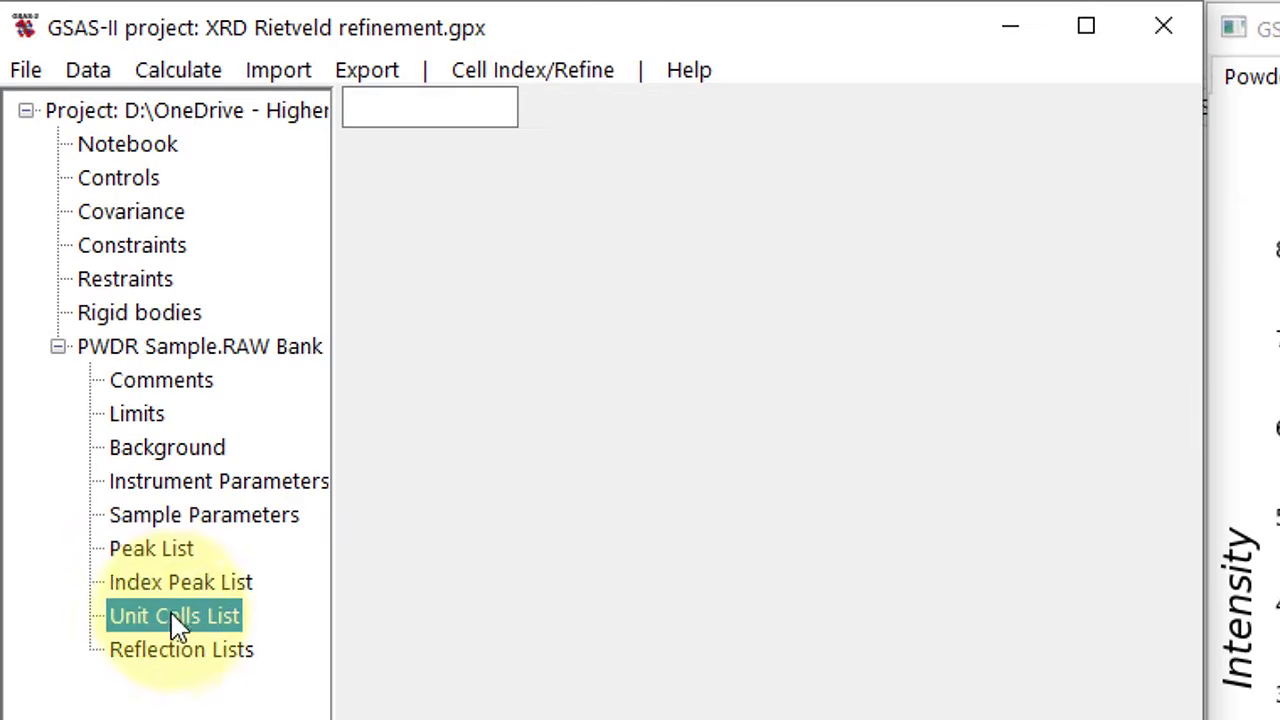
left_click(168, 652)
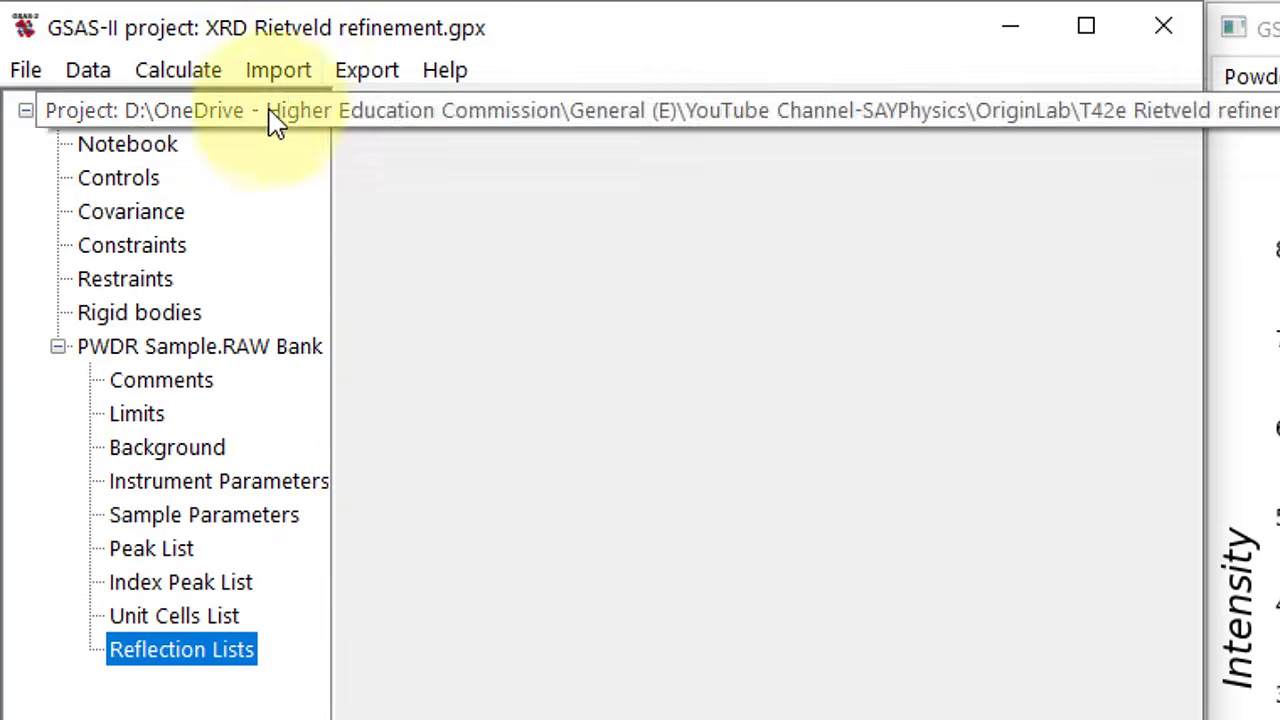
Step: Import the Co3O4 phase from its CIF file, keeping the name and current coordinates, and add the Sample.RAW histogram to it
left_click(275, 72)
mouse_move(288, 154)
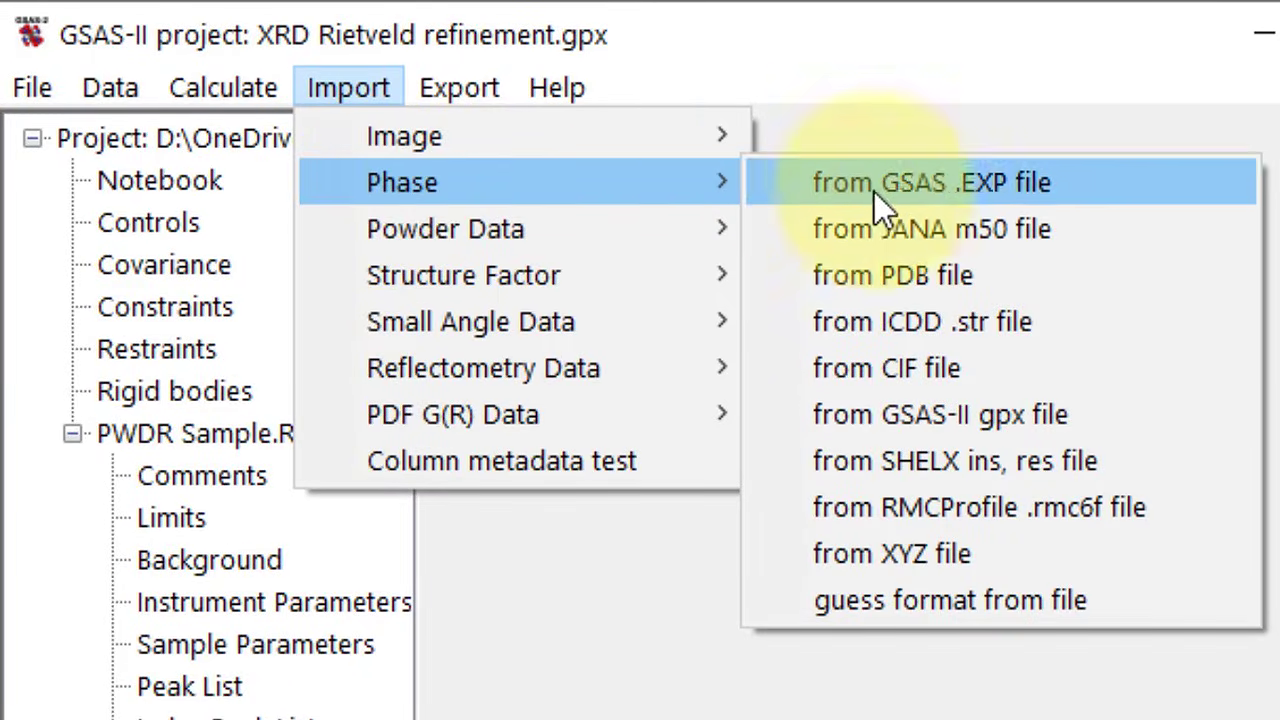
left_click(933, 371)
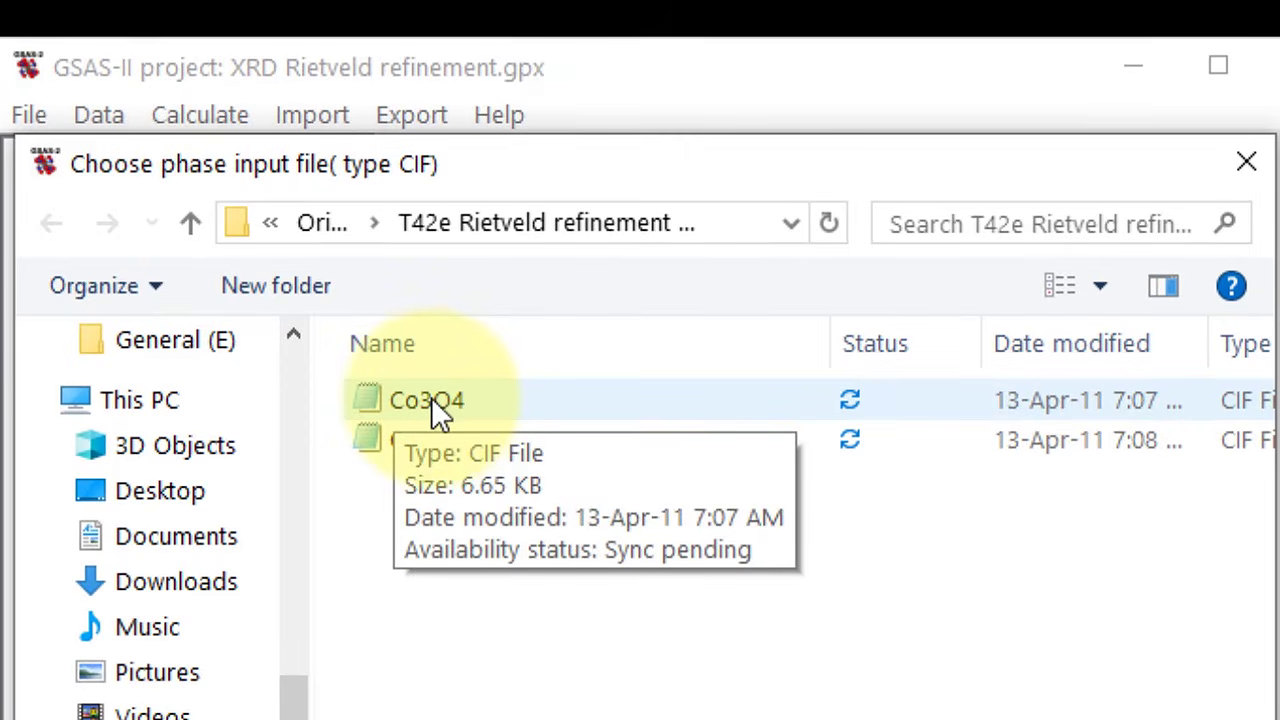
double_click(431, 397)
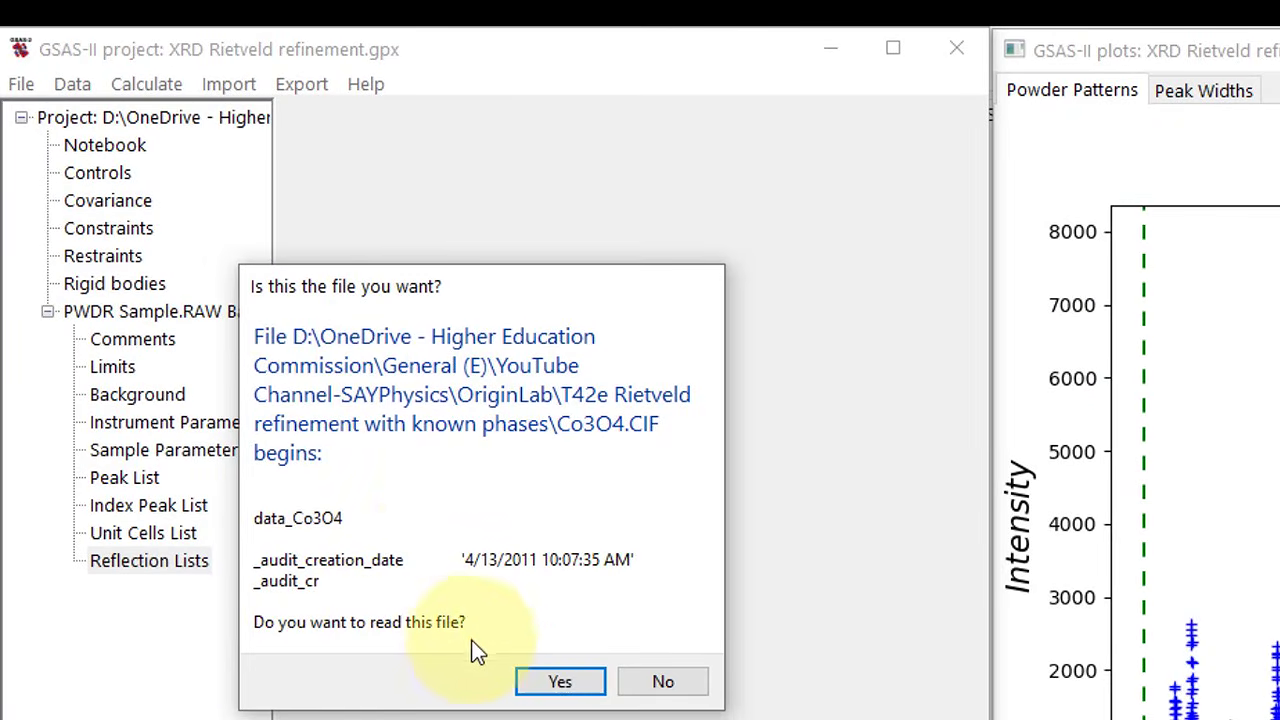
left_click(561, 682)
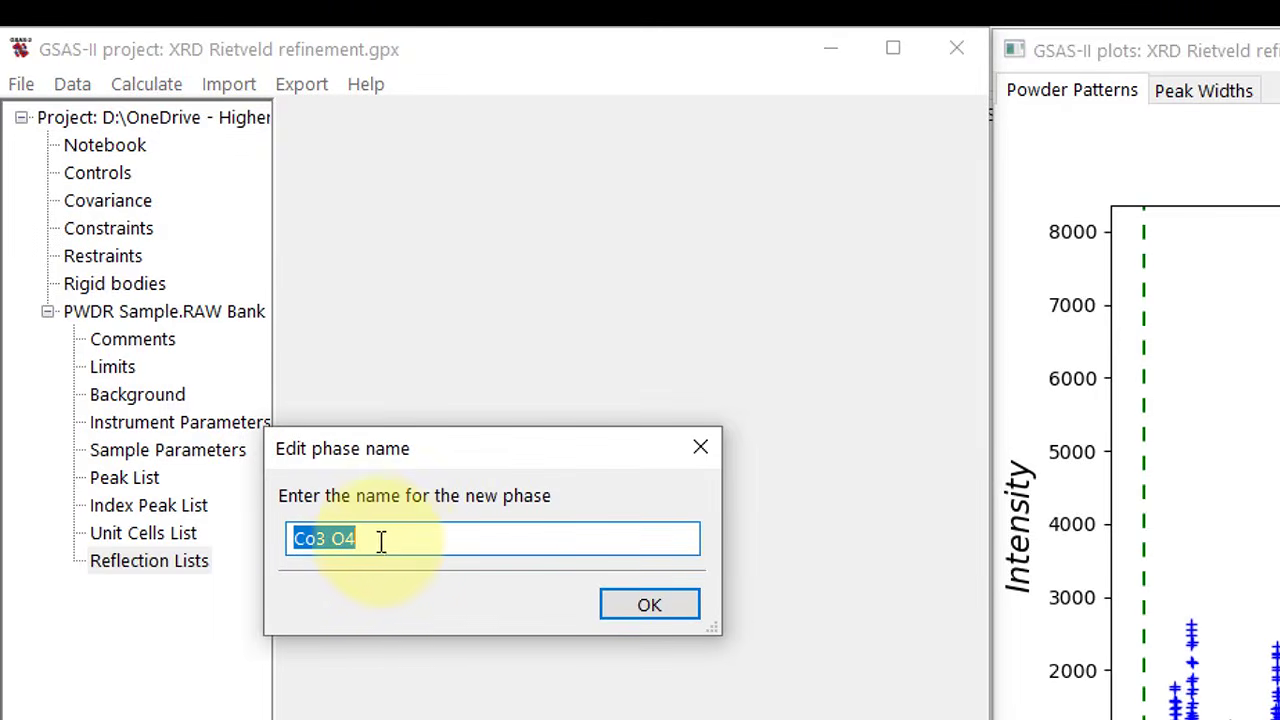
left_click(640, 612)
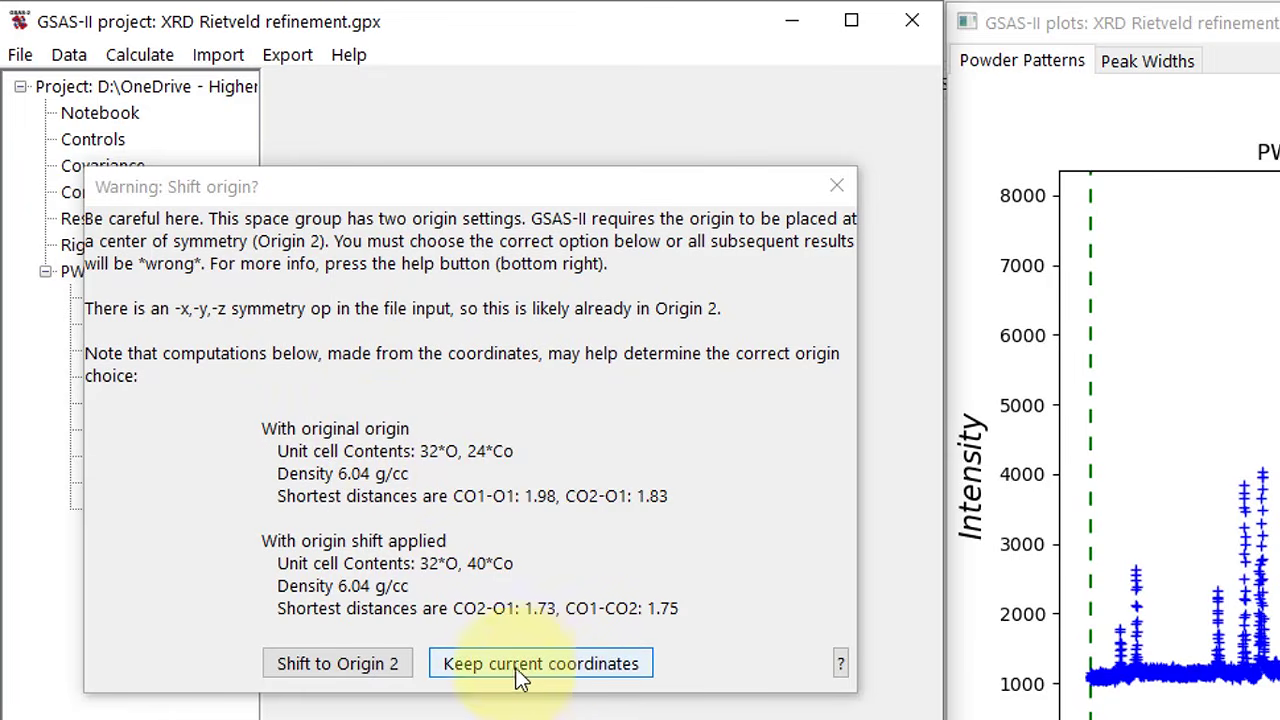
left_click(539, 658)
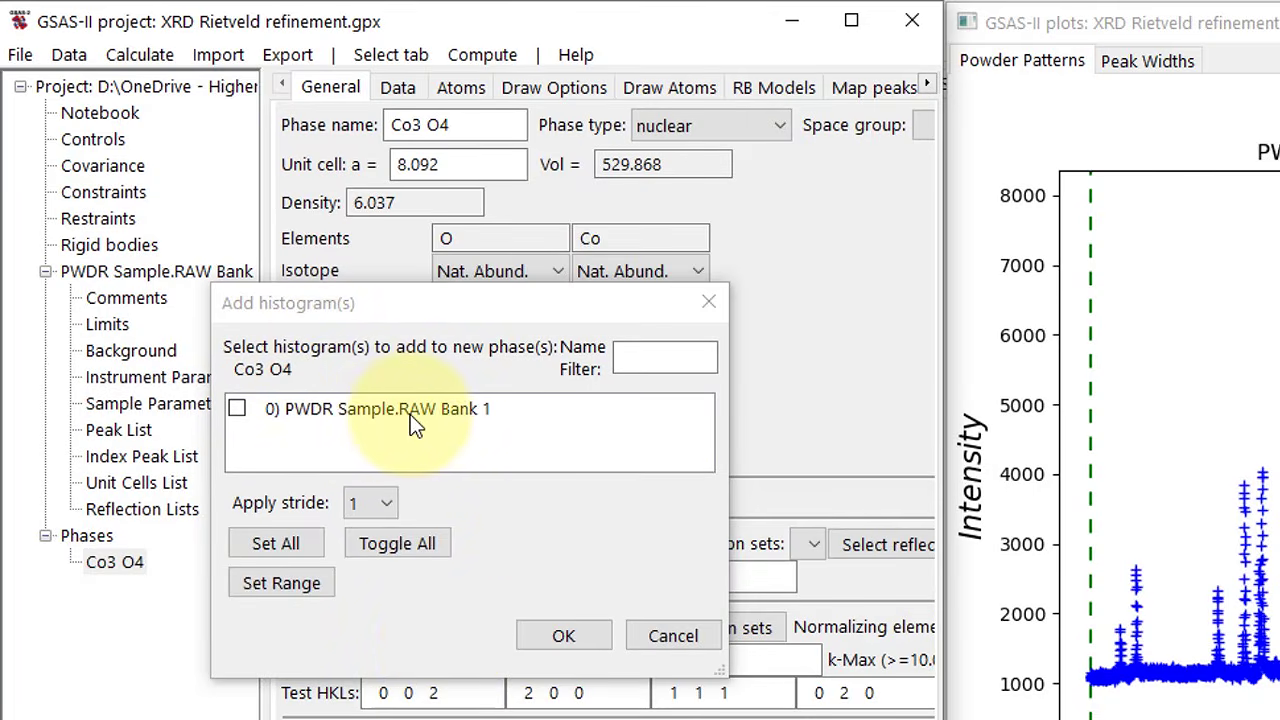
left_click(237, 409)
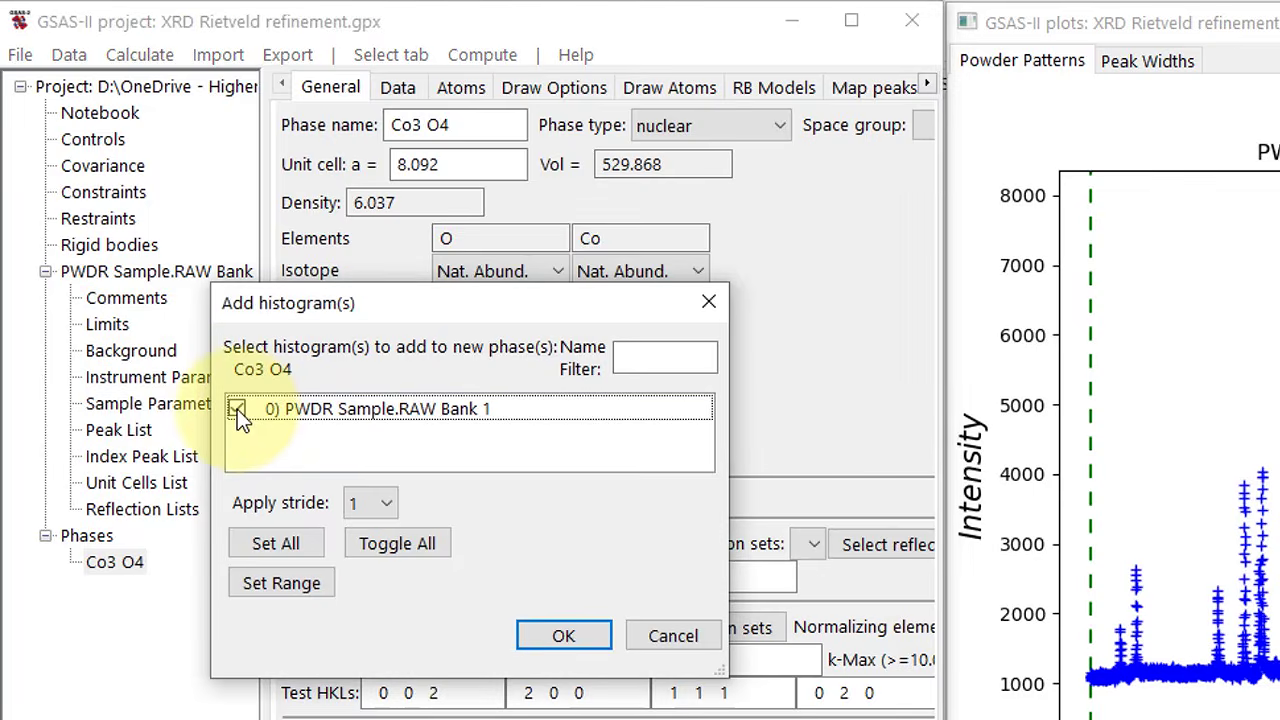
left_click(564, 637)
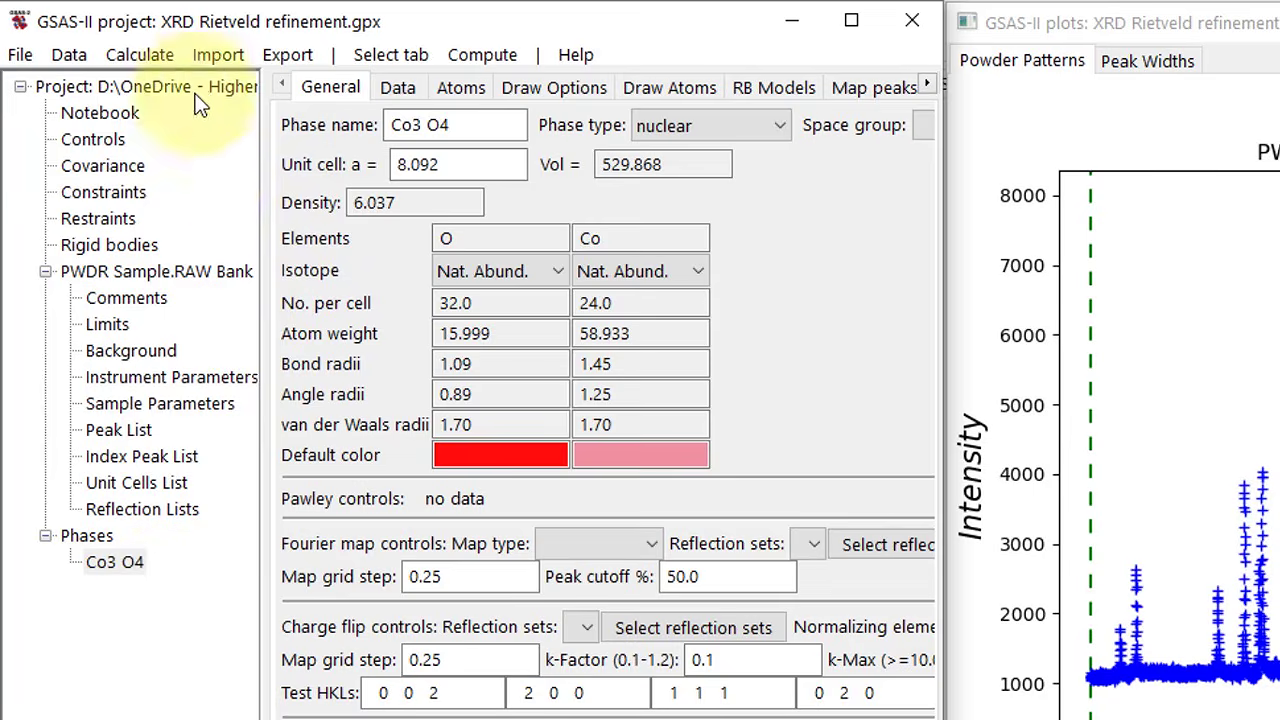
Step: Import the CoO phase from its CIF file under the suggested name and add the Sample.RAW histogram to it
left_click(217, 53)
mouse_move(228, 97)
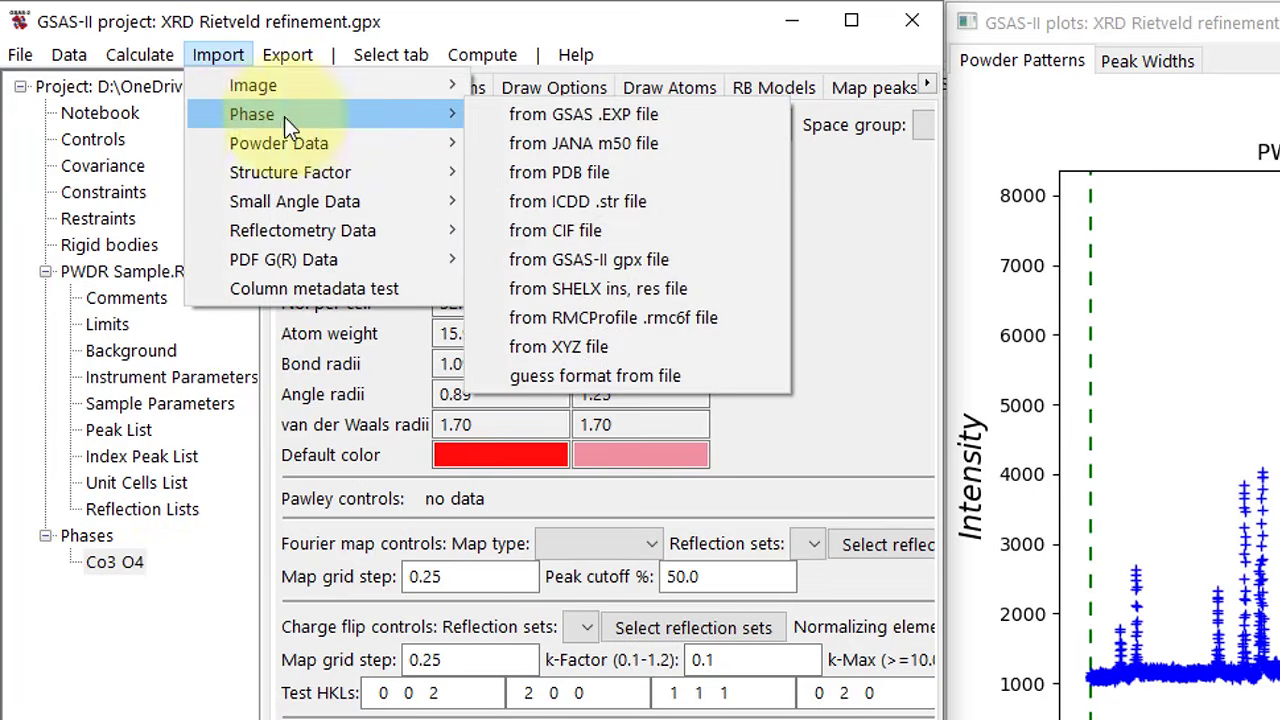
left_click(544, 228)
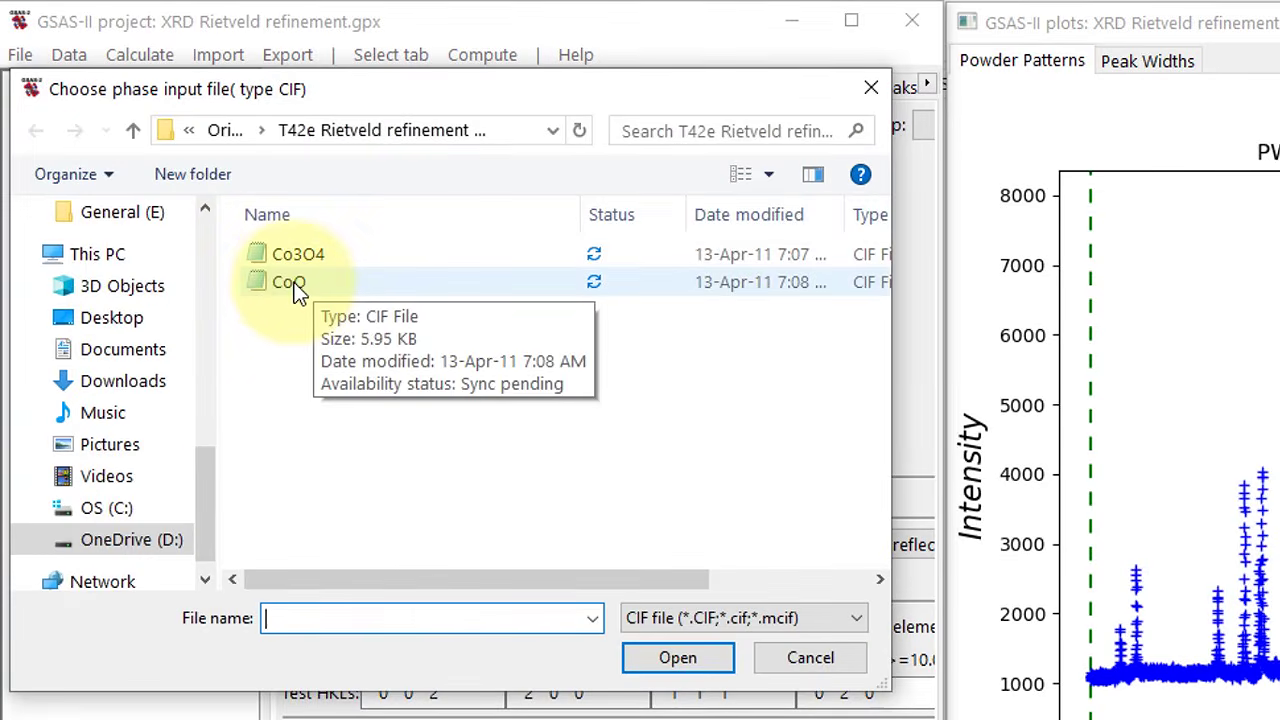
double_click(292, 282)
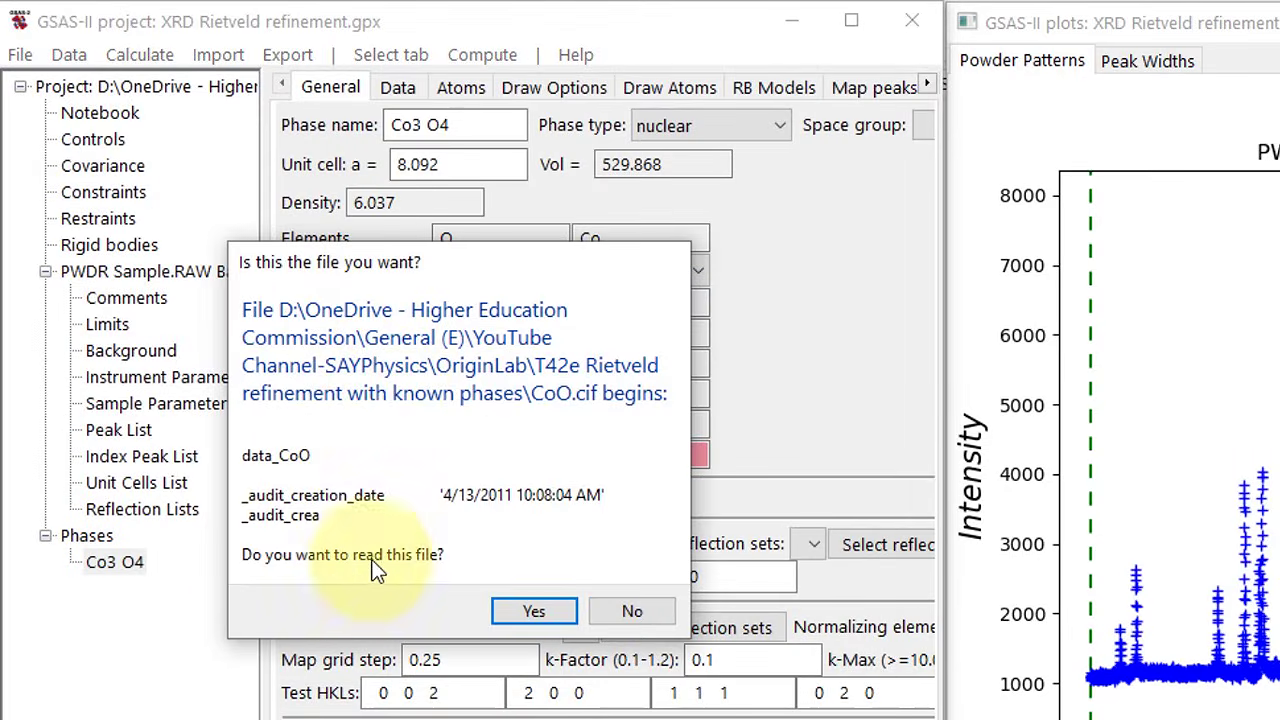
left_click(530, 610)
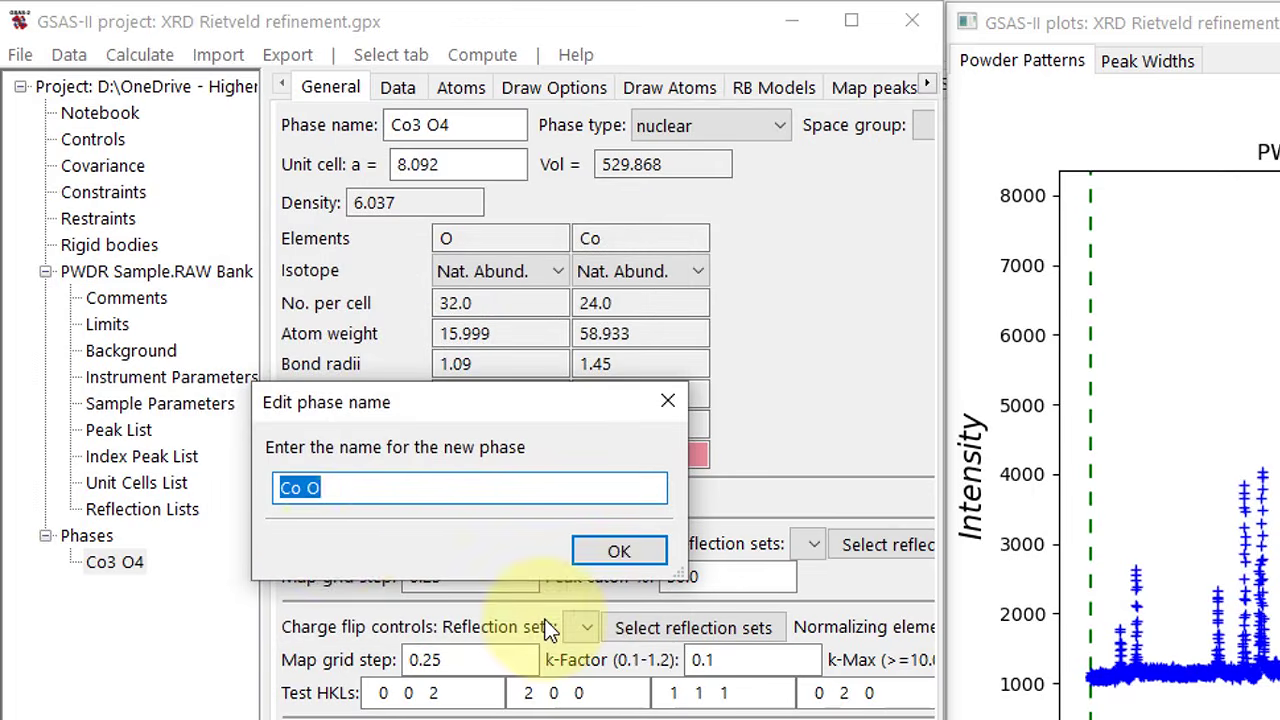
left_click(628, 552)
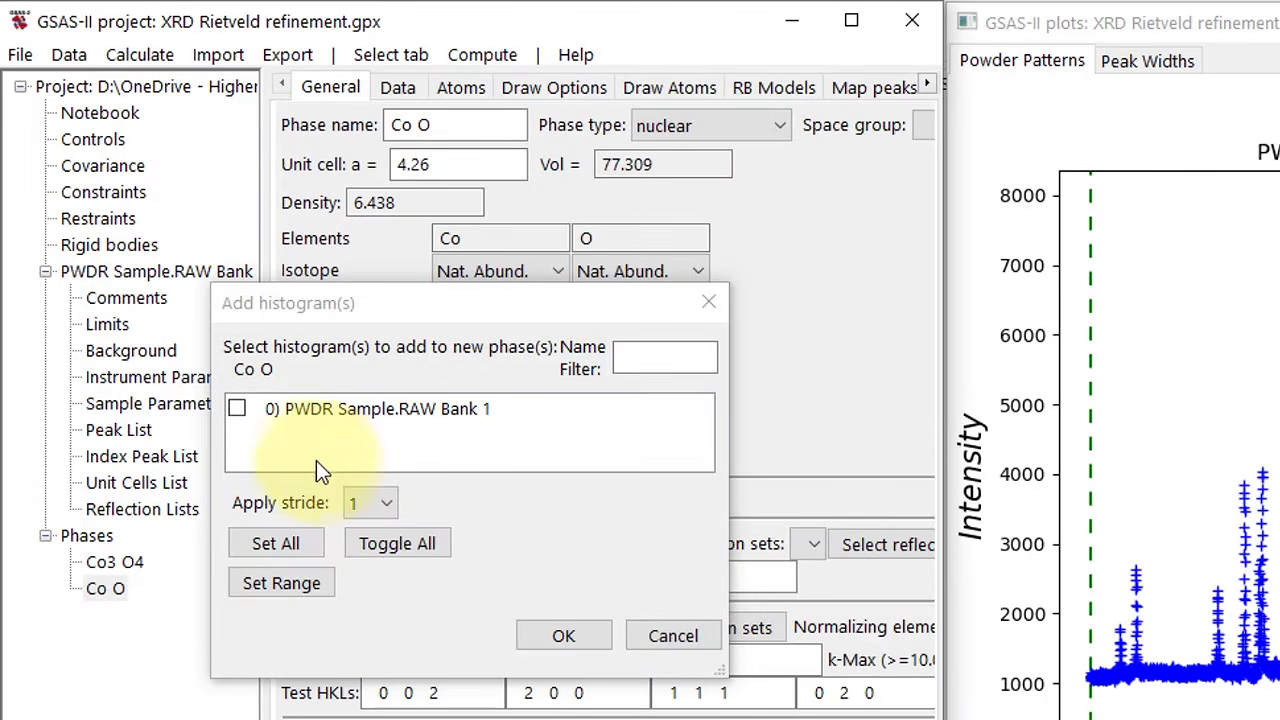
left_click(237, 409)
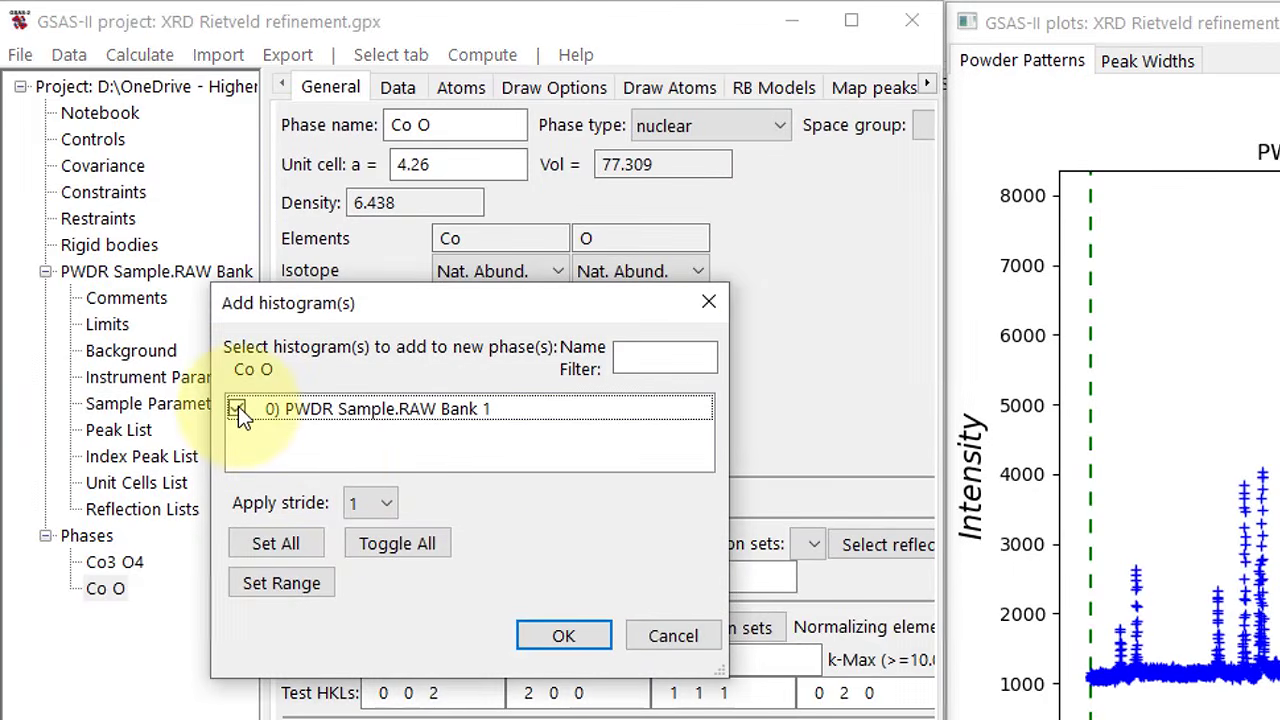
left_click(542, 631)
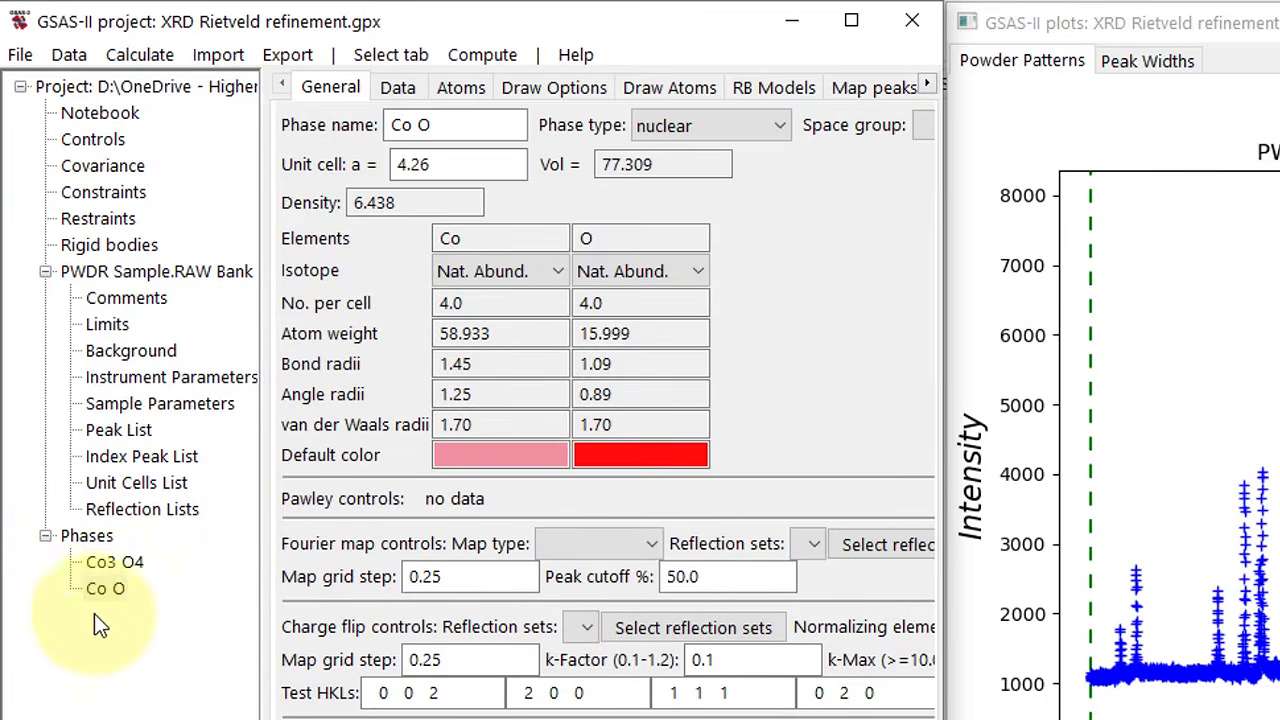
Step: Enable phase fraction refinement in the histogram data of both the Co3 O4 and Co O phases
left_click(121, 565)
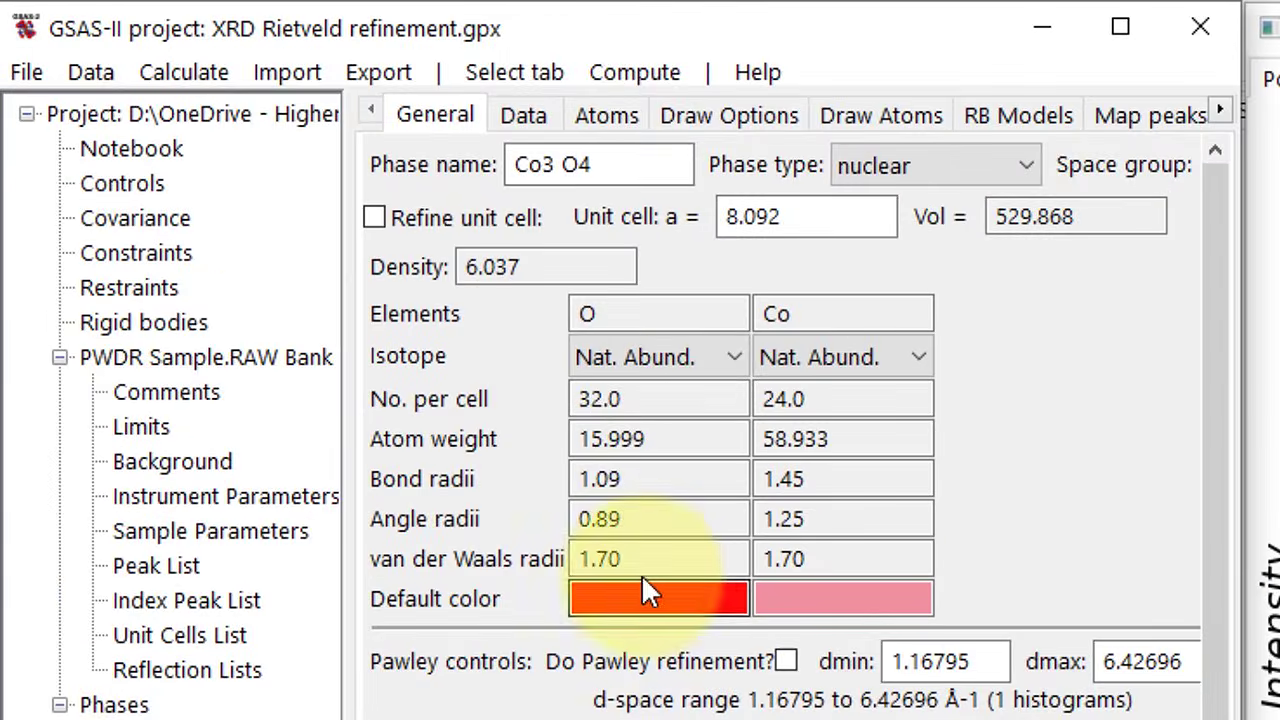
left_click(520, 128)
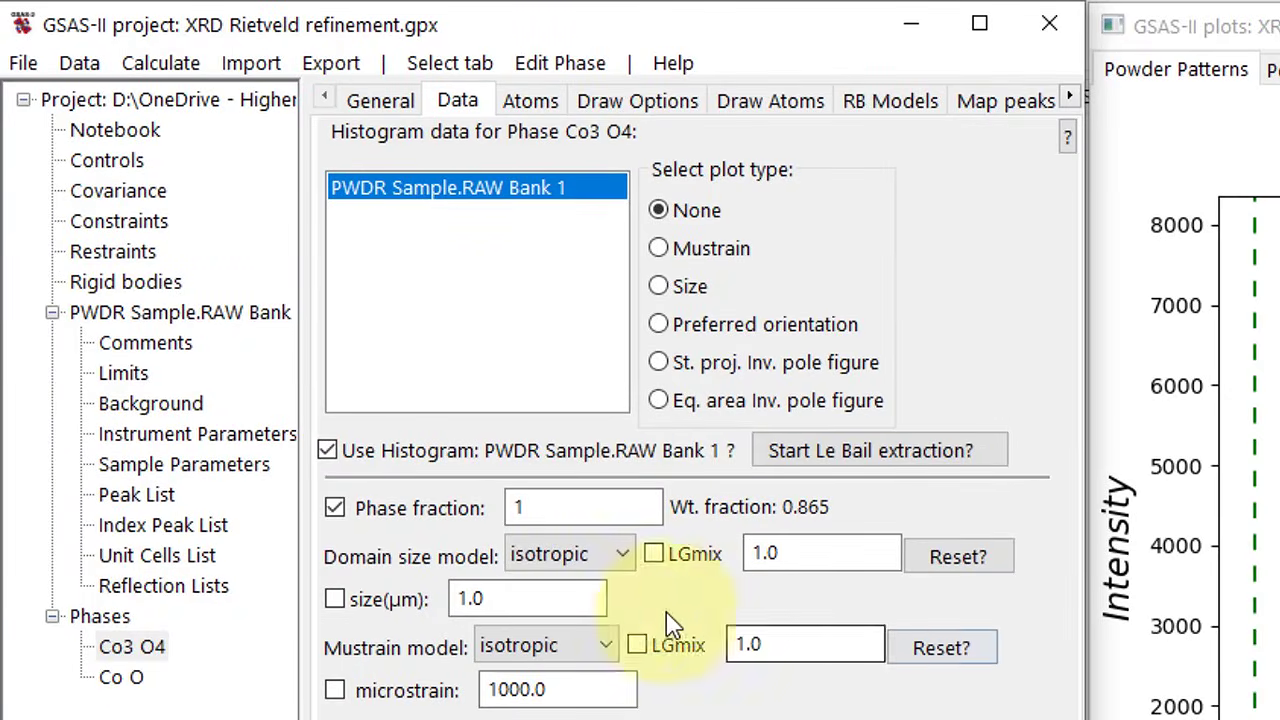
left_click(122, 680)
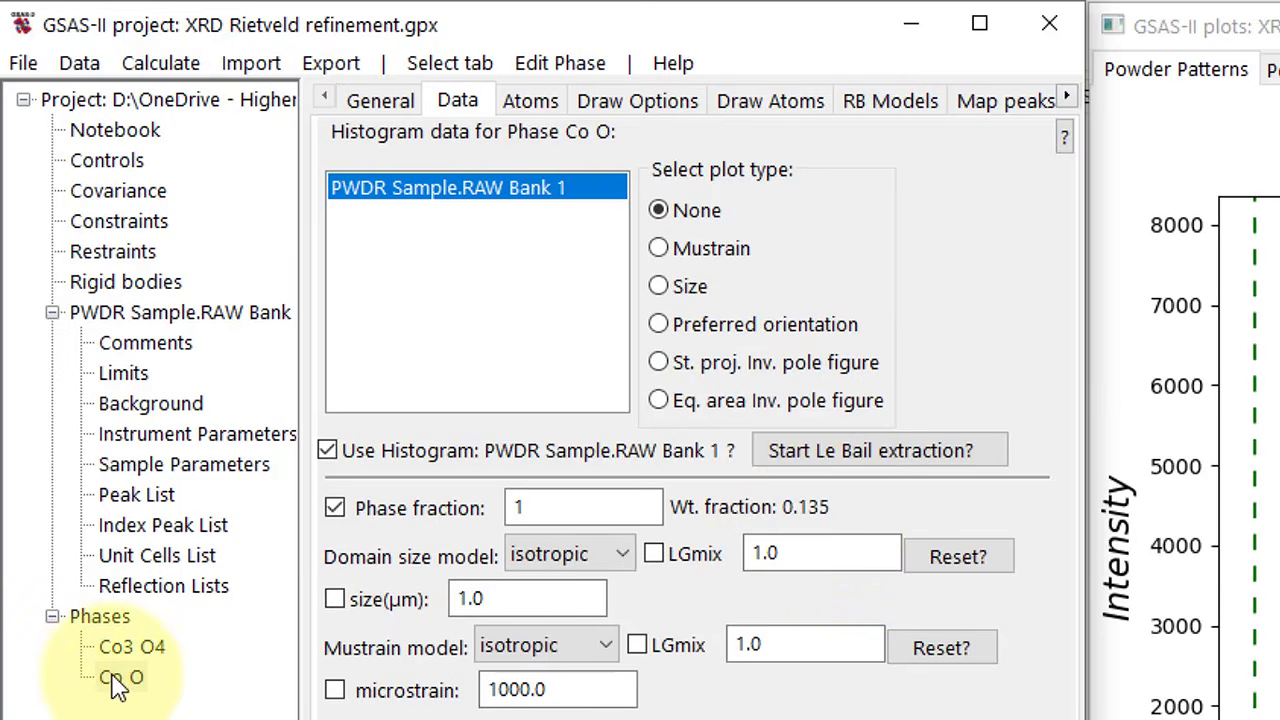
Step: Run the refinement with the phase fractions enabled and load the new result
left_click(152, 64)
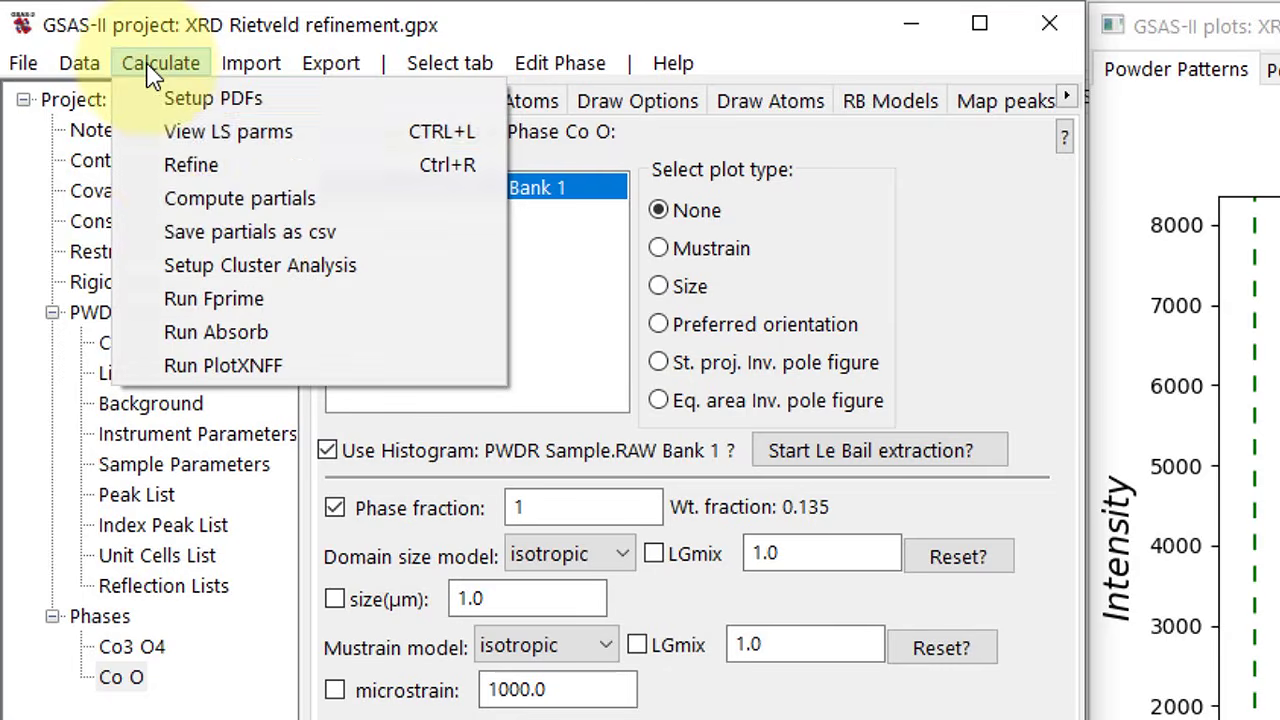
left_click(170, 175)
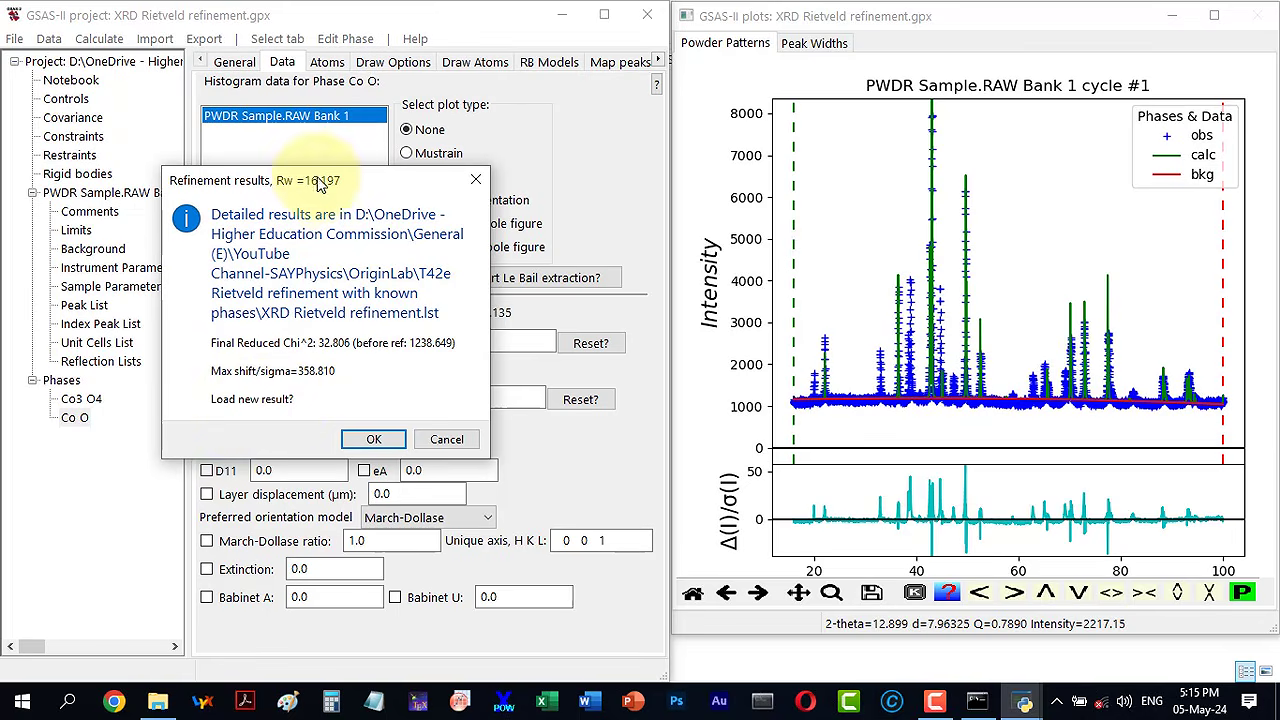
left_click(373, 441)
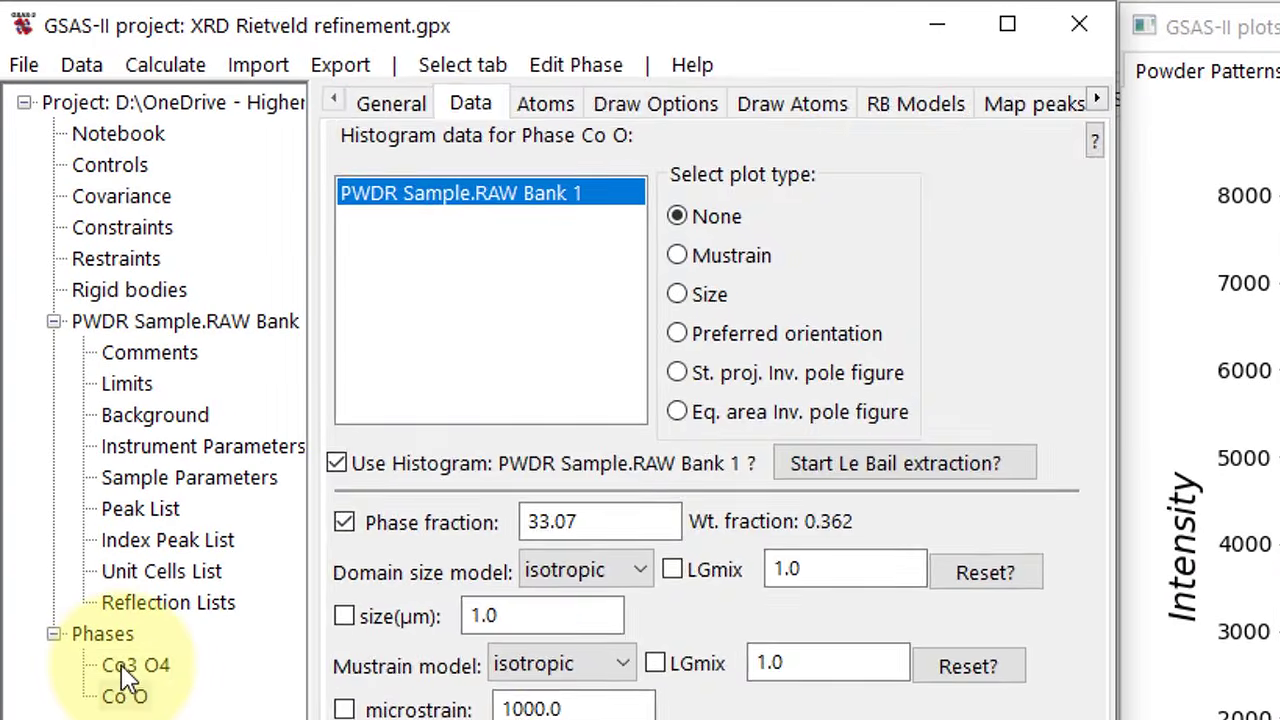
Step: Refine the Co3 O4 unit cell and load the new result, turning its unit cell refinement off again
left_click(75, 400)
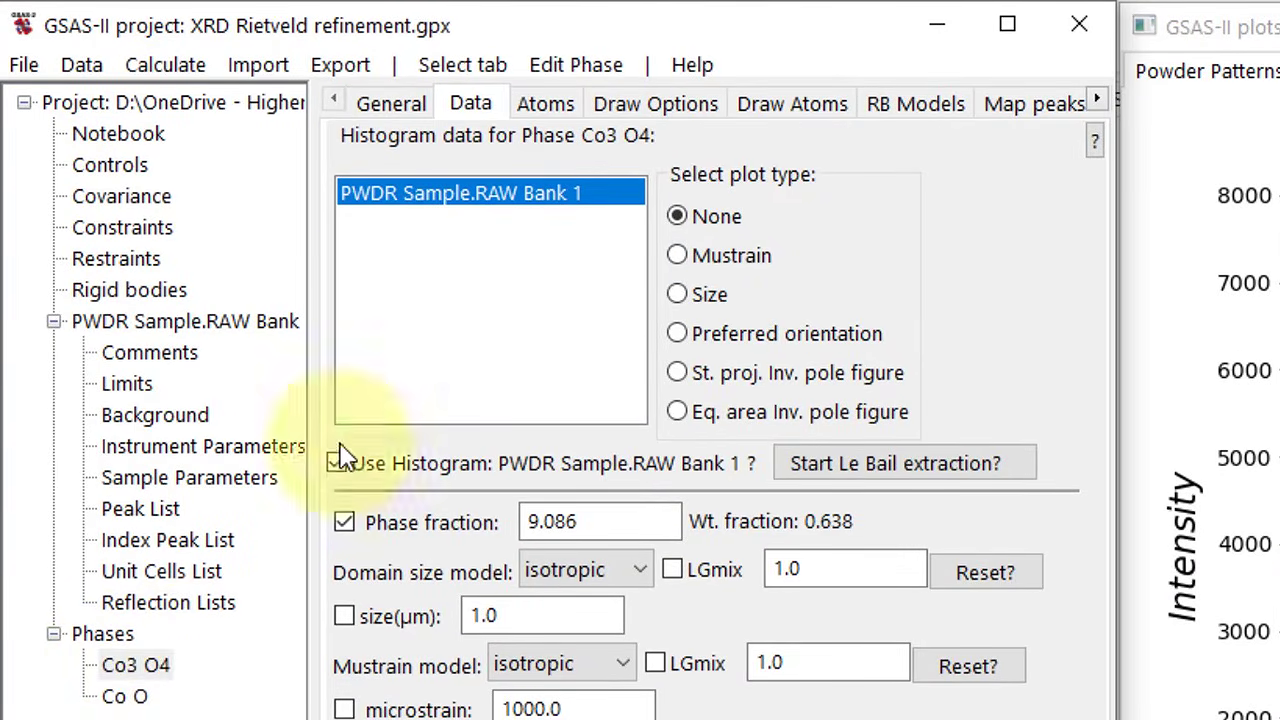
left_click(406, 110)
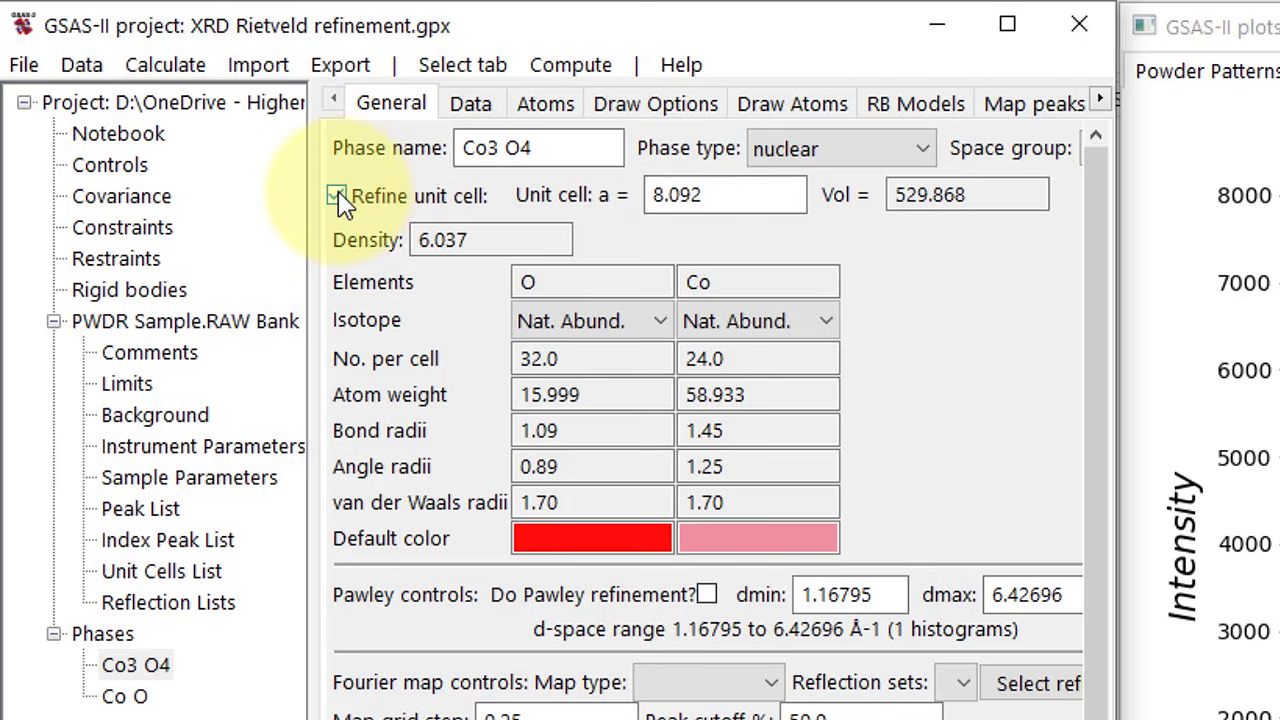
left_click(166, 70)
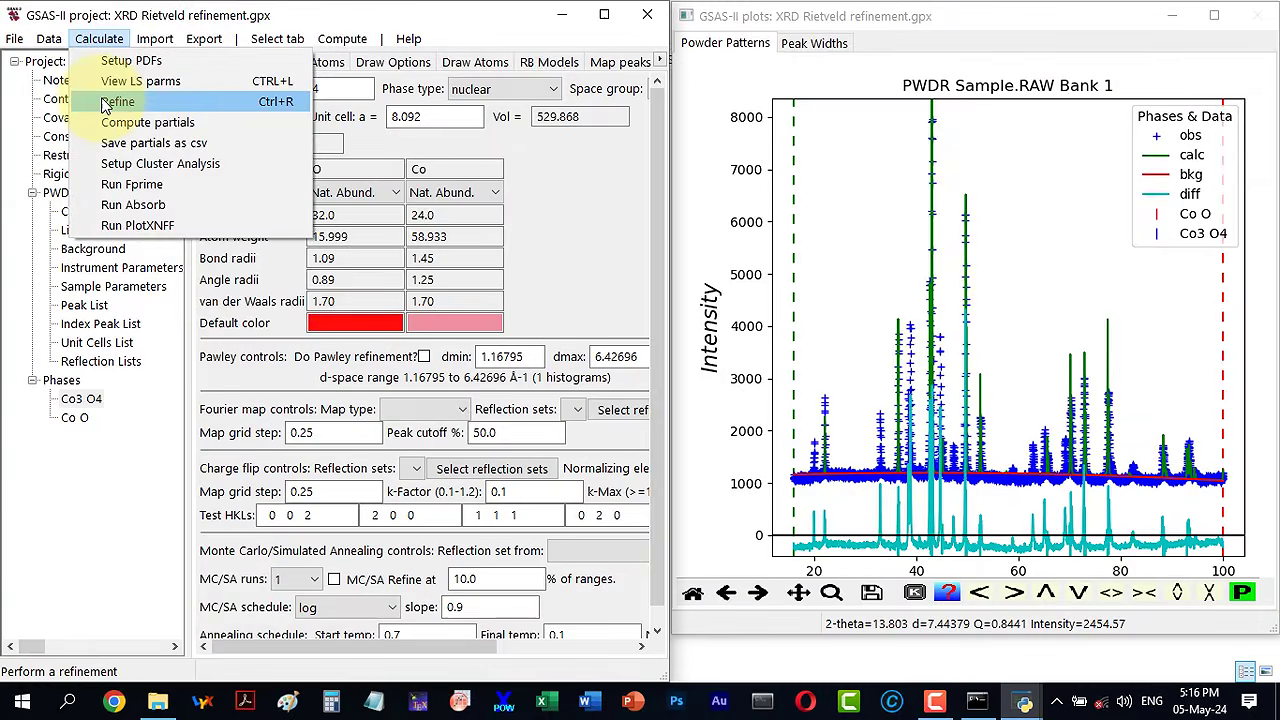
left_click(177, 176)
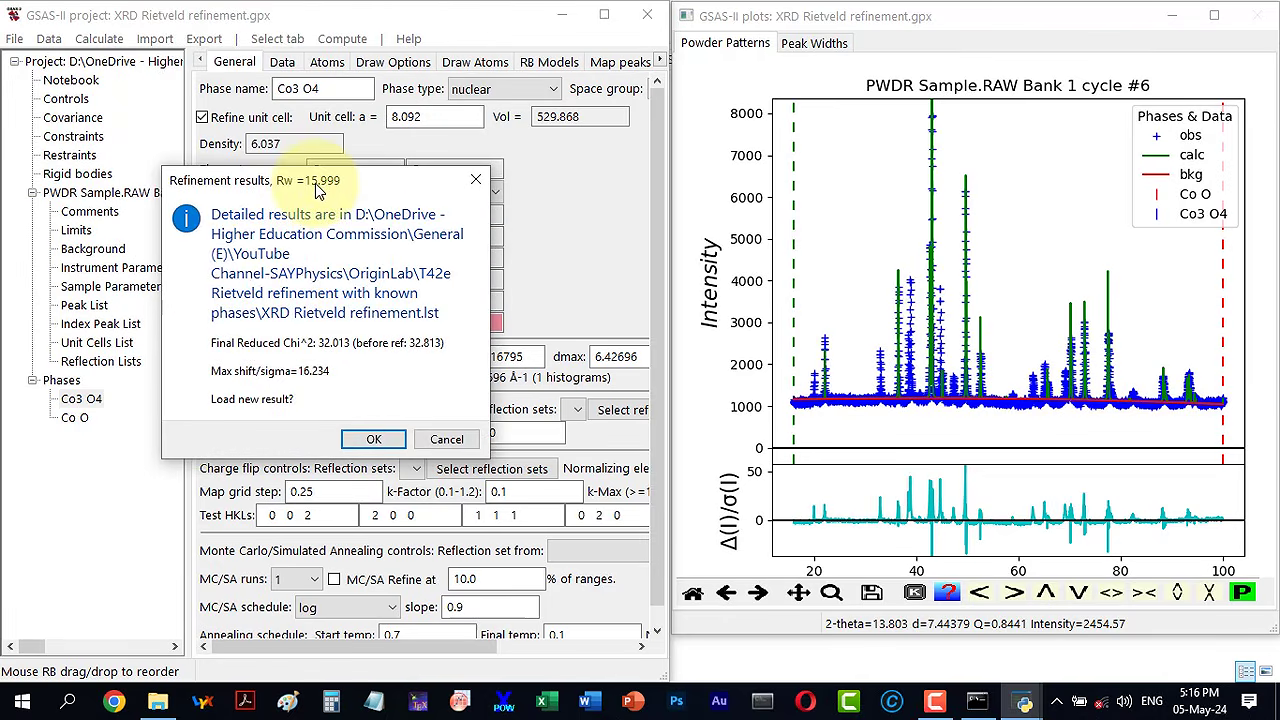
left_click(368, 440)
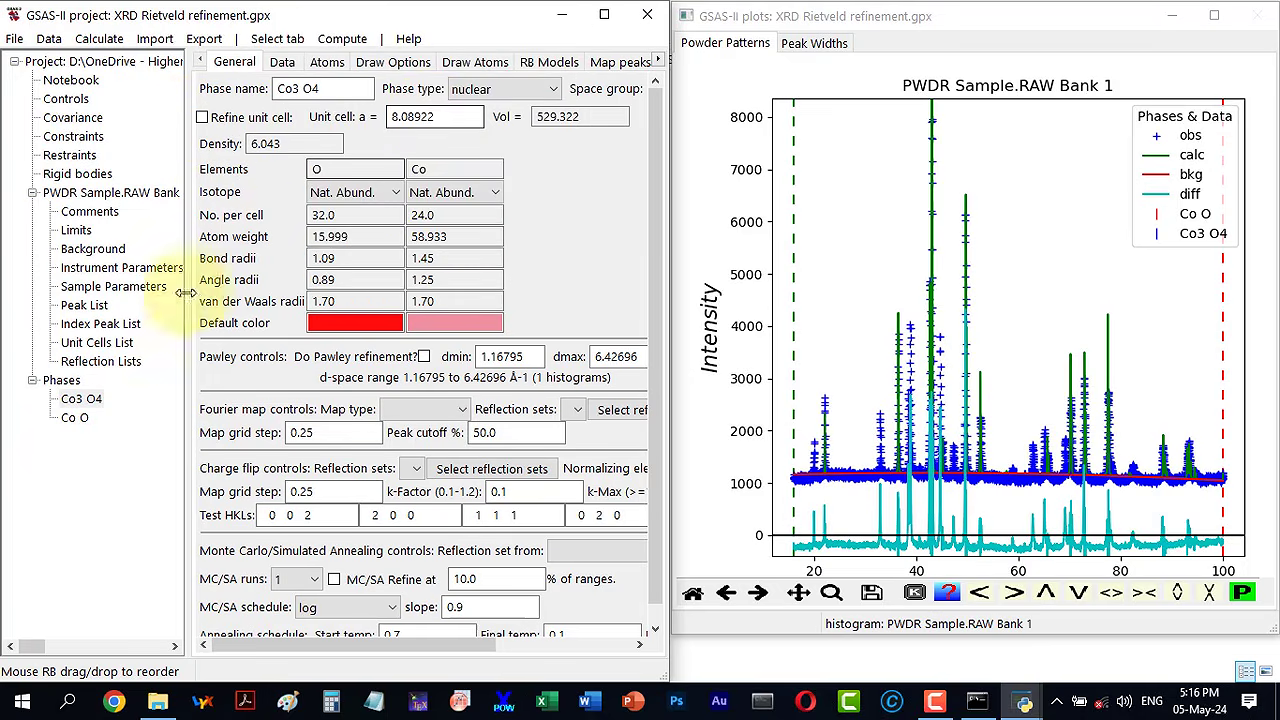
Step: Refine the Co O unit cell and load the new result, turning its unit cell refinement off again
left_click(75, 418)
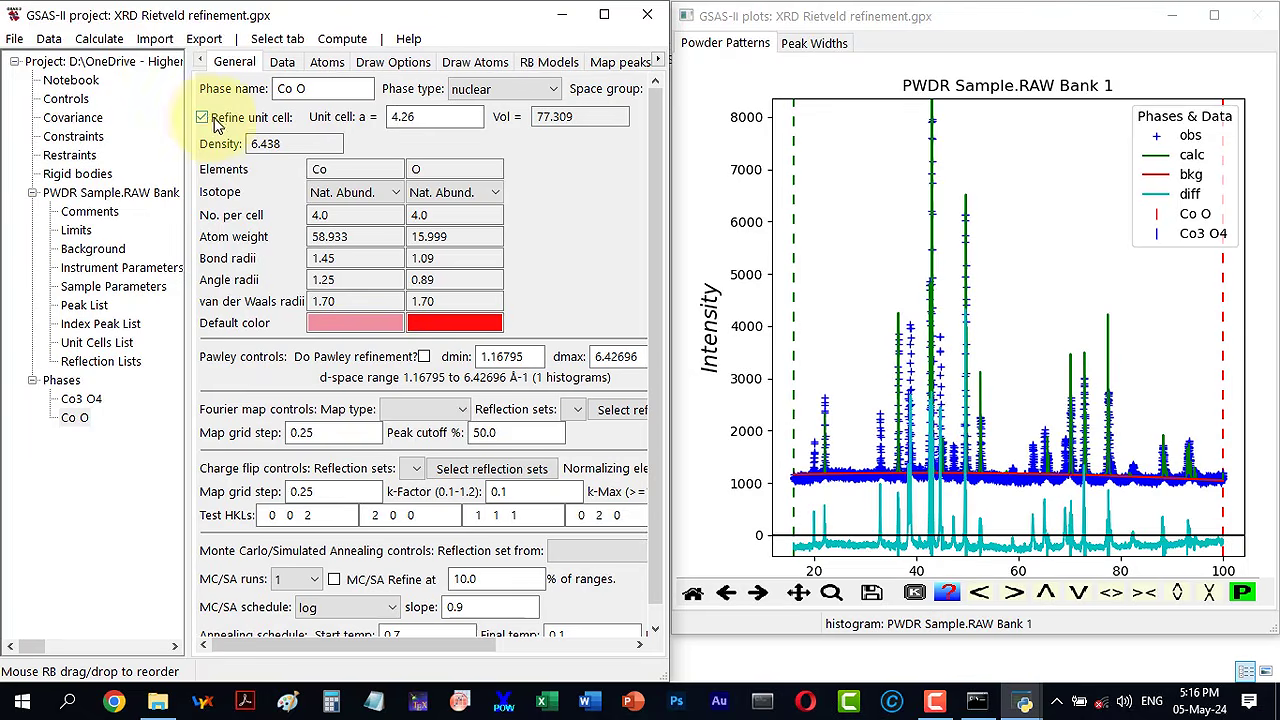
left_click(106, 40)
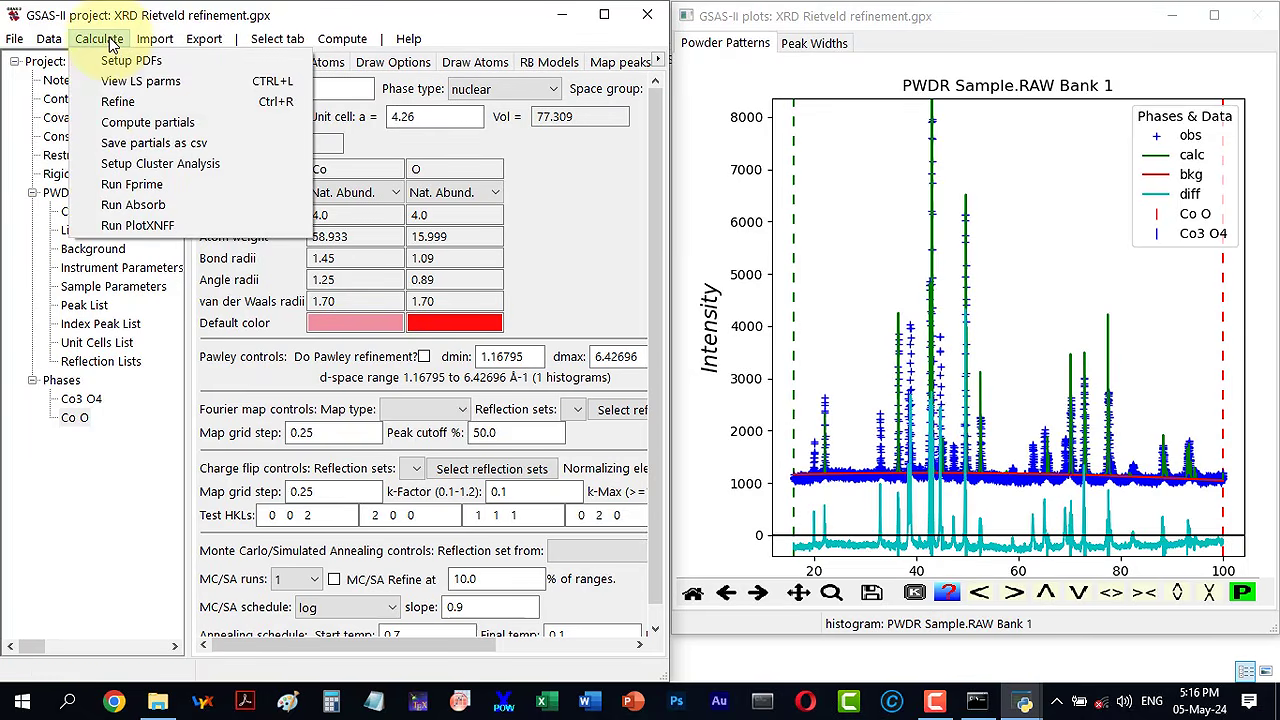
left_click(117, 101)
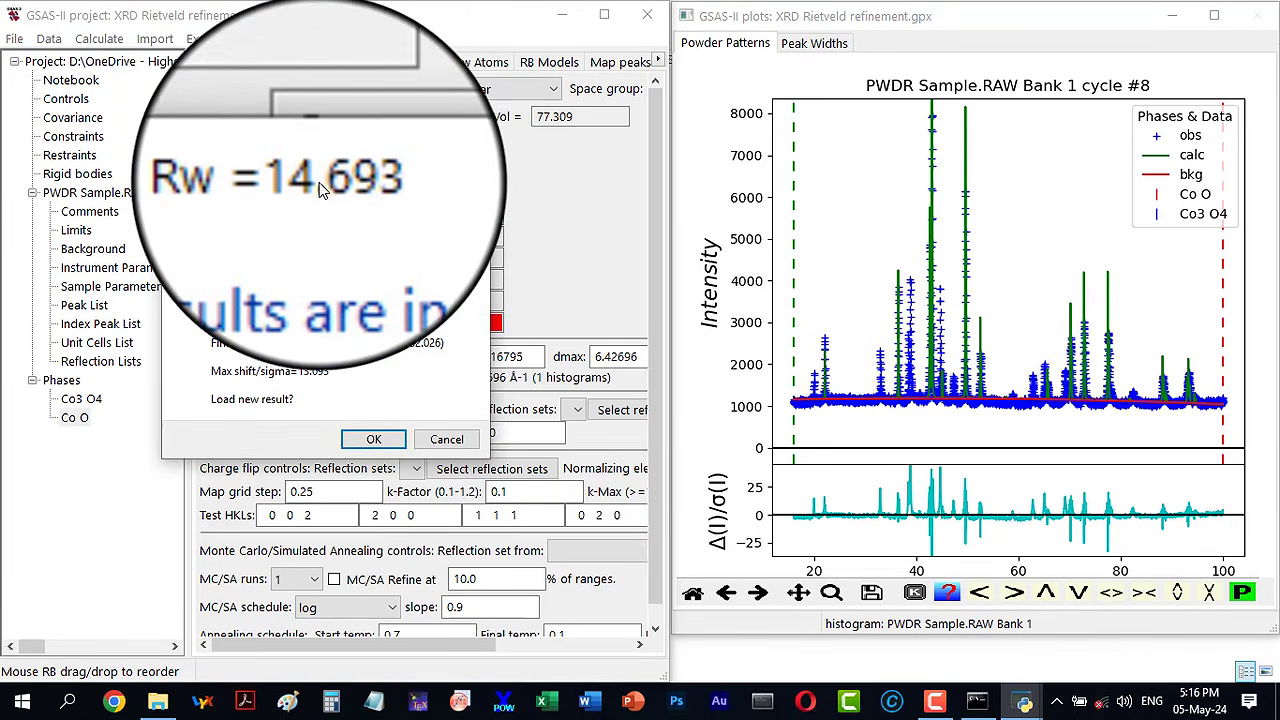
left_click(351, 442)
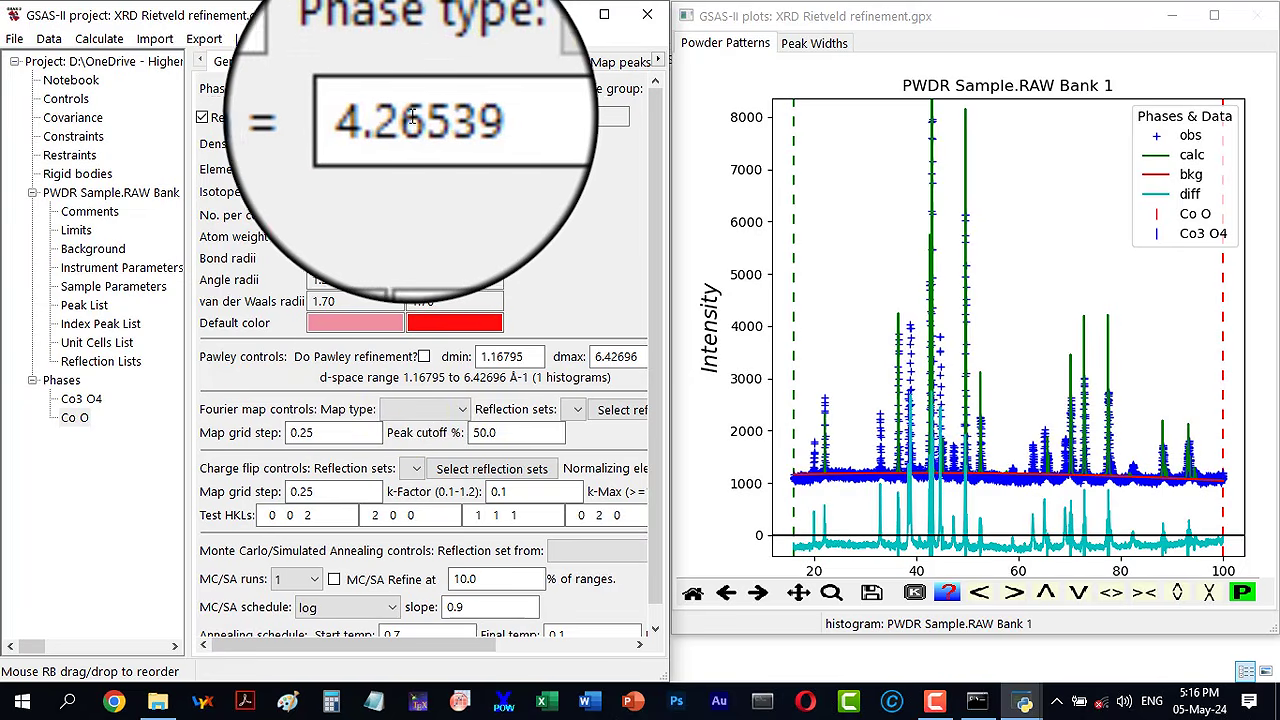
left_click_drag(415, 117, 436, 117)
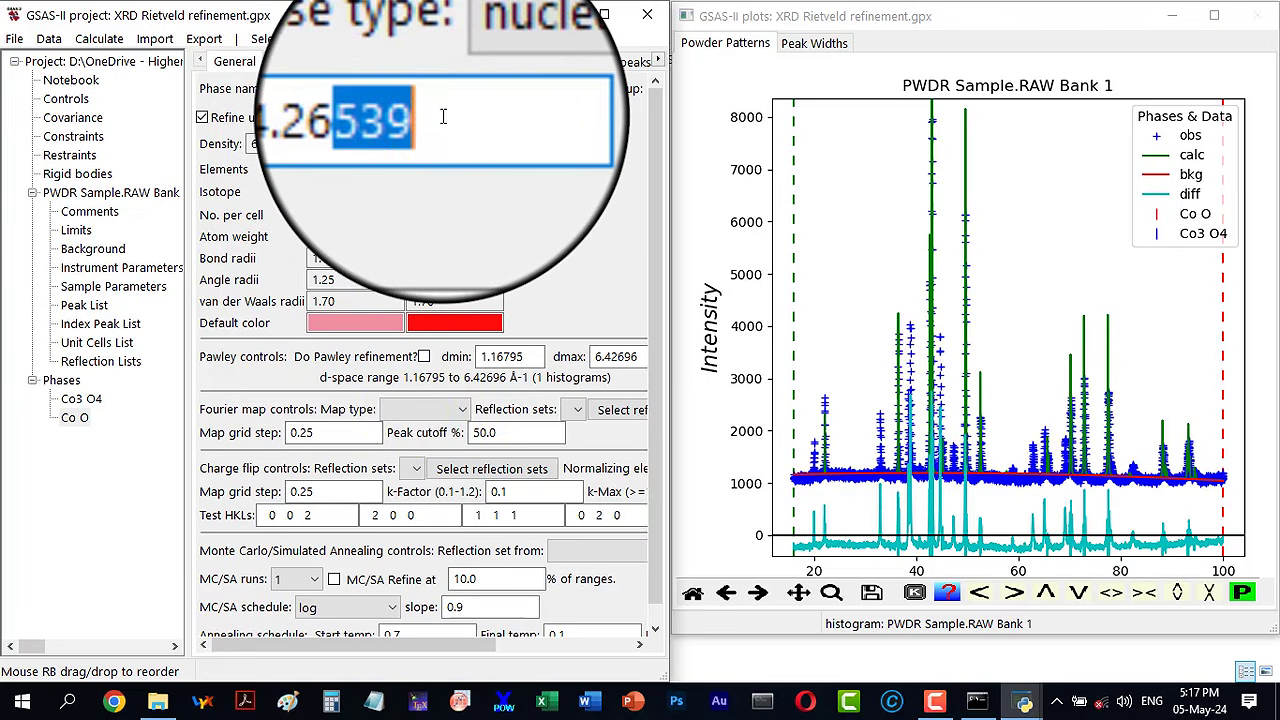
left_click(449, 117)
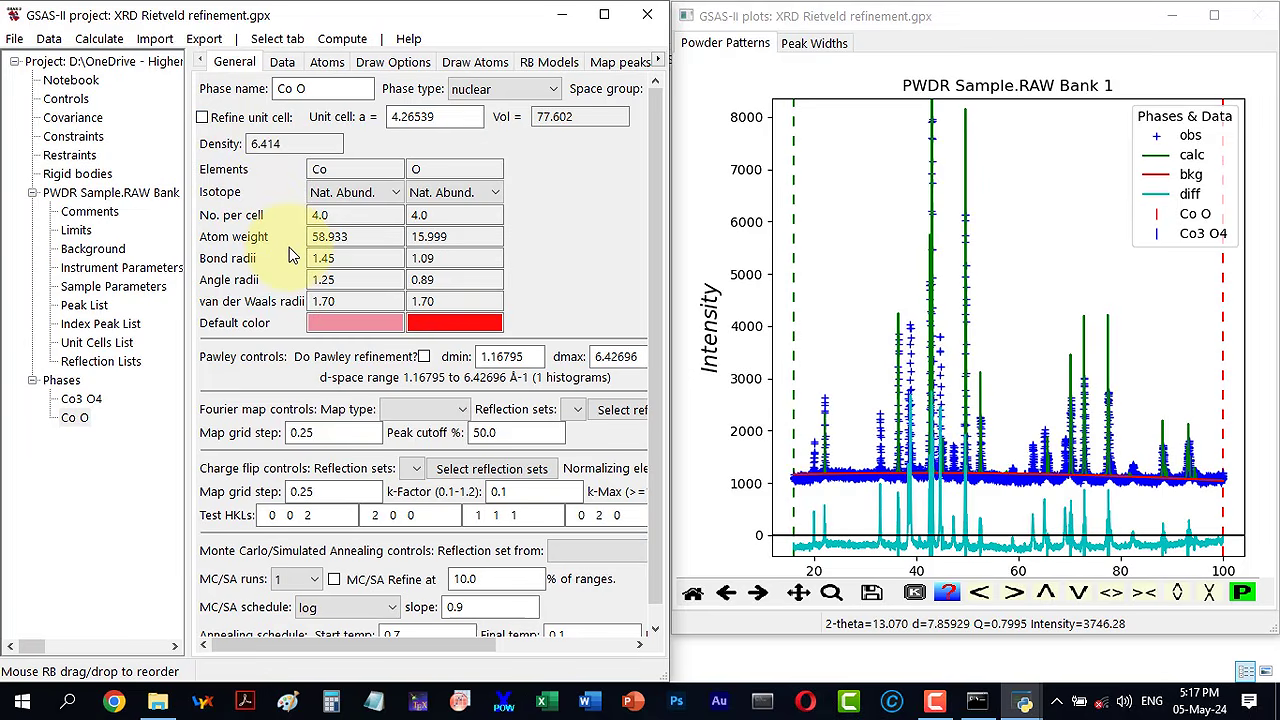
Step: Check the weight fractions in the phases' histogram data and the fit residuals of the Sample.RAW histogram
left_click(282, 64)
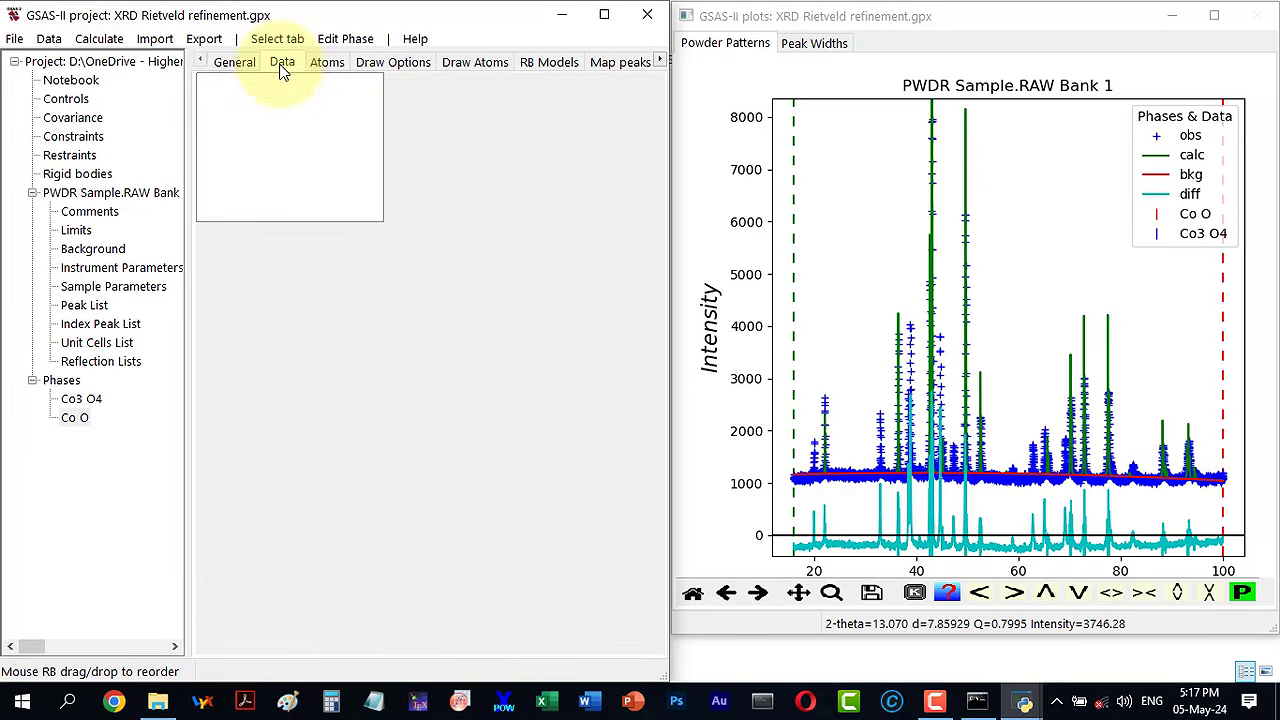
left_click(81, 399)
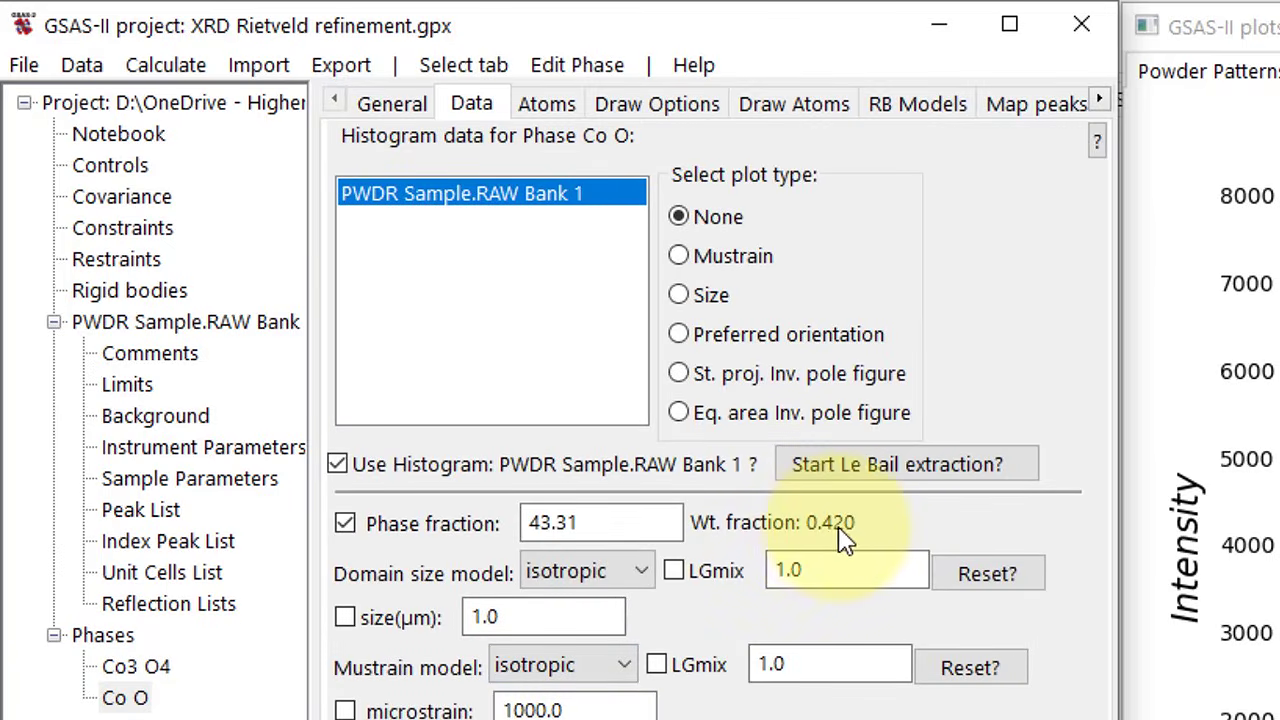
left_click(228, 330)
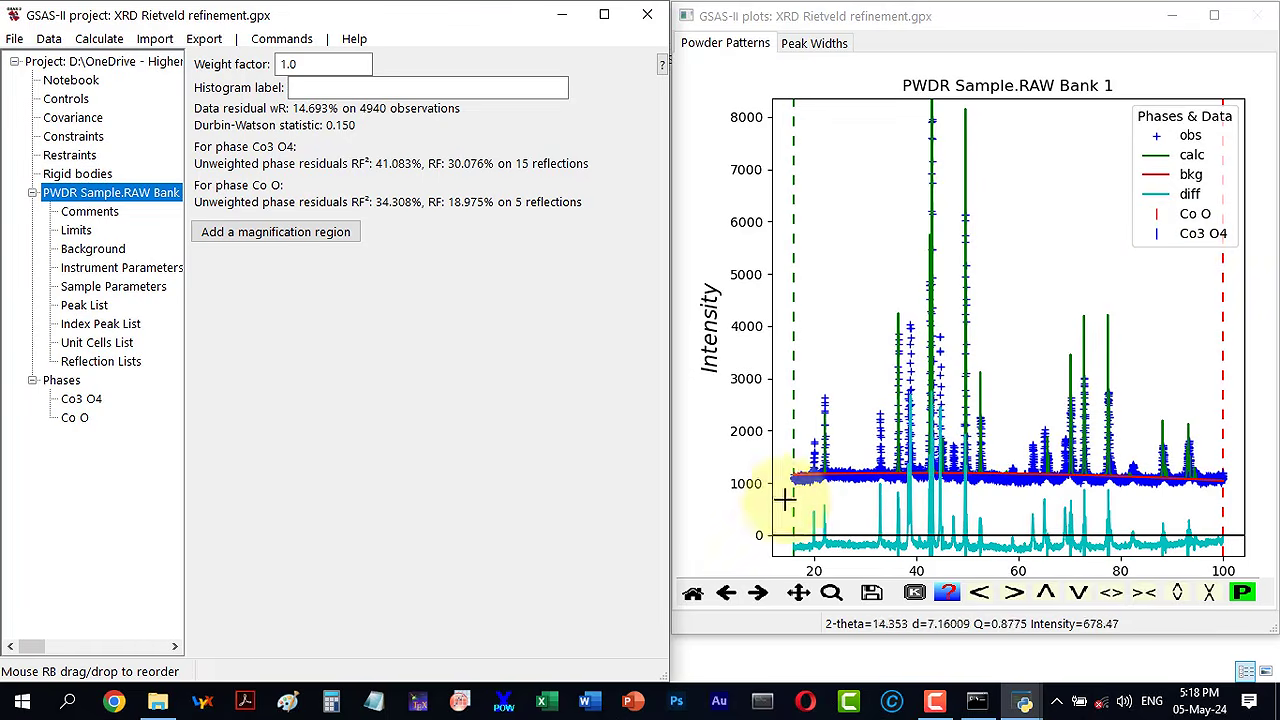
left_click(61, 382)
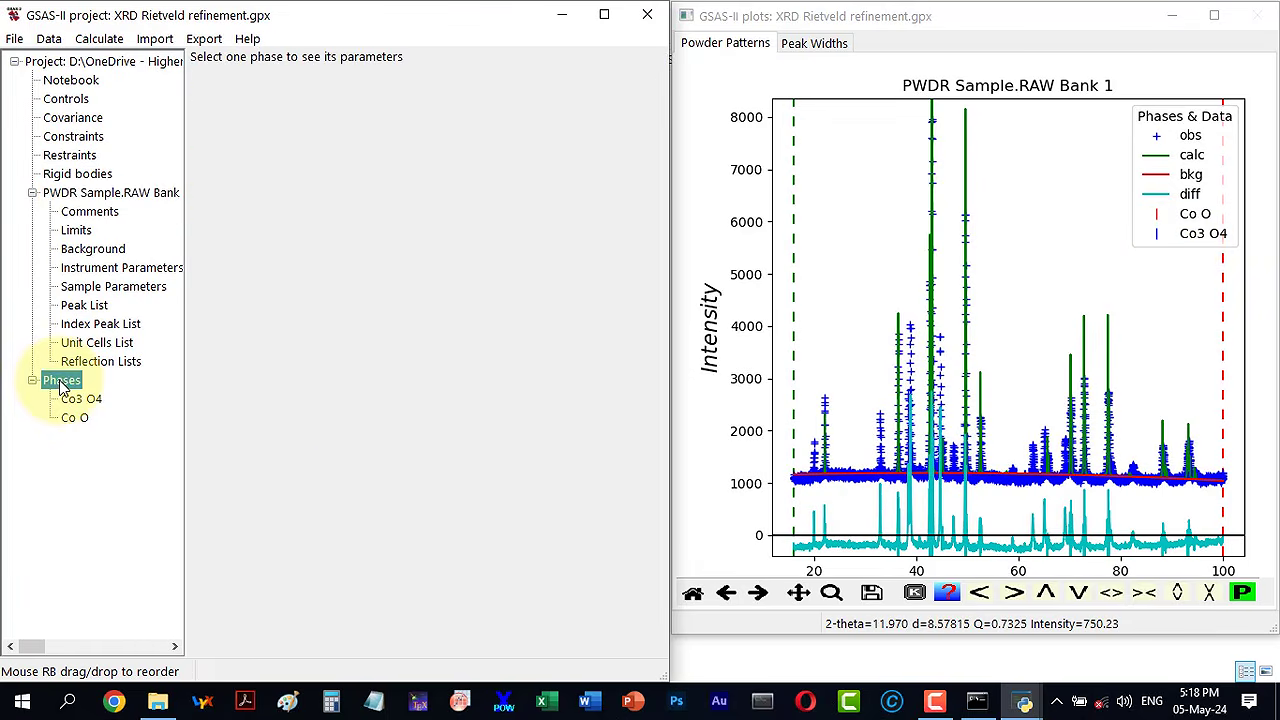
left_click(95, 195)
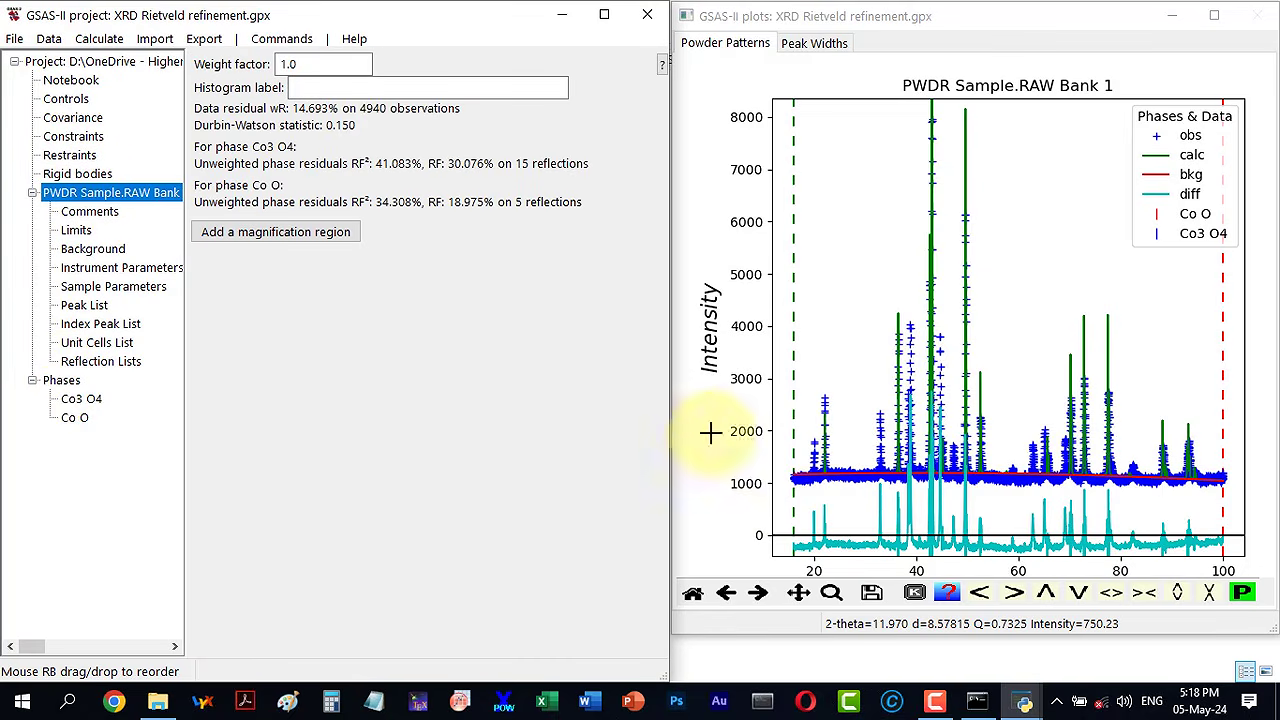
Step: Compare the observed and calculated Sample.RAW patterns with the phase markers, at full scale and zoomed in around 41 to 47° 2-theta
left_click(693, 594)
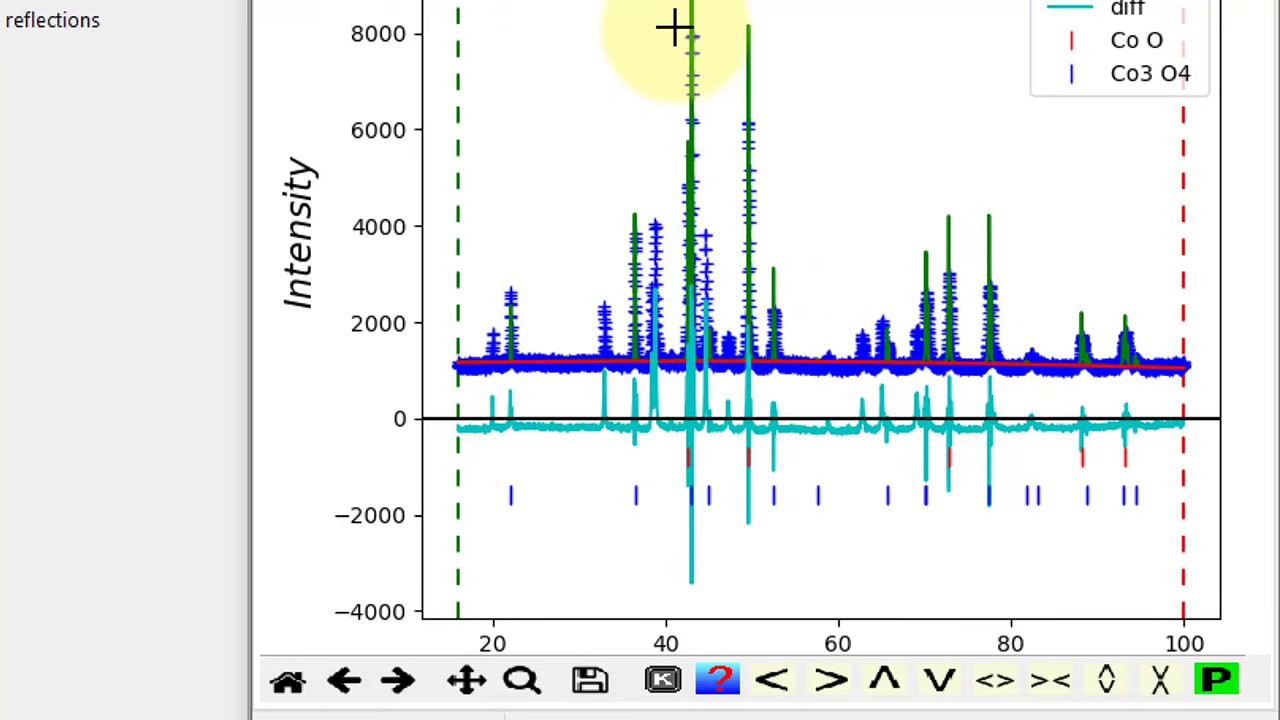
left_click(530, 686)
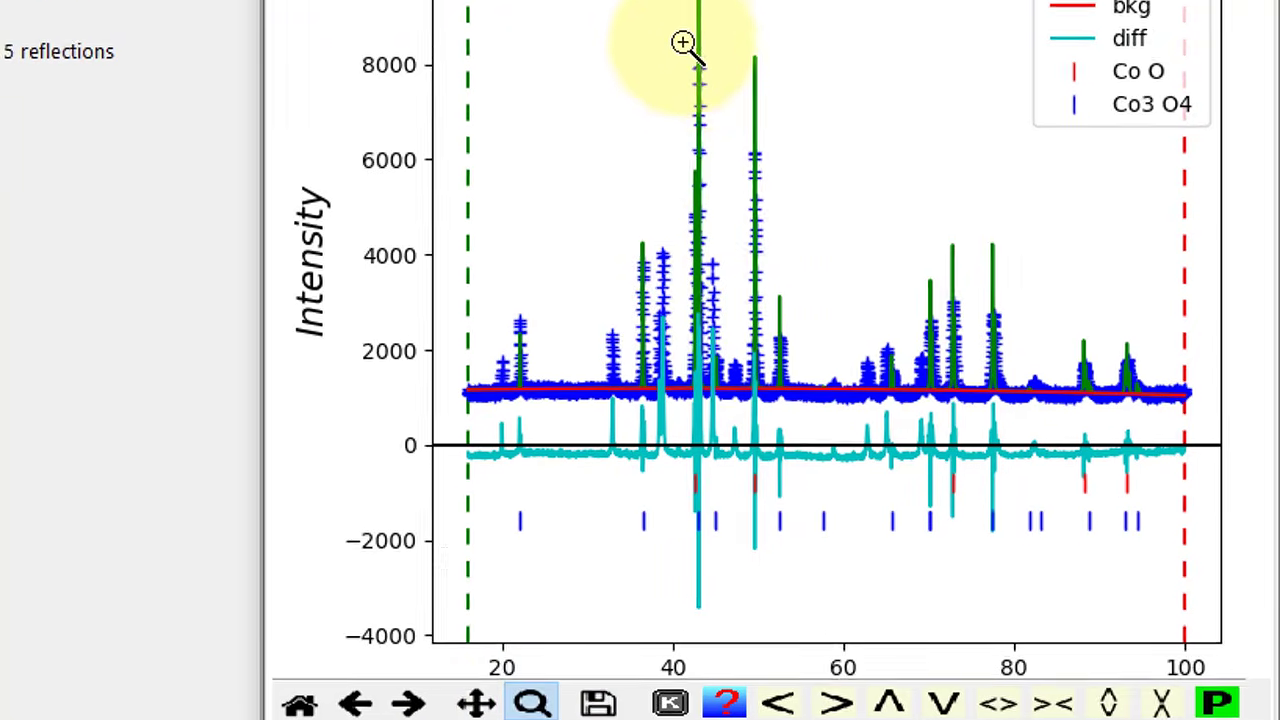
left_click_drag(711, 147, 762, 664)
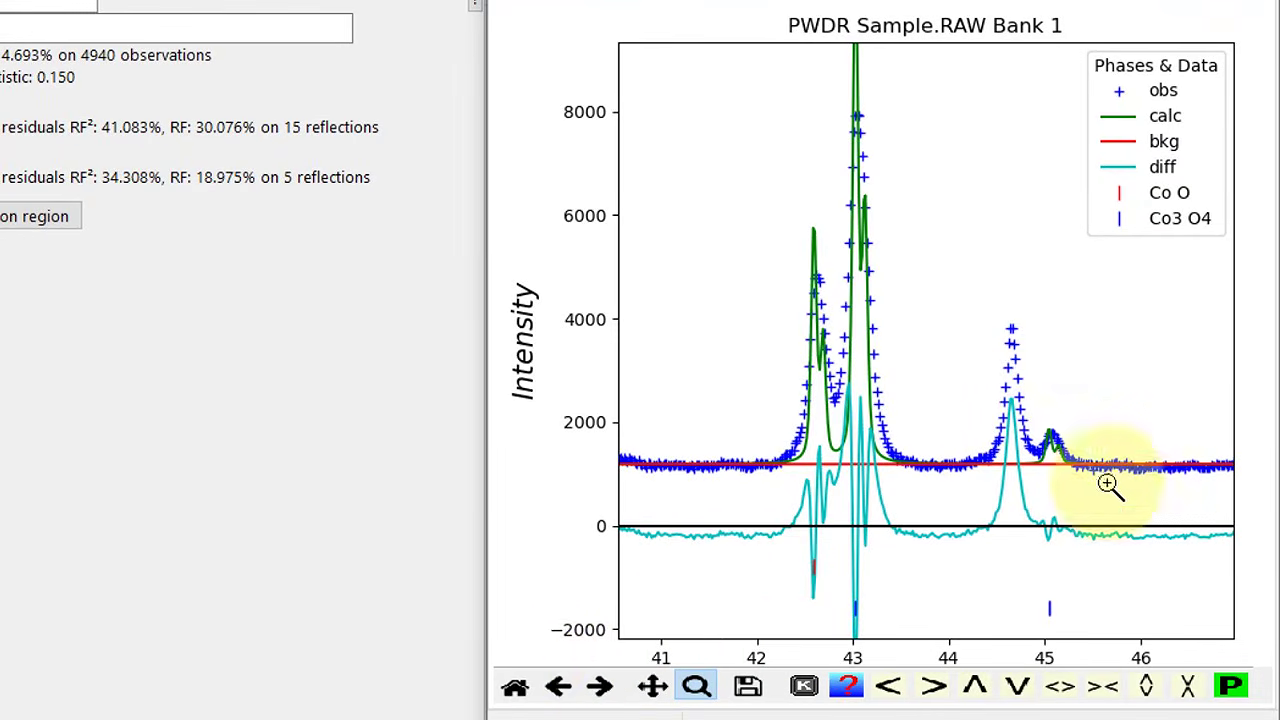
left_click(516, 688)
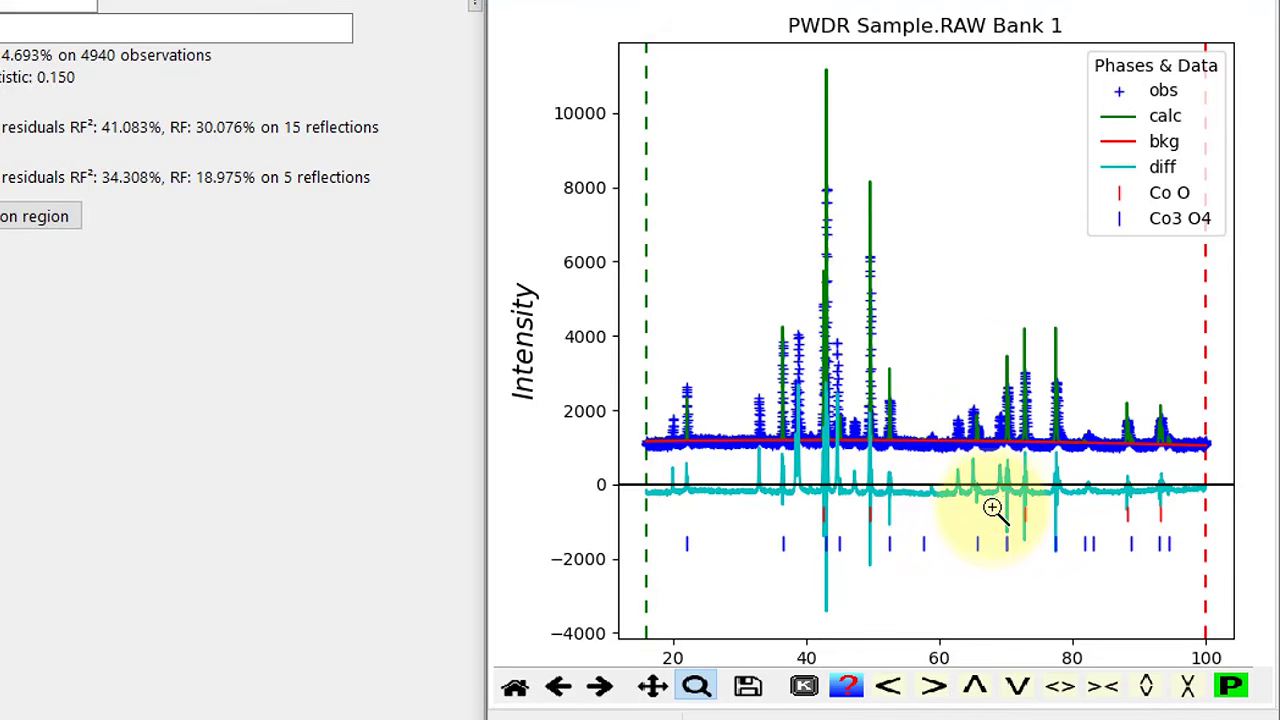
left_click_drag(988, 303, 1070, 555)
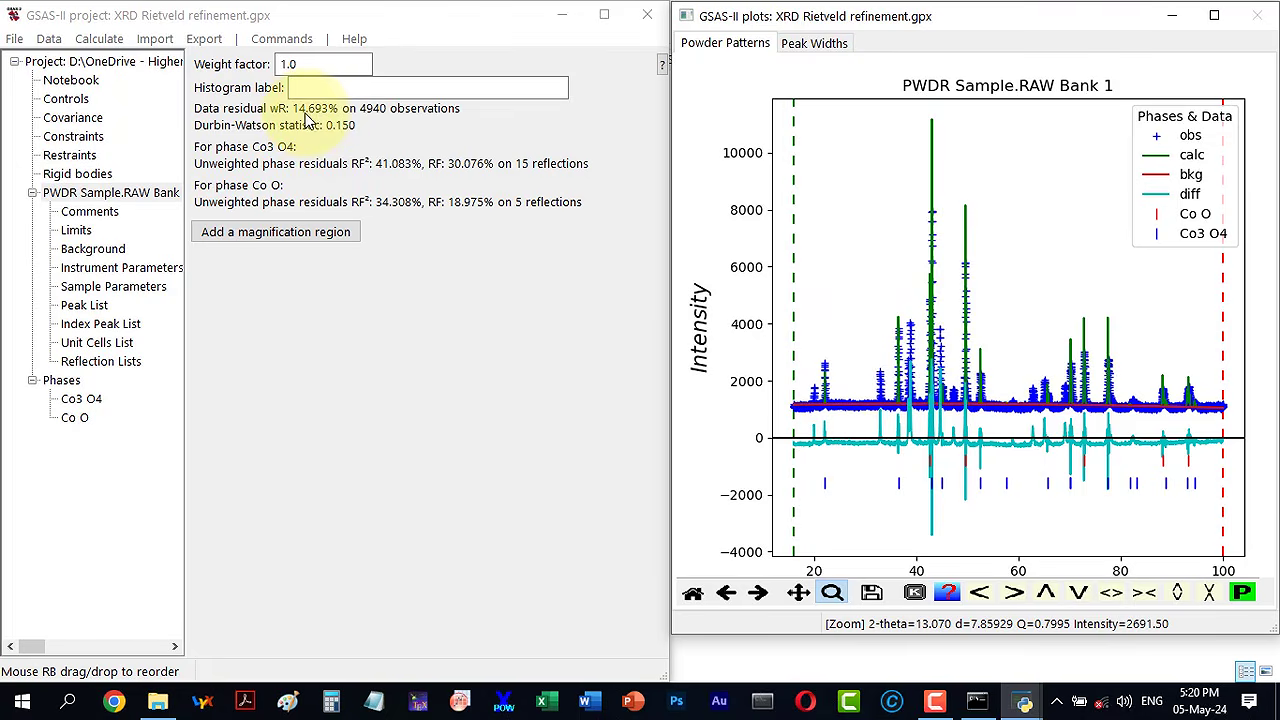
Step: Add one peak to the Sample.RAW background and set its position to 19.98
left_click(90, 249)
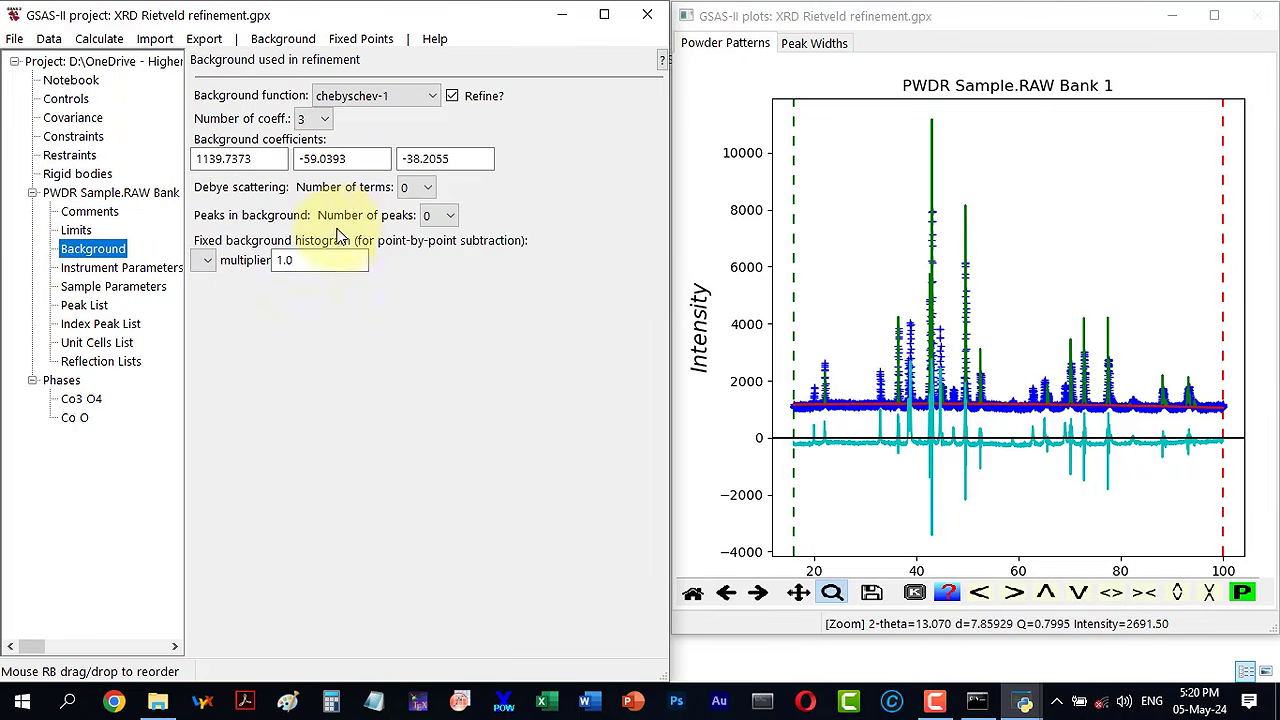
left_click(440, 217)
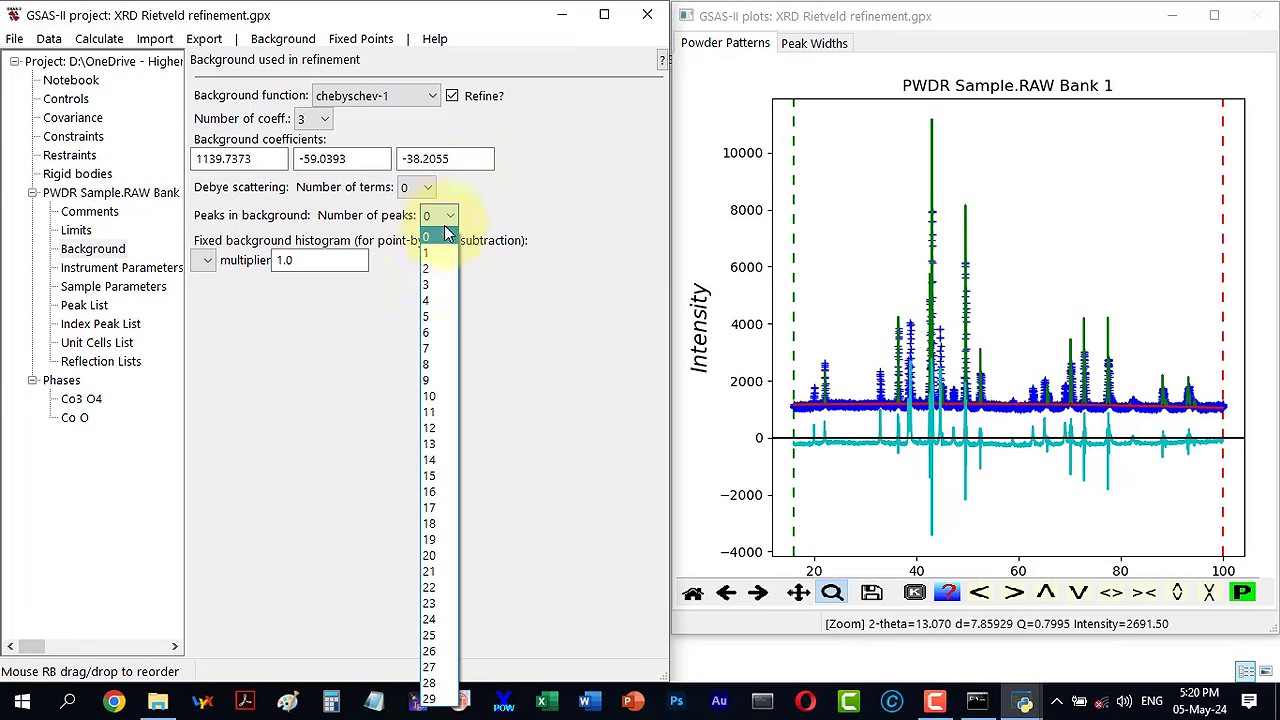
left_click(437, 257)
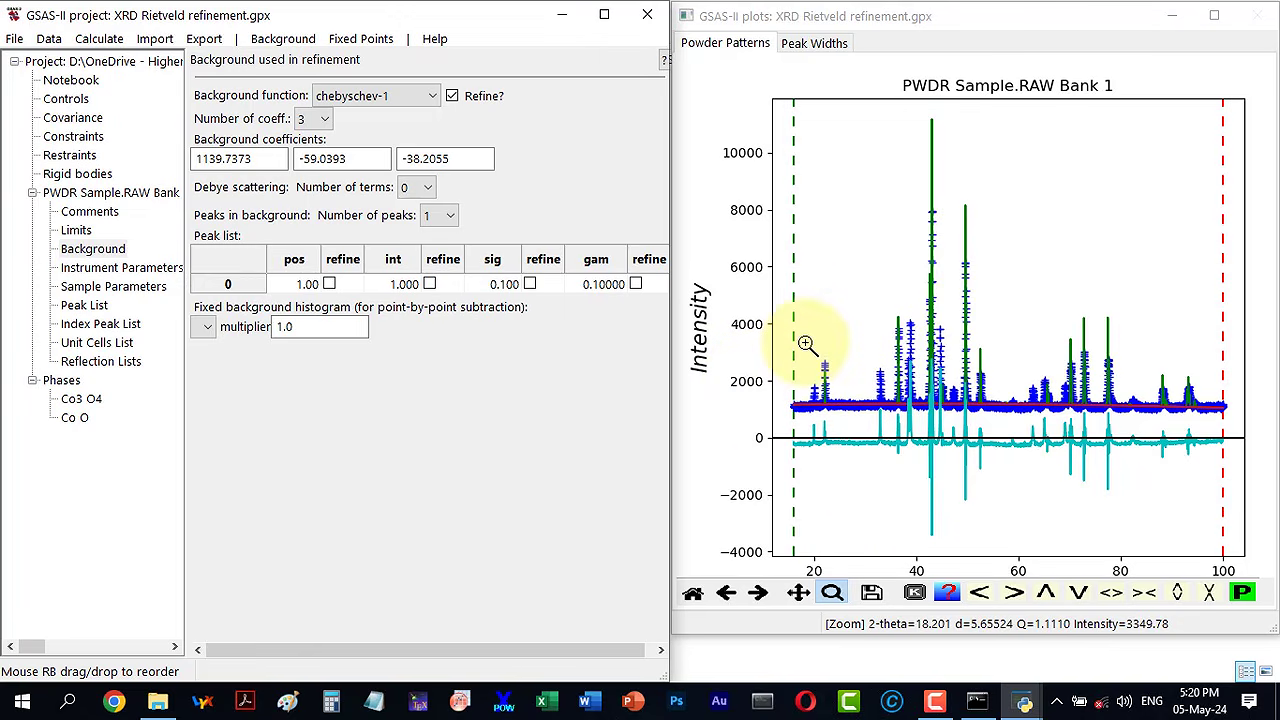
left_click_drag(806, 346, 847, 466)
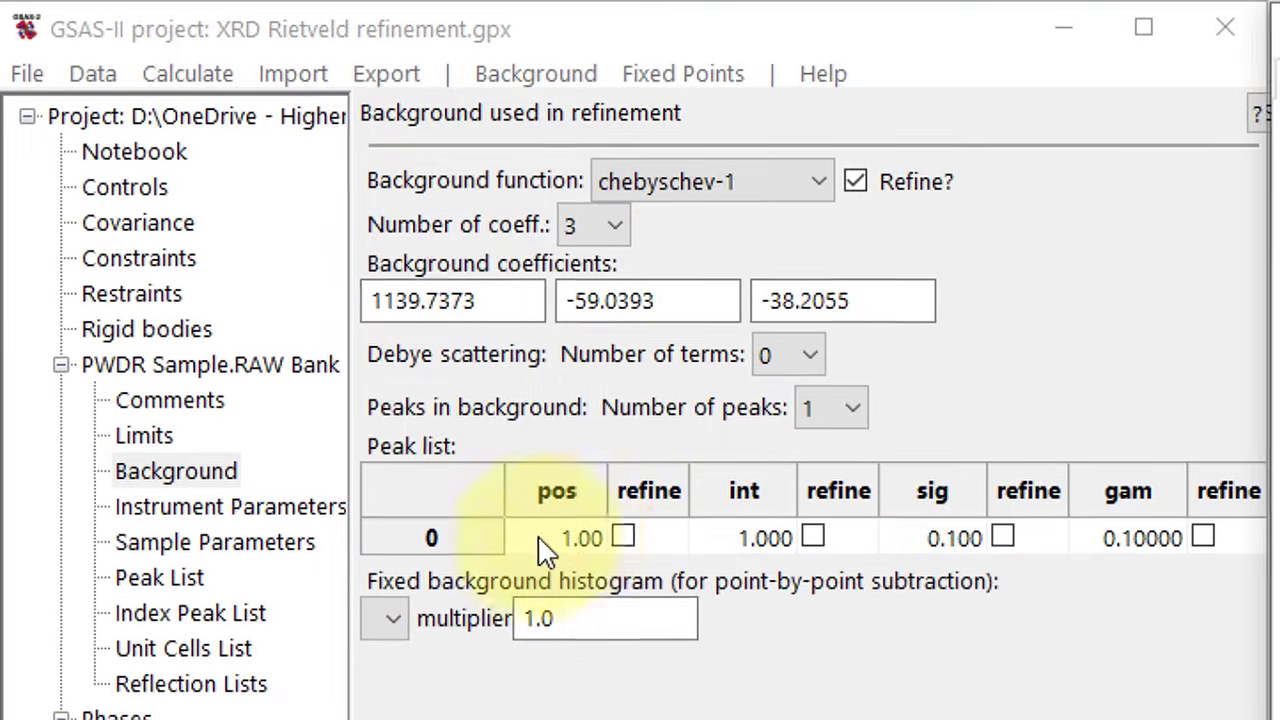
left_click(314, 288)
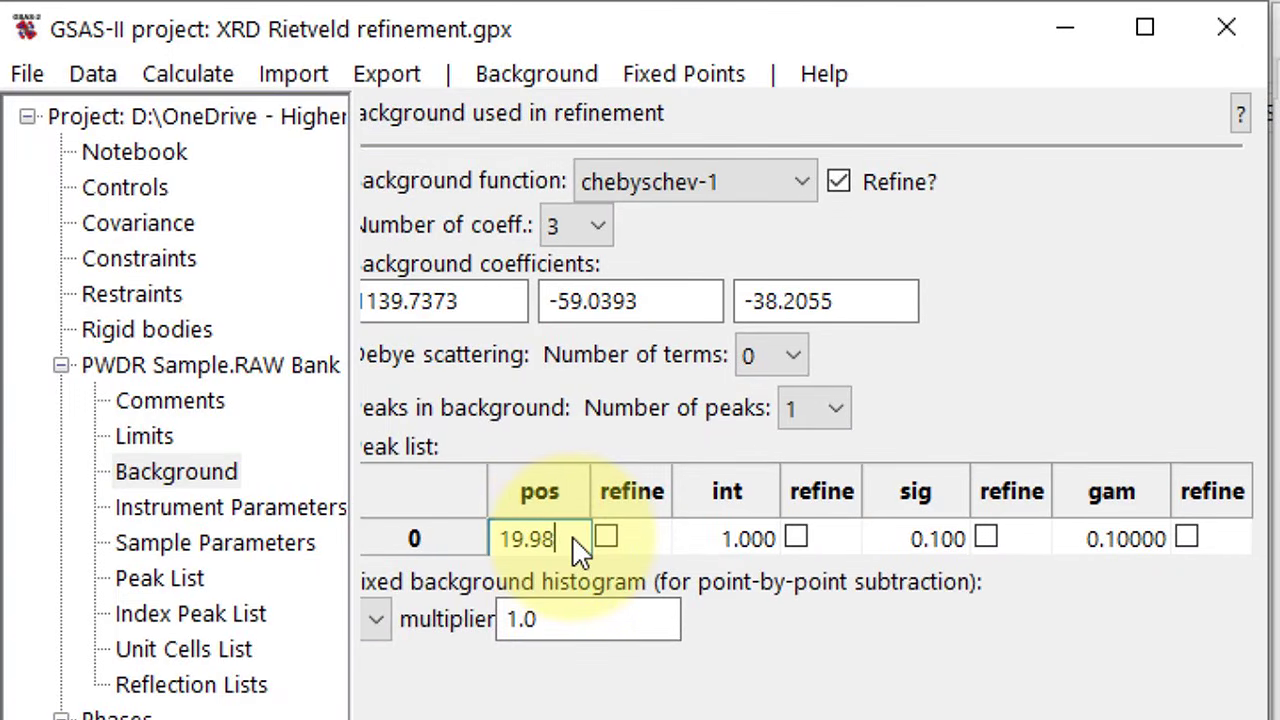
Step: Set the background peak's intensity to 3000 and enable refinement of that intensity
left_click(728, 538)
left_click_drag(742, 548, 672, 555)
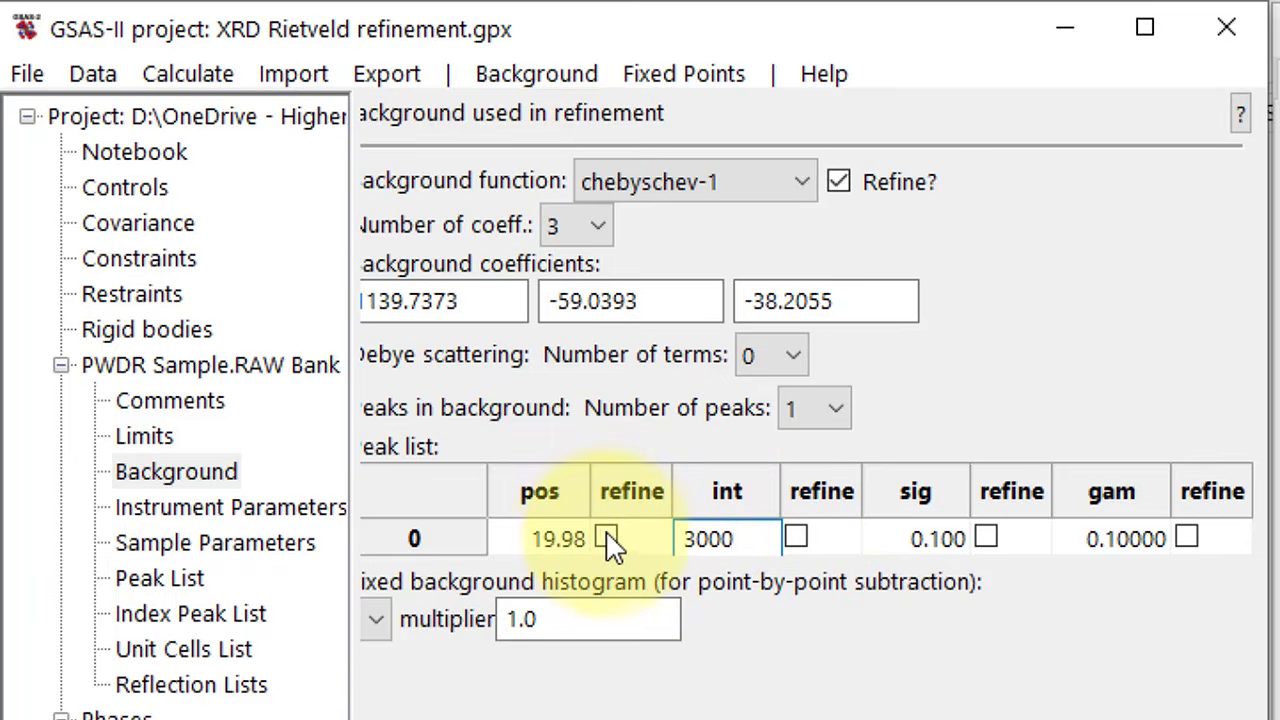
left_click(801, 535)
left_click(800, 540)
left_click(798, 540)
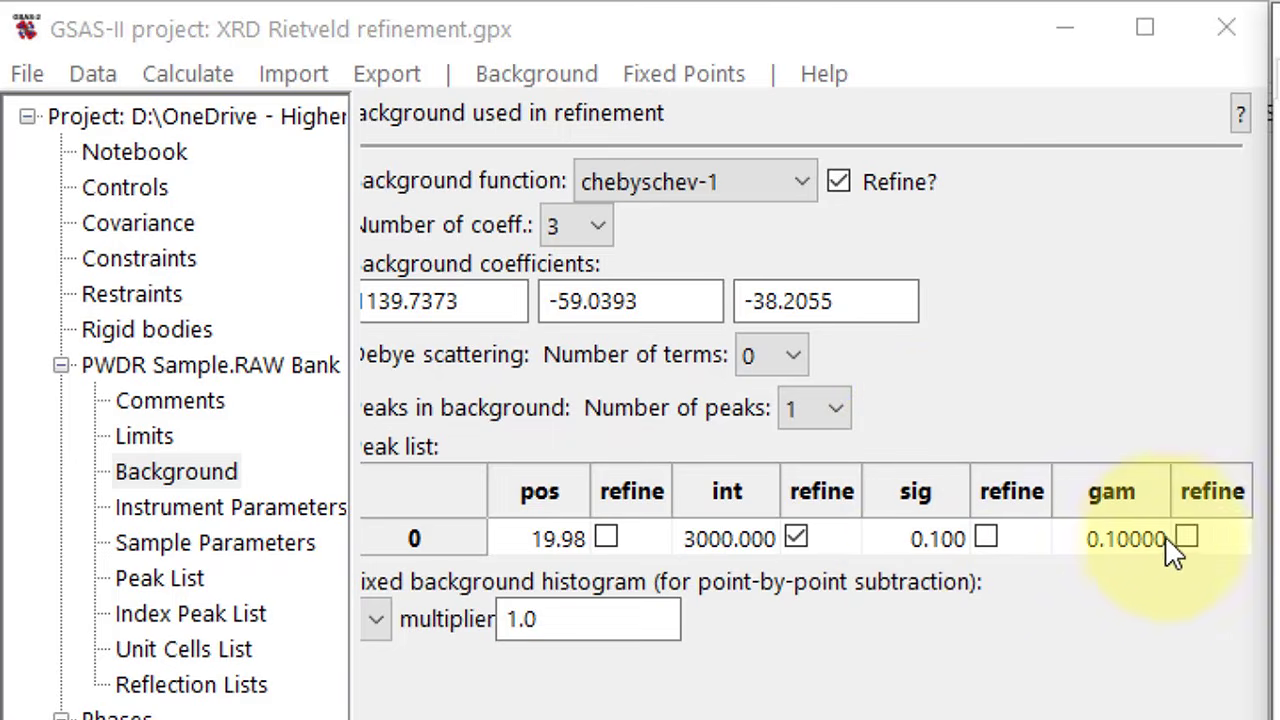
Step: Set the background peak's gam value to 8 and enable its refinement
double_click(1118, 542)
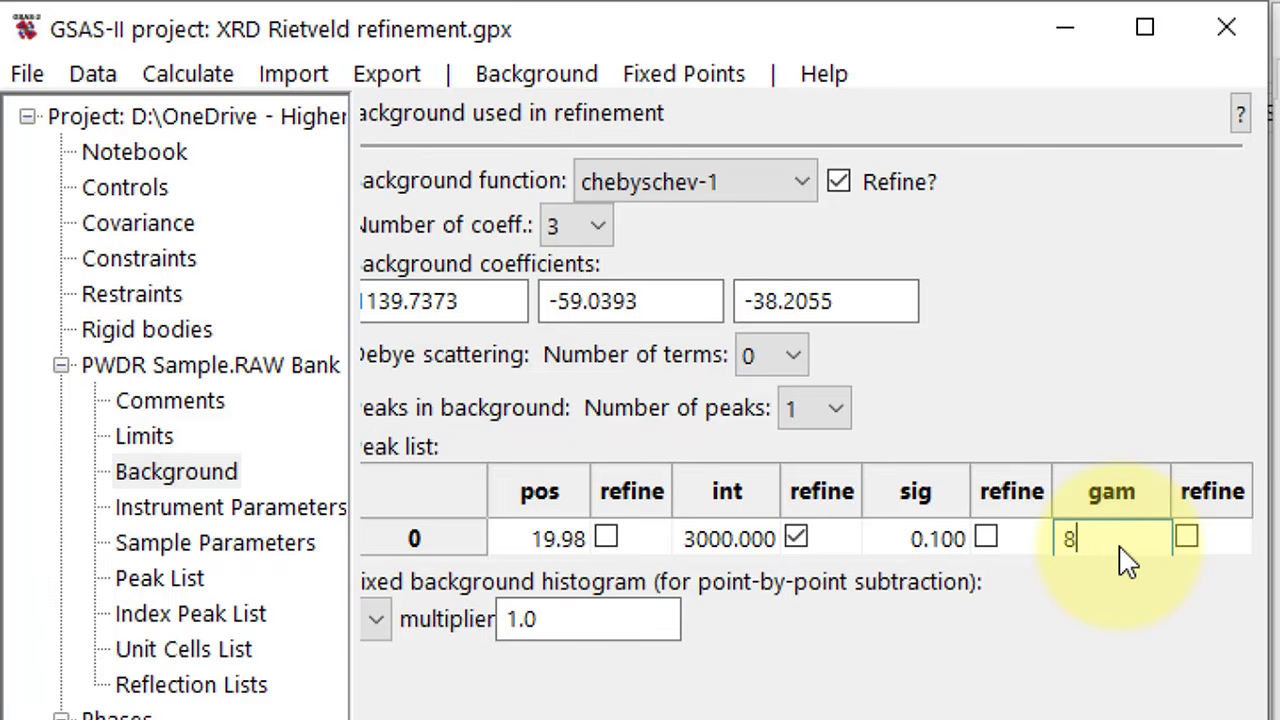
type("8")
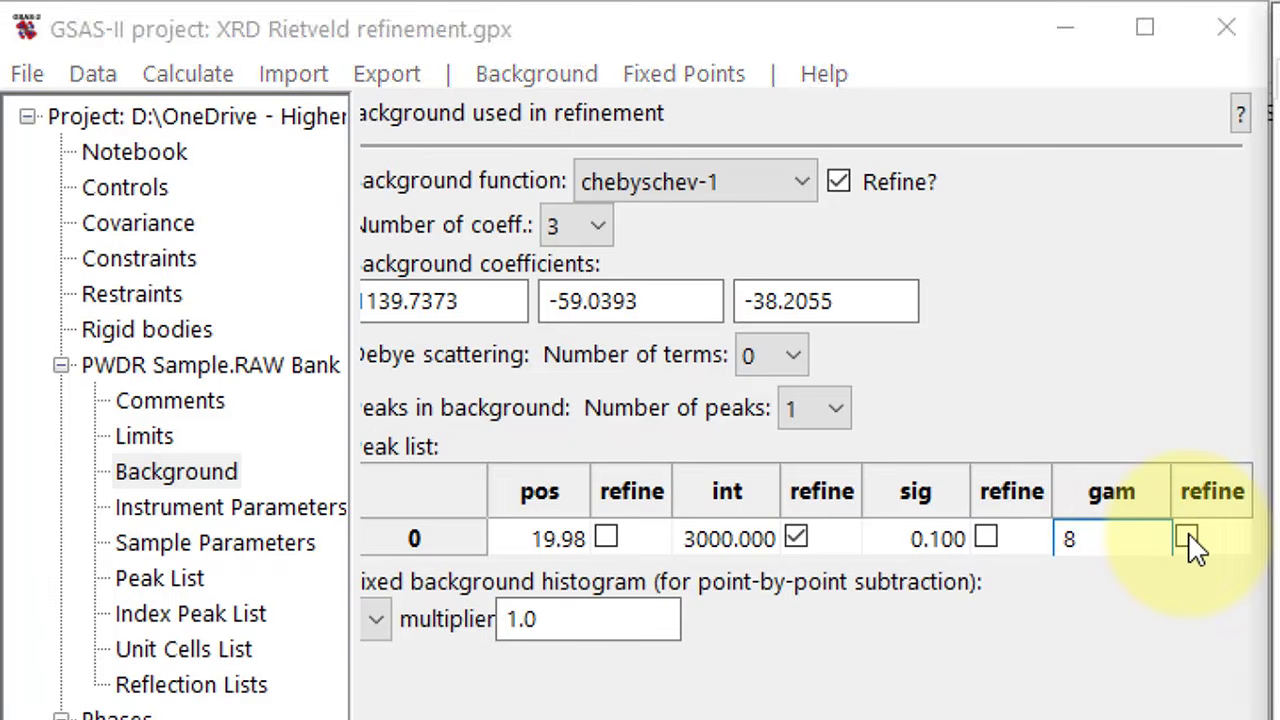
left_click(1189, 542)
left_click(1188, 540)
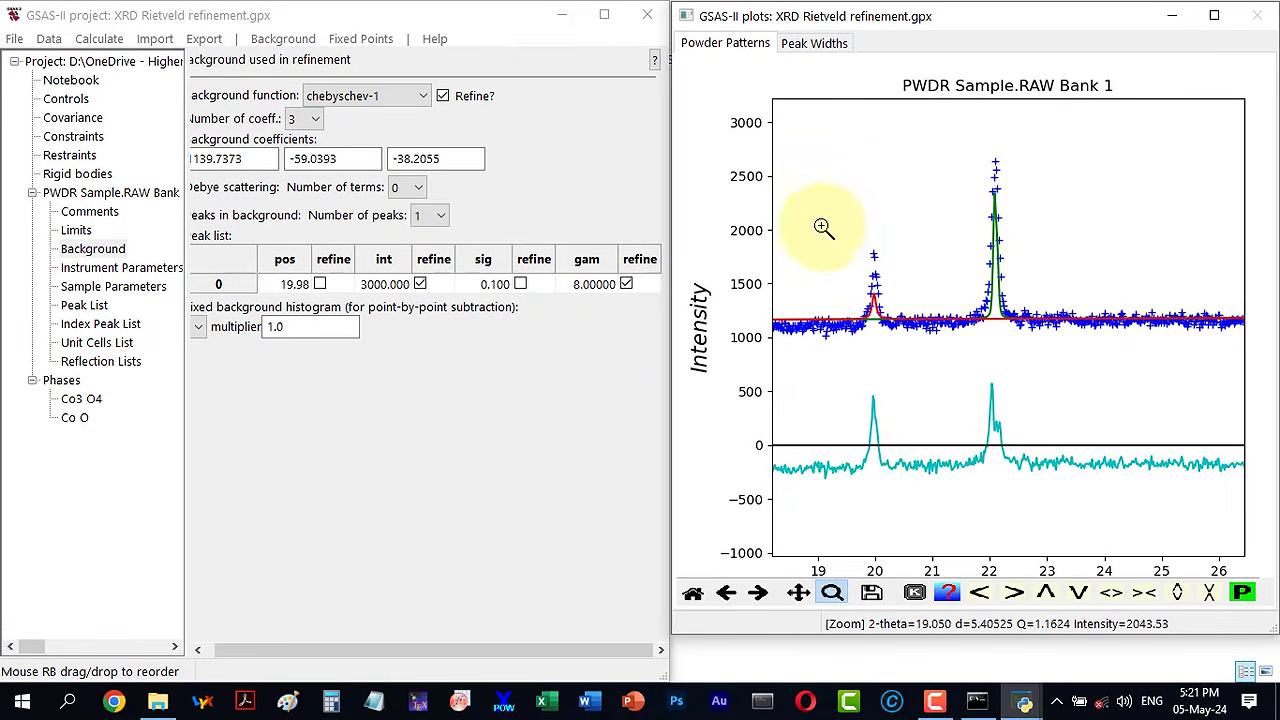
Step: Run the refinement with the background peak's intensity and gam enabled and load the new result
left_click_drag(822, 226, 906, 337)
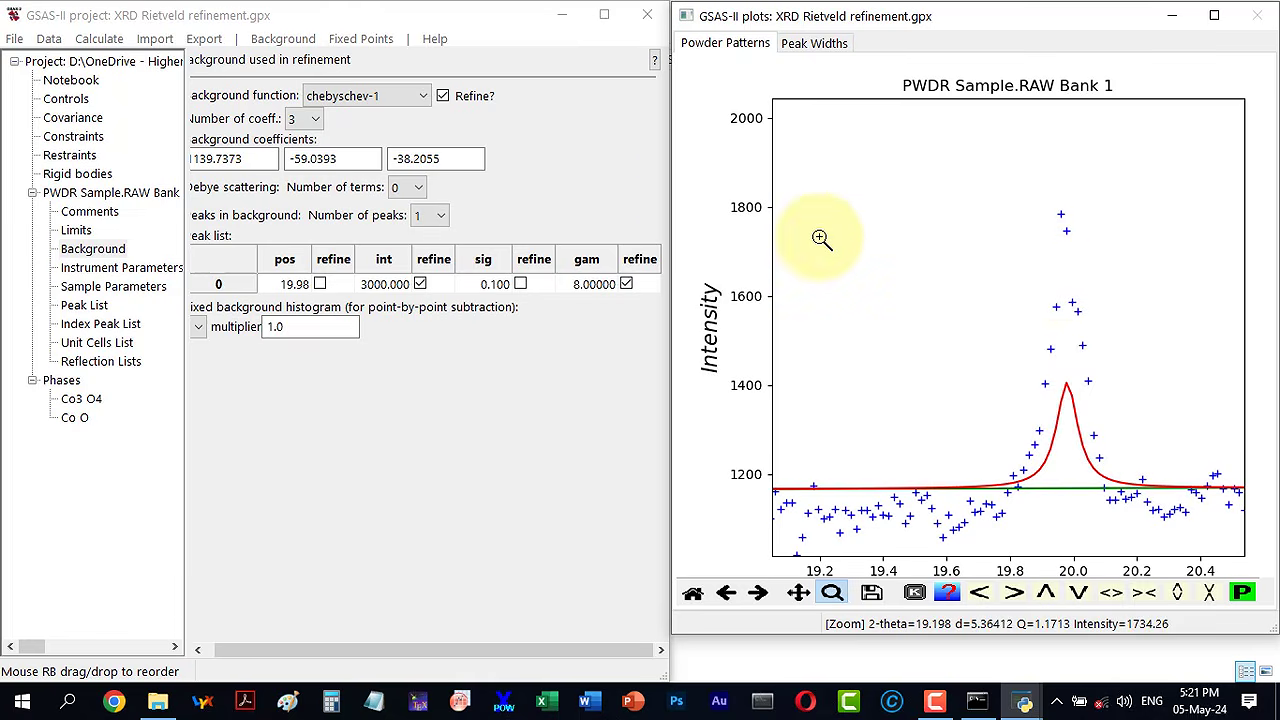
left_click(110, 45)
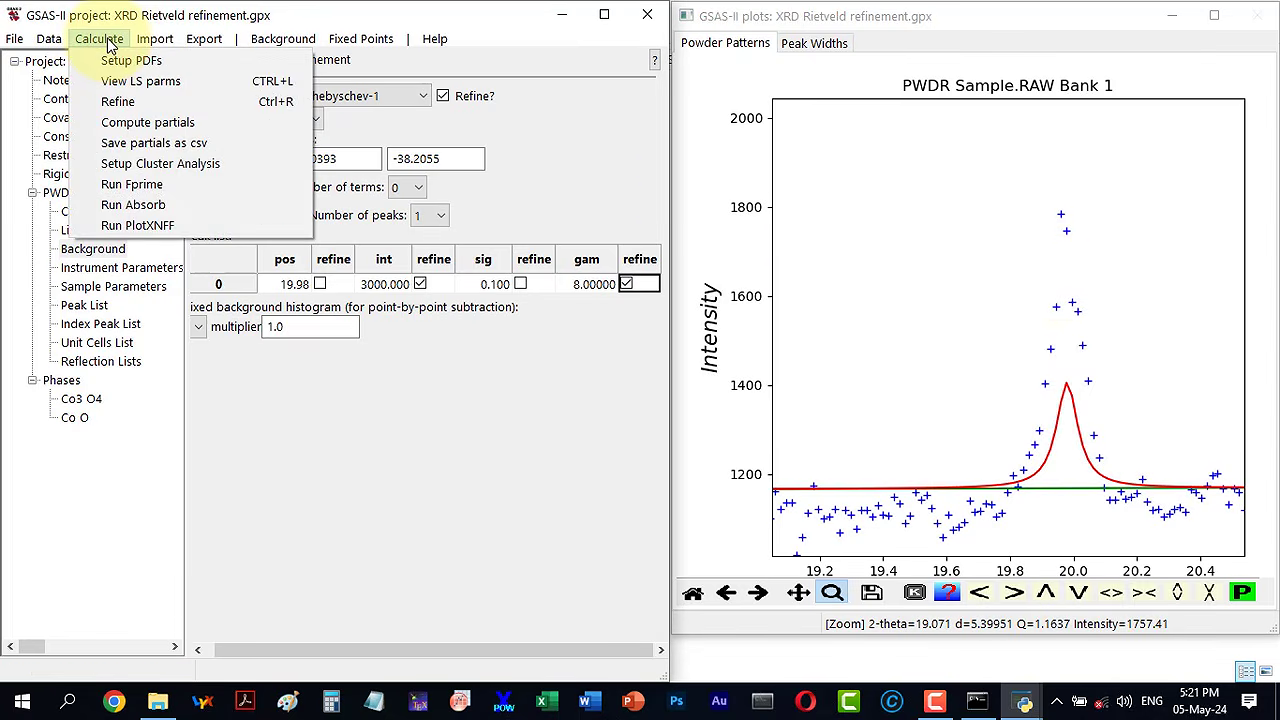
left_click(108, 104)
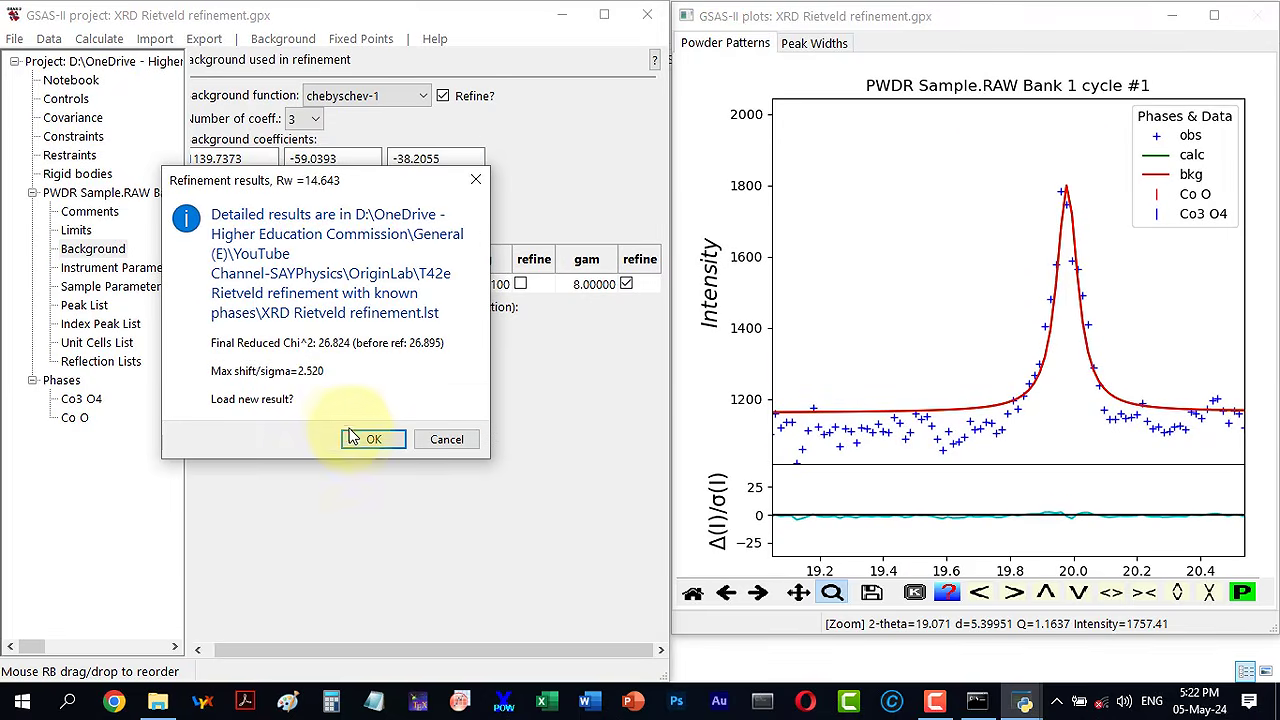
left_click(405, 447)
left_click(365, 442)
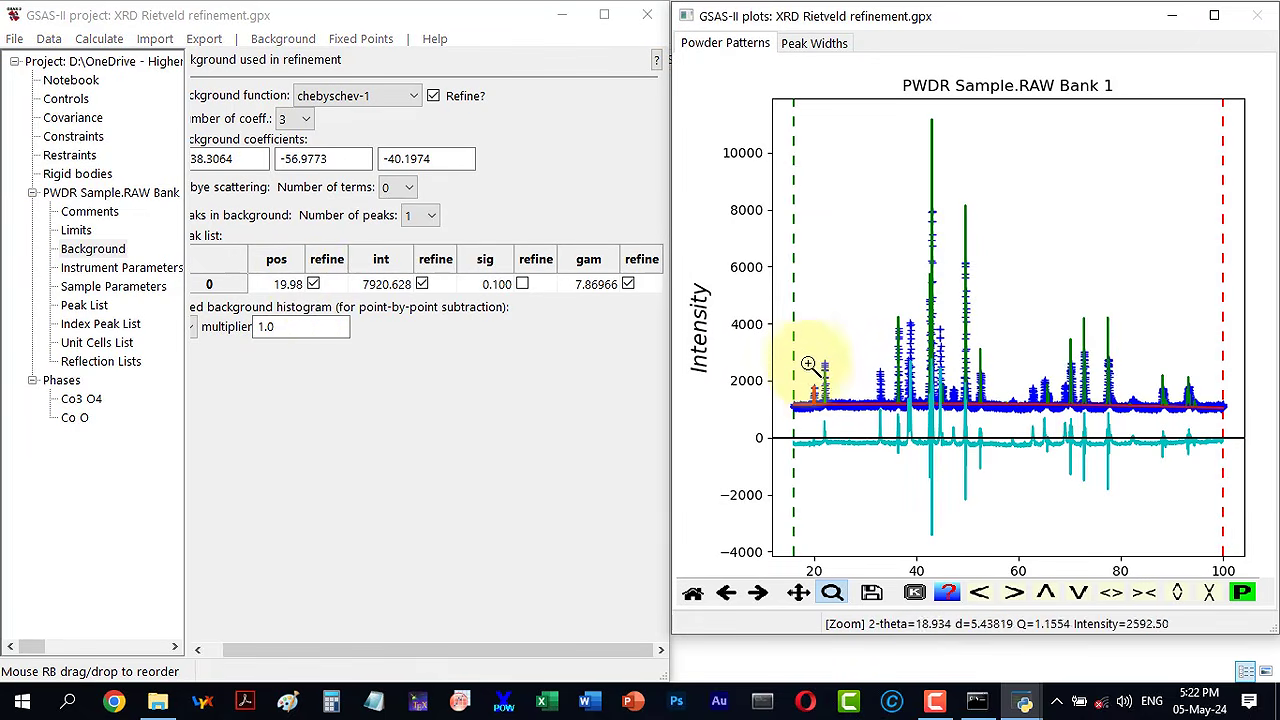
Step: Enable refinement of the background peak's position, run the refinement again and load the new result
left_click_drag(803, 358, 843, 420)
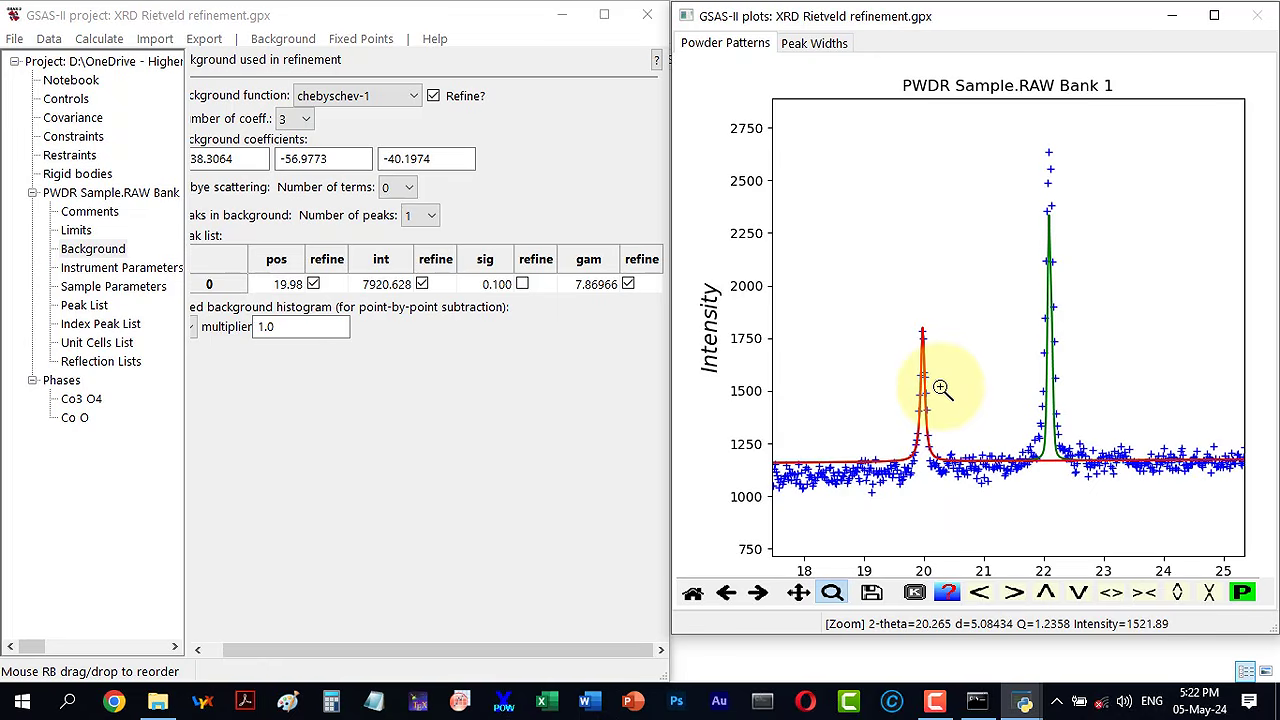
left_click_drag(854, 307, 983, 487)
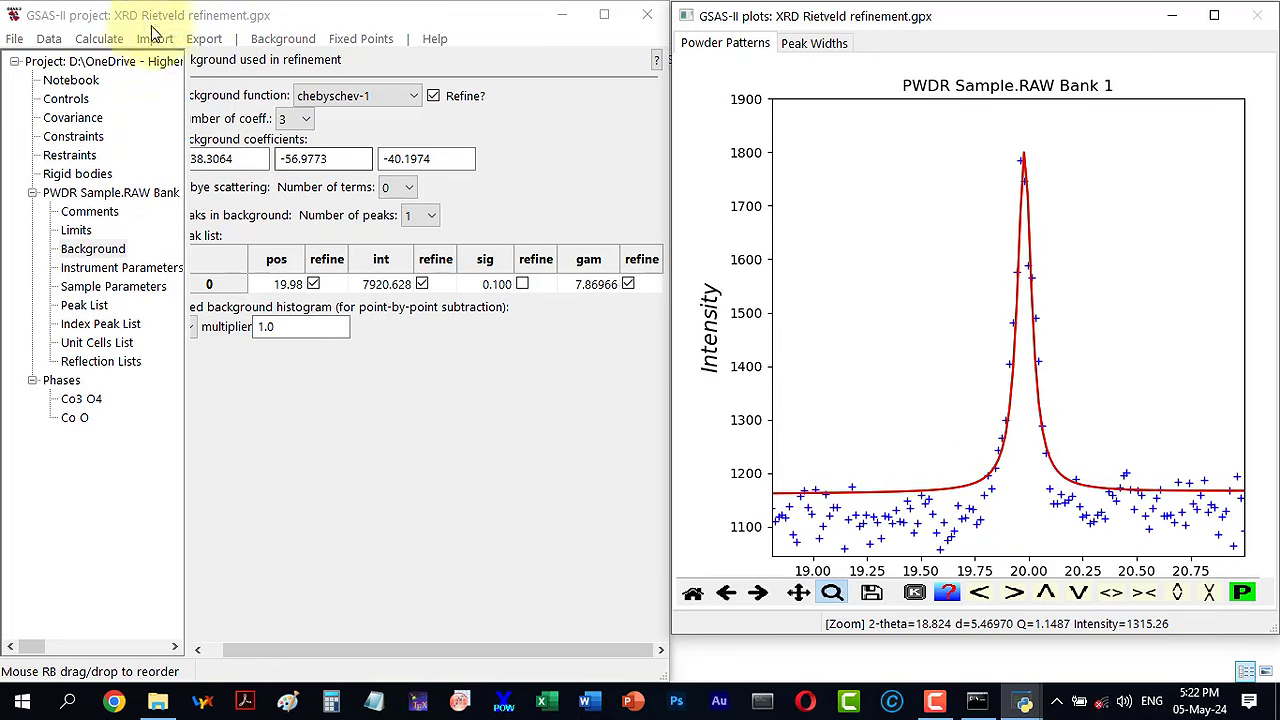
left_click(97, 38)
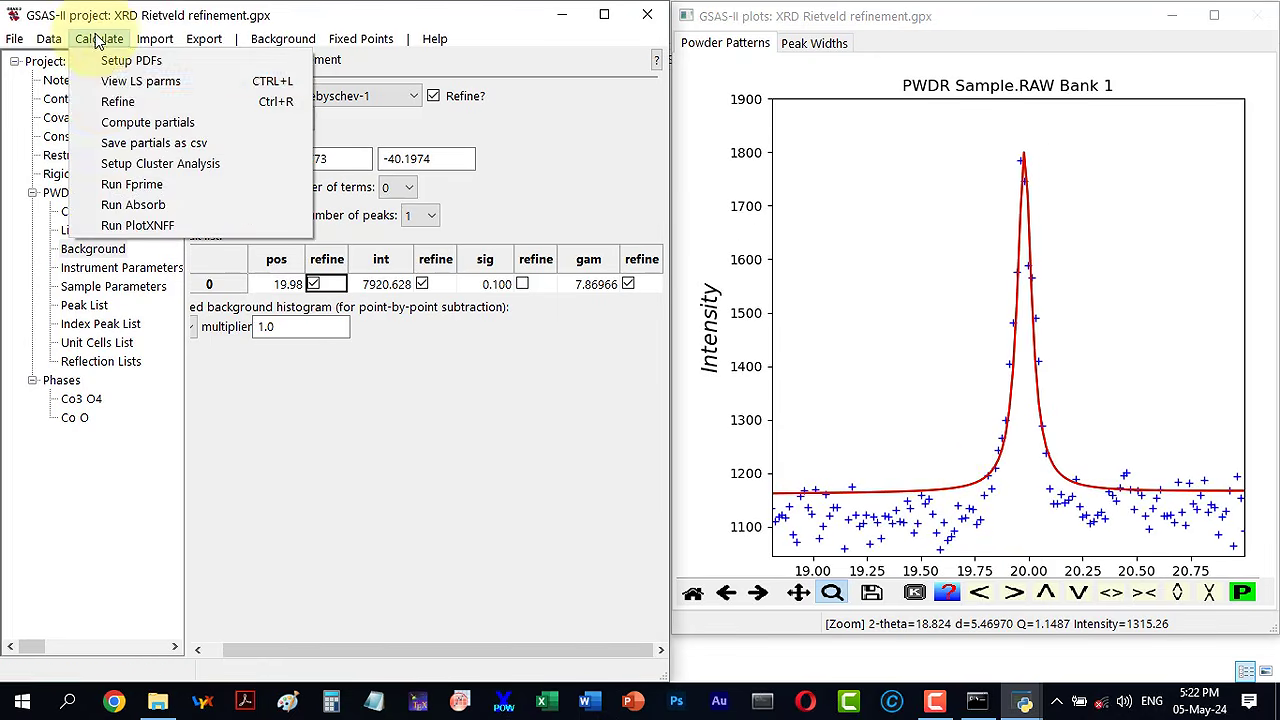
left_click(112, 101)
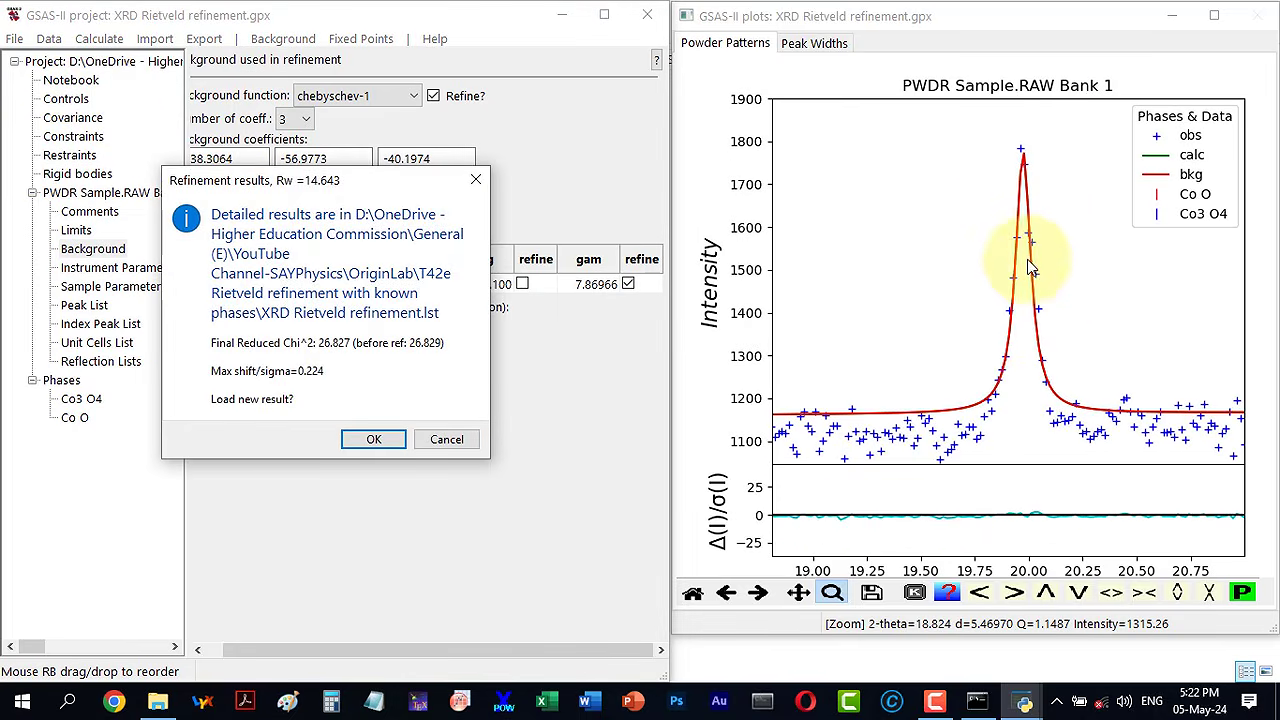
left_click(367, 441)
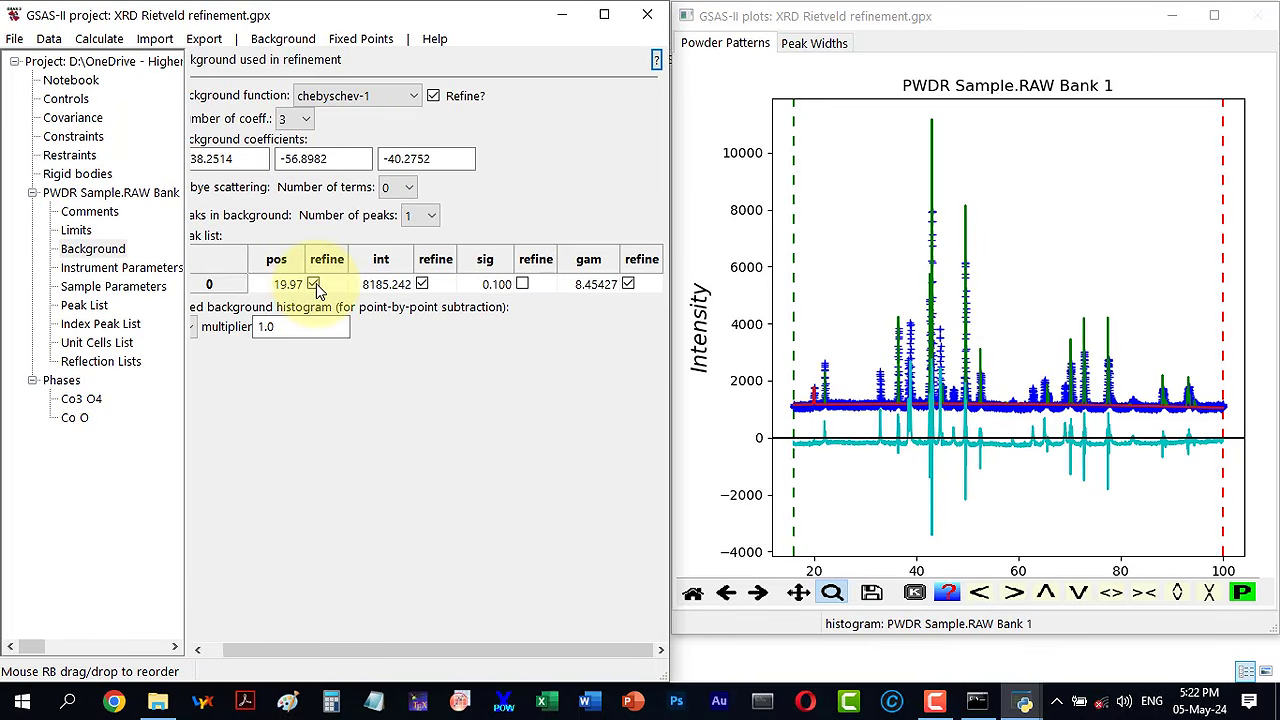
Step: Turn off refinement of the first background peak's position, intensity and gam
left_click(313, 284)
left_click(422, 284)
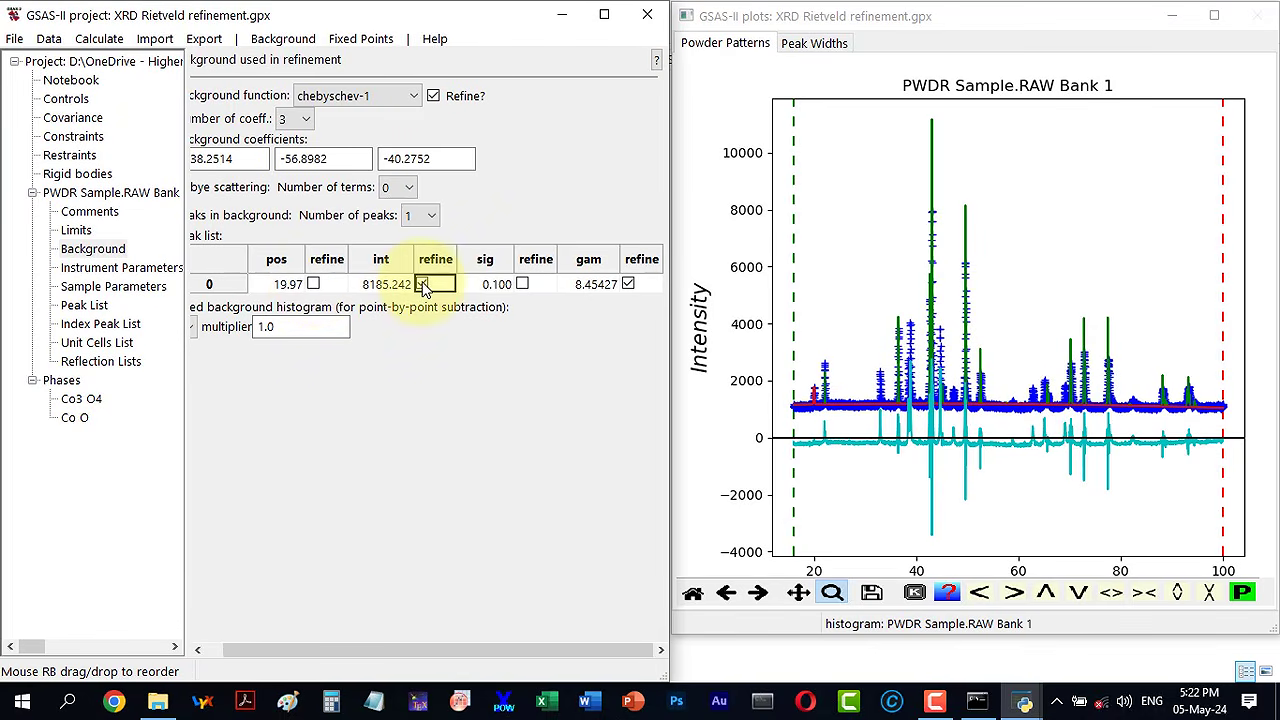
left_click(630, 285)
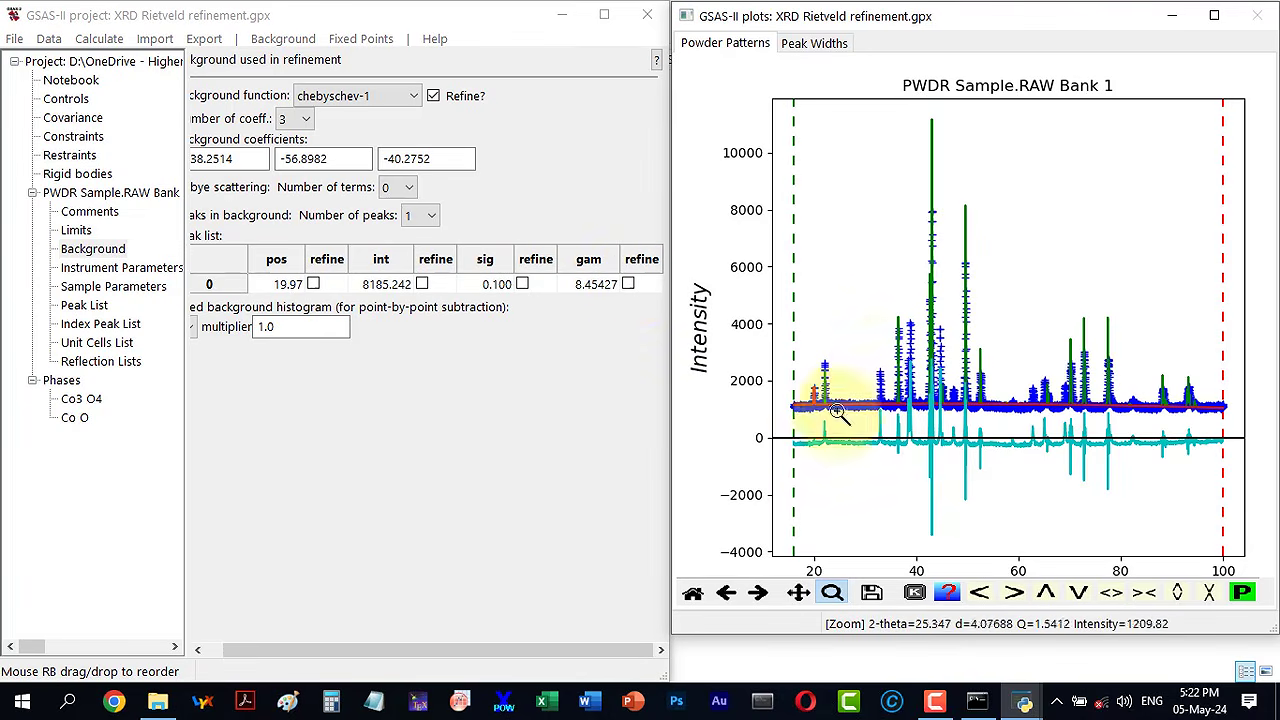
Step: Add a second background peak at position 32.9 for the unmatched peak near 33 degrees
left_click_drag(865, 351, 893, 446)
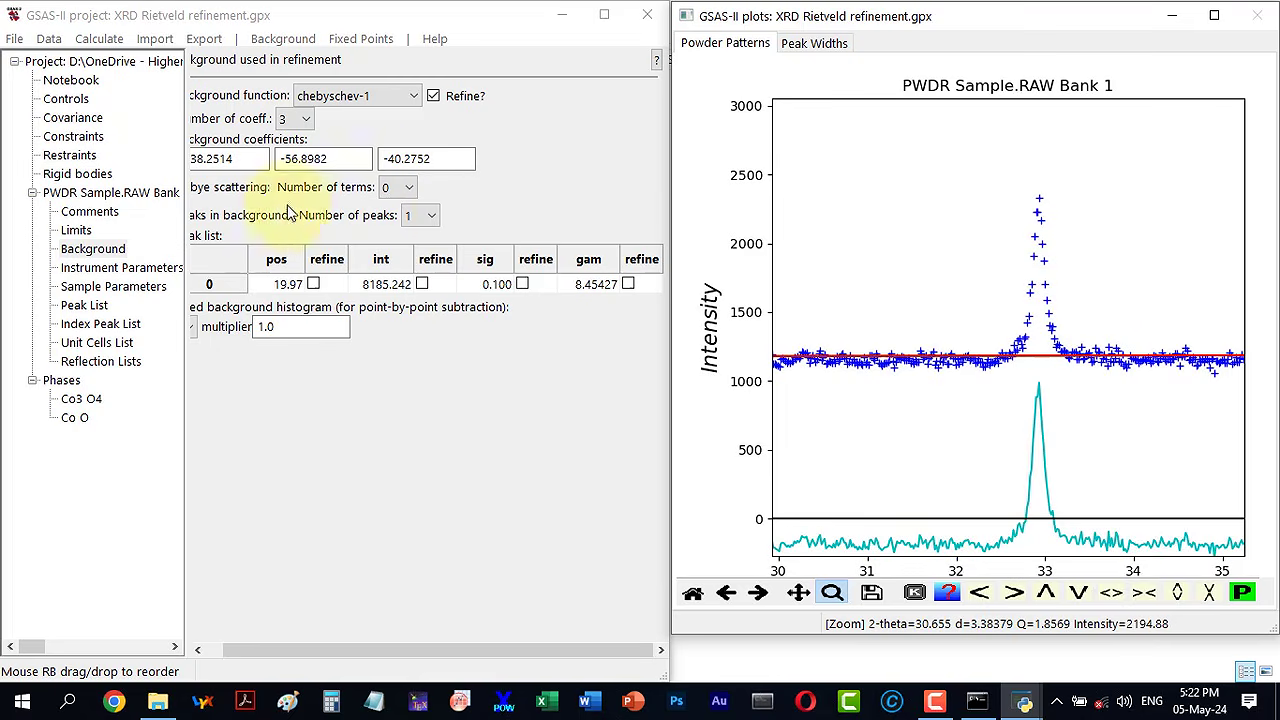
left_click(428, 219)
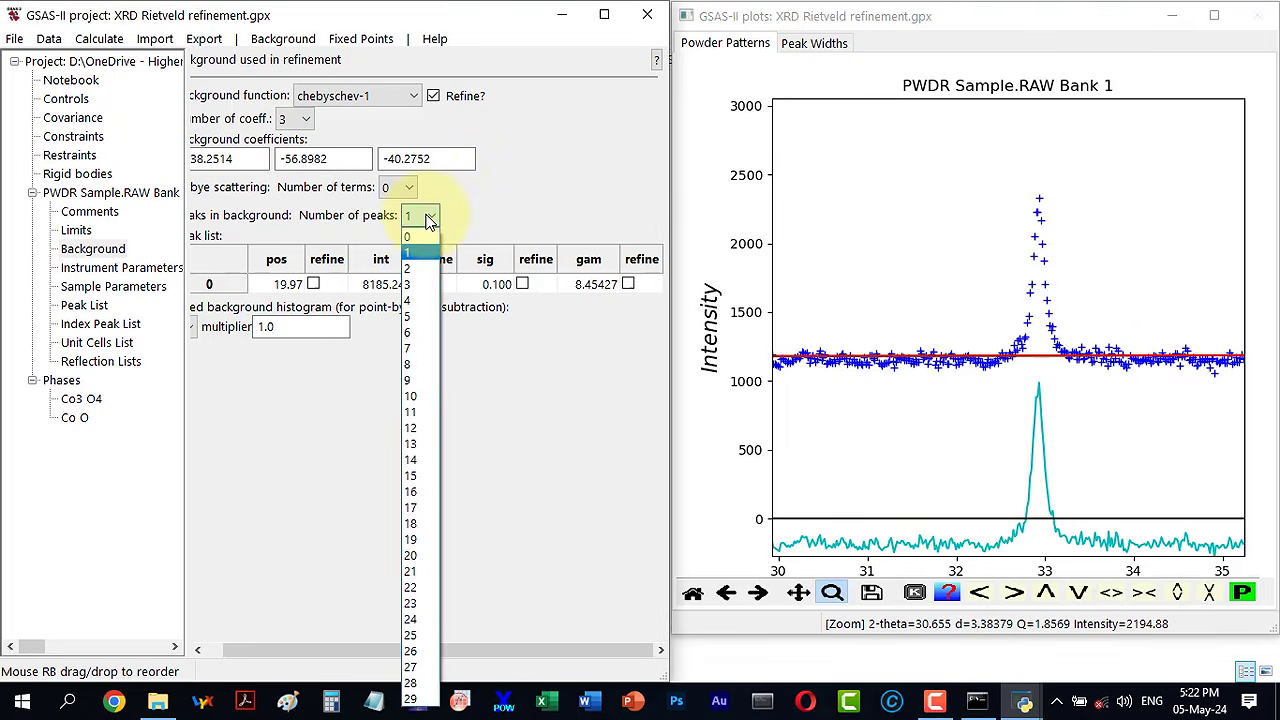
left_click(422, 266)
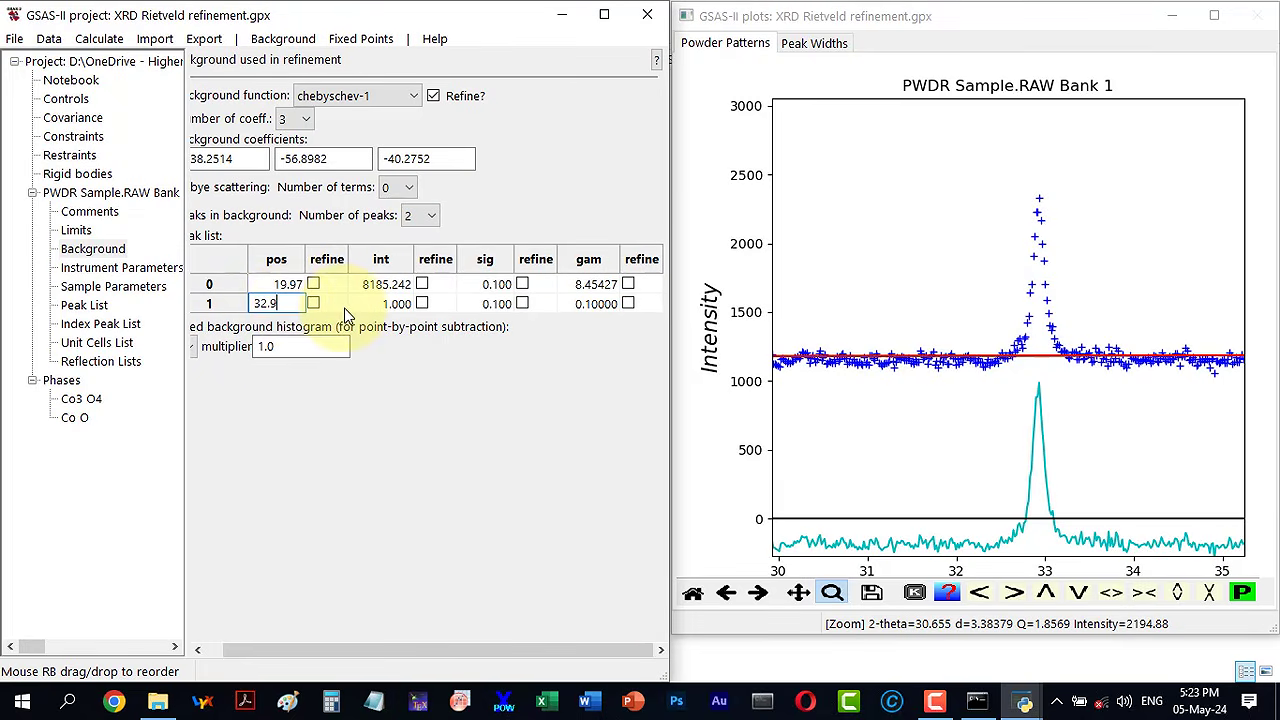
Step: Set the second background peak's intensity to 6000 and gam to 8, and enable refinement of both
left_click(393, 306)
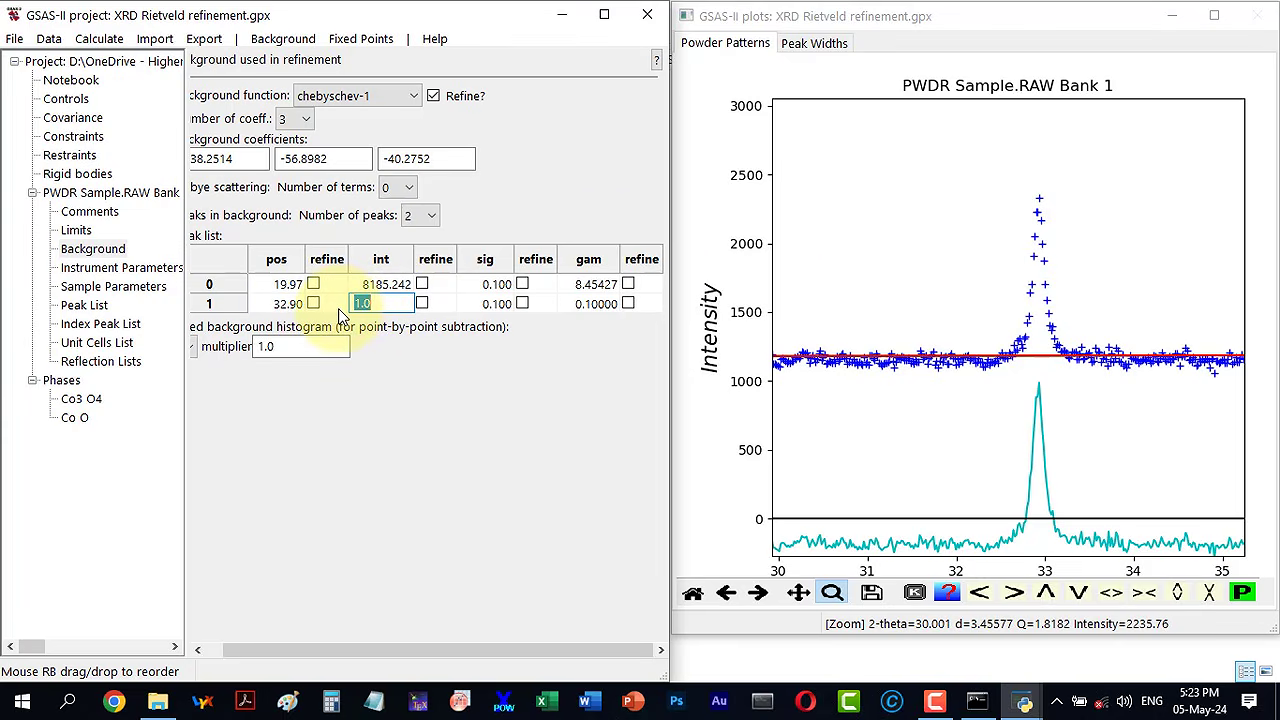
type("6000")
left_click(421, 304)
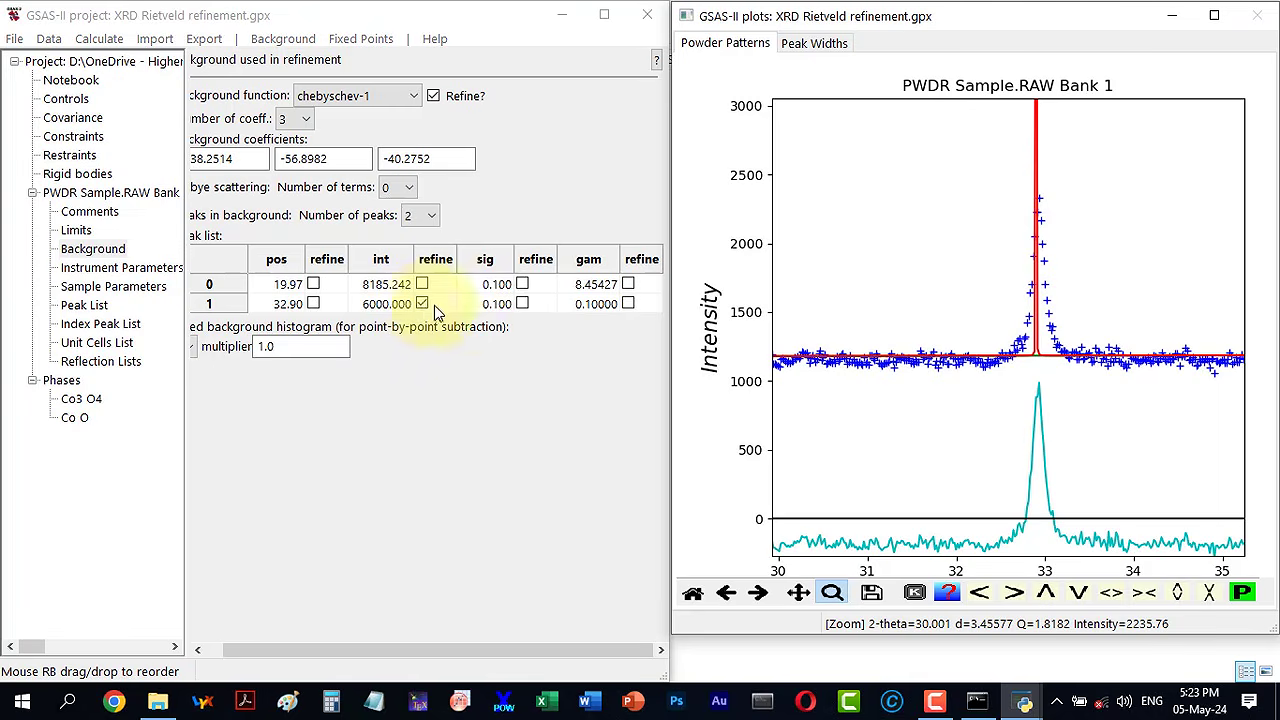
double_click(608, 304)
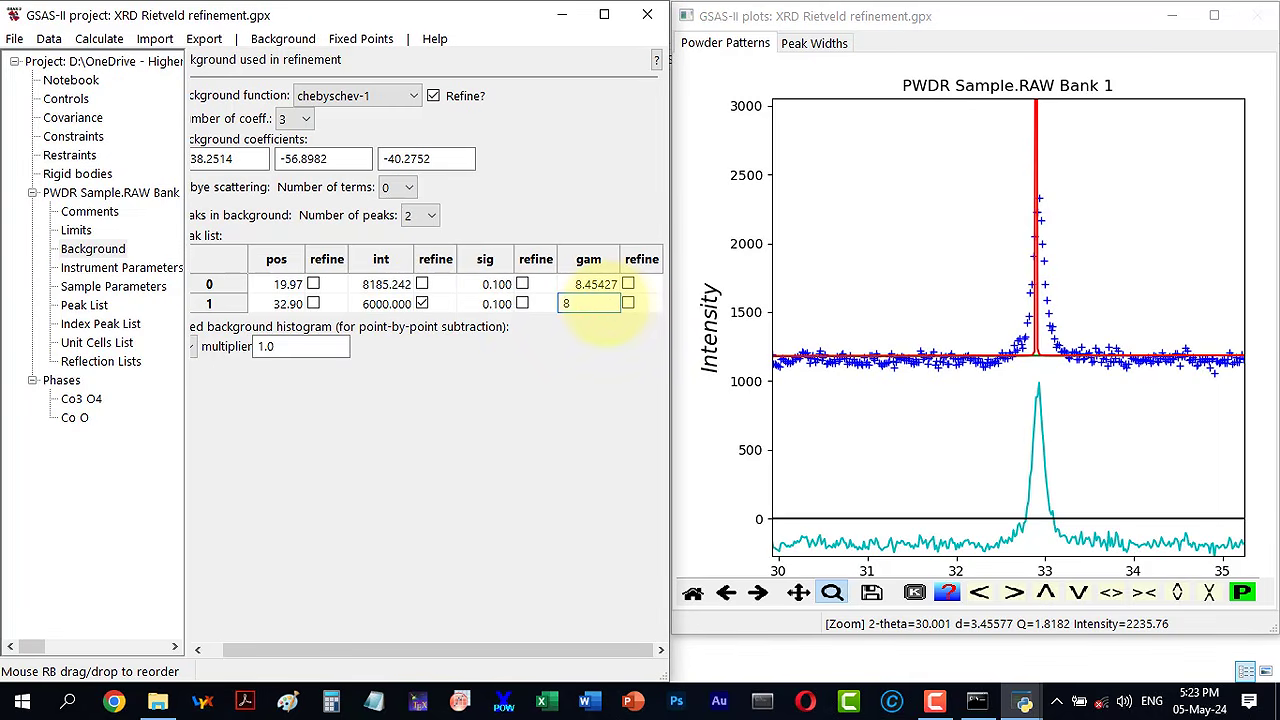
type("8")
left_click(628, 304)
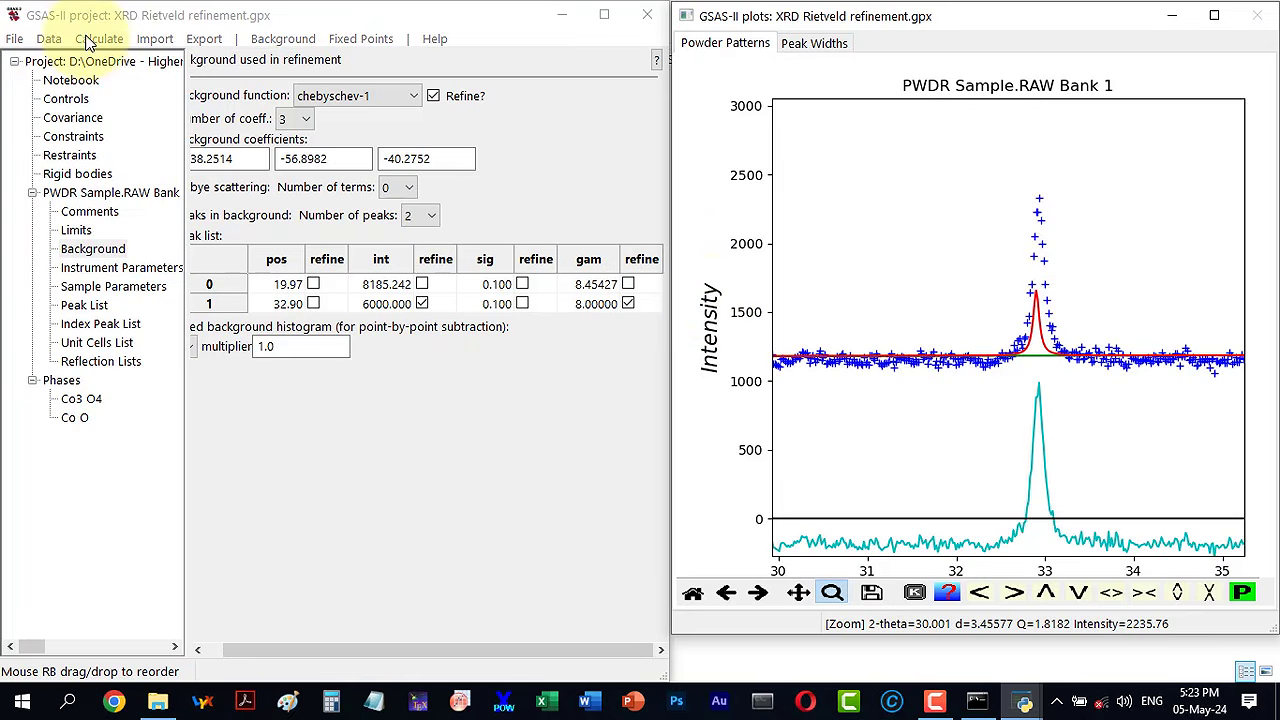
Step: Run the refinement with the second background peak's intensity and gam enabled and load the new result
left_click(90, 40)
left_click(103, 100)
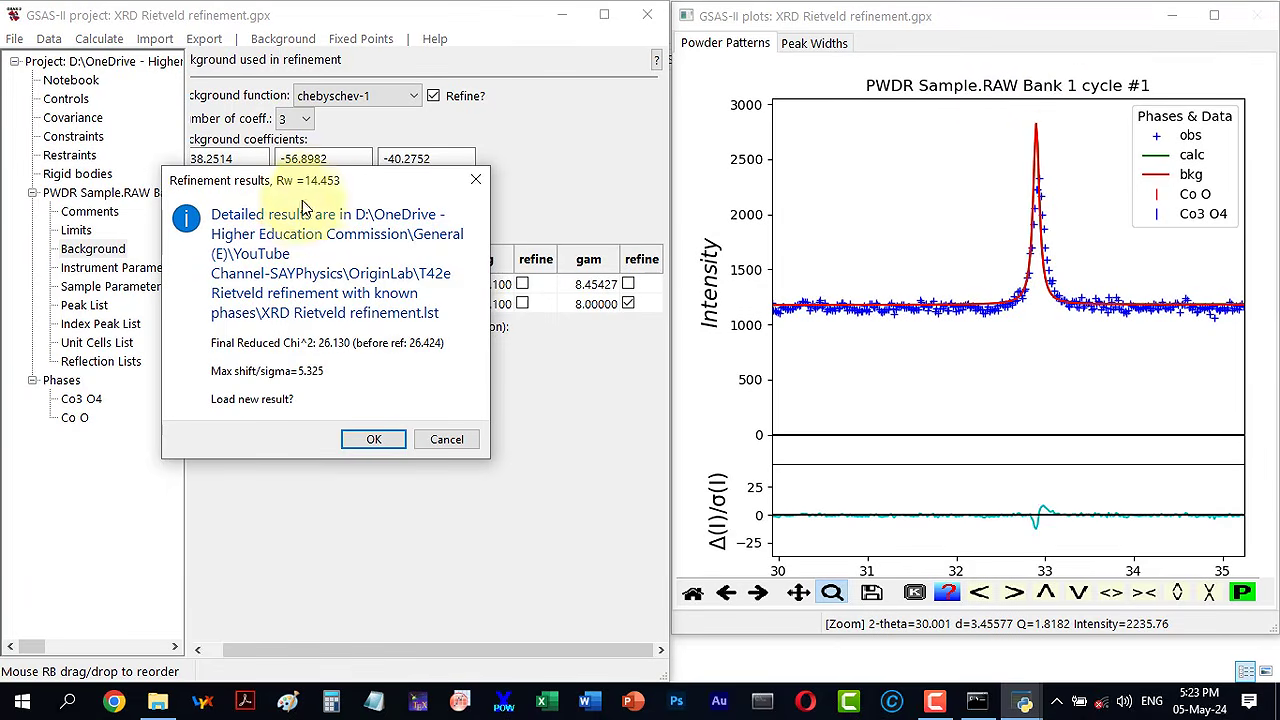
left_click(373, 441)
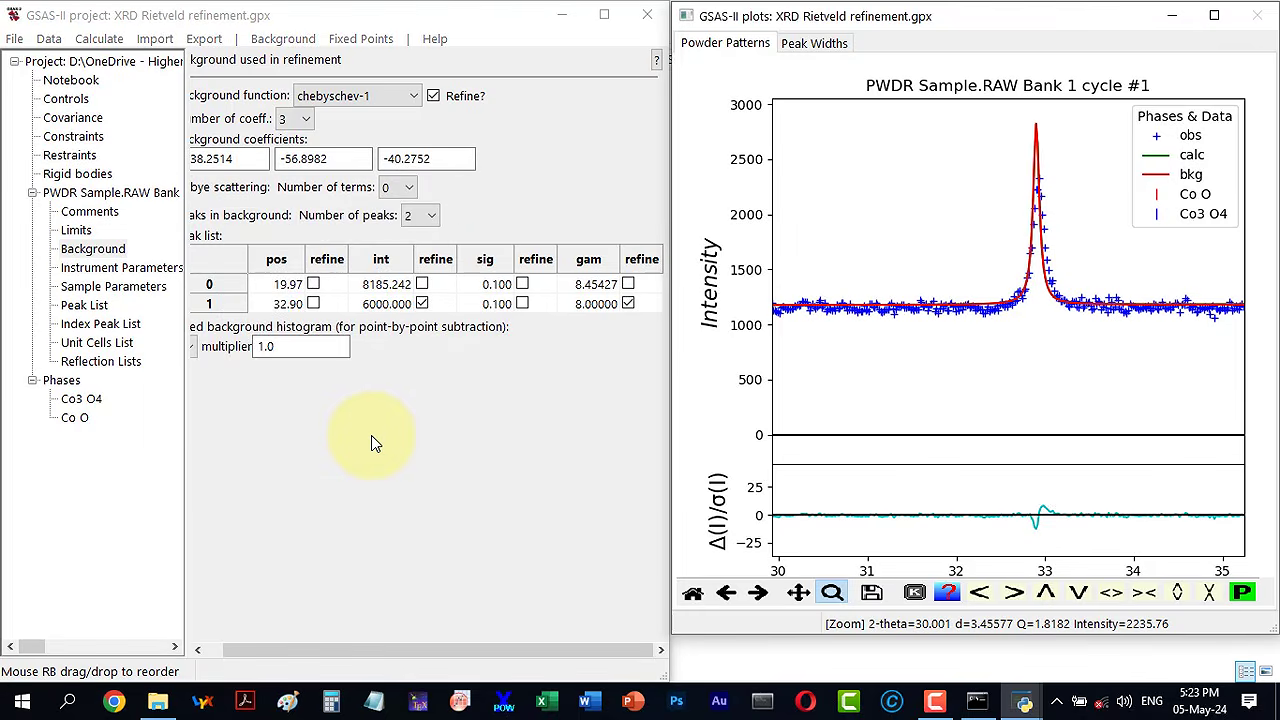
Step: Enable refinement of the second background peak's position and reset its intensity to 6000
left_click(313, 304)
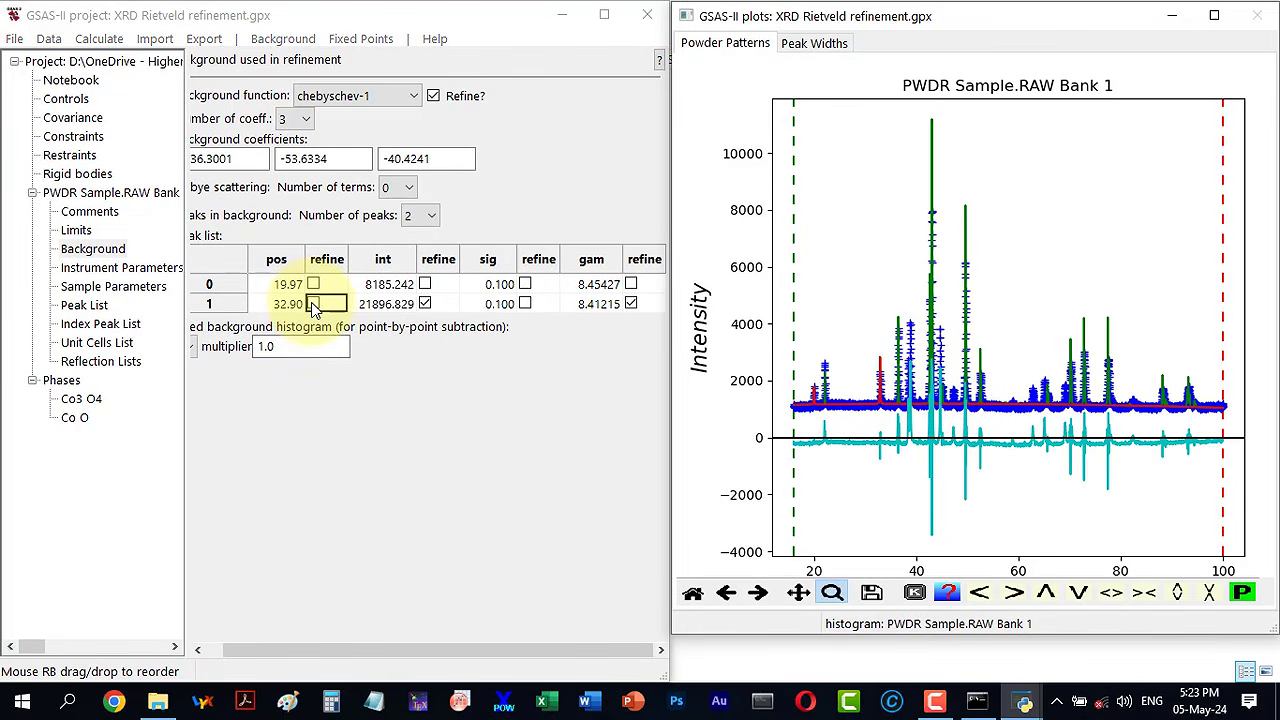
left_click_drag(866, 346, 892, 423)
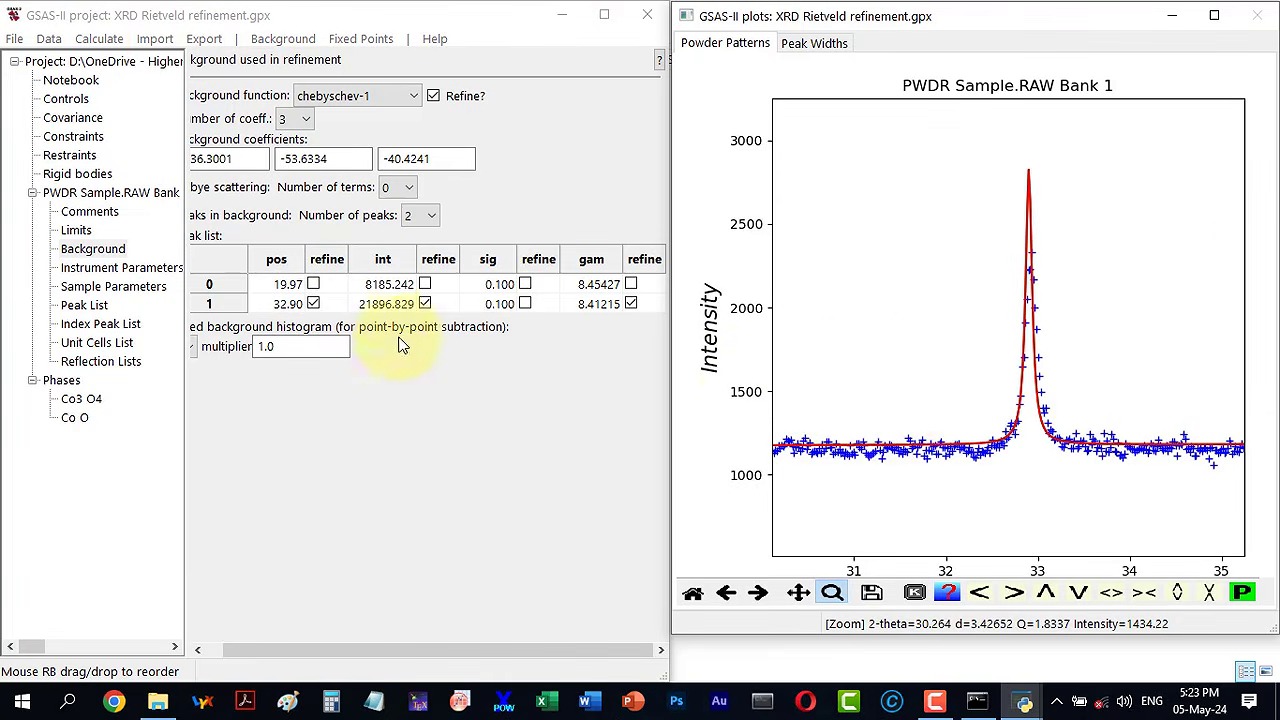
double_click(383, 304)
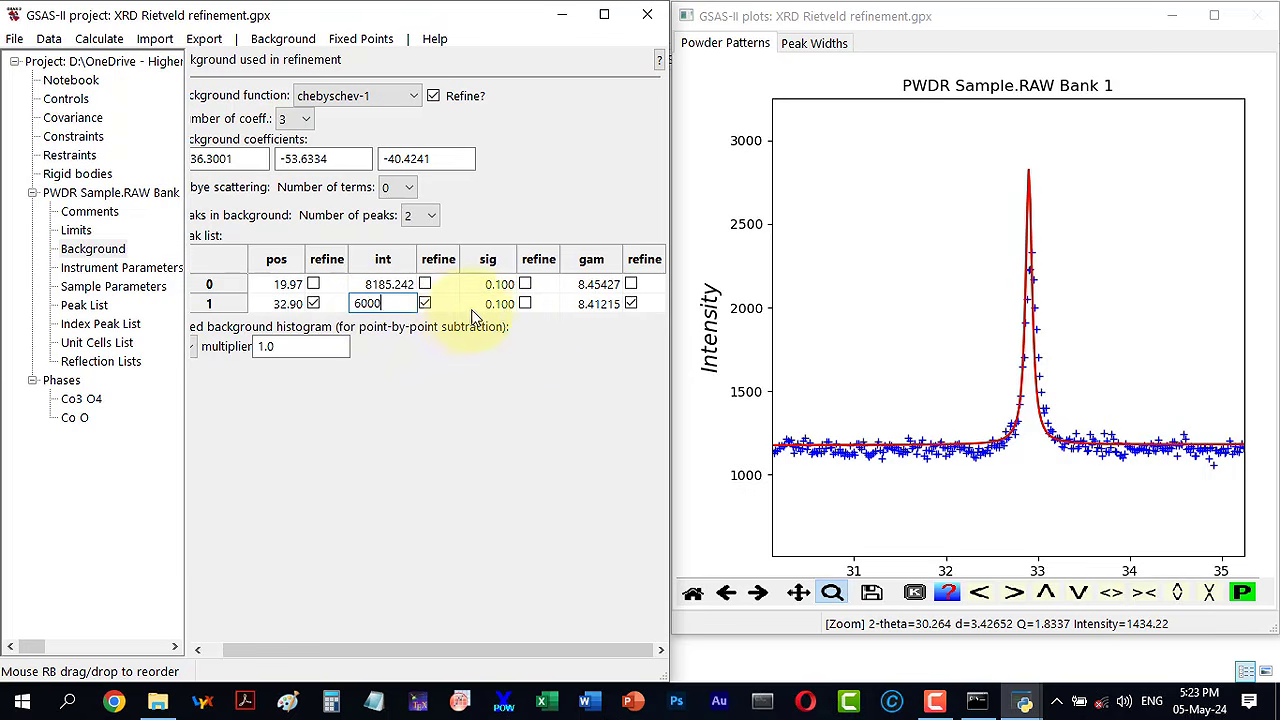
key("Return")
Step: Run the refinement with the second background peak's position included and load the new result
left_click(99, 38)
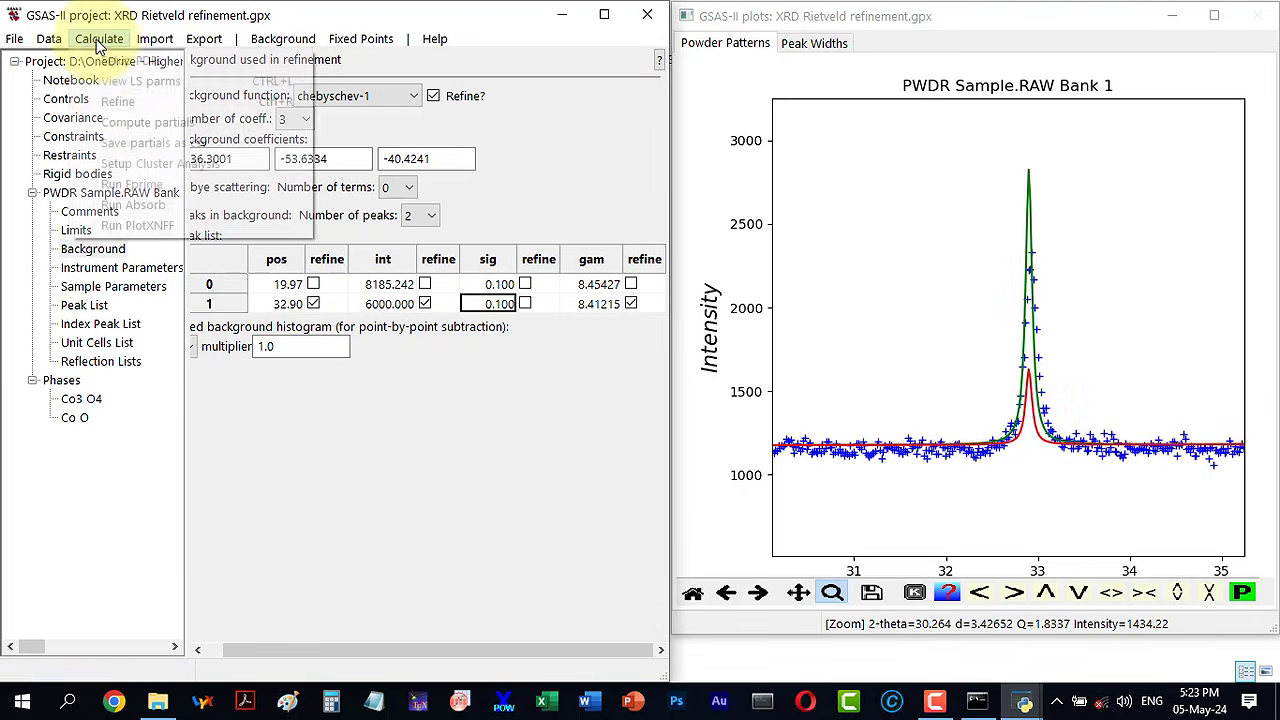
left_click(117, 102)
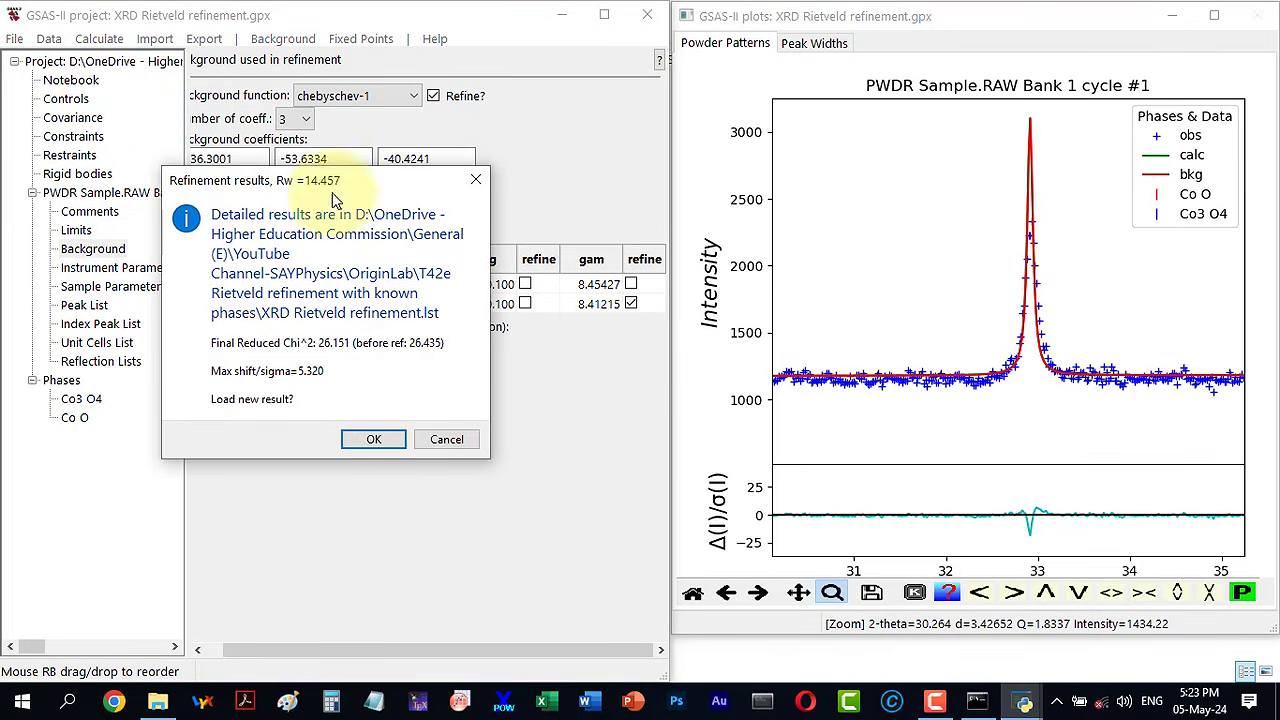
left_click(373, 439)
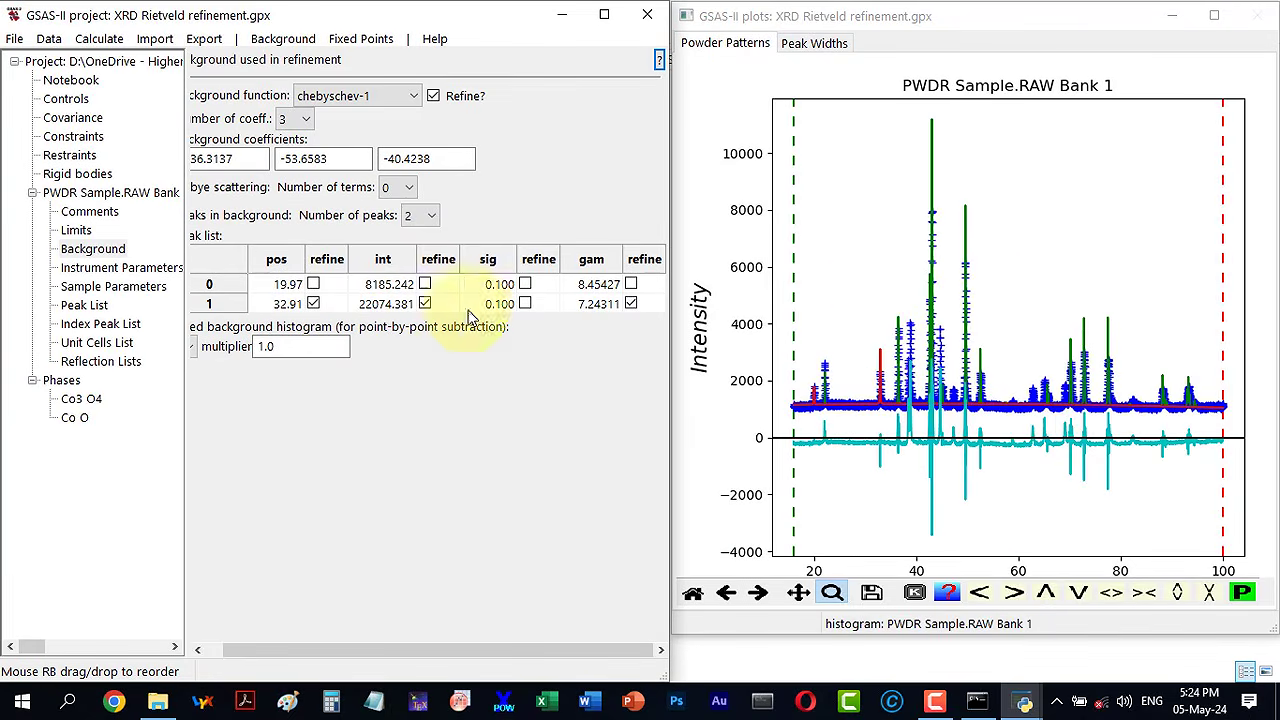
Step: Set the second background peak's intensity to 5000, run the refinement again and load the new result
left_click_drag(868, 338, 889, 414)
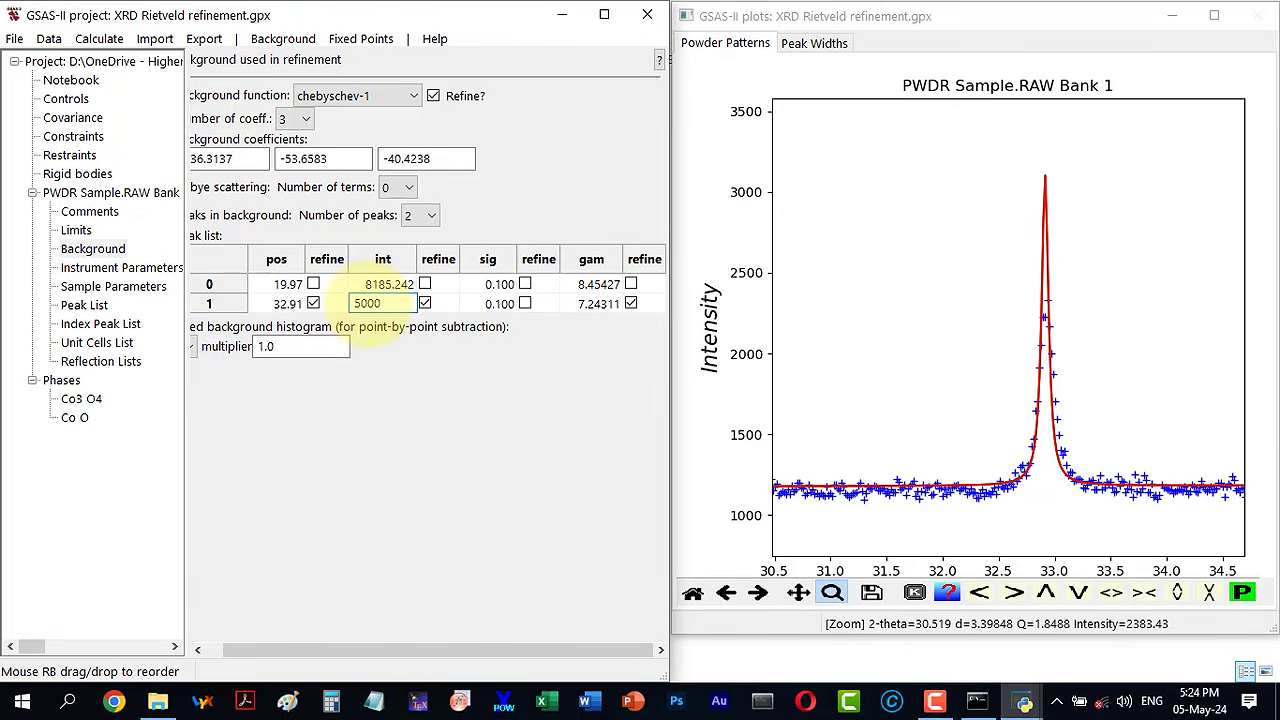
left_click(112, 40)
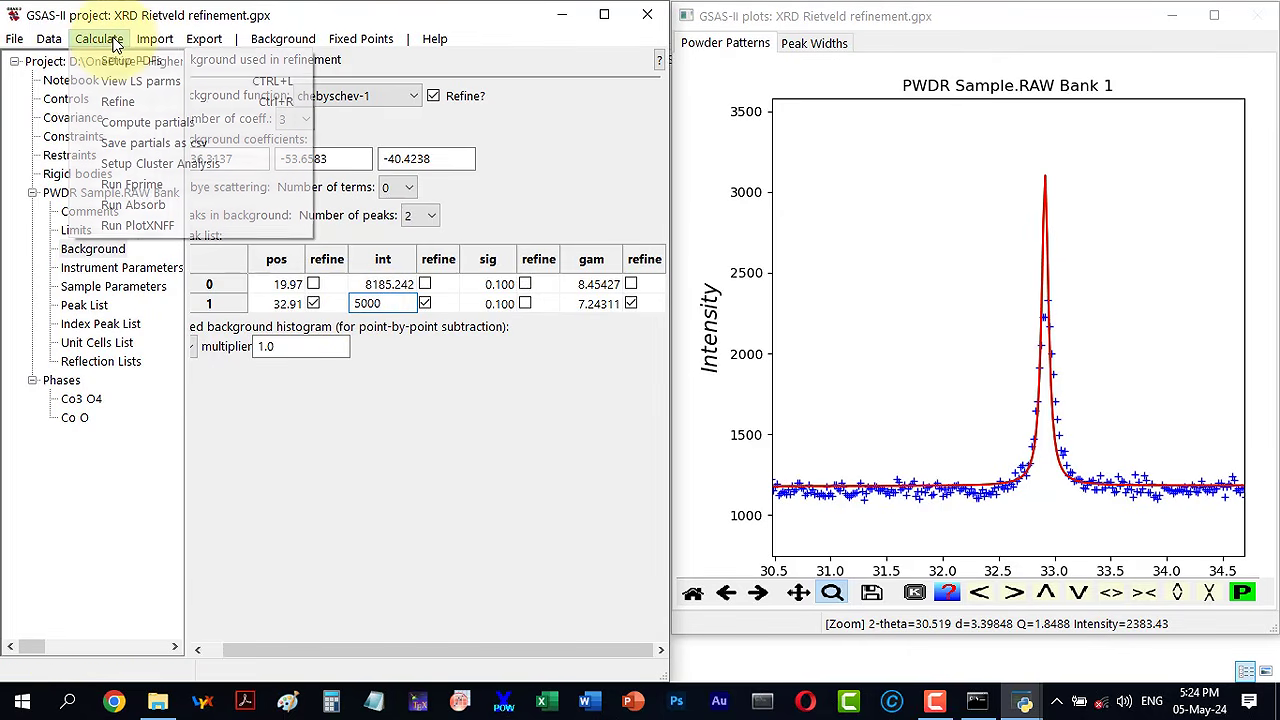
left_click(118, 101)
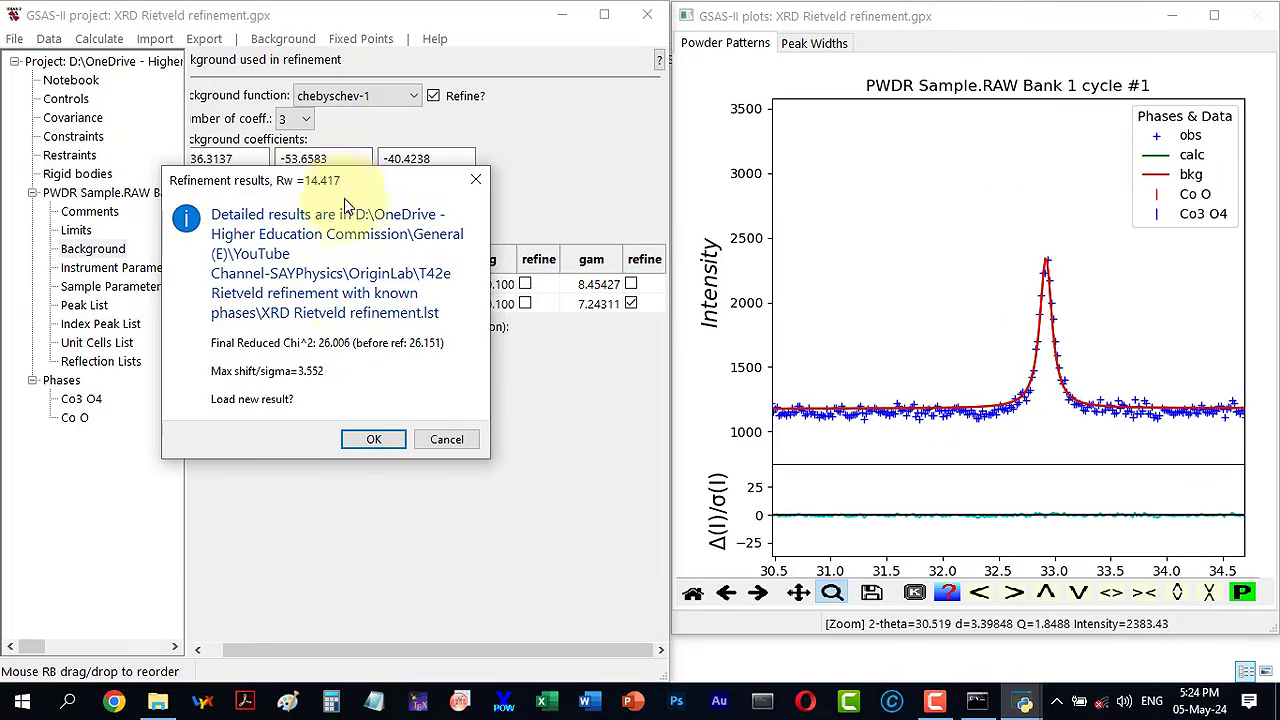
left_click(371, 440)
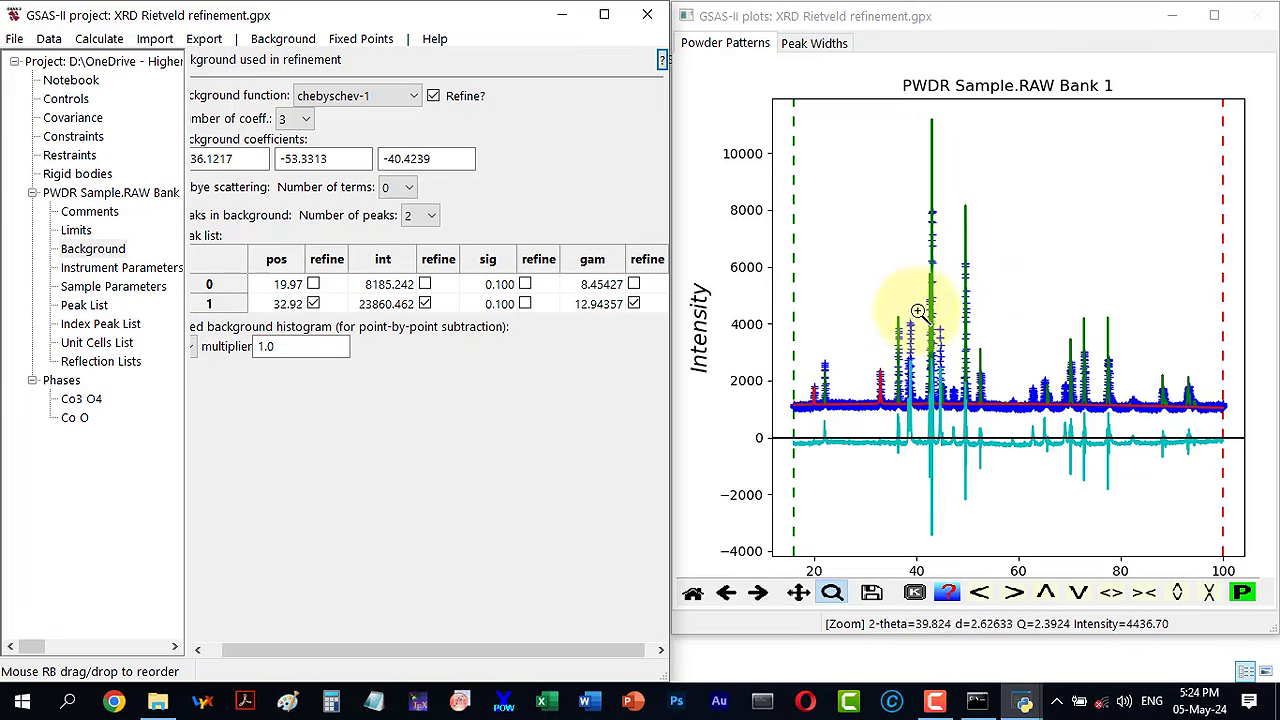
Step: Add a third background peak at position 38.48 with intensity 6000 and gam 8, enabling refinement of its gam only
left_click_drag(887, 307, 920, 414)
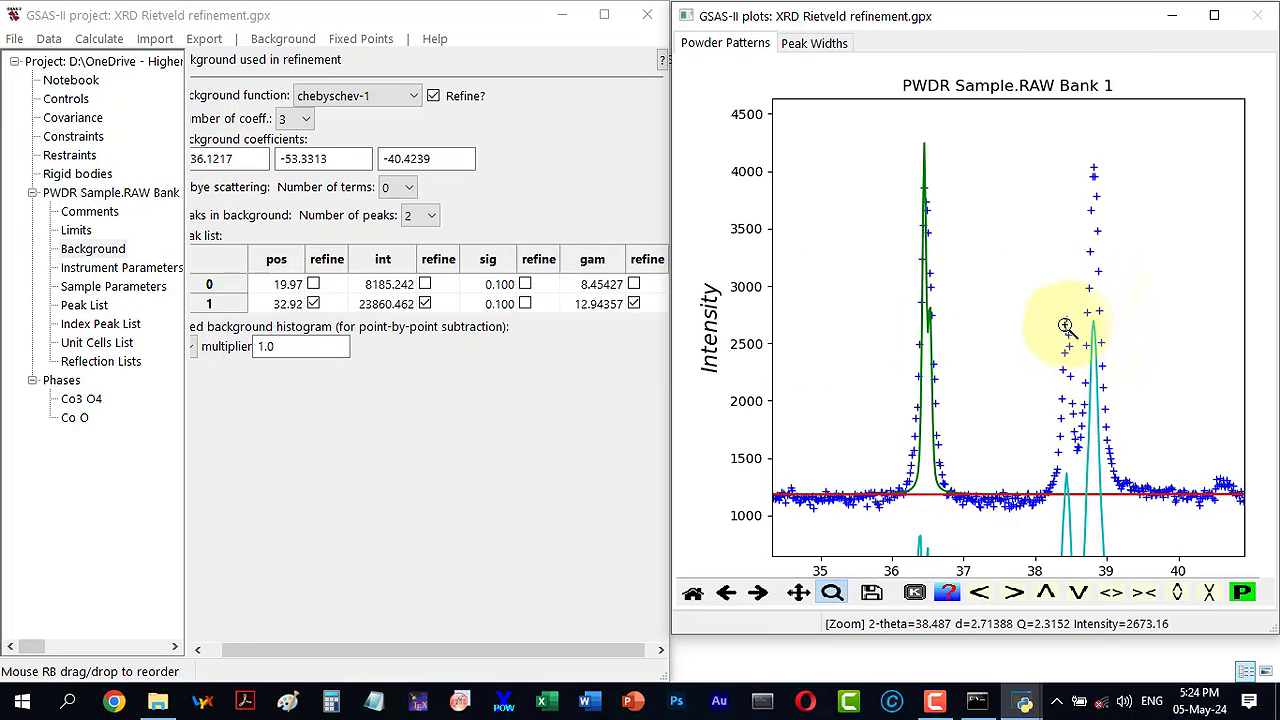
left_click(418, 218)
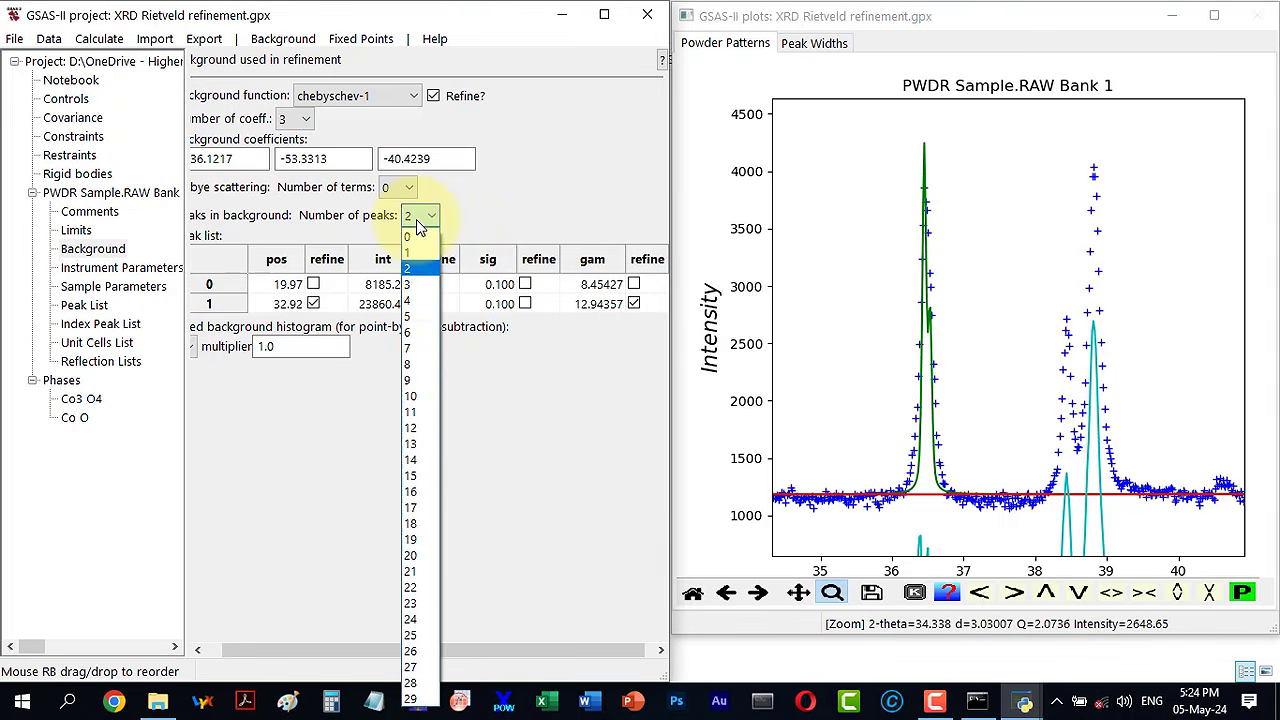
left_click(416, 288)
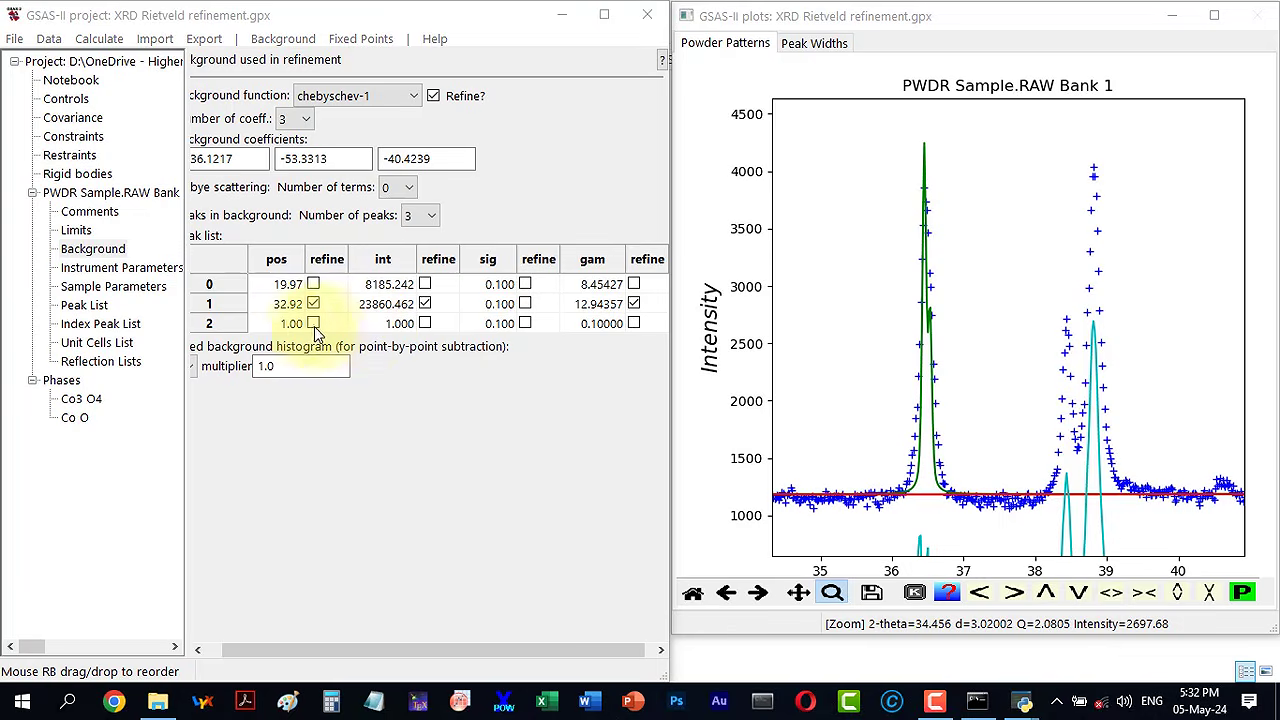
left_click(286, 328)
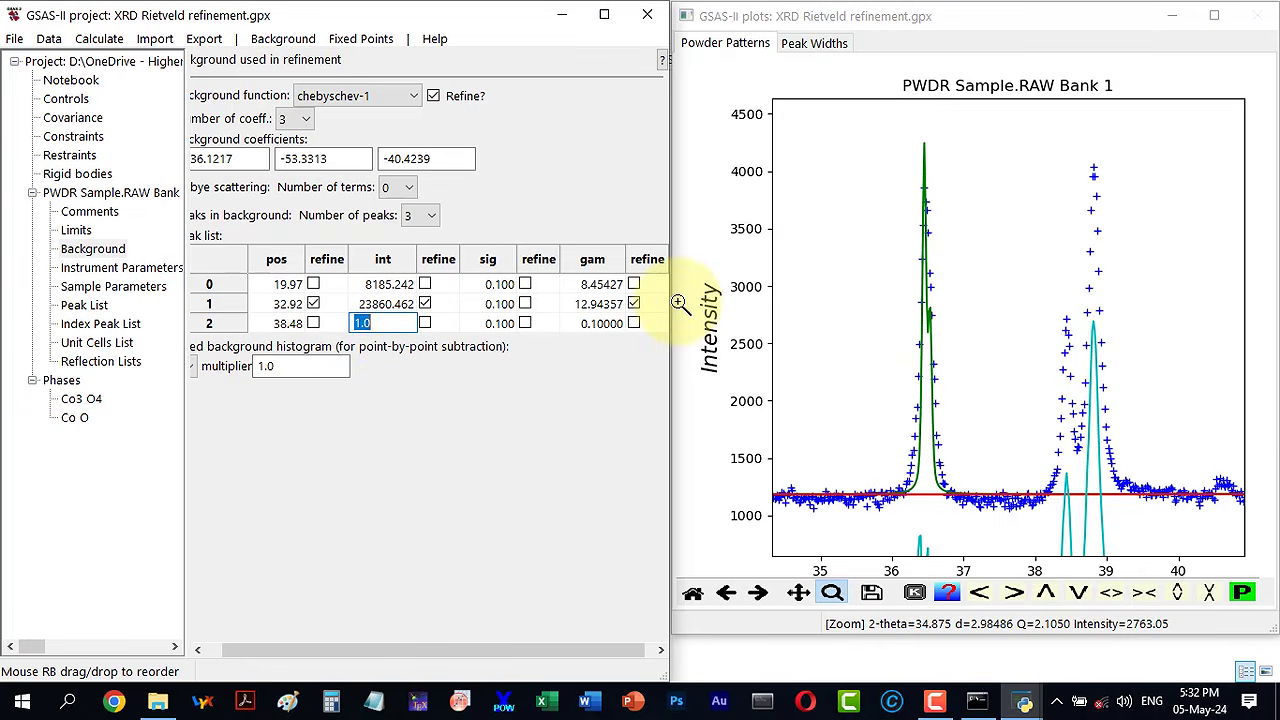
left_click(612, 328)
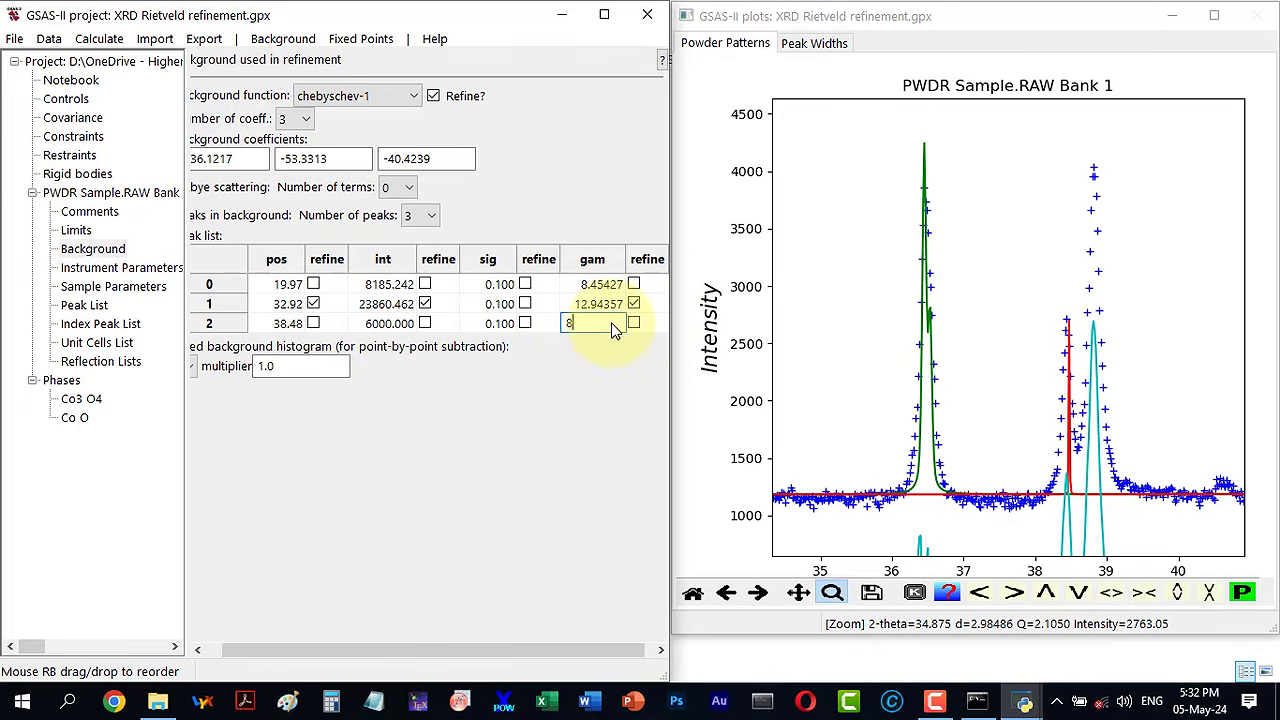
left_click(634, 324)
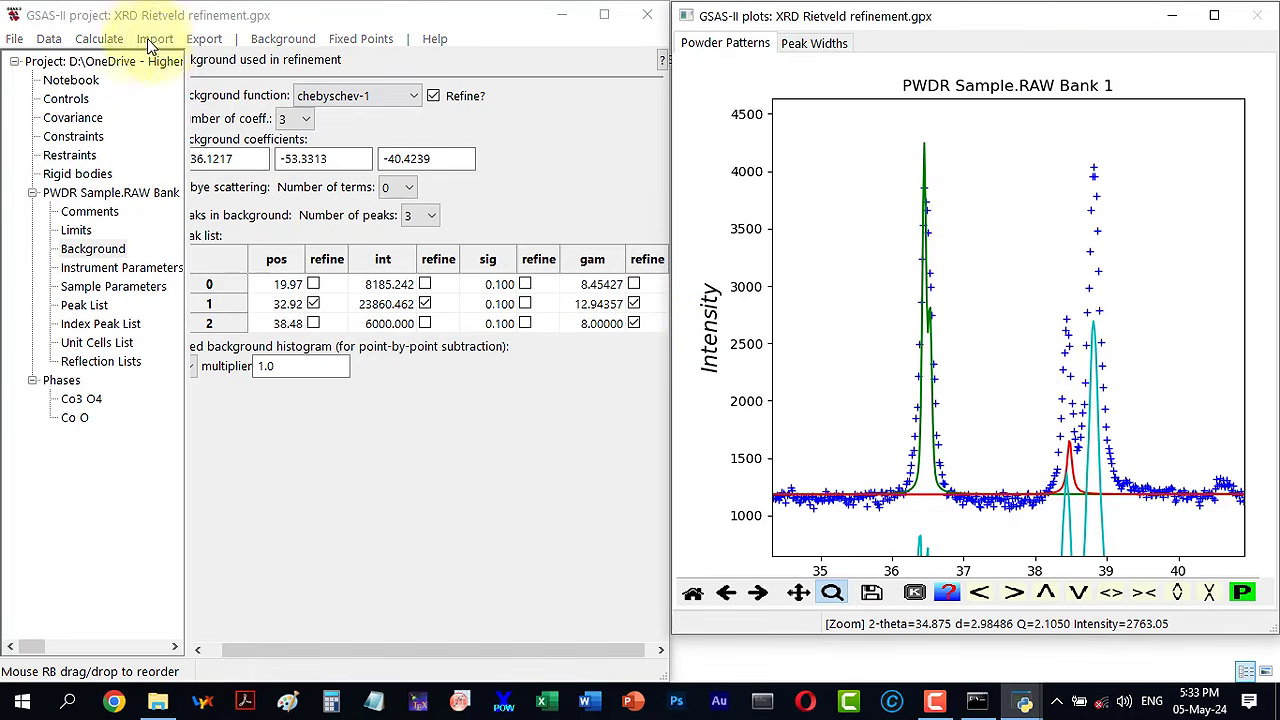
Step: Run the refinement with the third background peak's gam enabled and load the new result
left_click(99, 38)
left_click(117, 101)
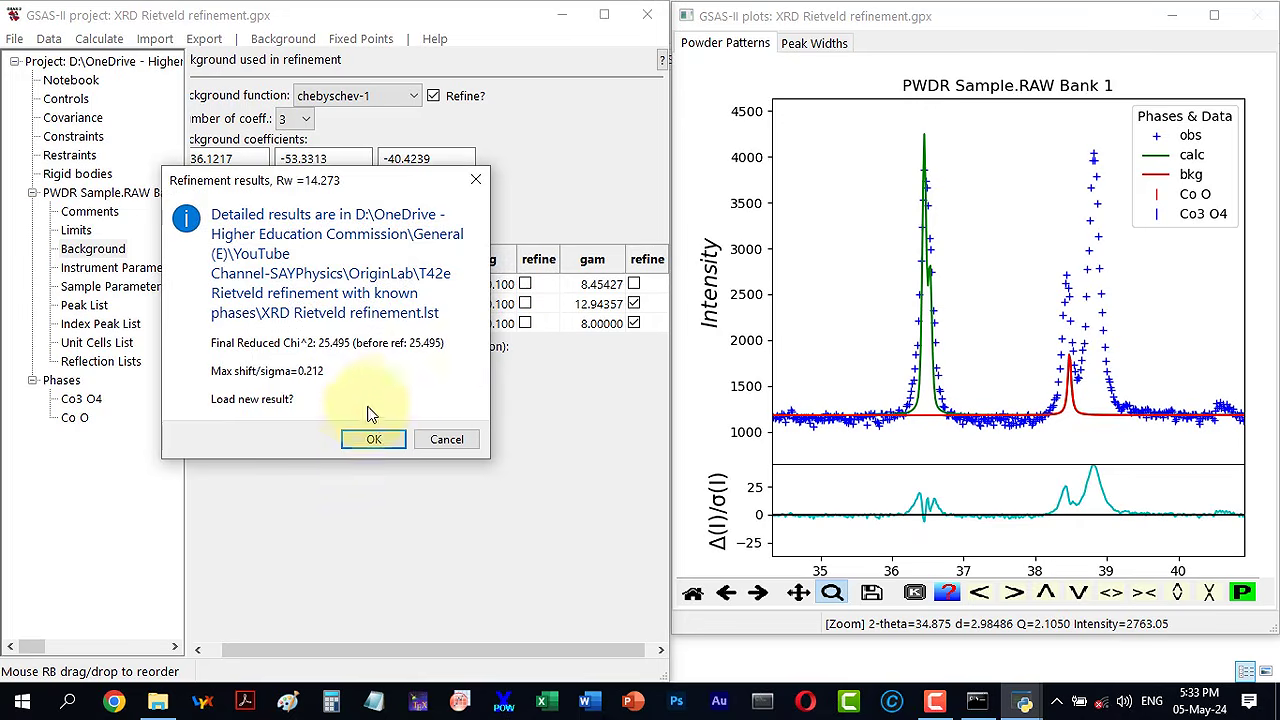
left_click(371, 441)
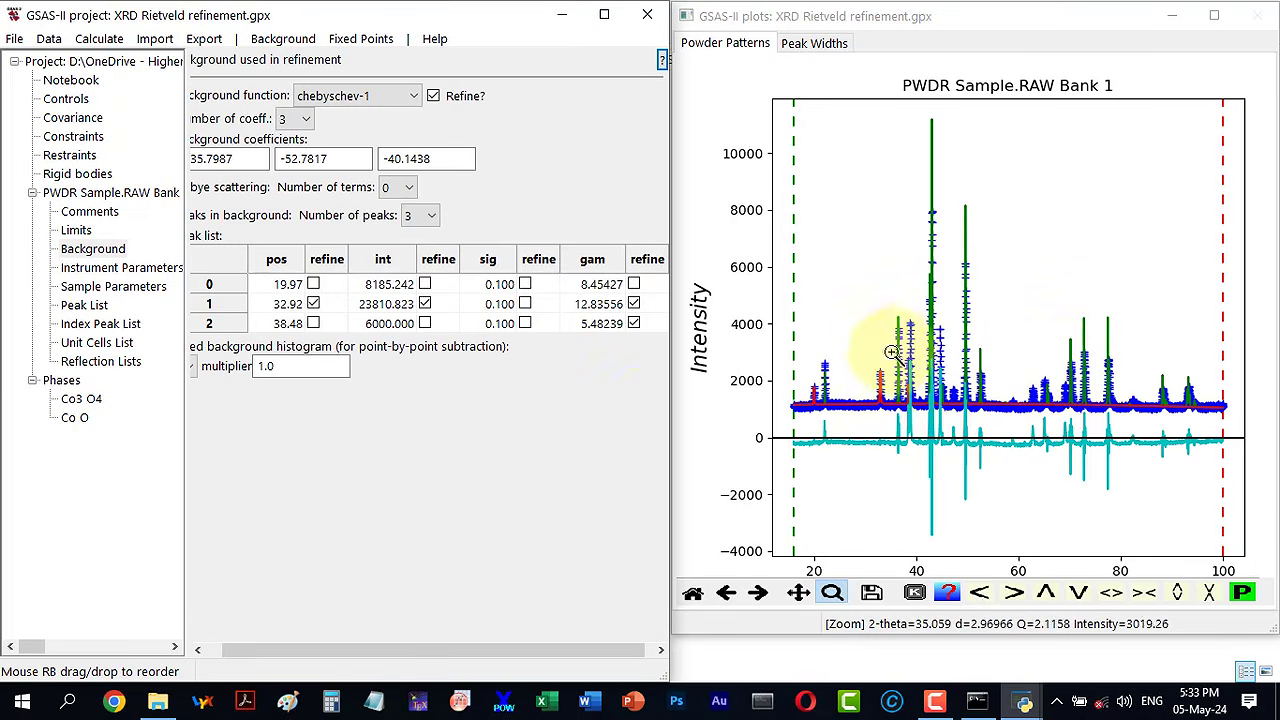
Step: Enable refinement of the third background peak's position, run the refinement and load the new result
left_click_drag(897, 312, 920, 416)
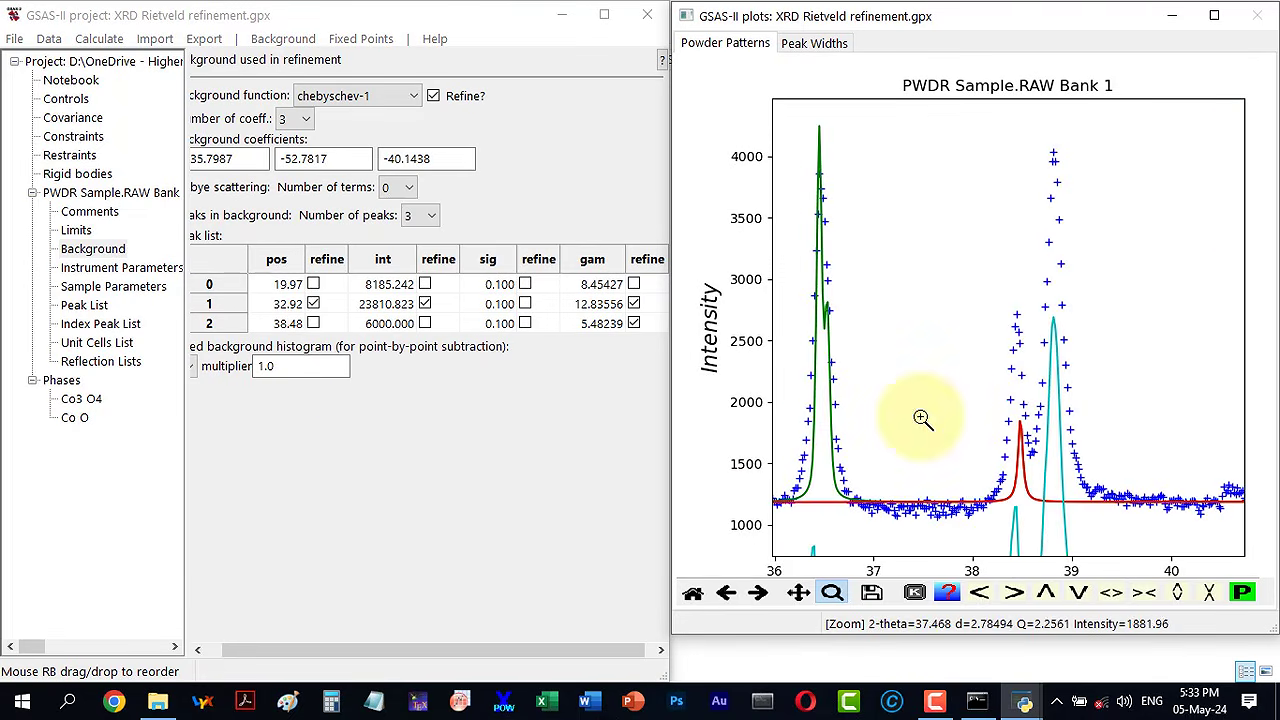
left_click(312, 326)
left_click(313, 324)
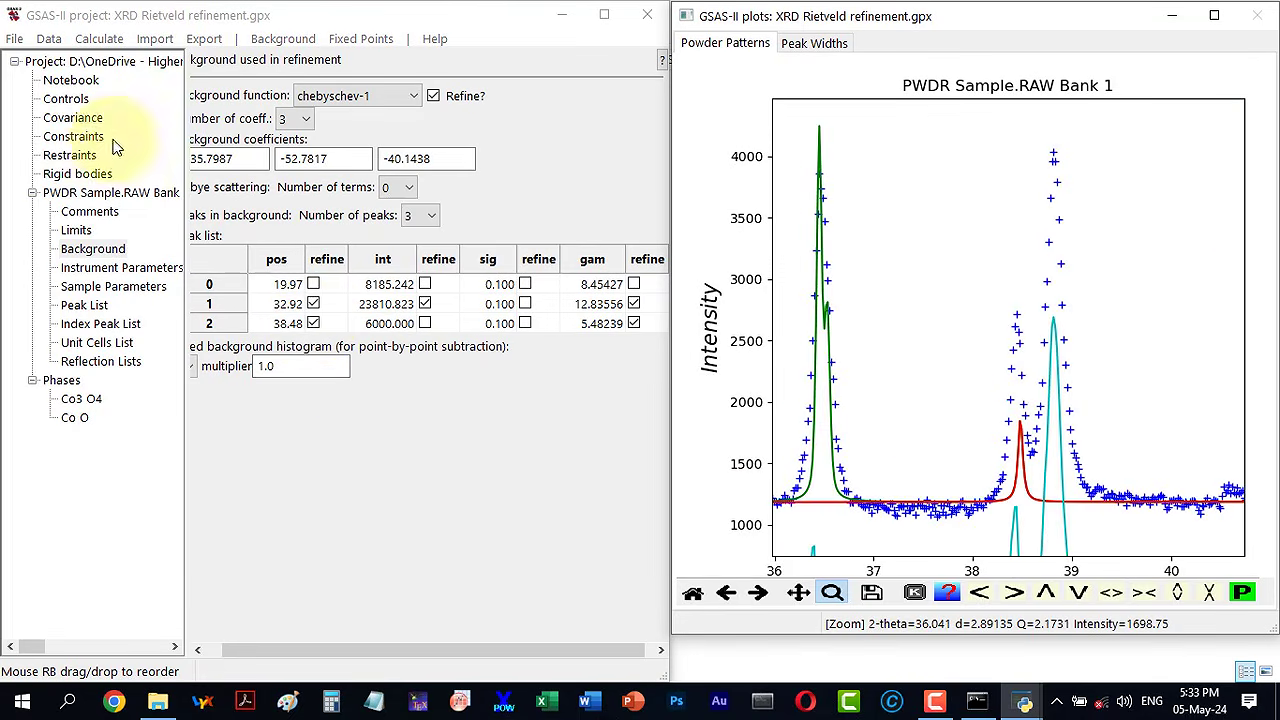
left_click(99, 39)
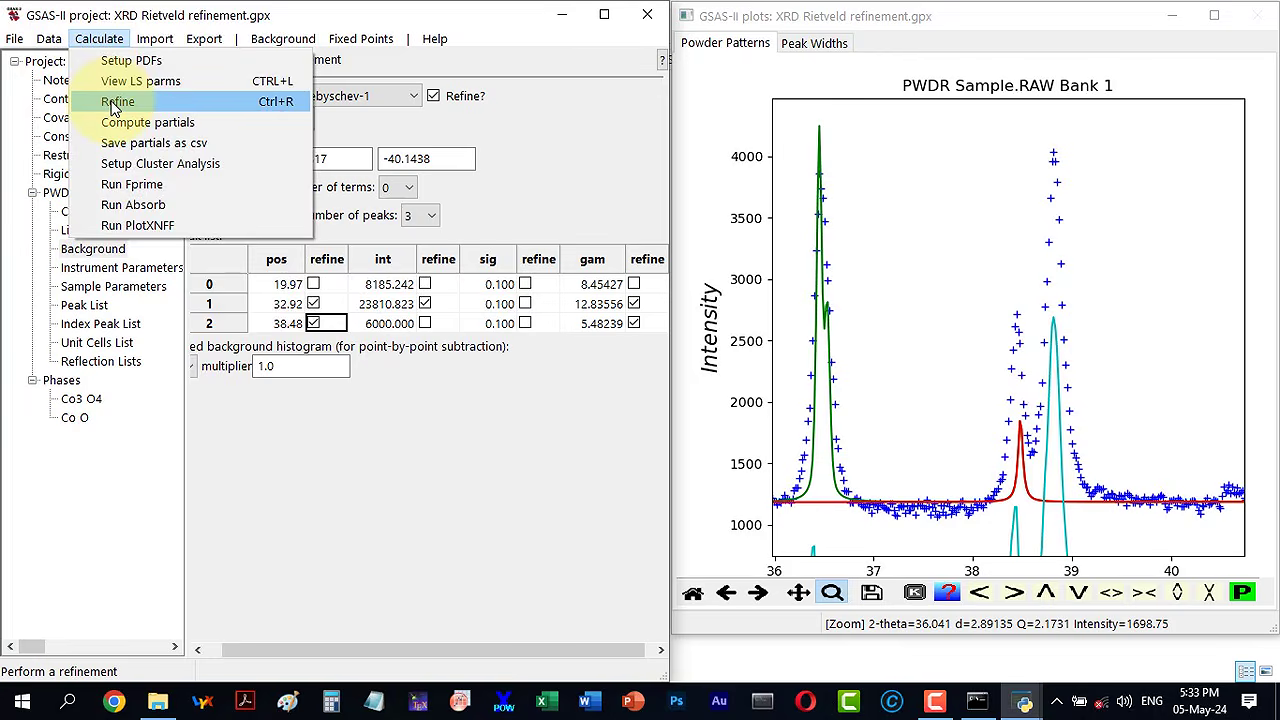
left_click(113, 106)
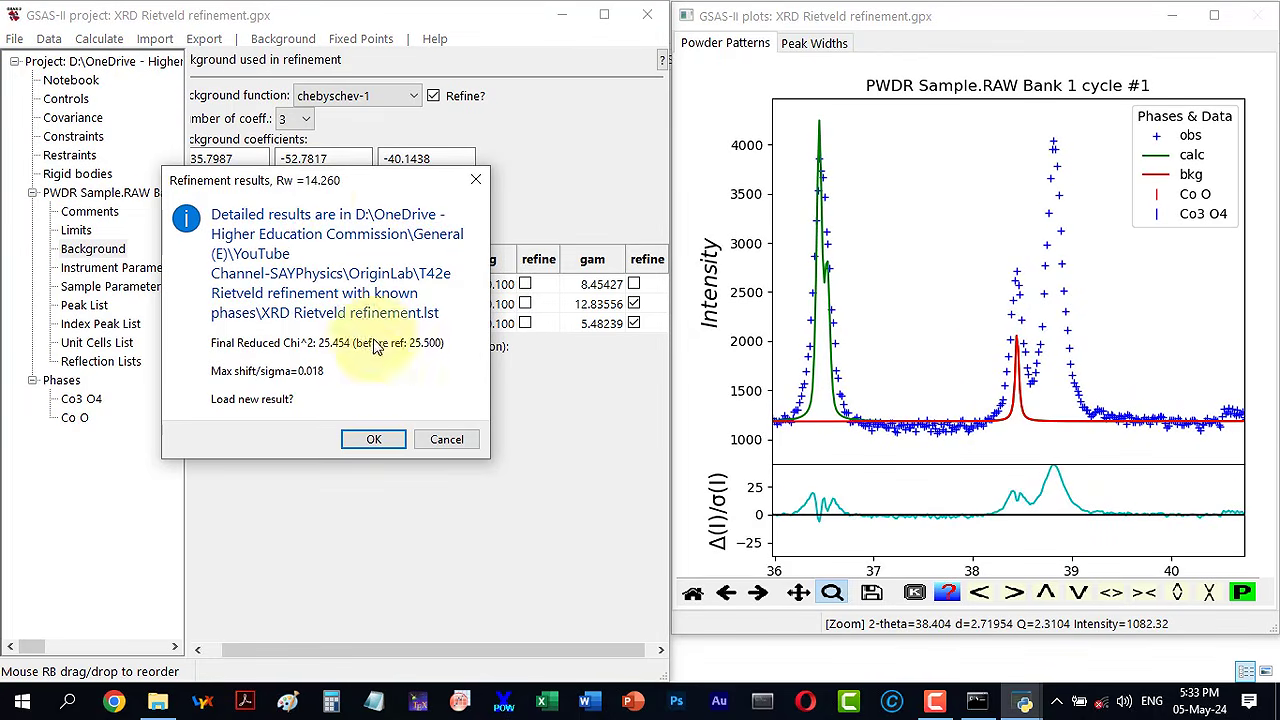
left_click(374, 442)
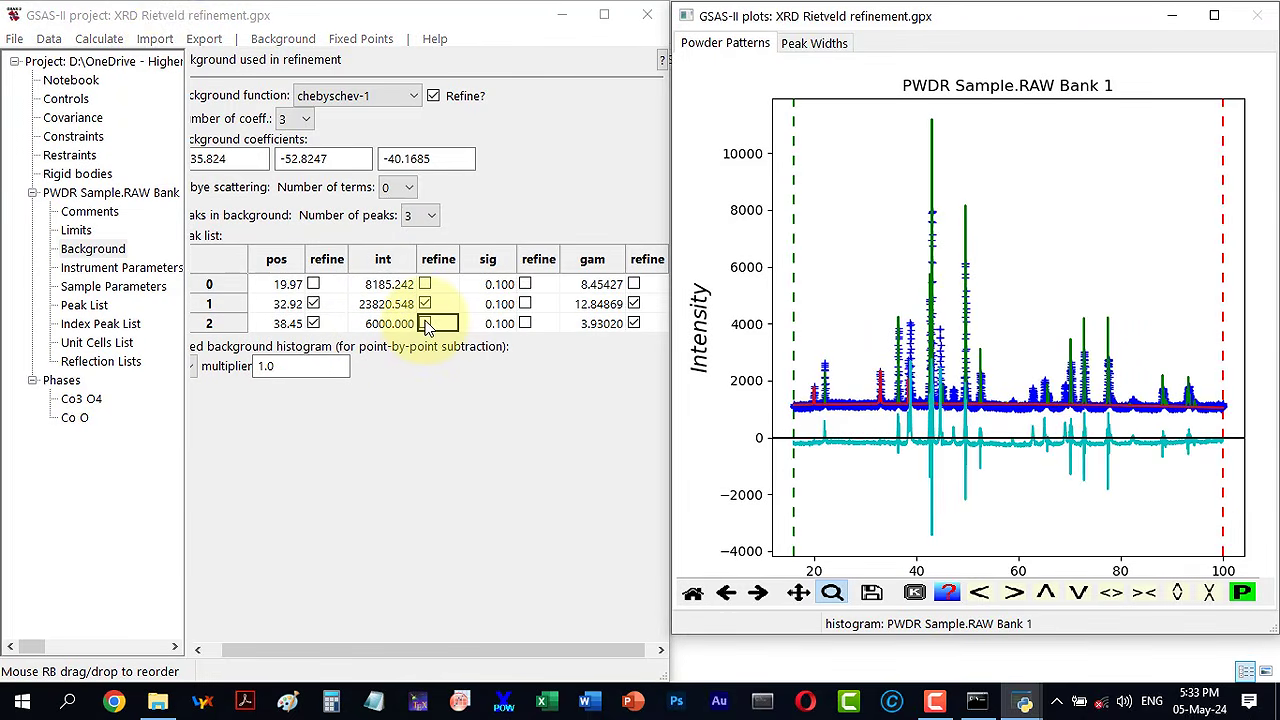
Step: Run the refinement with the third background peak's intensity enabled and load the new result
left_click(99, 38)
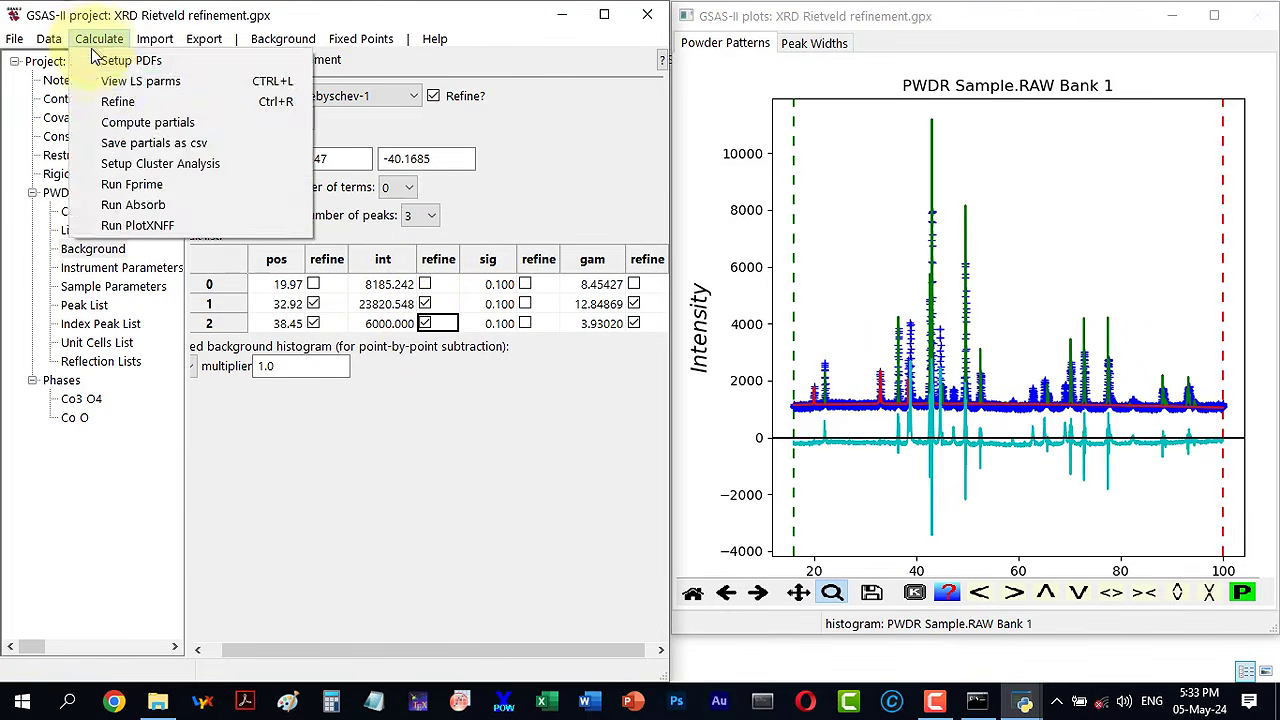
left_click(100, 103)
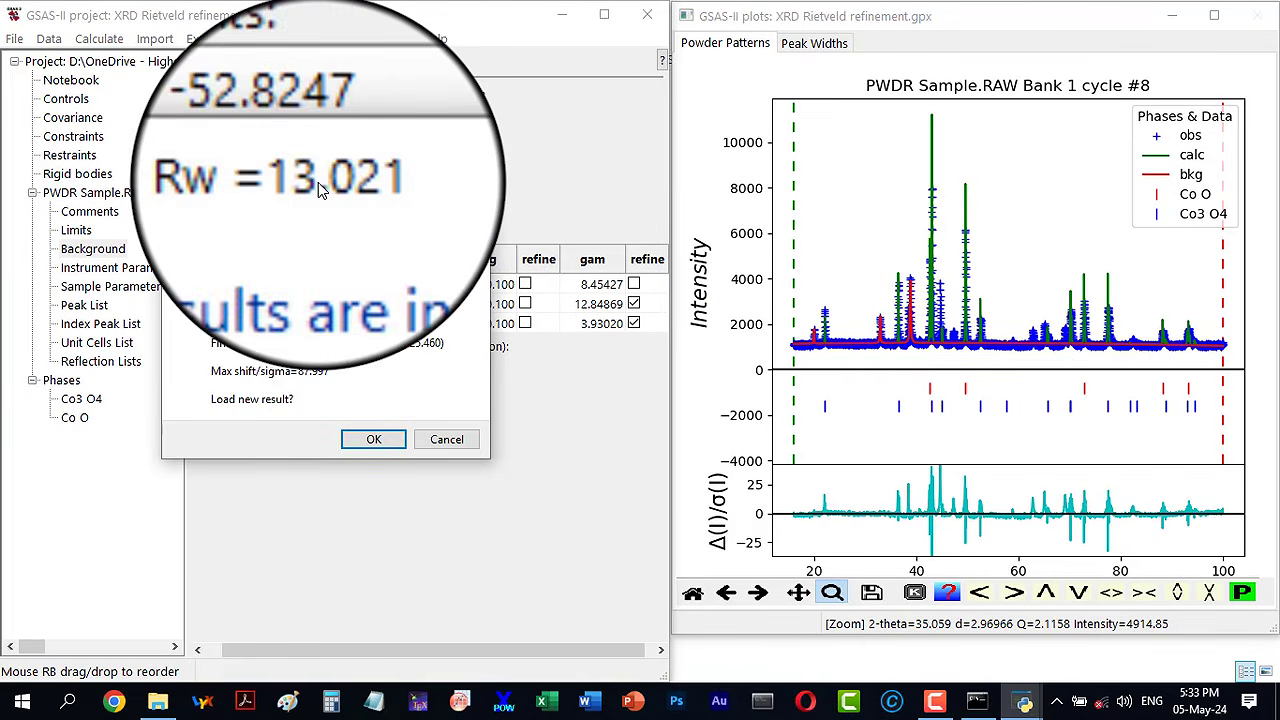
left_click(372, 441)
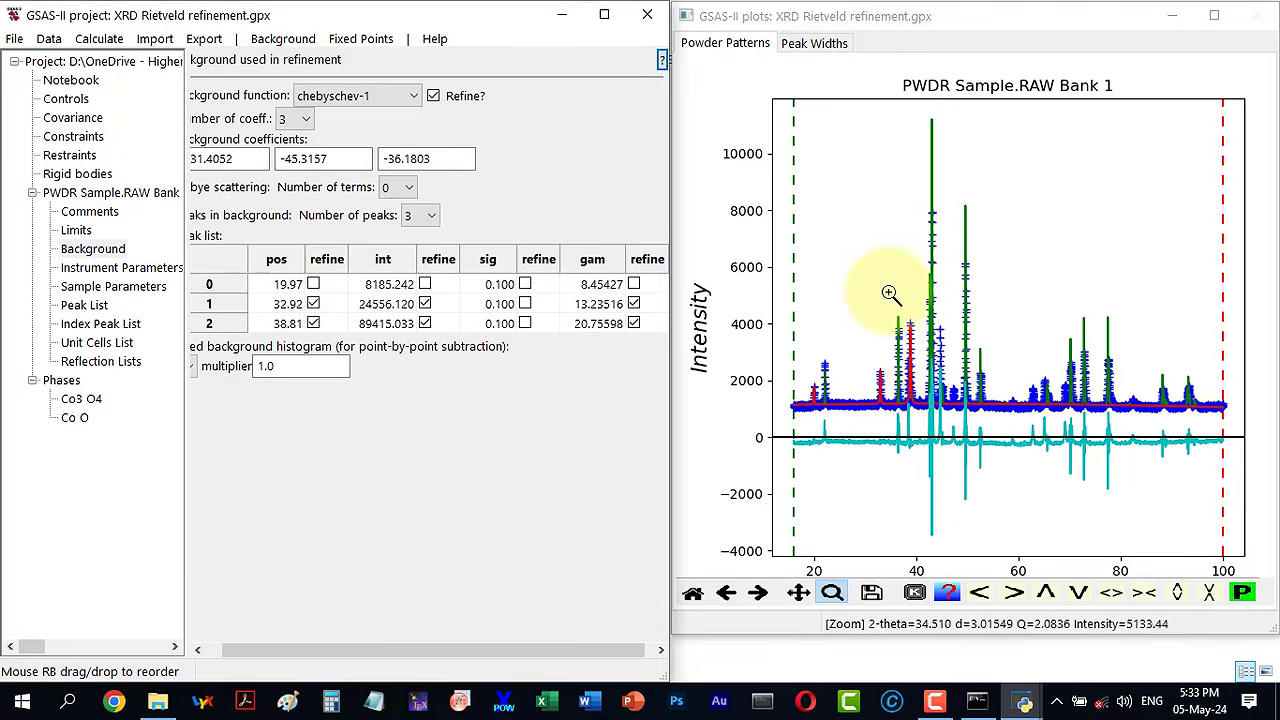
Step: Add a fourth background peak at position 38.44 with intensity 6000 and gam 8, enabling refinement of its intensity and gam
left_click_drag(889, 295, 918, 421)
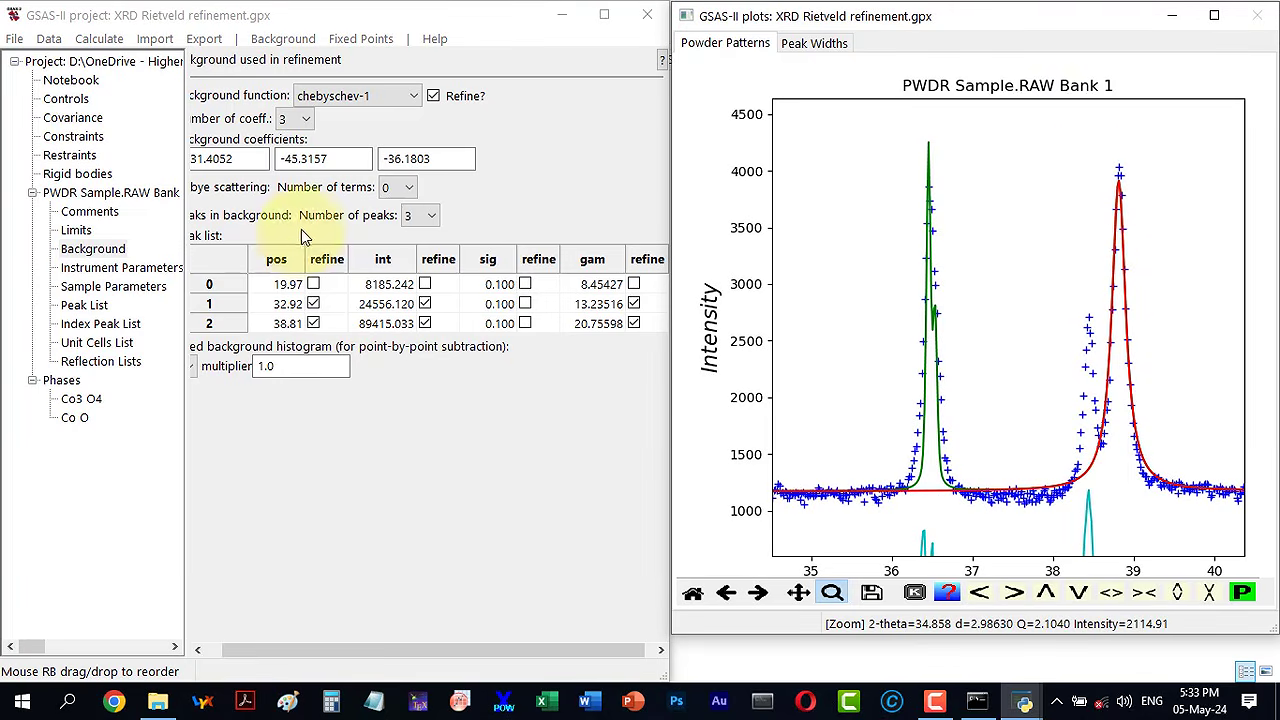
left_click(425, 217)
left_click(415, 305)
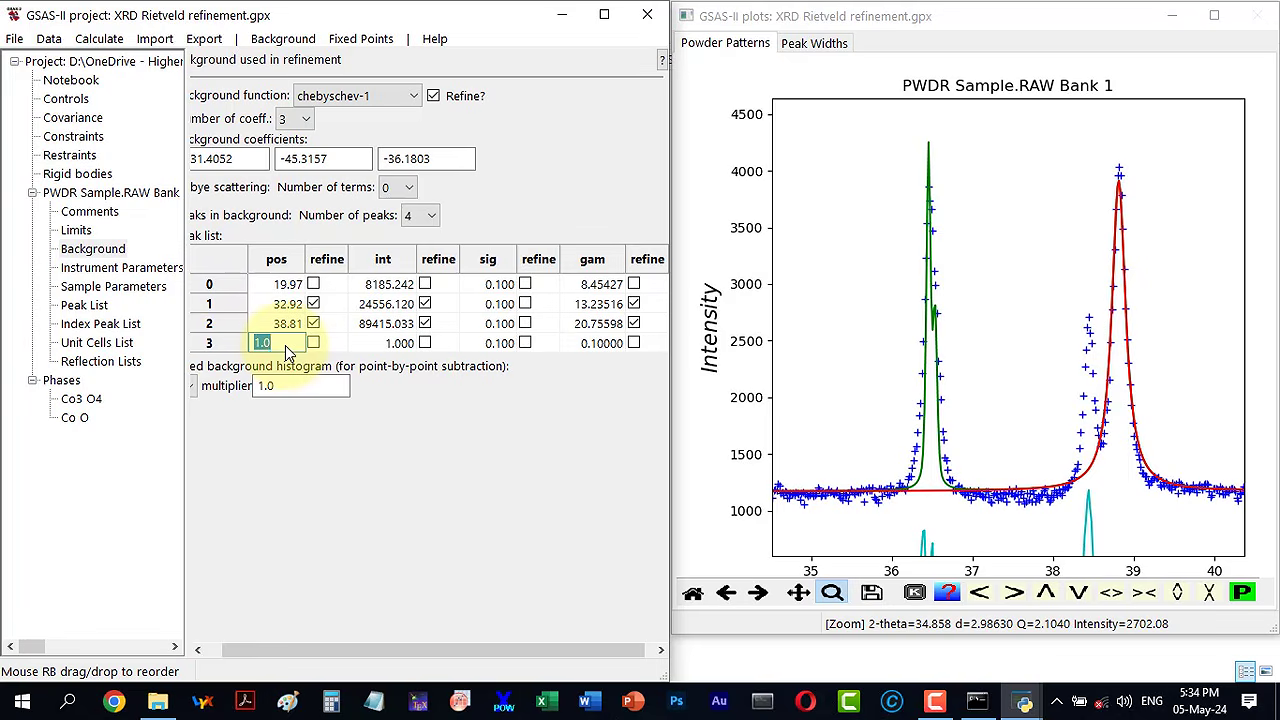
type("44")
left_click(396, 345)
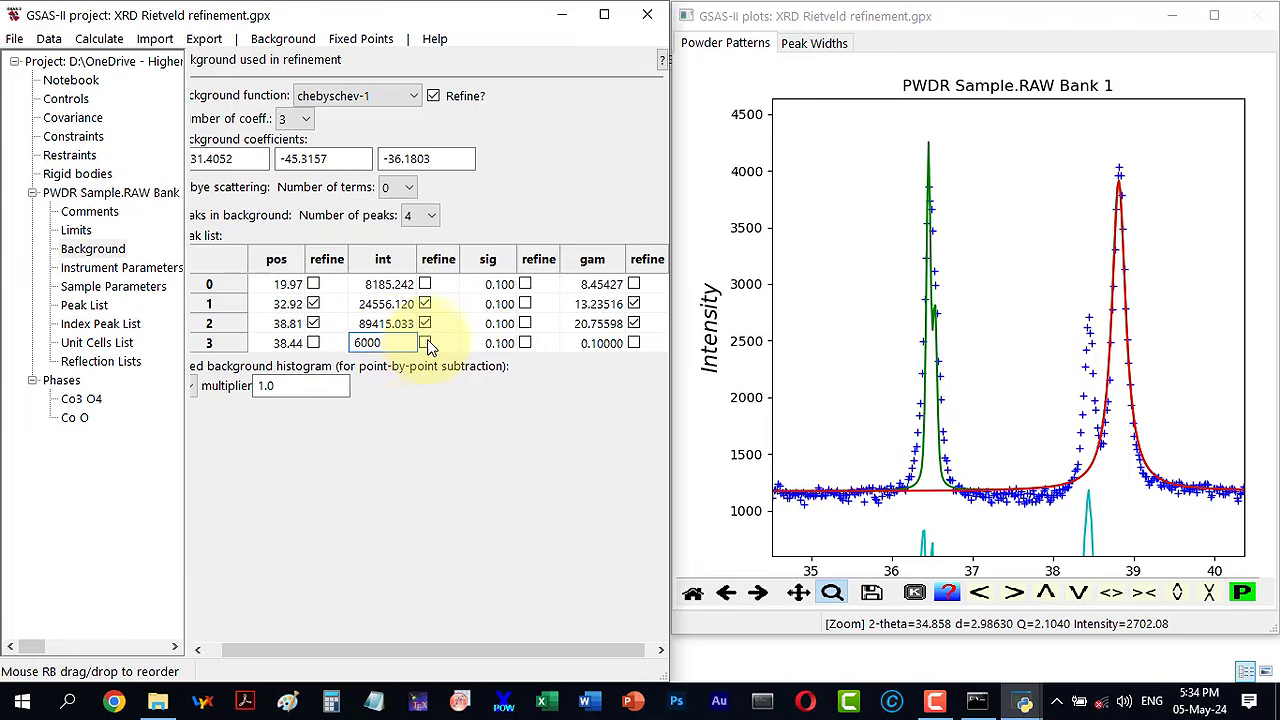
left_click(425, 344)
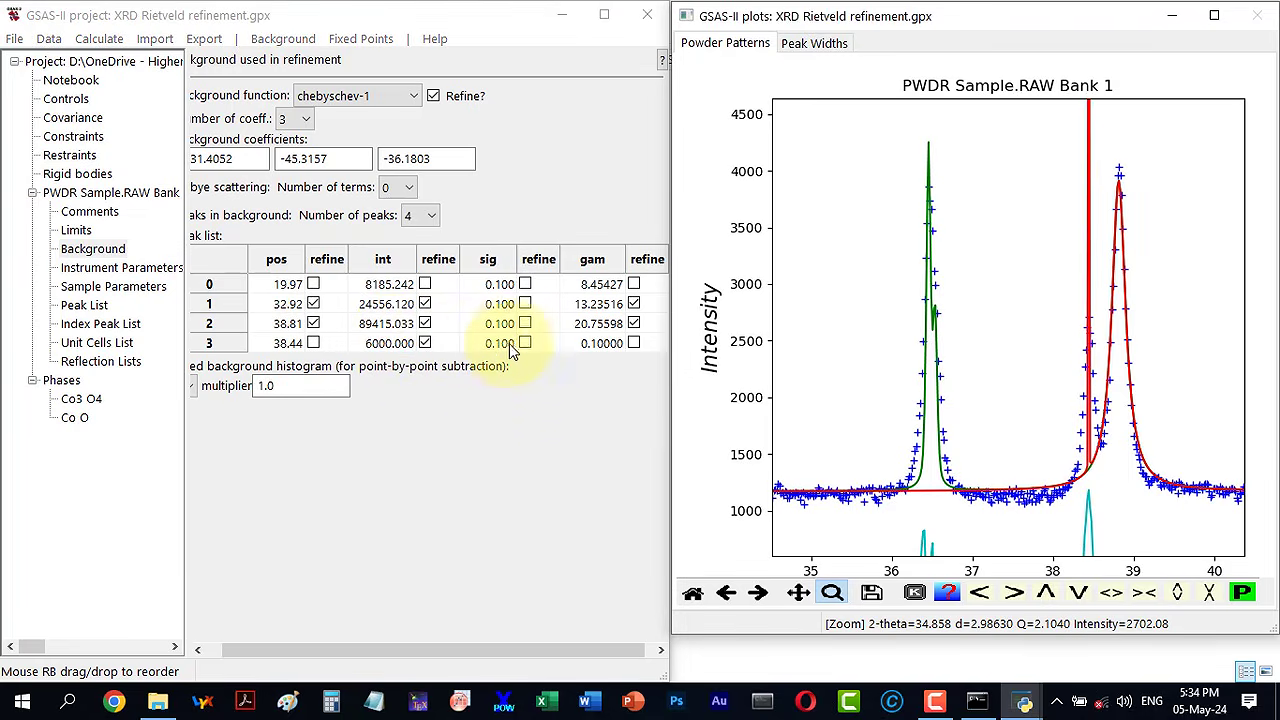
left_click(603, 346)
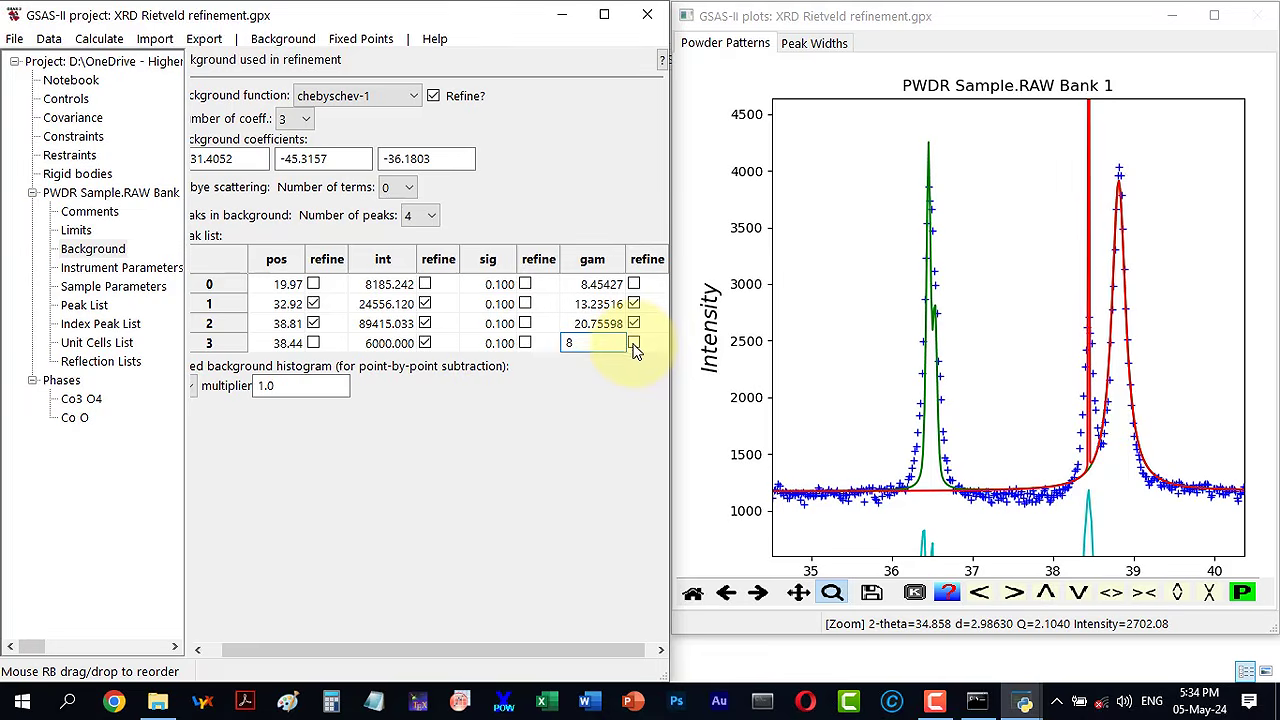
type("8")
left_click(634, 344)
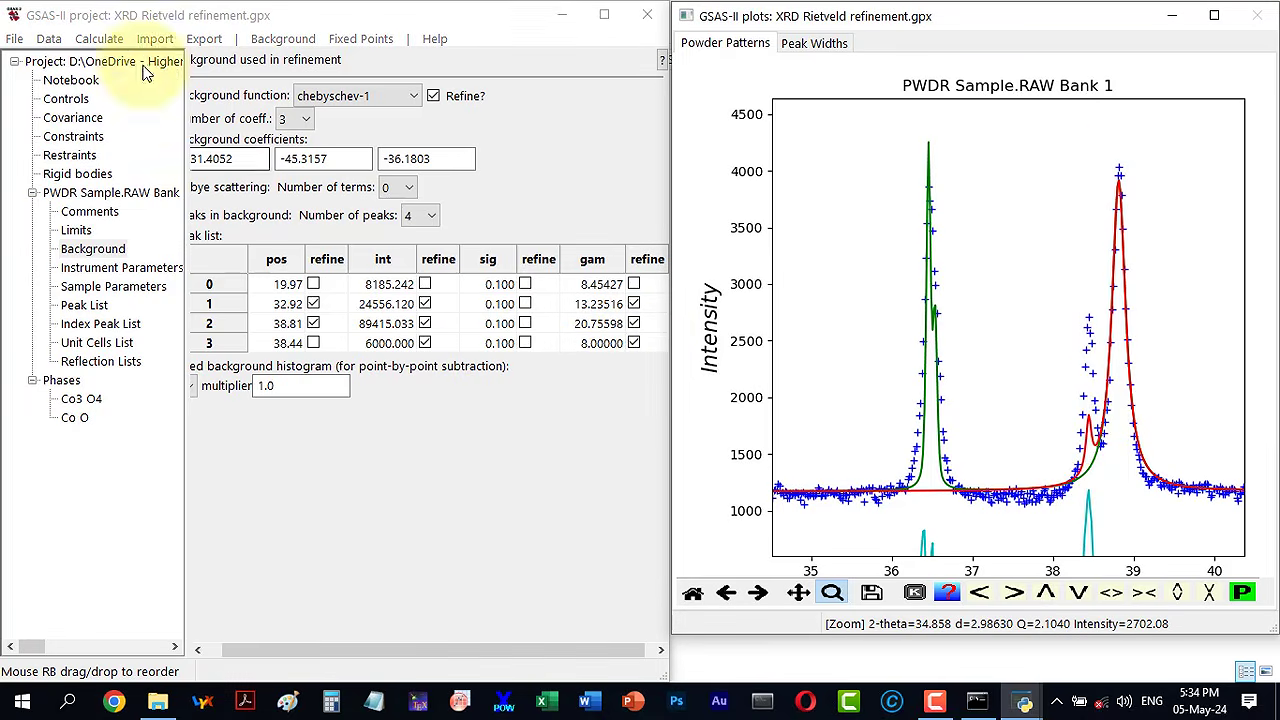
Step: Run the refinement with the fourth background peak included and load the new result
left_click(99, 38)
left_click(117, 100)
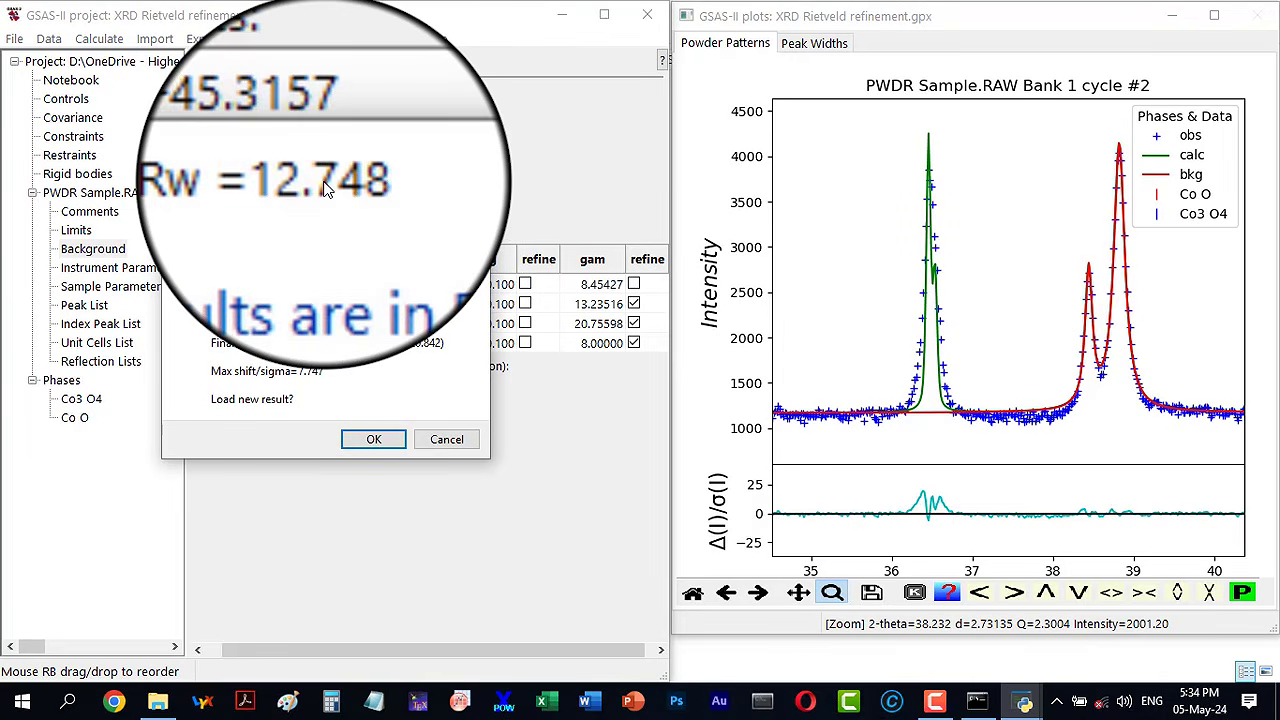
left_click(372, 441)
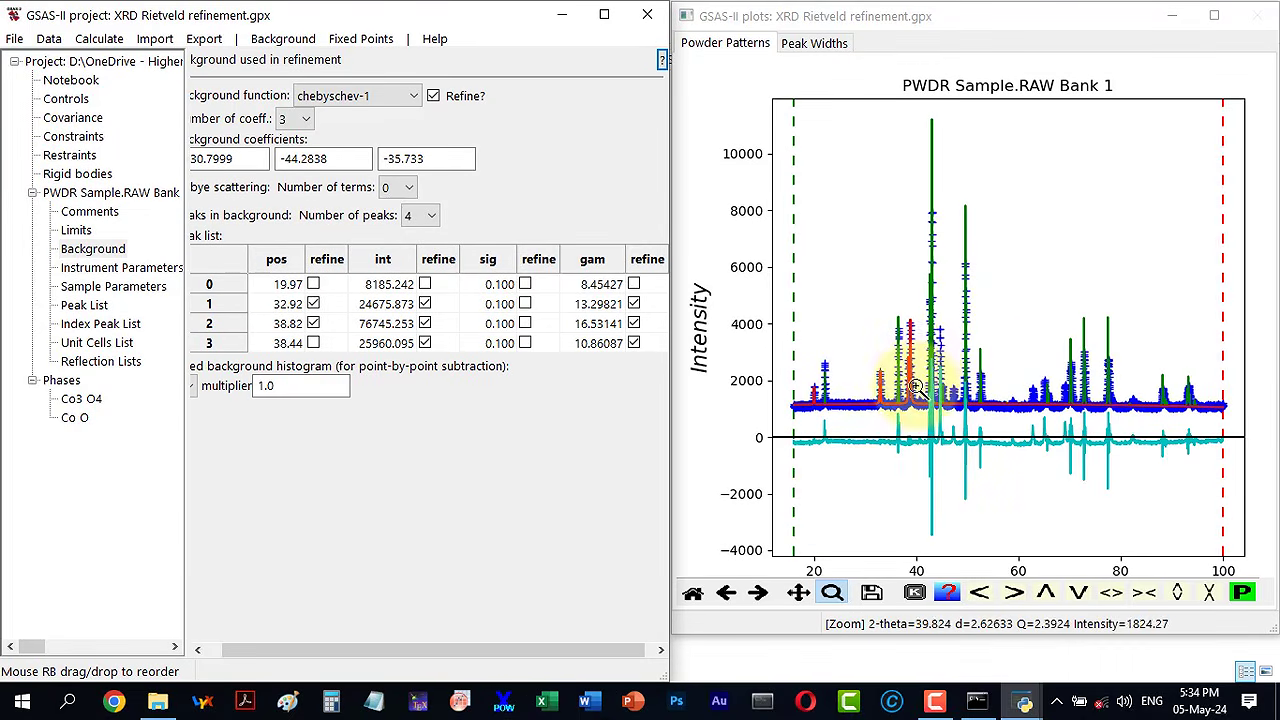
Step: Add a fifth background peak at position 44.65 with intensity 8000 and gam 8, enabling refinement of its intensity and gam
left_click_drag(889, 315, 943, 422)
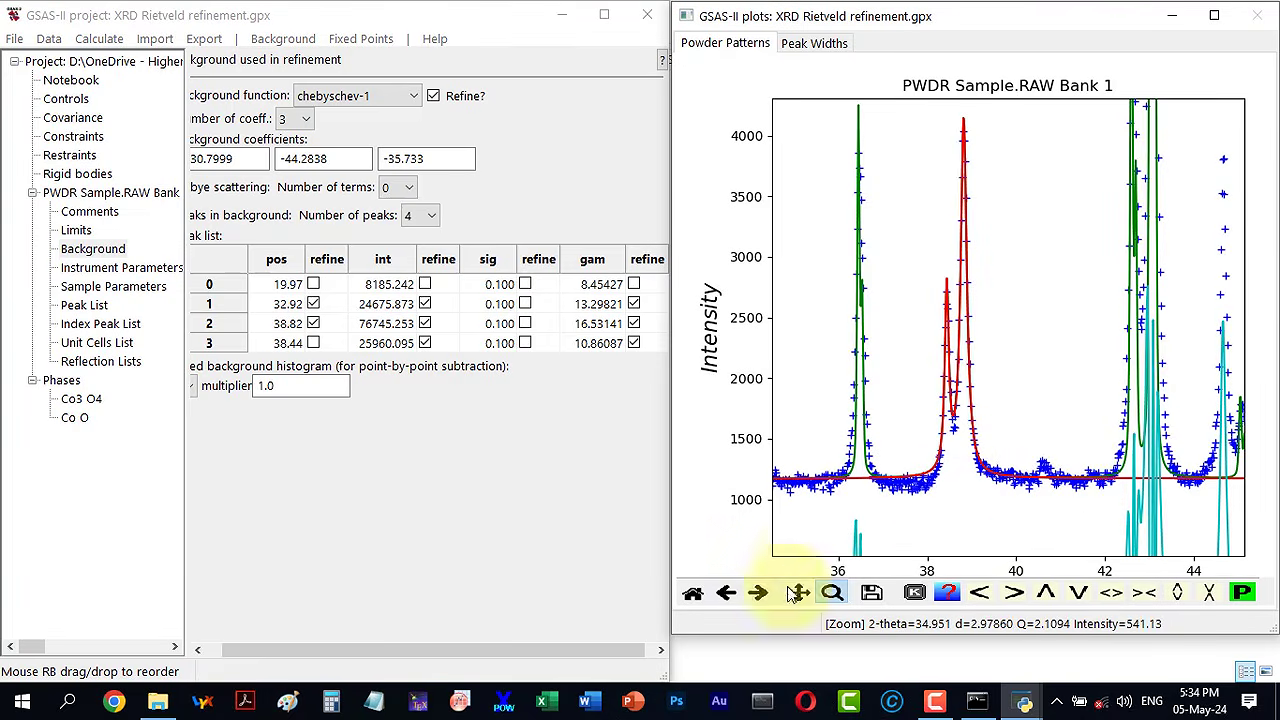
left_click_drag(922, 260, 944, 412)
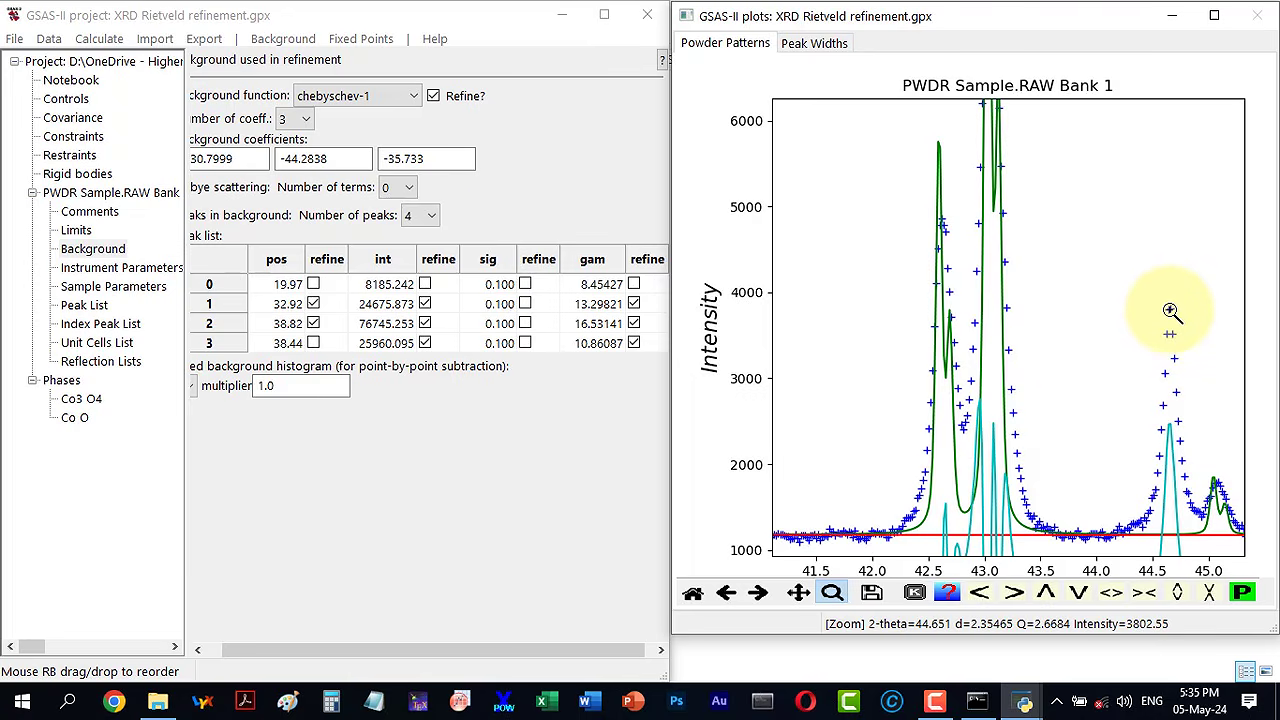
left_click(425, 216)
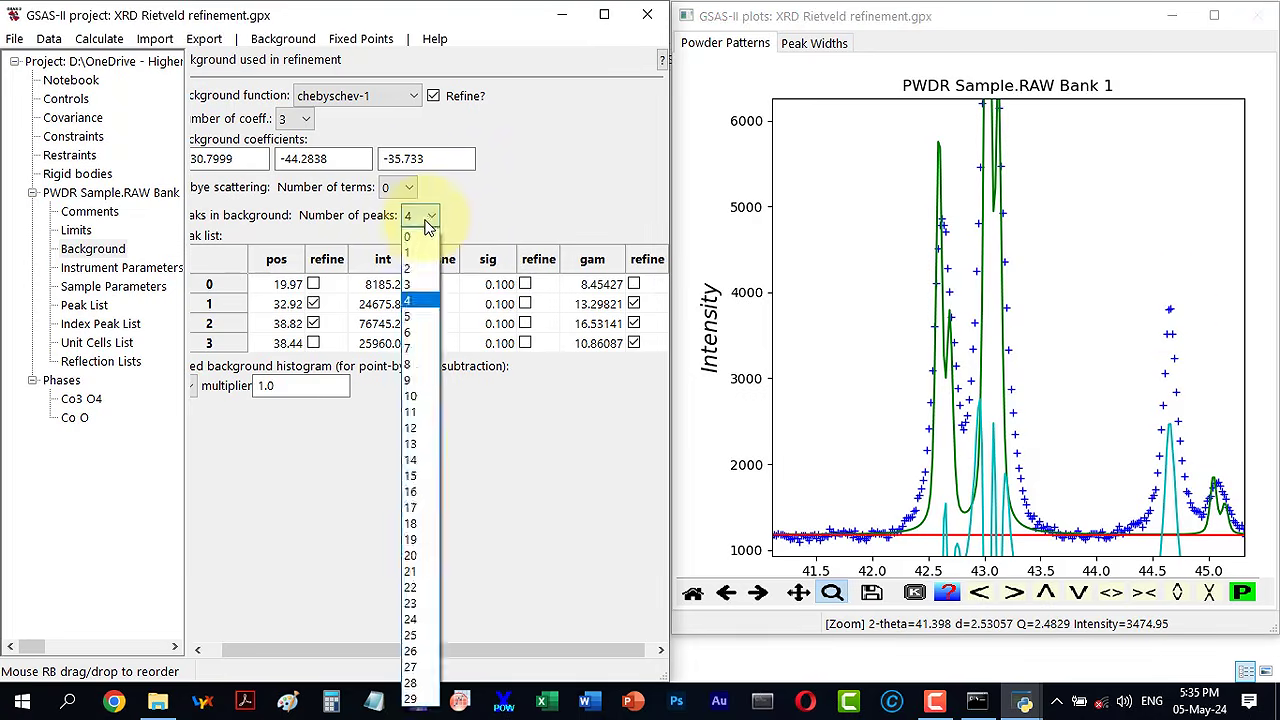
left_click(408, 317)
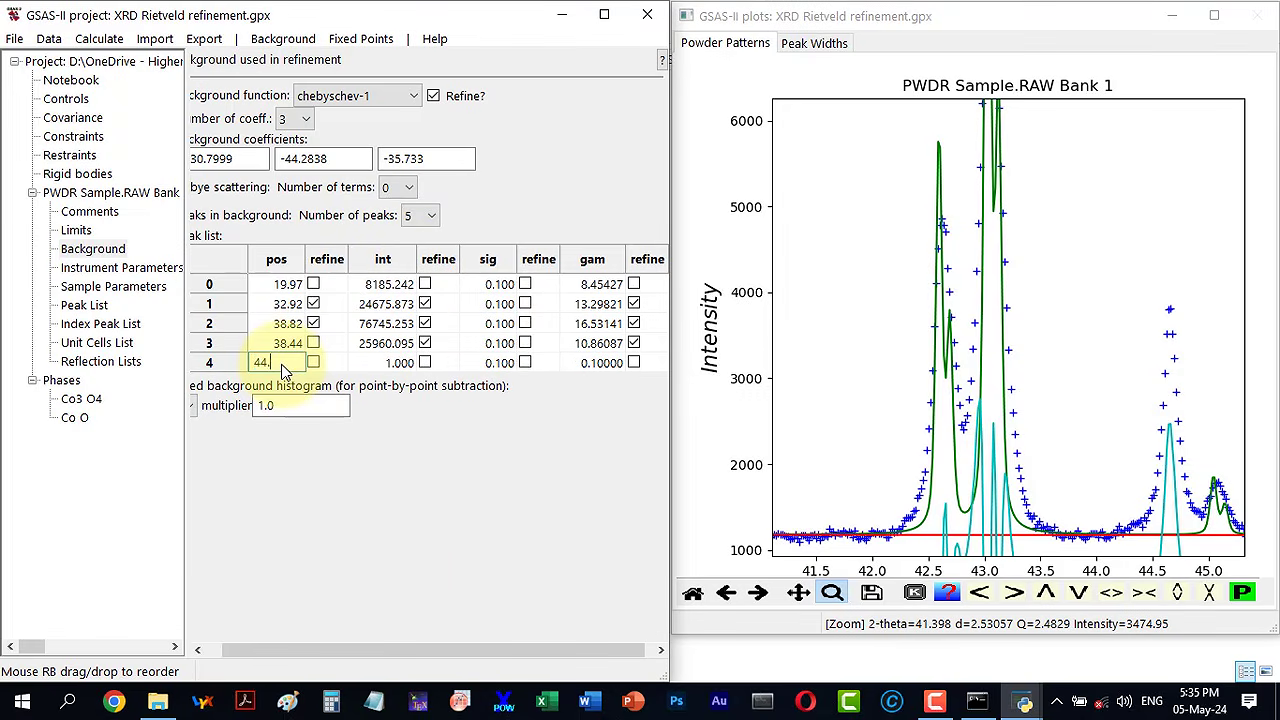
left_click(392, 365)
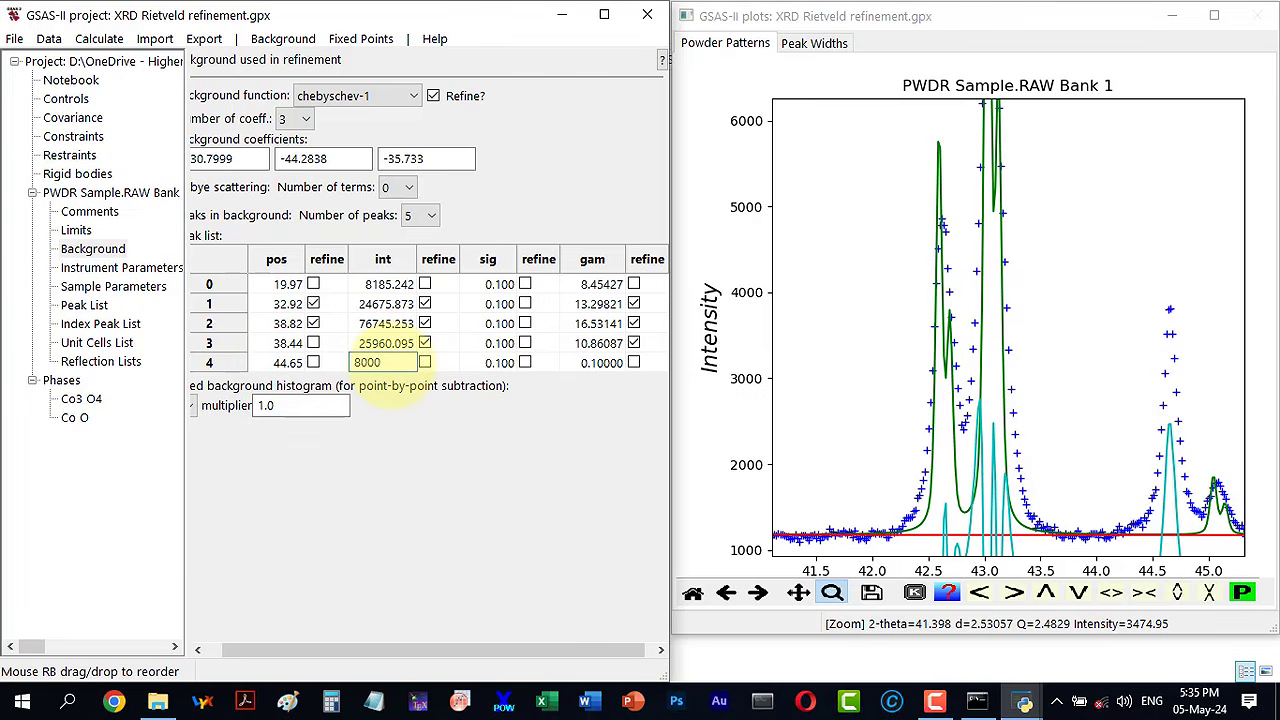
left_click(425, 363)
left_click(452, 365)
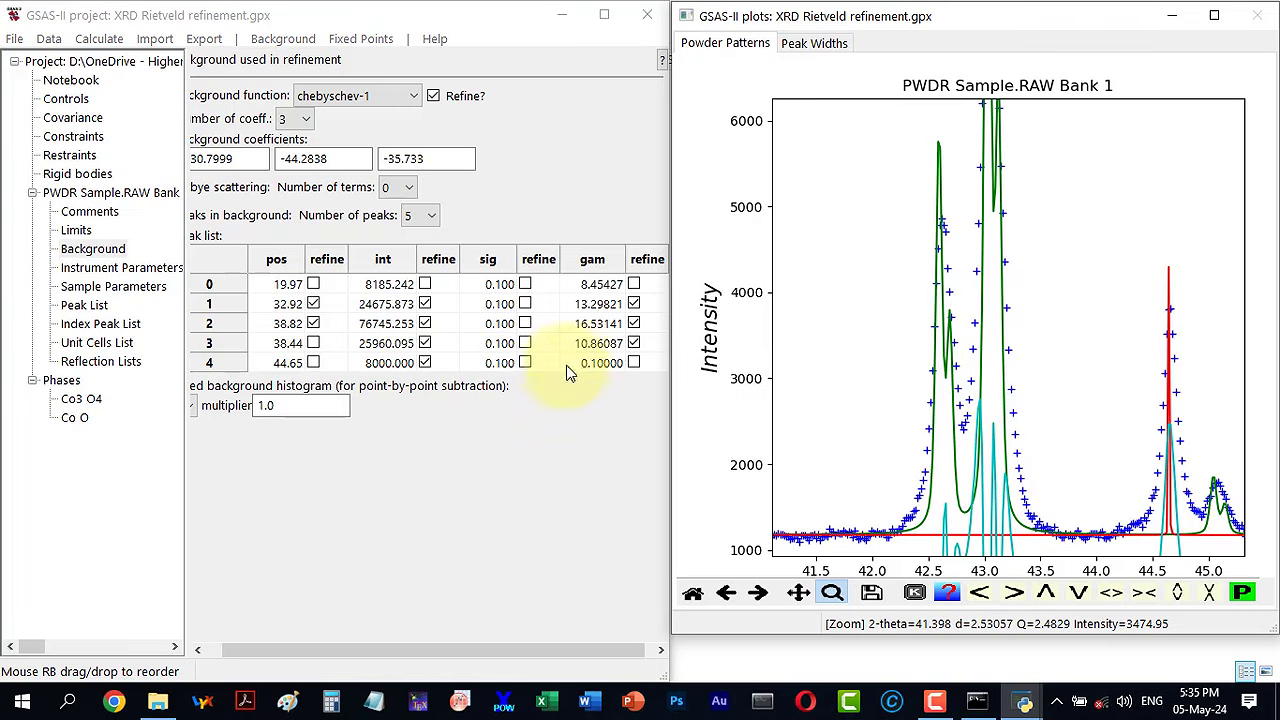
left_click(601, 366)
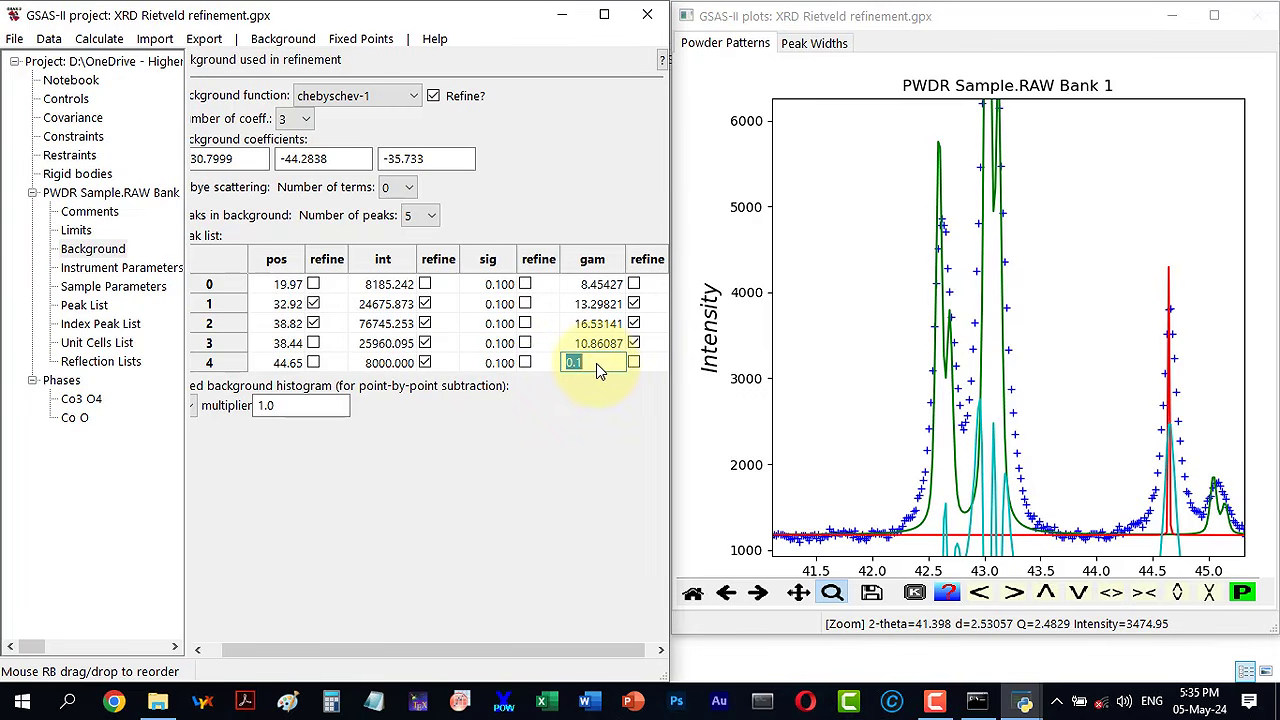
left_click(637, 368)
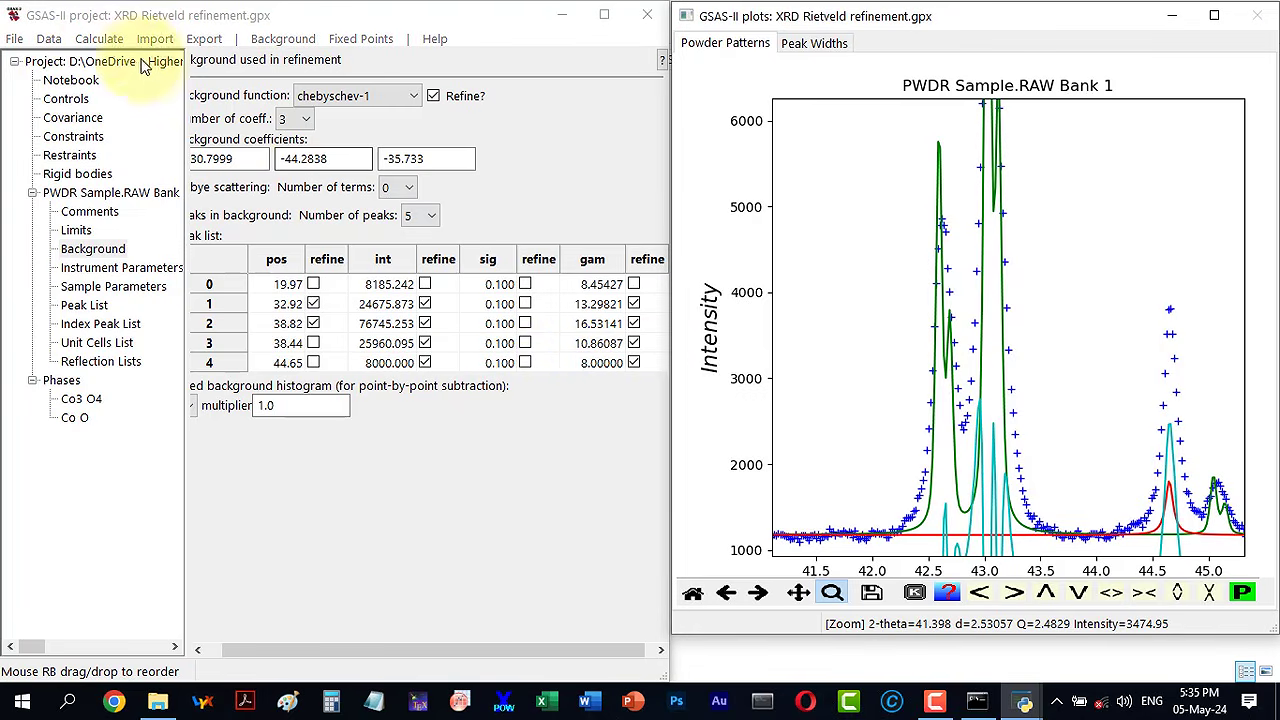
Step: Run the refinement with the fifth background peak's intensity and gam enabled and load the new result
left_click(106, 40)
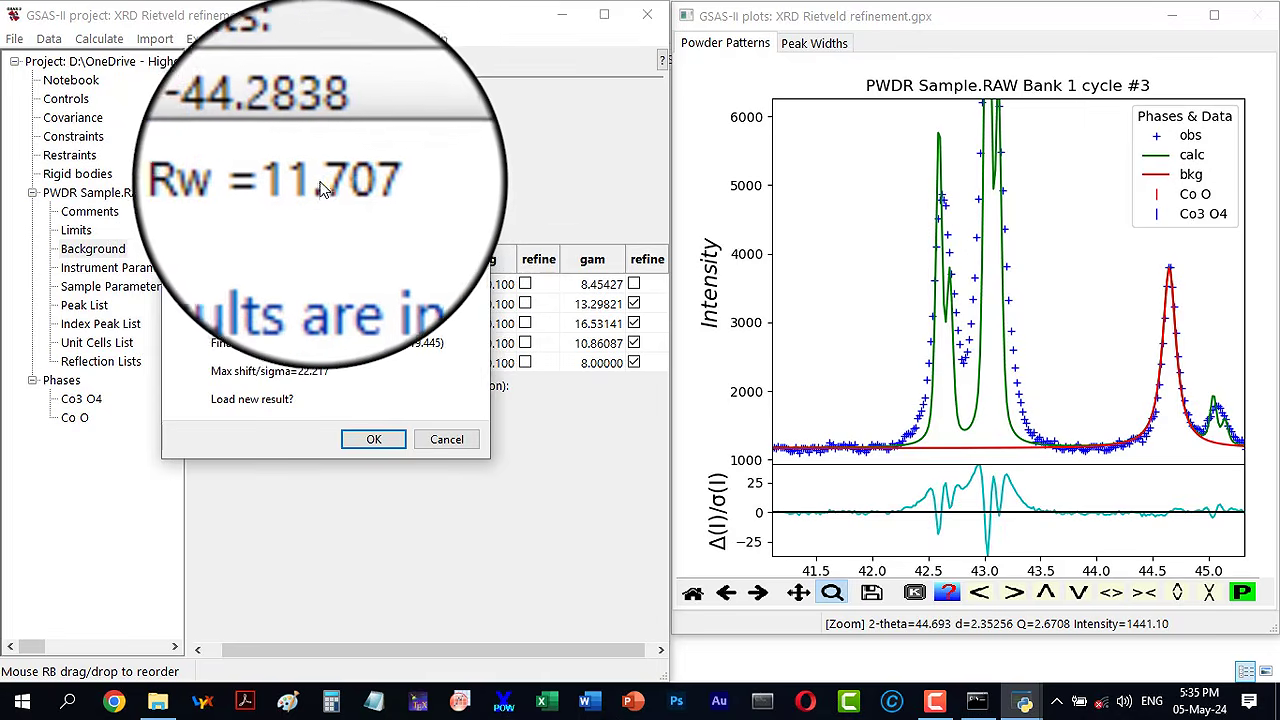
left_click(362, 441)
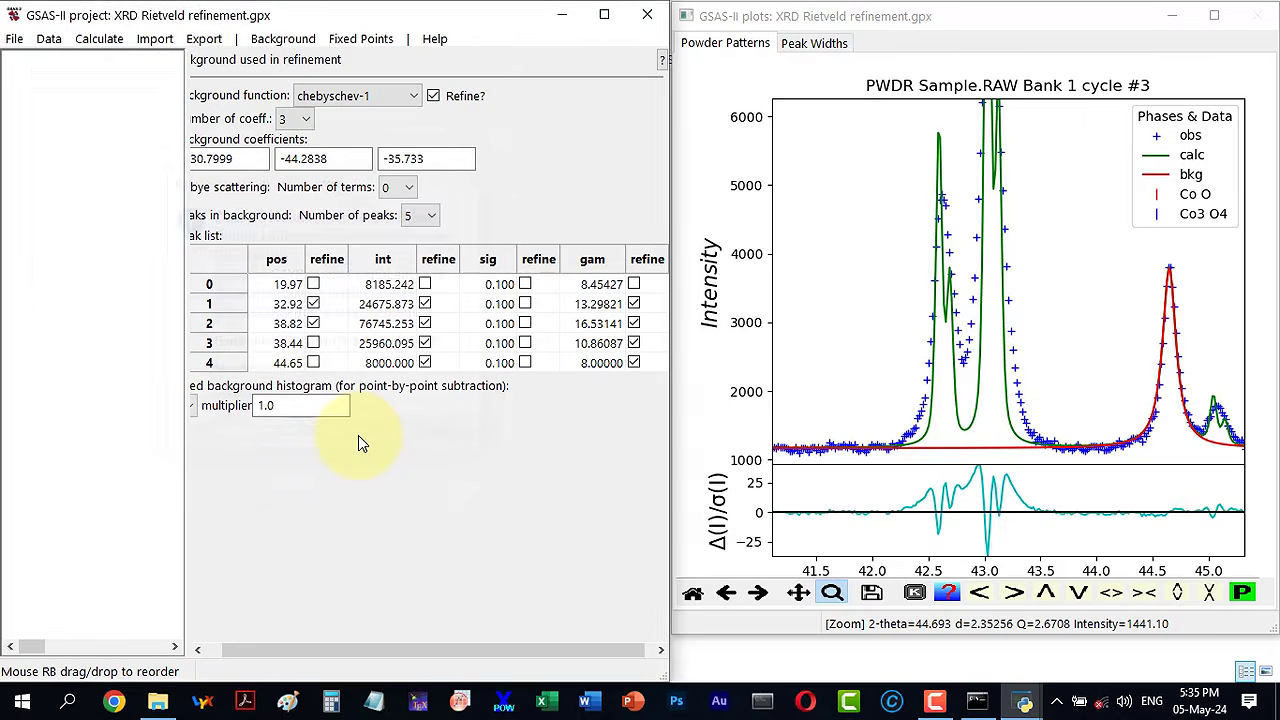
Step: Enable refinement of the fifth background peak's position, run the refinement again and load the new result
left_click(313, 363)
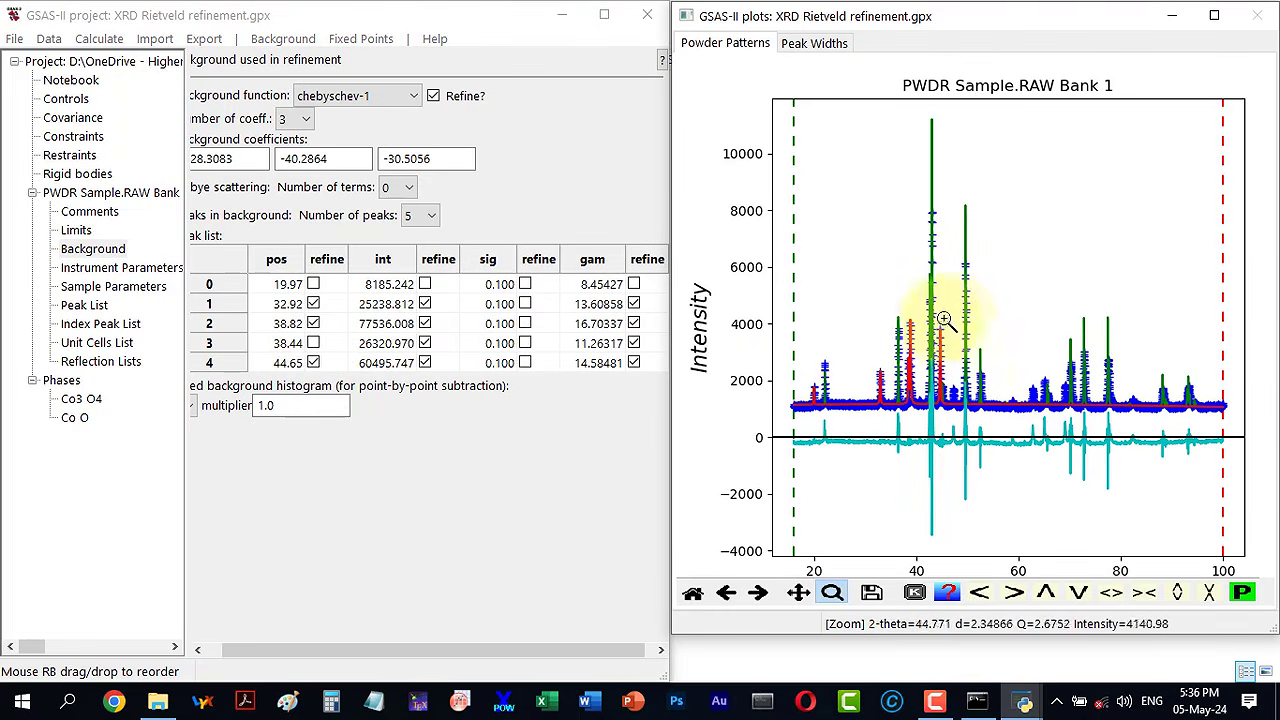
left_click_drag(953, 317, 931, 411)
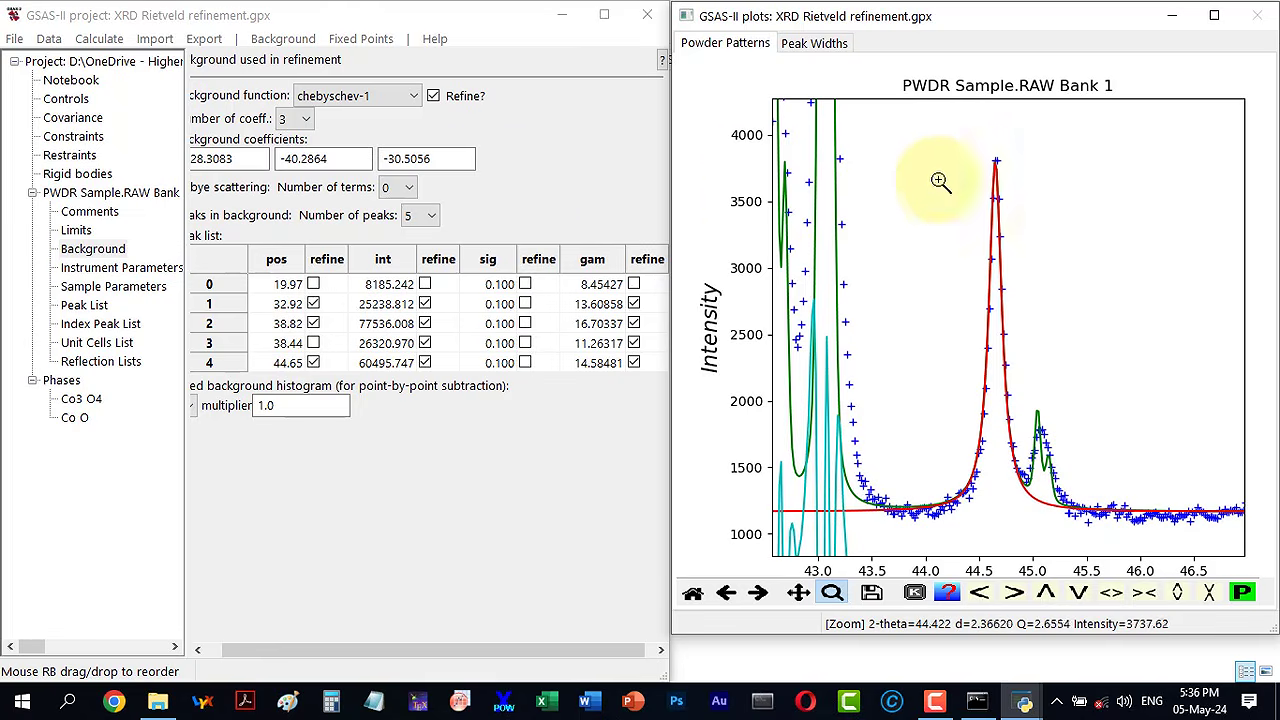
left_click(100, 38)
left_click(118, 98)
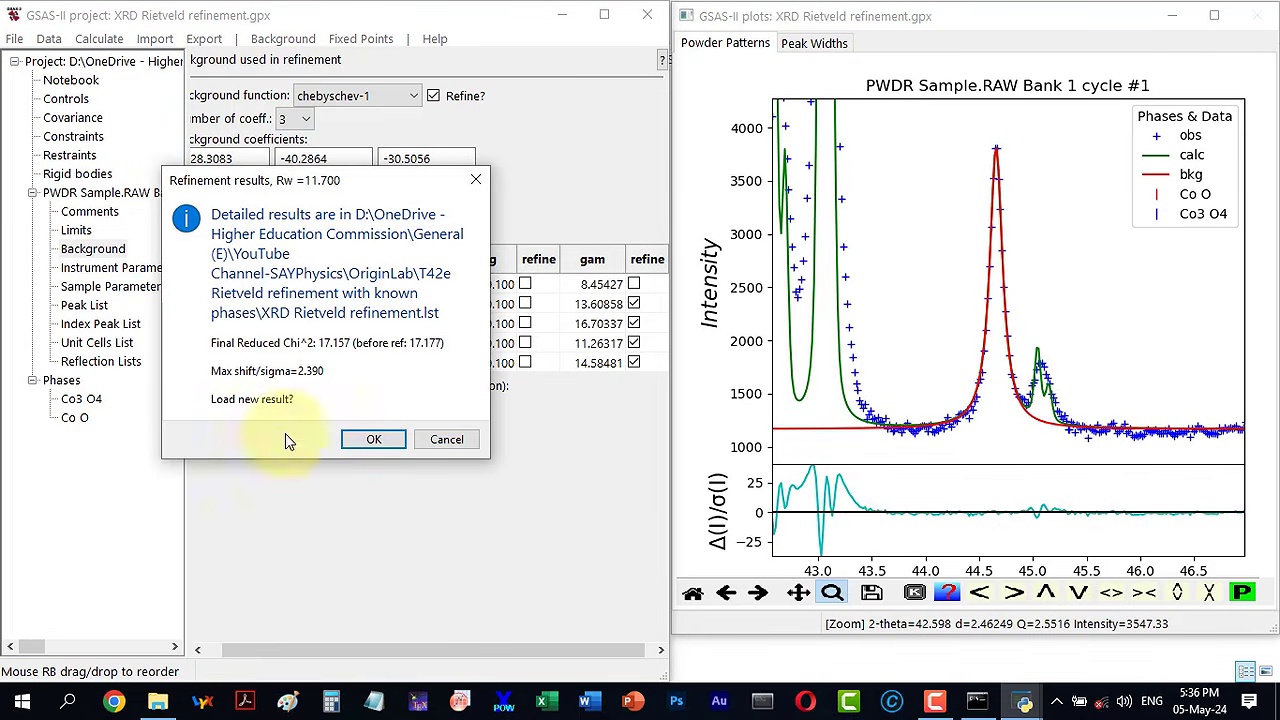
left_click(373, 439)
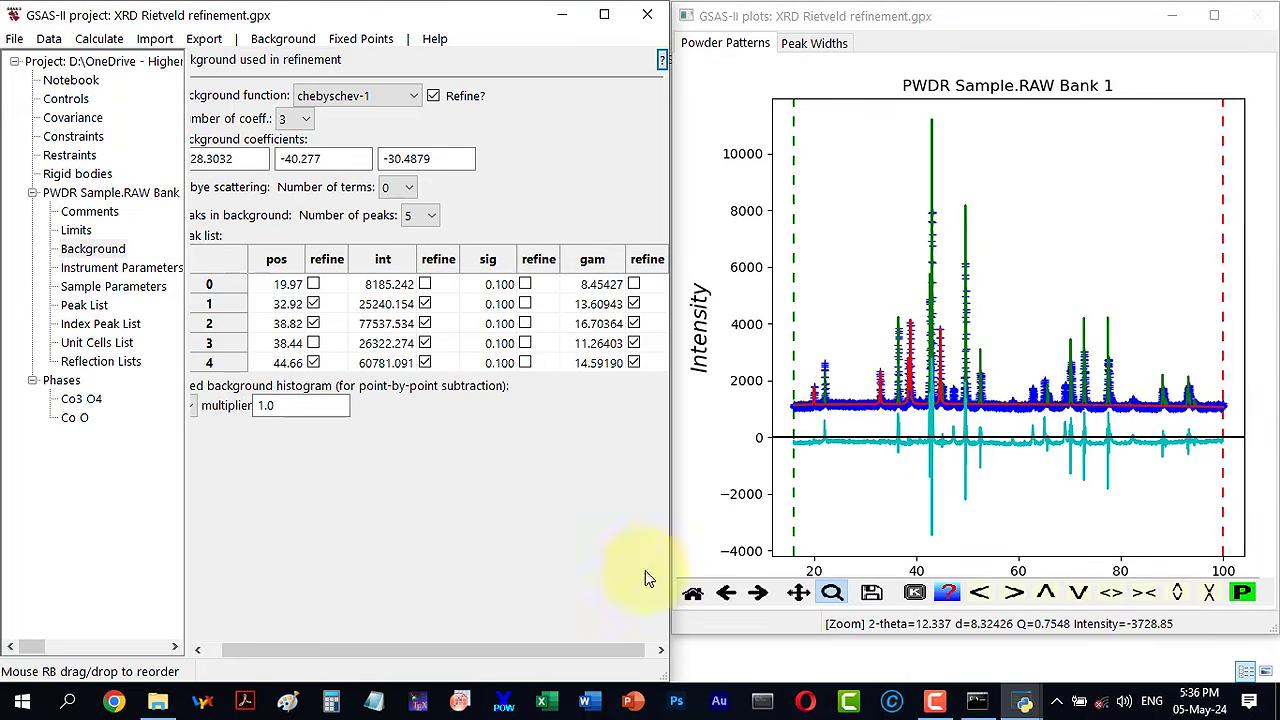
Step: Locate the unmatched peak beside the 45° reflection in the powder pattern and add a sixth background peak at position 47.24
left_click(60, 381)
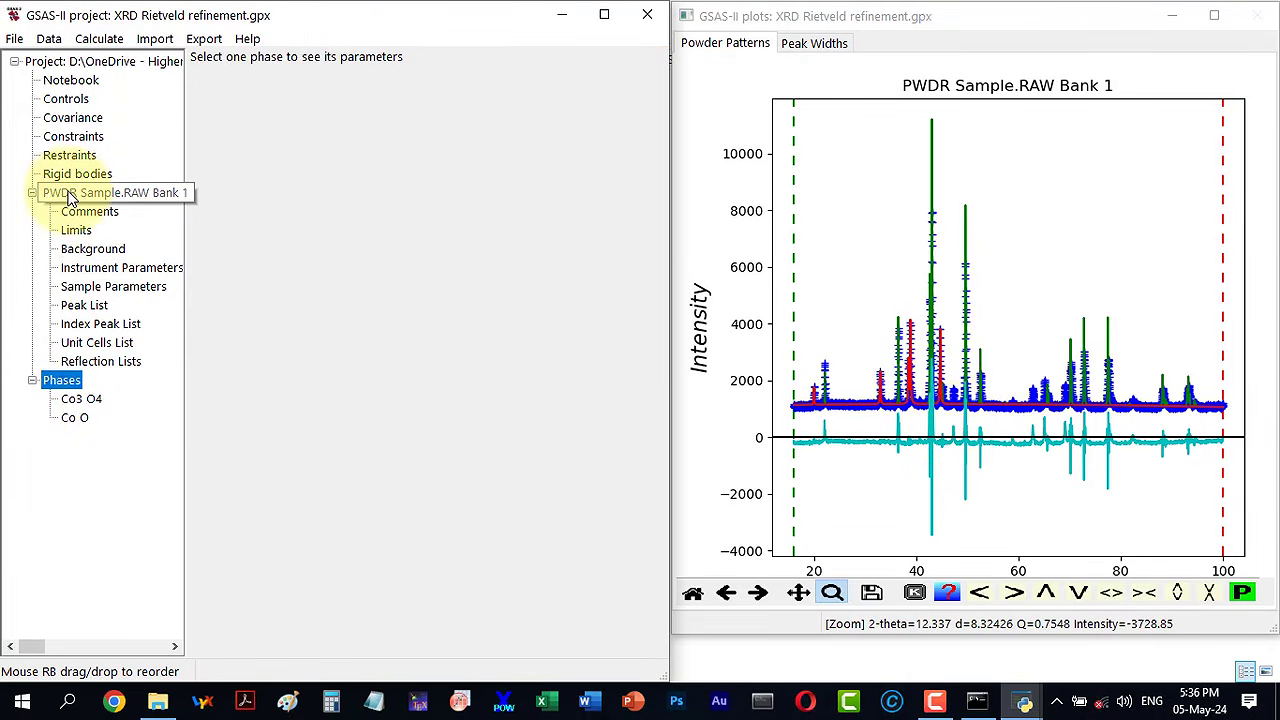
left_click(57, 190)
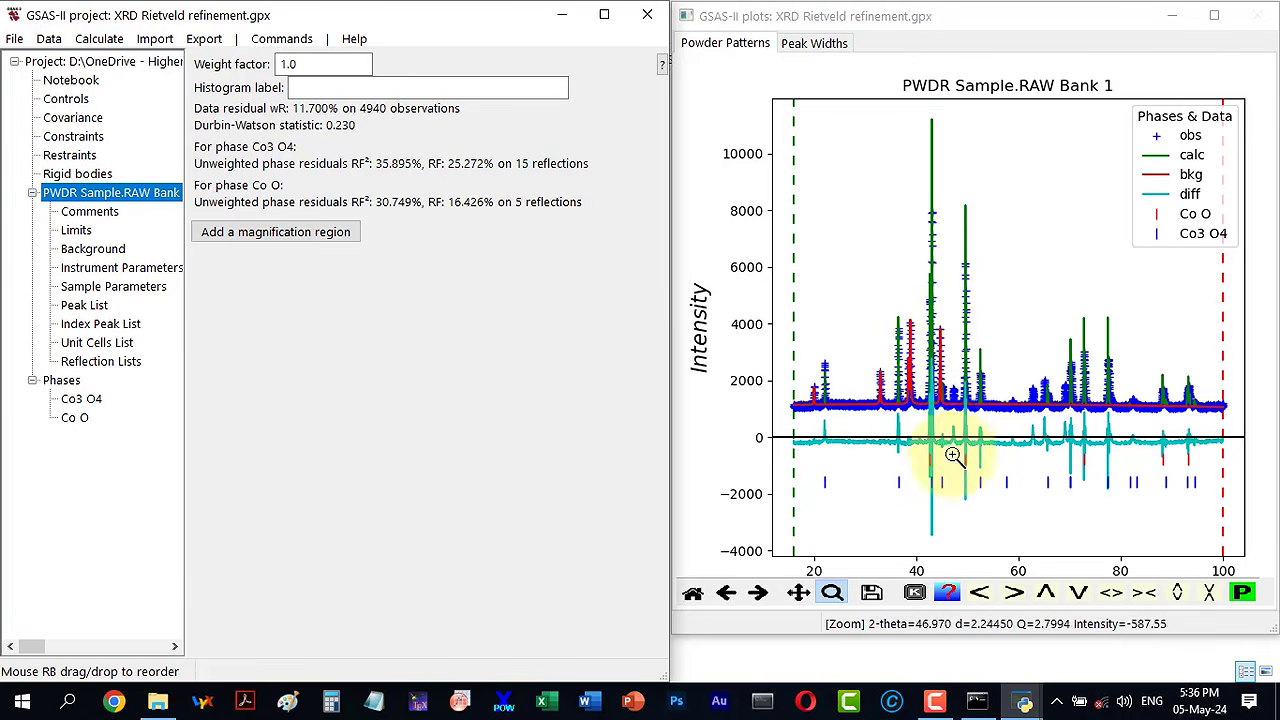
left_click_drag(925, 340, 967, 410)
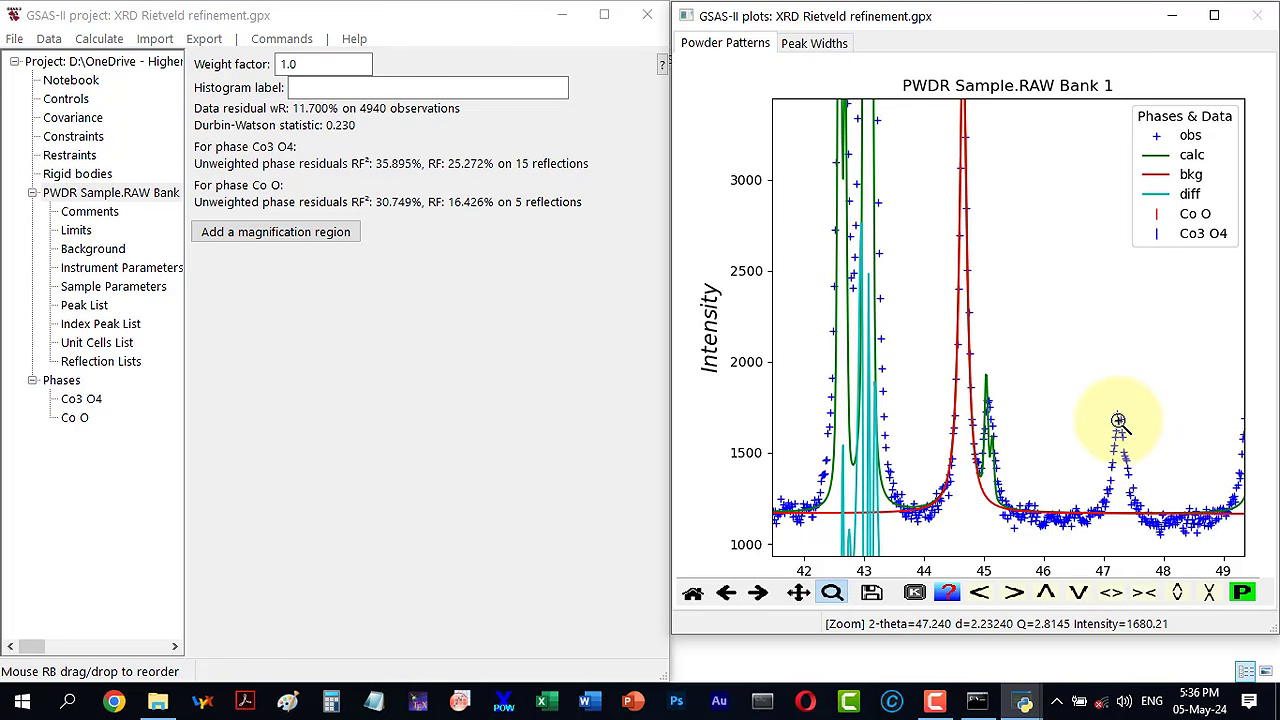
left_click(78, 250)
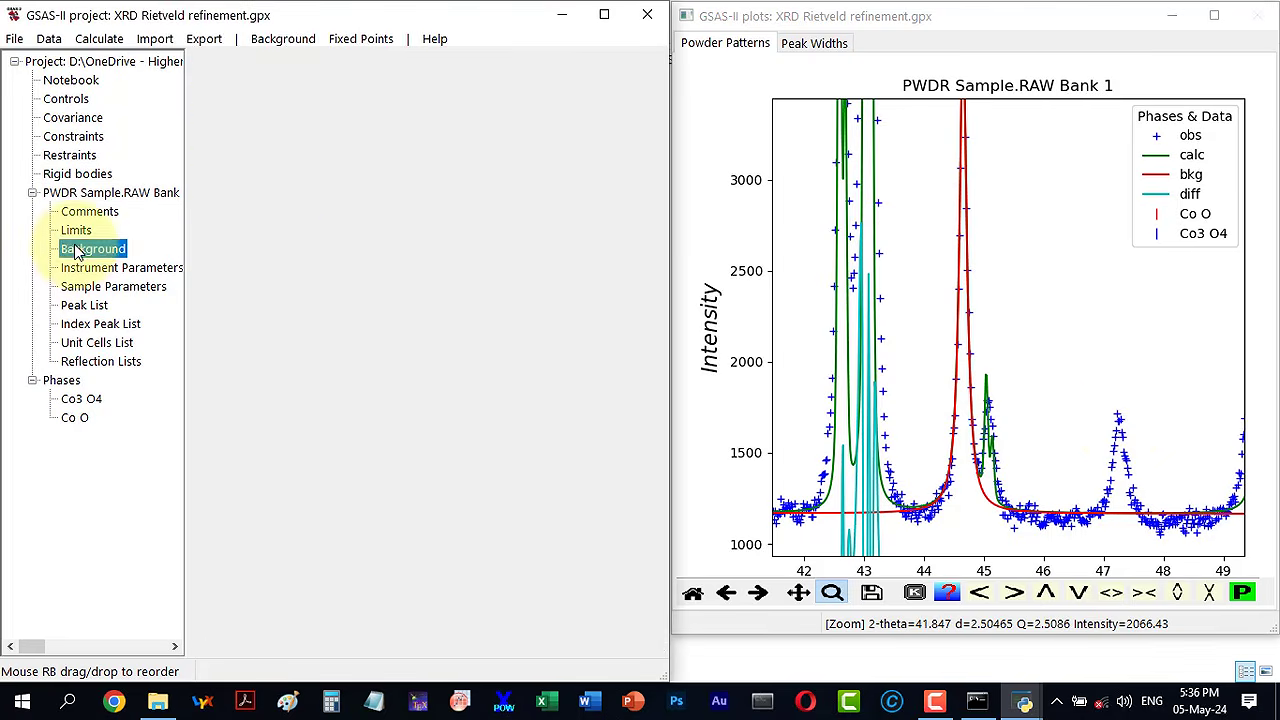
left_click(435, 217)
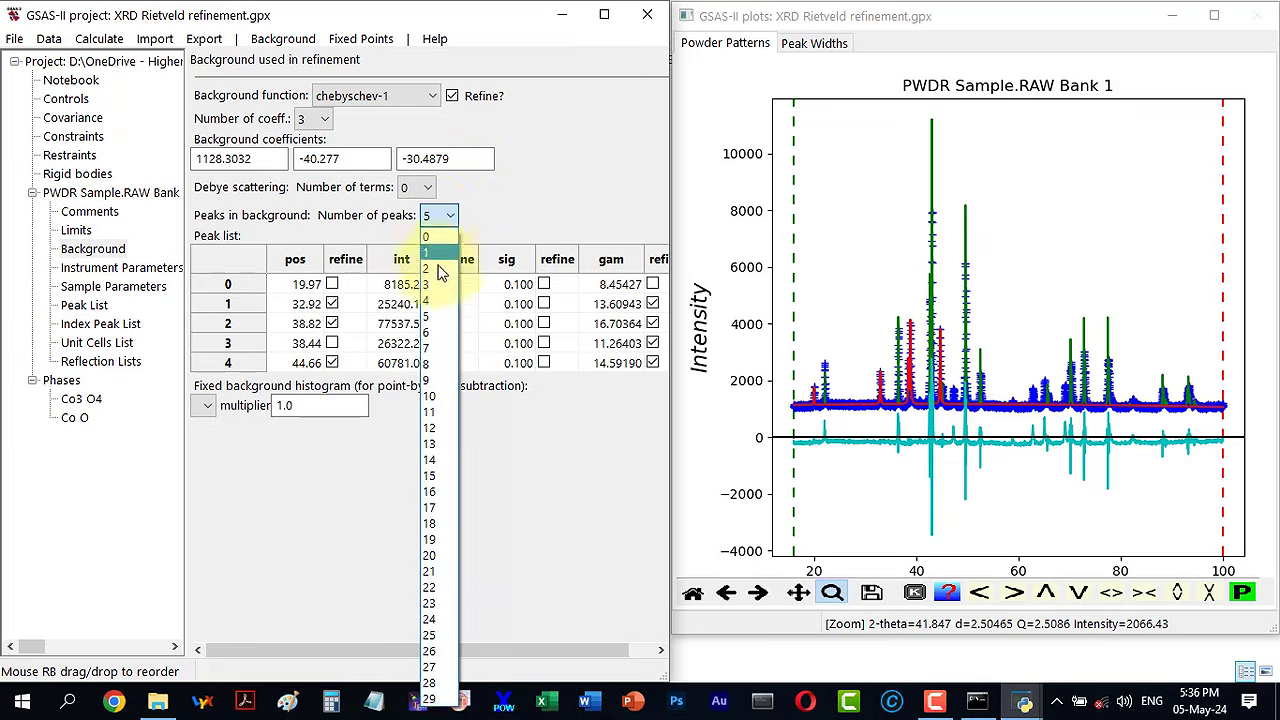
left_click(438, 345)
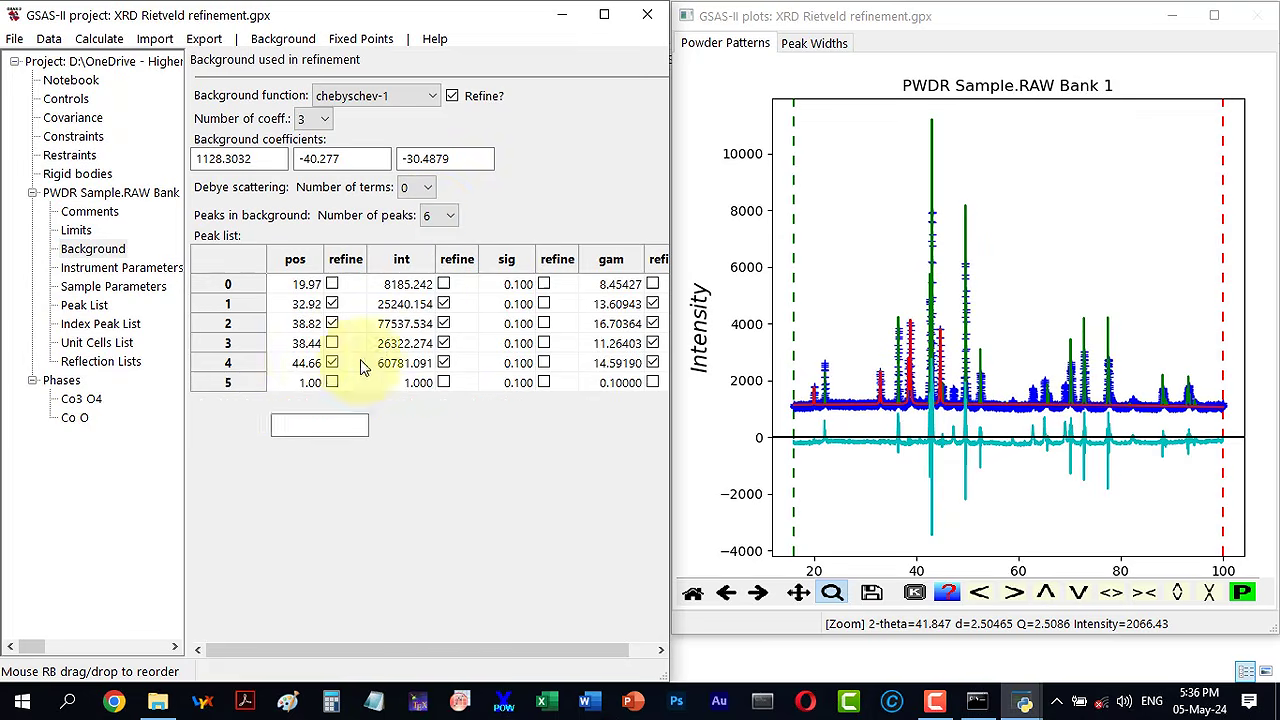
left_click(306, 384)
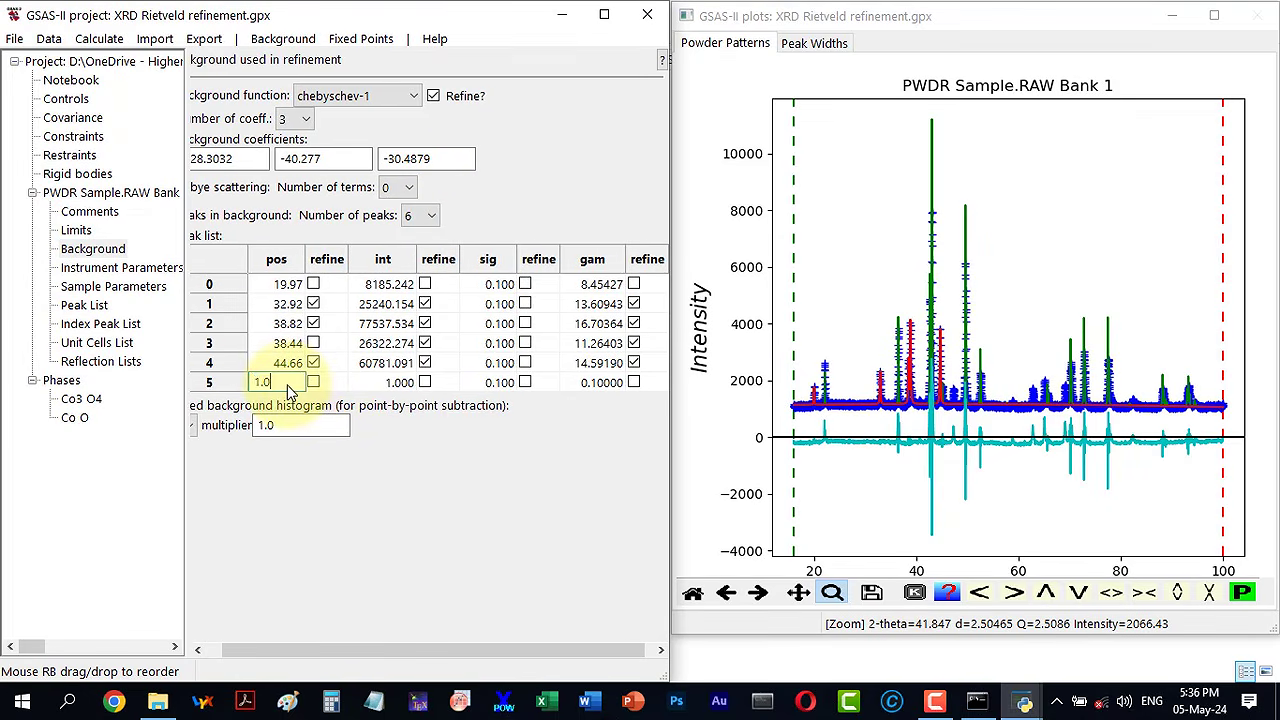
type("47.24")
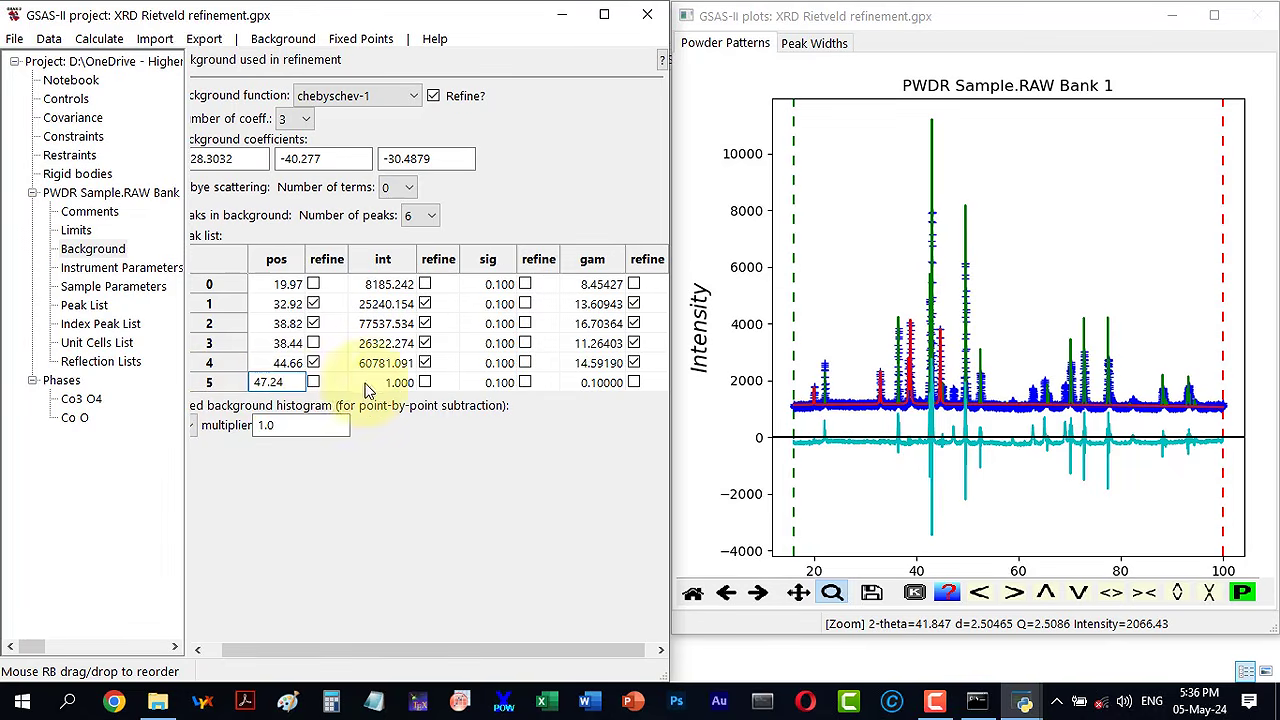
Step: Set the sixth background peak's intensity to 4000 and gam to 8, enabling refinement of both
left_click(398, 384)
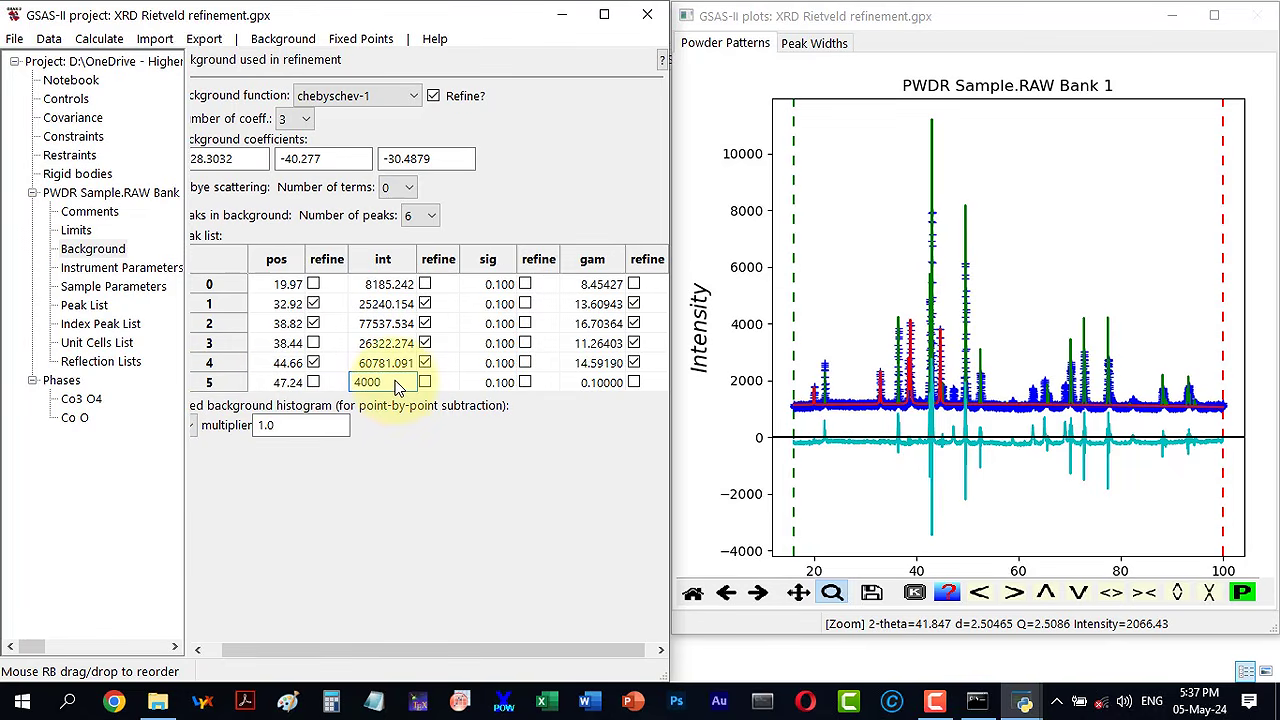
left_click(425, 383)
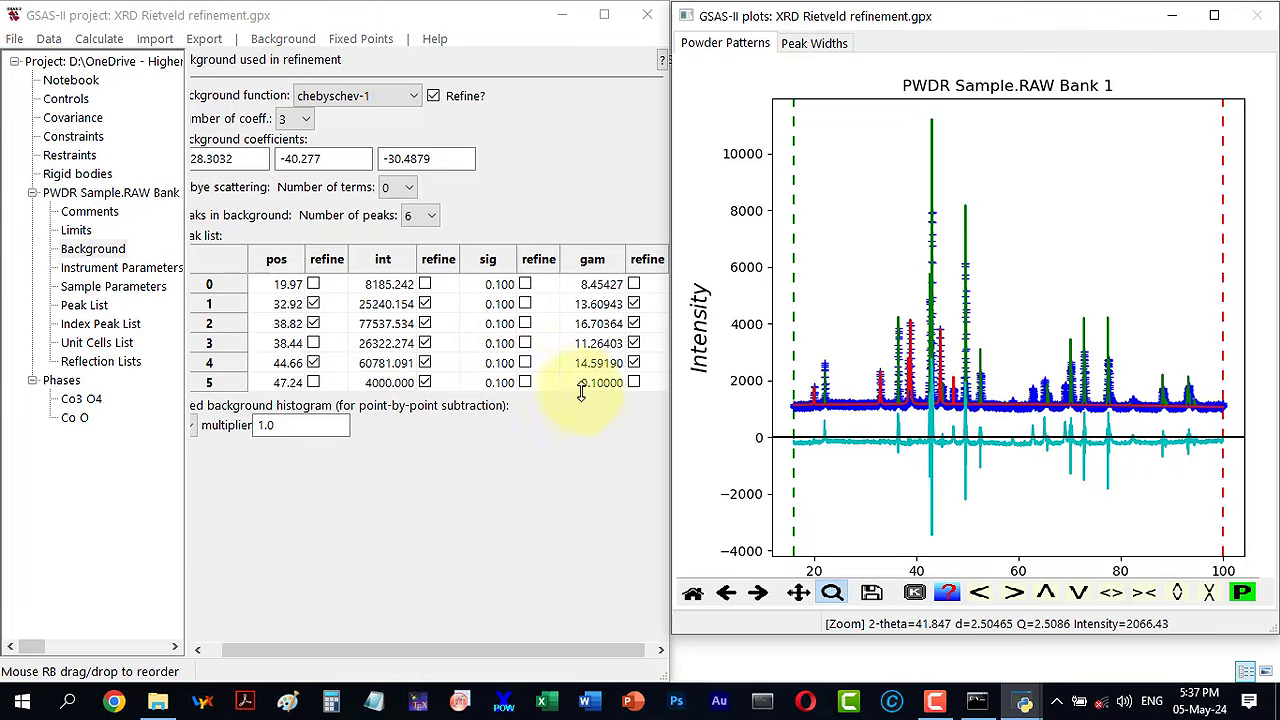
left_click(611, 390)
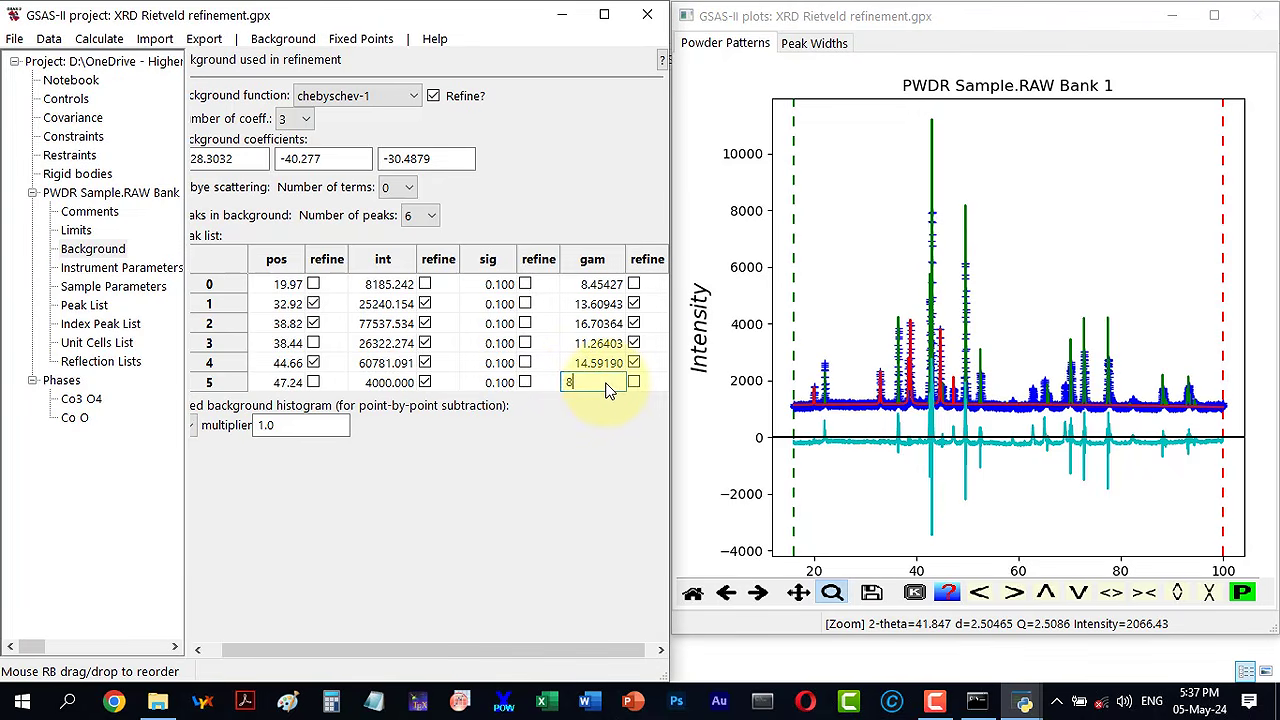
left_click(634, 384)
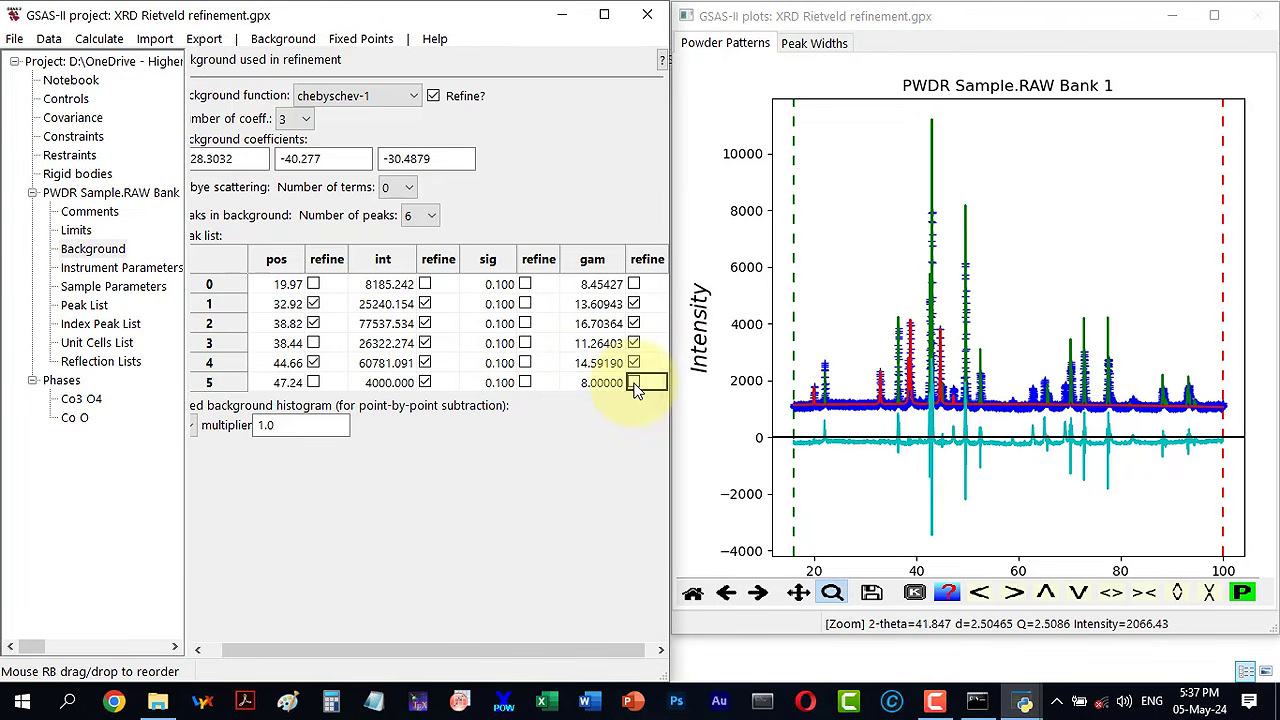
left_click(634, 384)
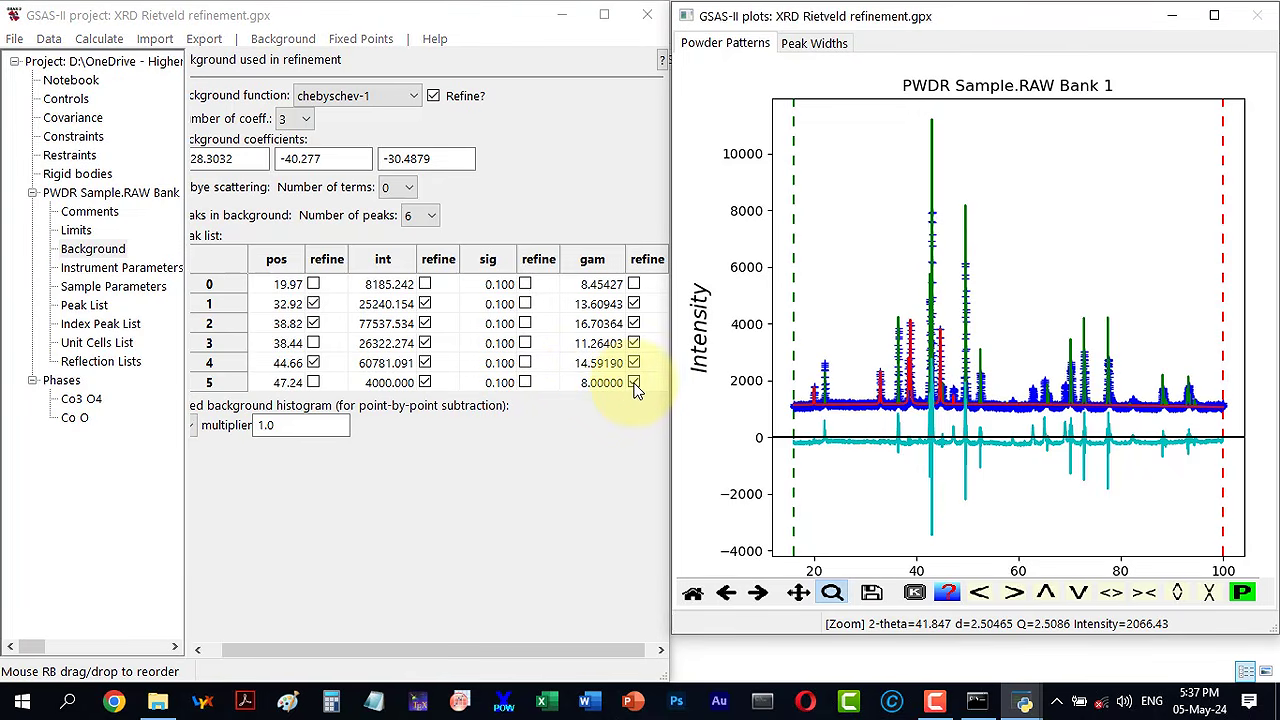
Step: Disable refinement of position, intensity and gam for all background peaks before the sixth one
left_click(315, 305)
left_click(315, 324)
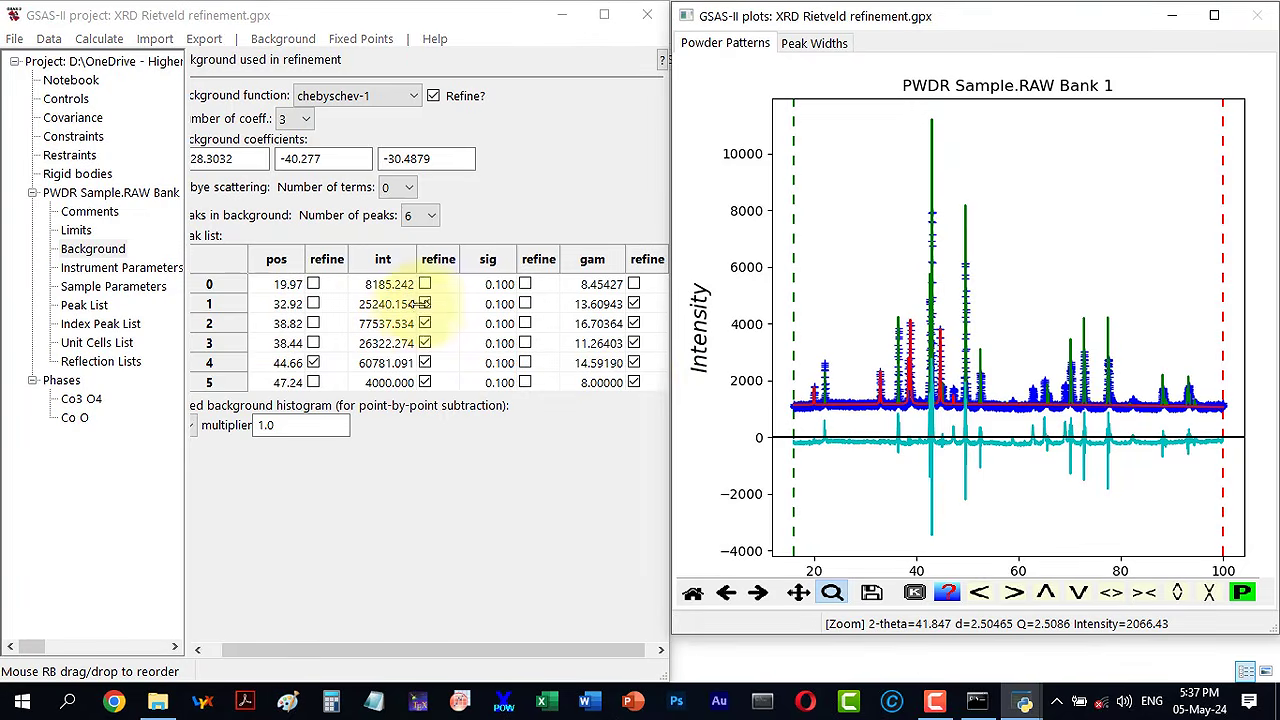
left_click(426, 305)
left_click(426, 325)
left_click(425, 323)
left_click(425, 343)
left_click(425, 363)
left_click(634, 304)
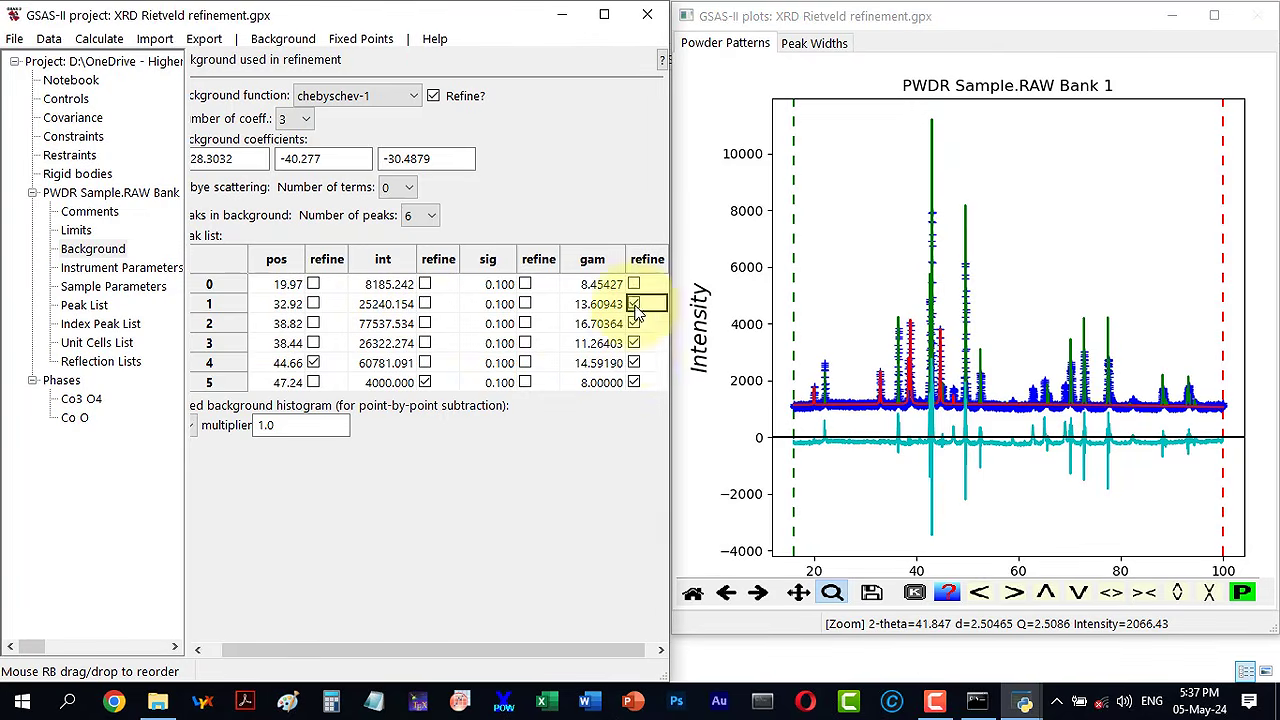
left_click(634, 324)
left_click(634, 343)
left_click(634, 363)
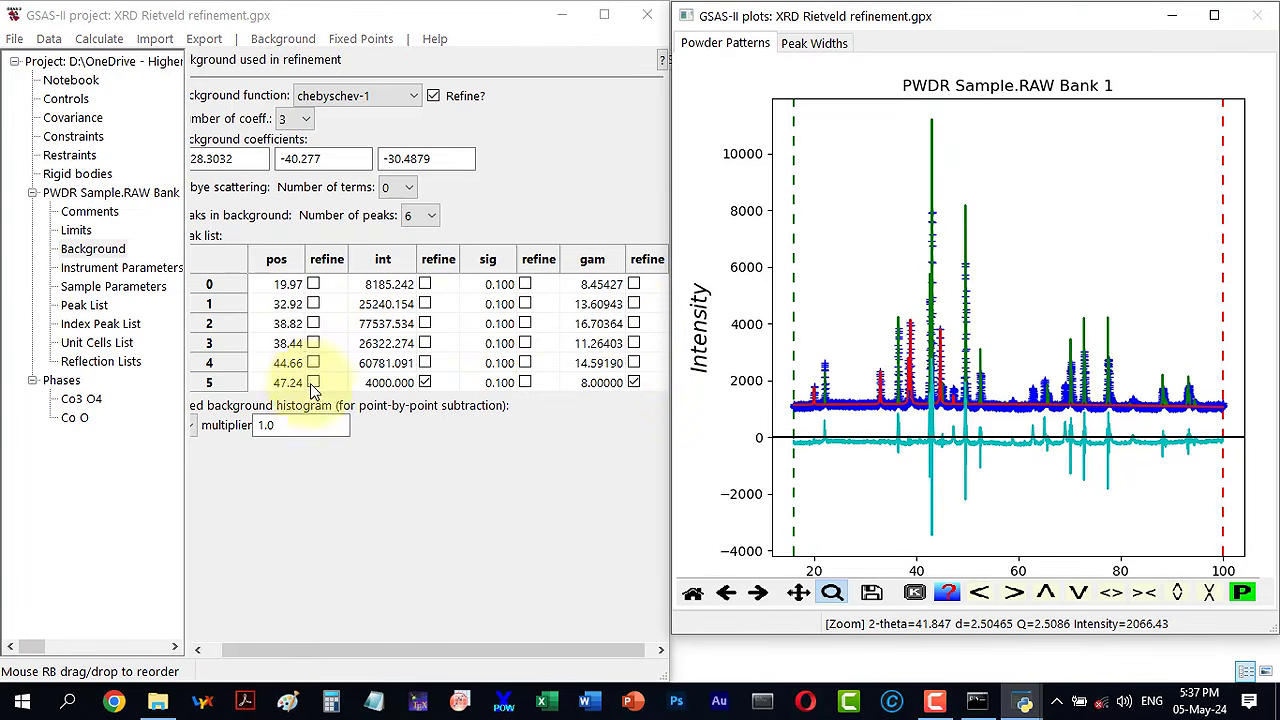
Step: Run the refinement with only the sixth background peak's intensity and gam enabled and load the new result
left_click_drag(941, 372, 960, 411)
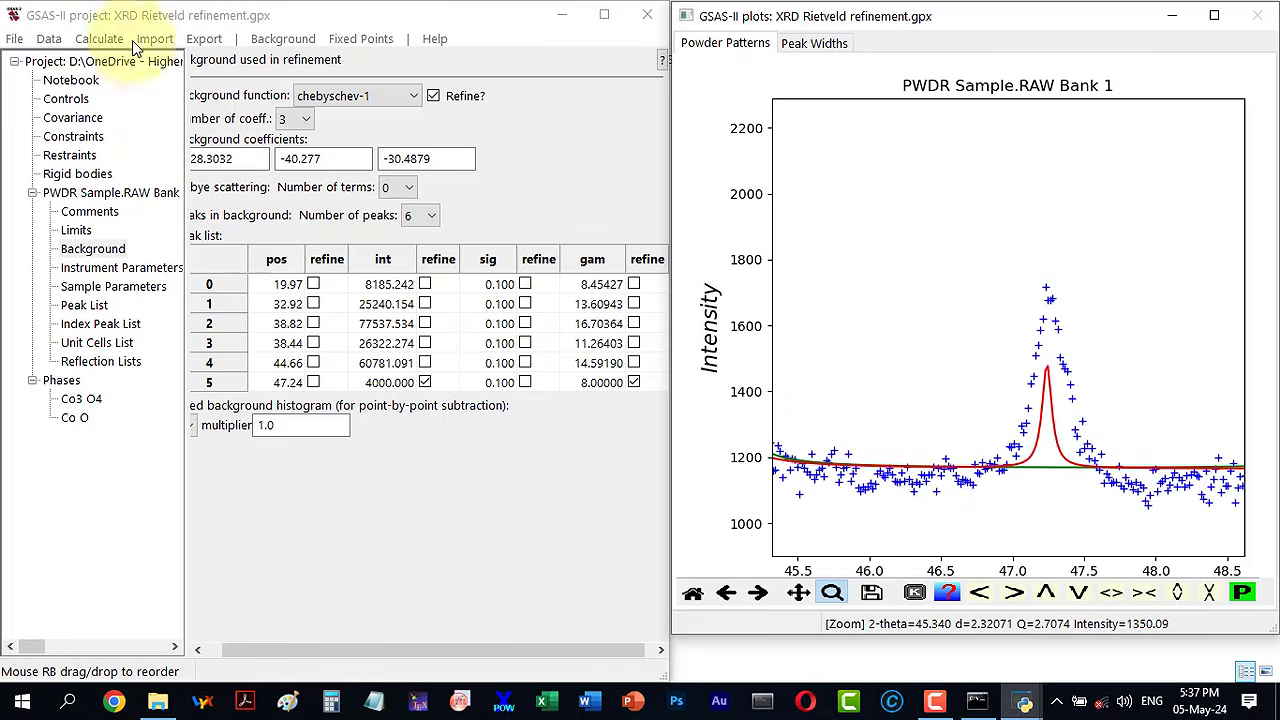
left_click(100, 42)
left_click(109, 104)
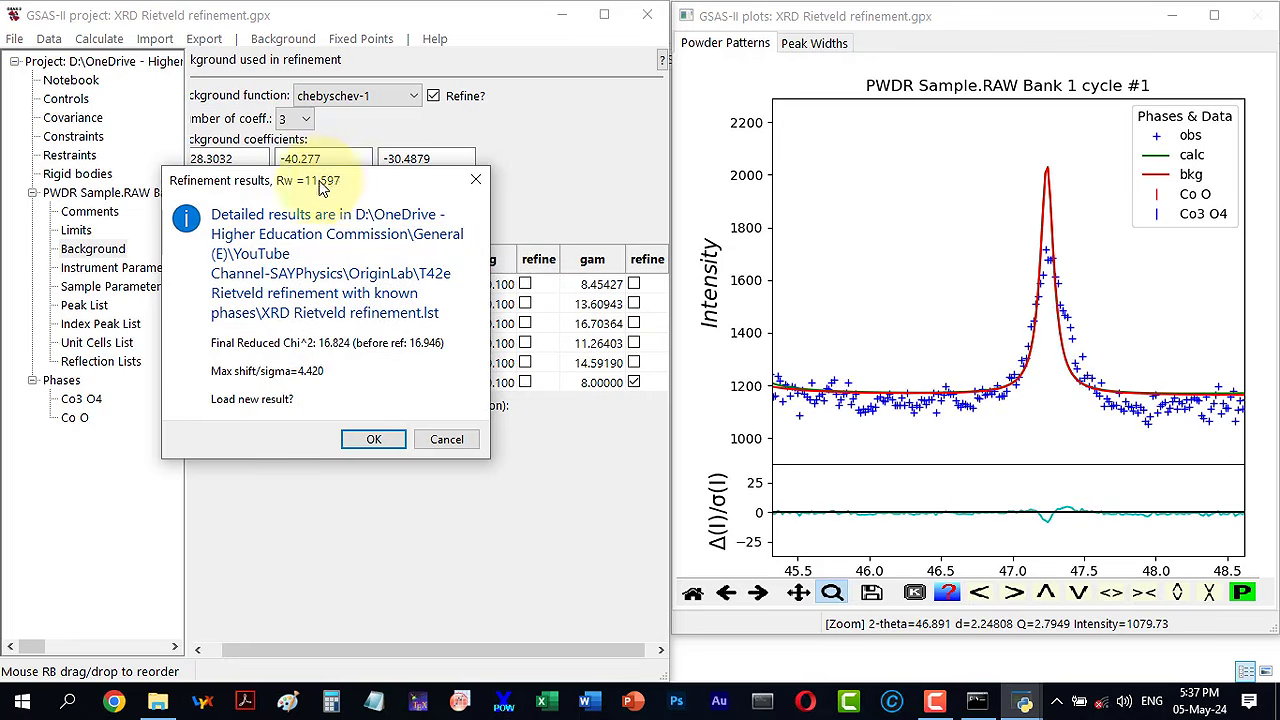
left_click(373, 439)
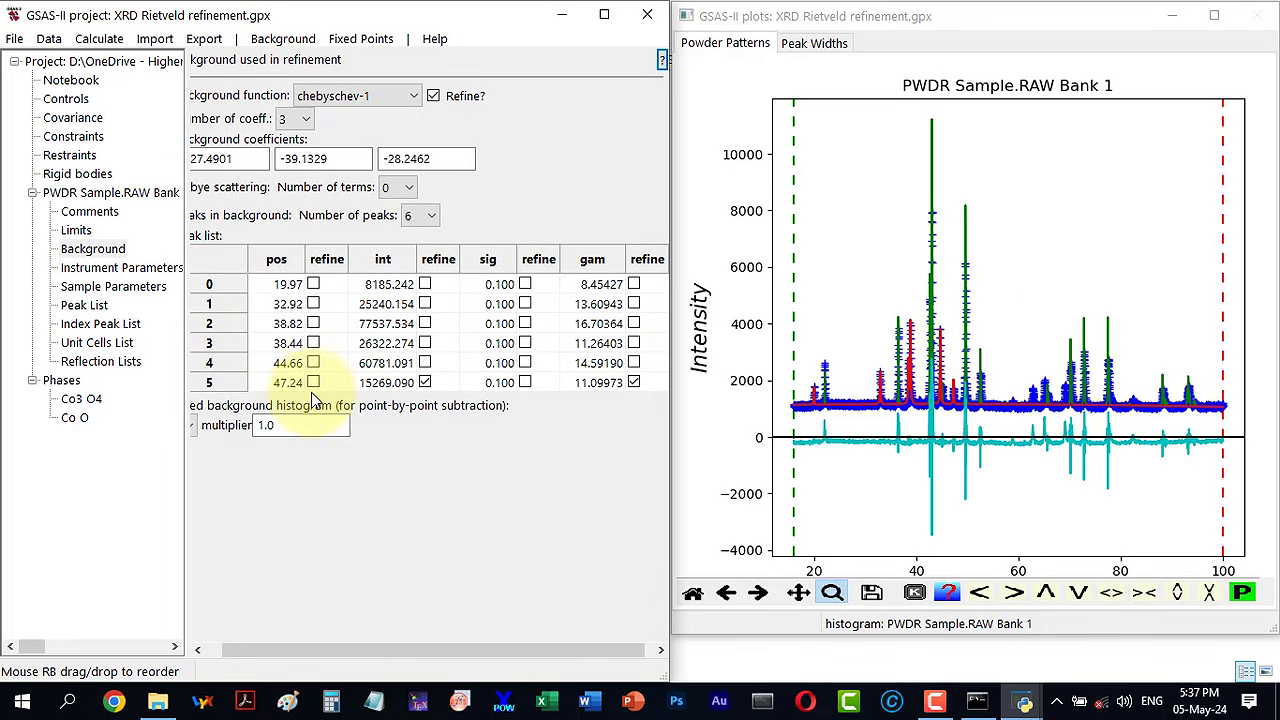
Step: Enable refinement of the sixth background peak's position, run the refinement again and load the new result
left_click(313, 385)
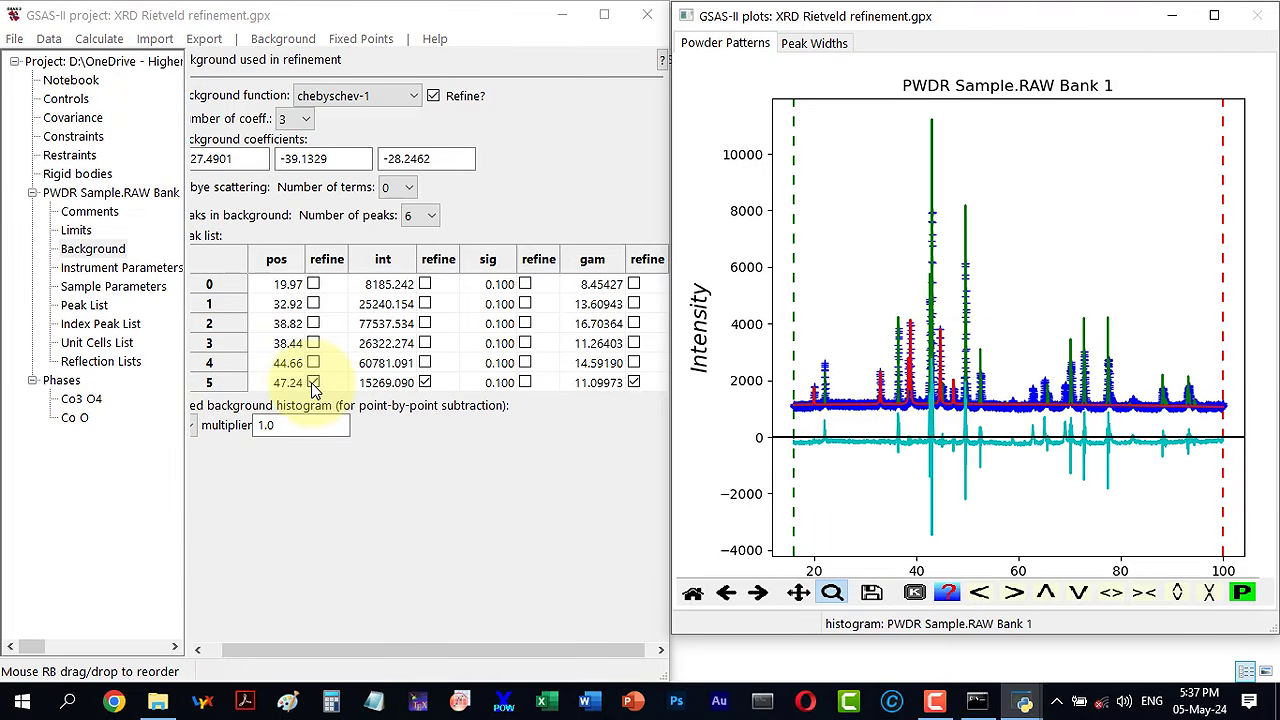
left_click(313, 384)
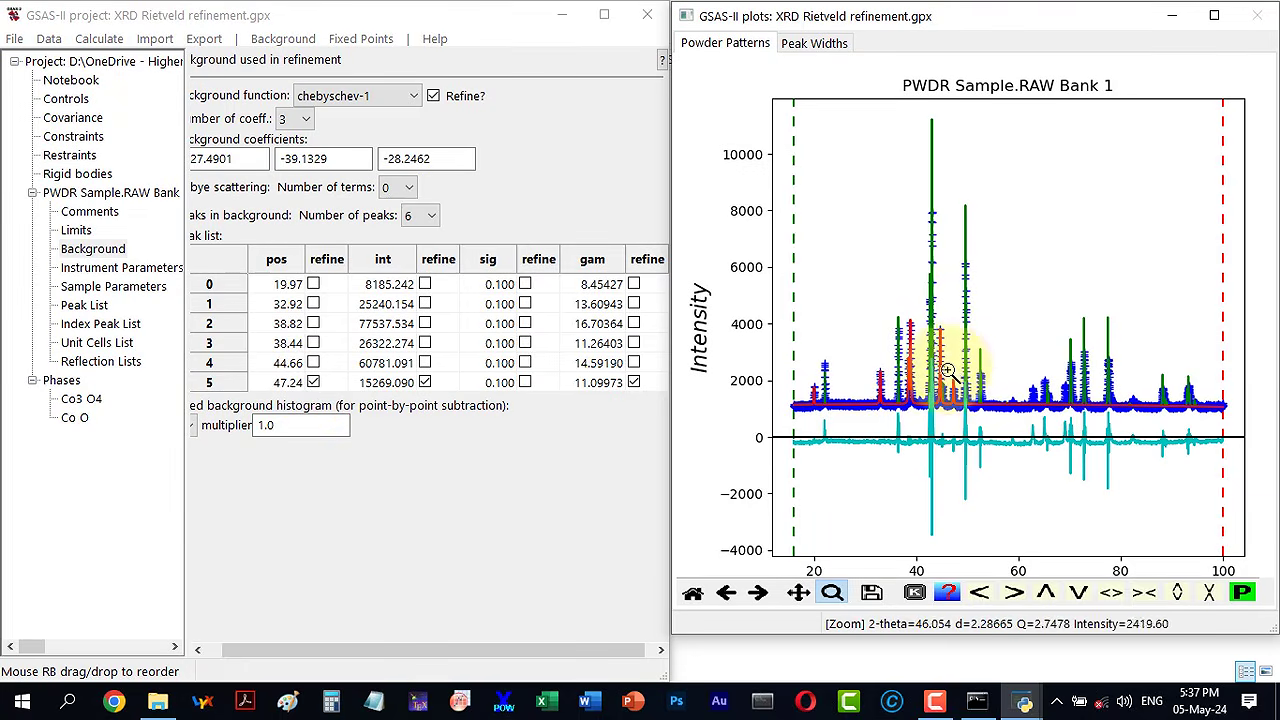
left_click_drag(947, 369, 959, 421)
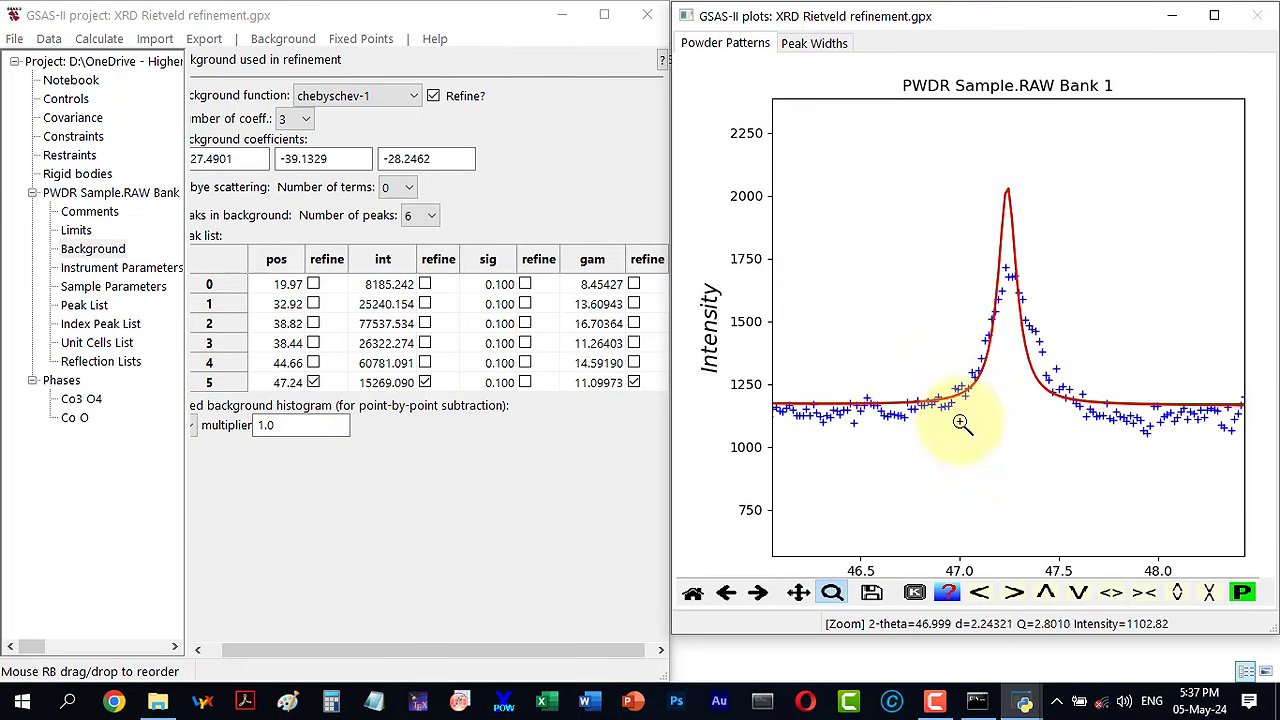
left_click(99, 38)
left_click(112, 106)
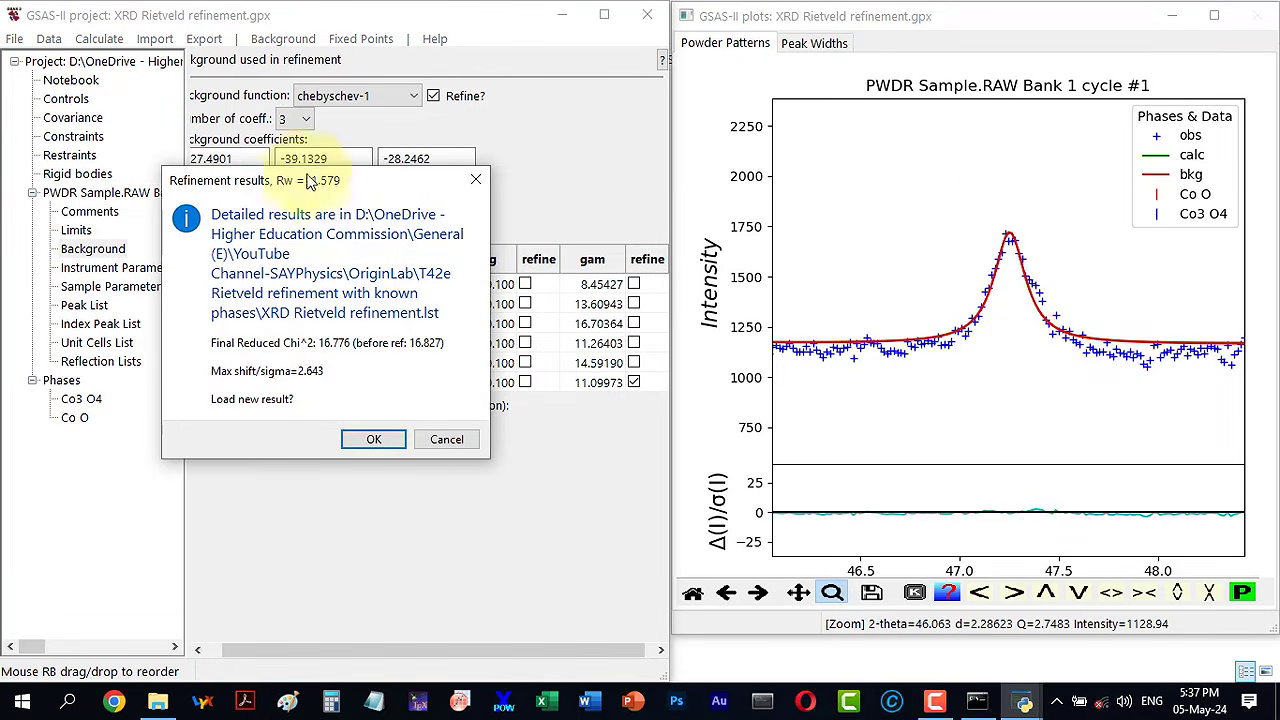
left_click(374, 439)
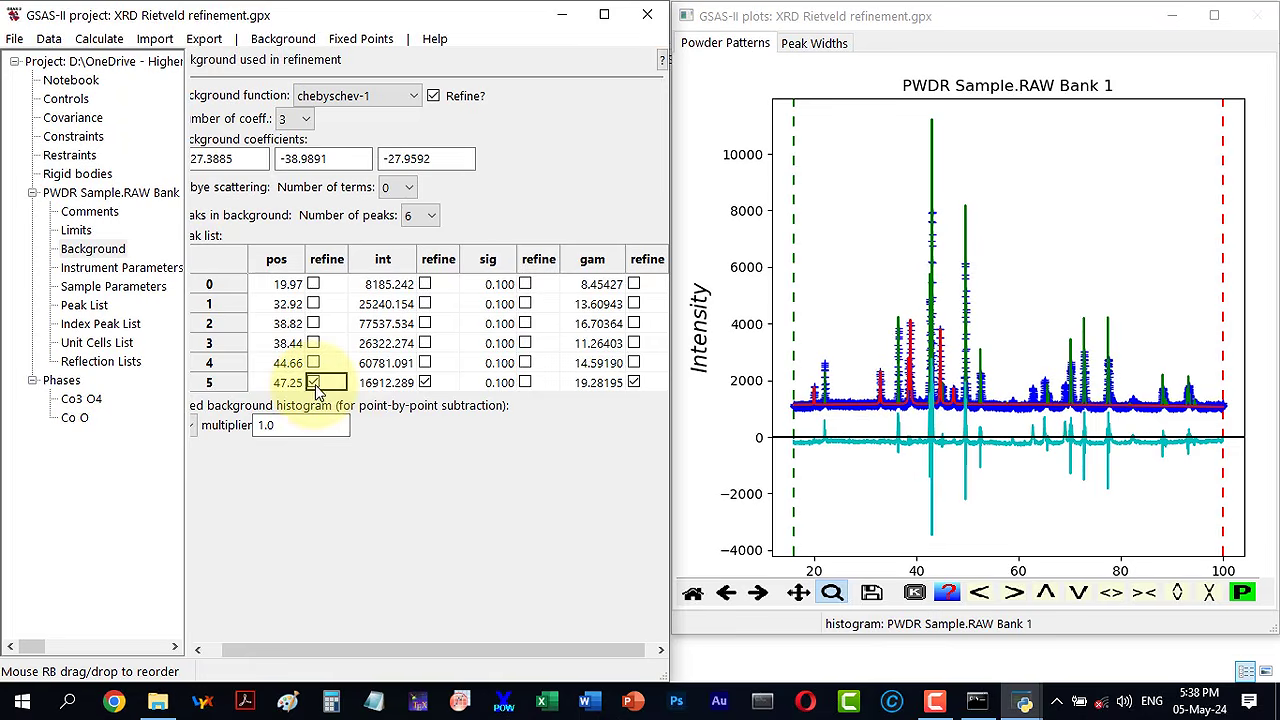
Step: Disable refinement of the sixth background peak's position, intensity and gam
left_click(313, 382)
left_click(425, 382)
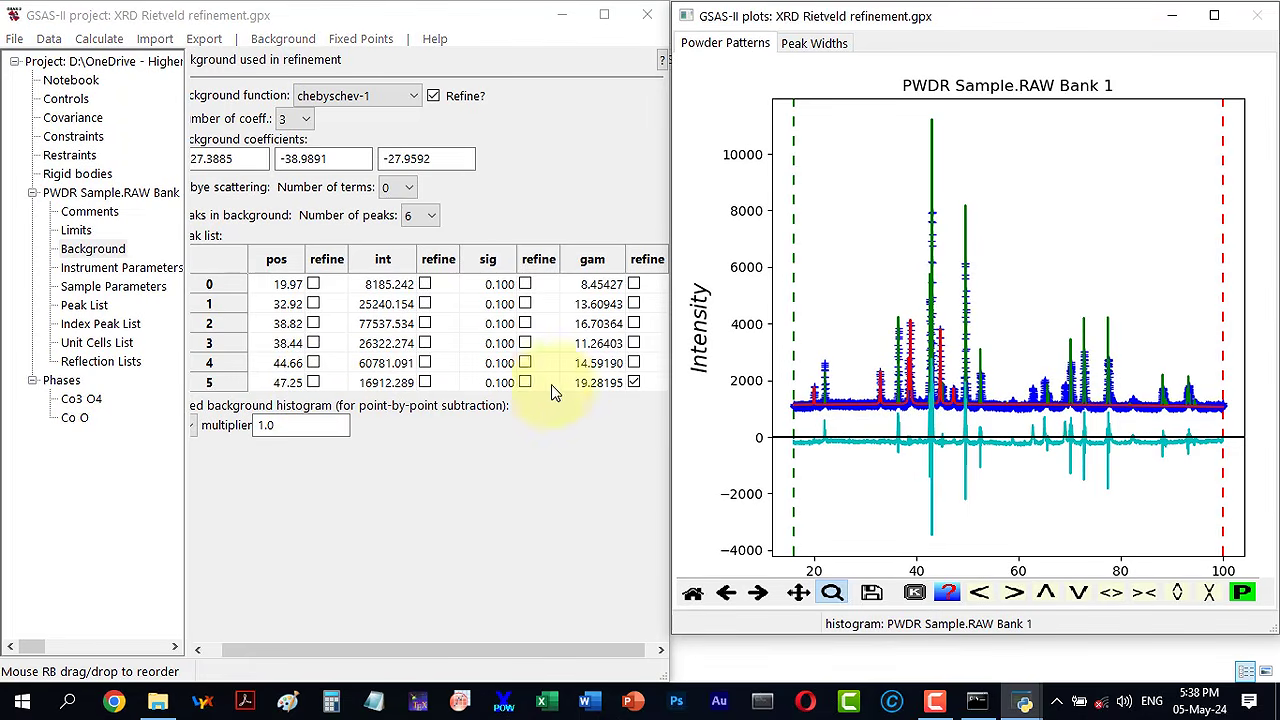
left_click(634, 382)
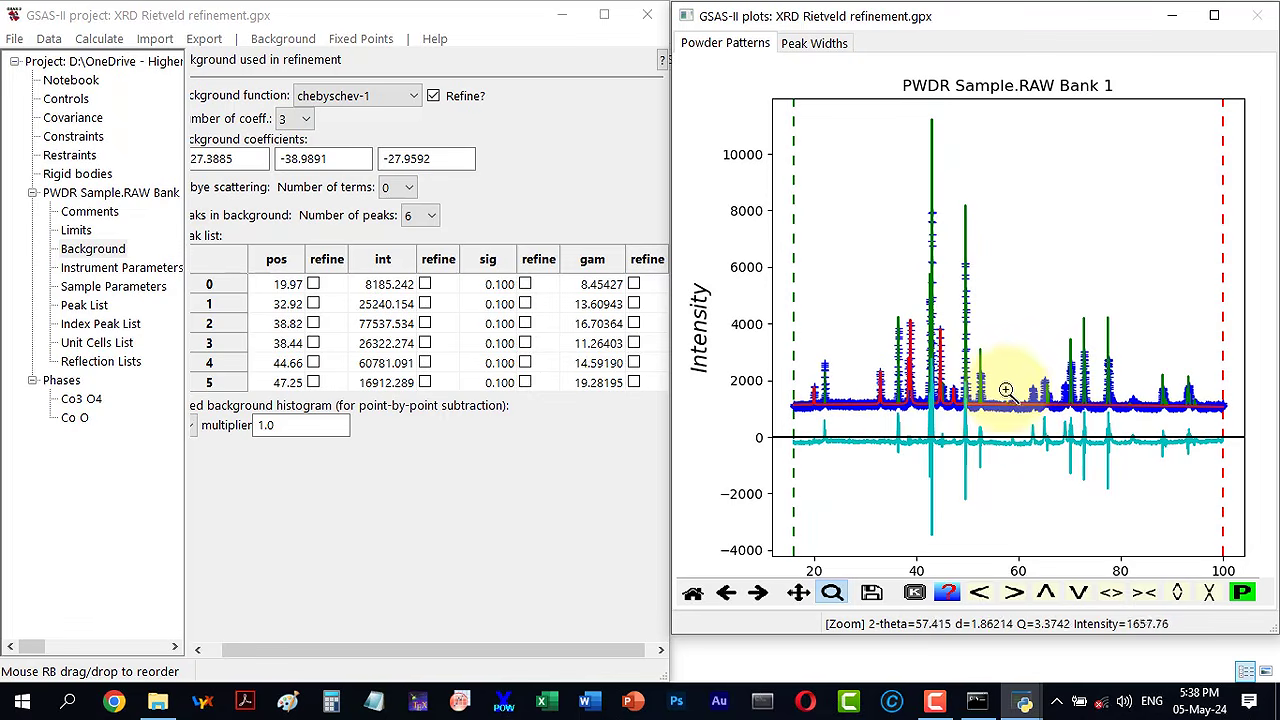
Step: Add a seventh background peak at position 58.82 with intensity 2000 and gam 8, enabling refinement of its intensity and gam
left_click_drag(1005, 390, 1021, 450)
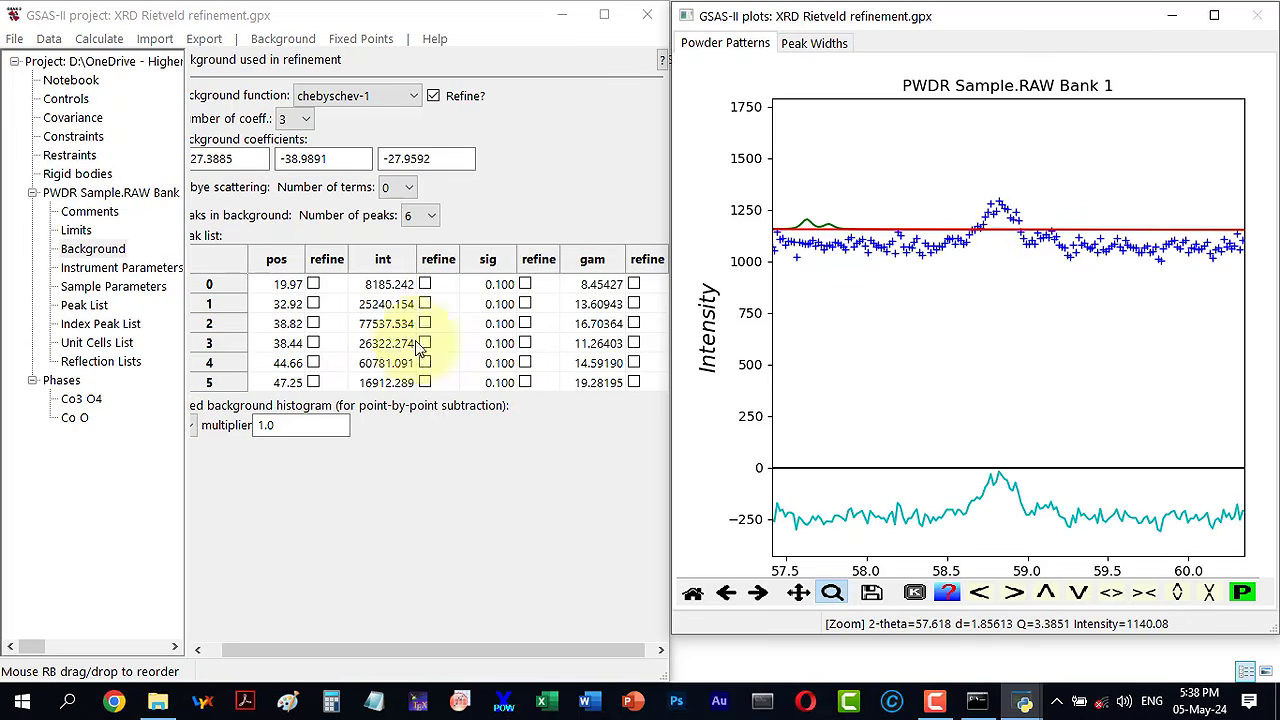
left_click(418, 216)
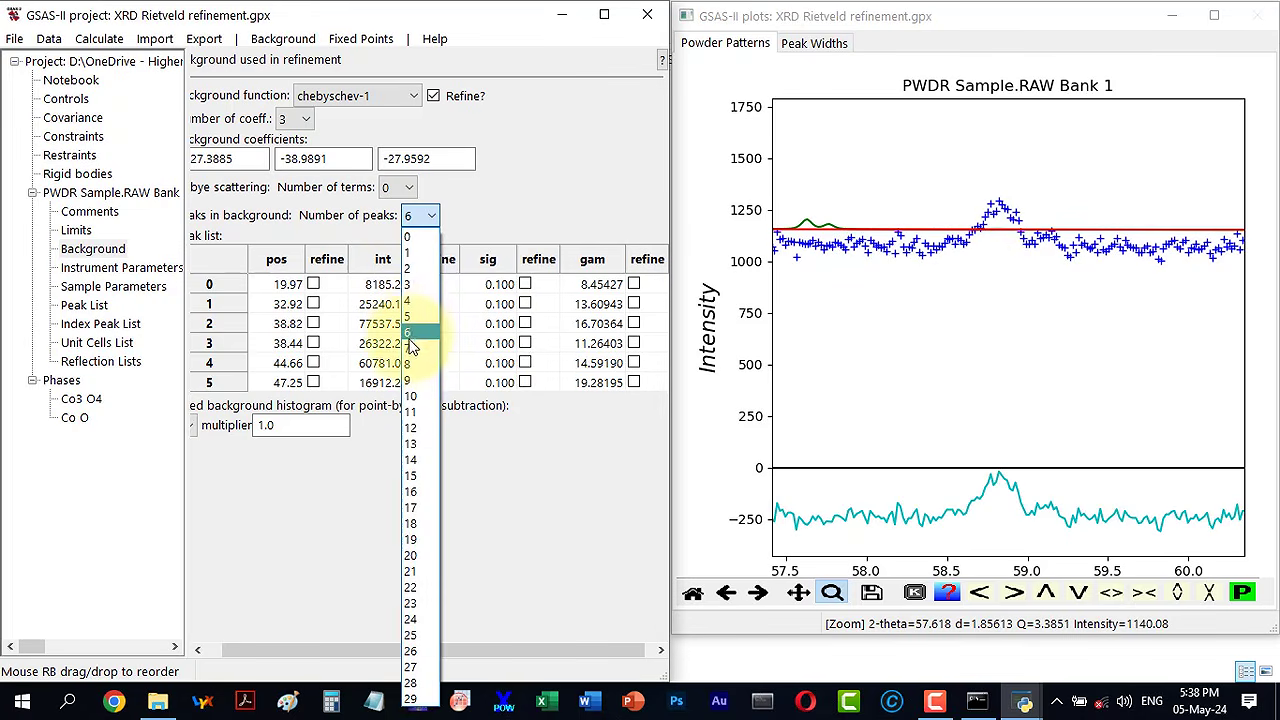
left_click(409, 348)
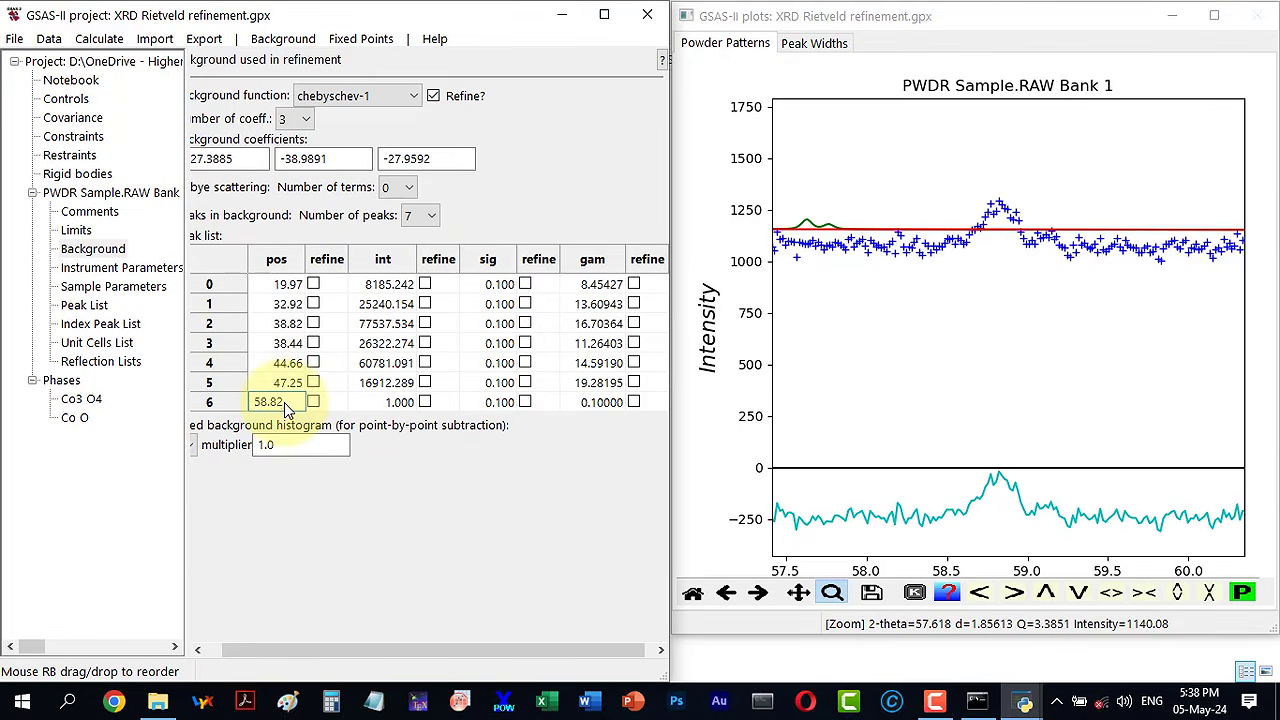
left_click(425, 402)
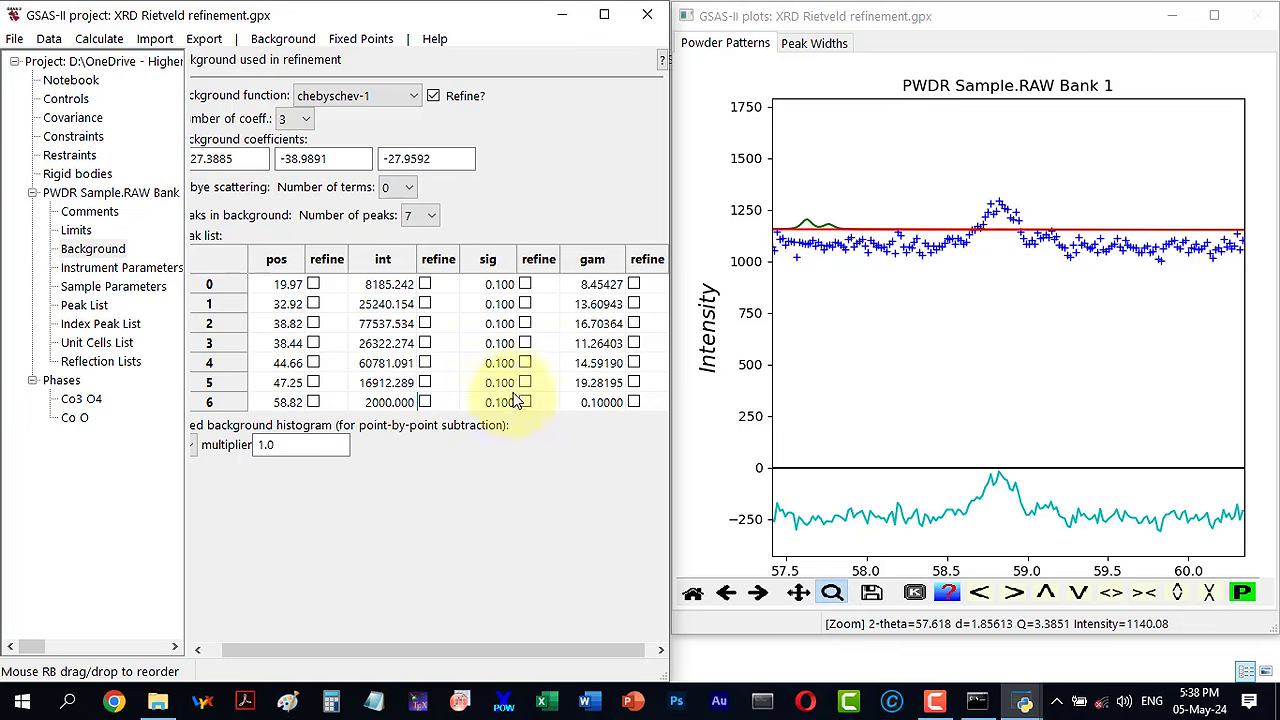
left_click(635, 405)
double_click(600, 402)
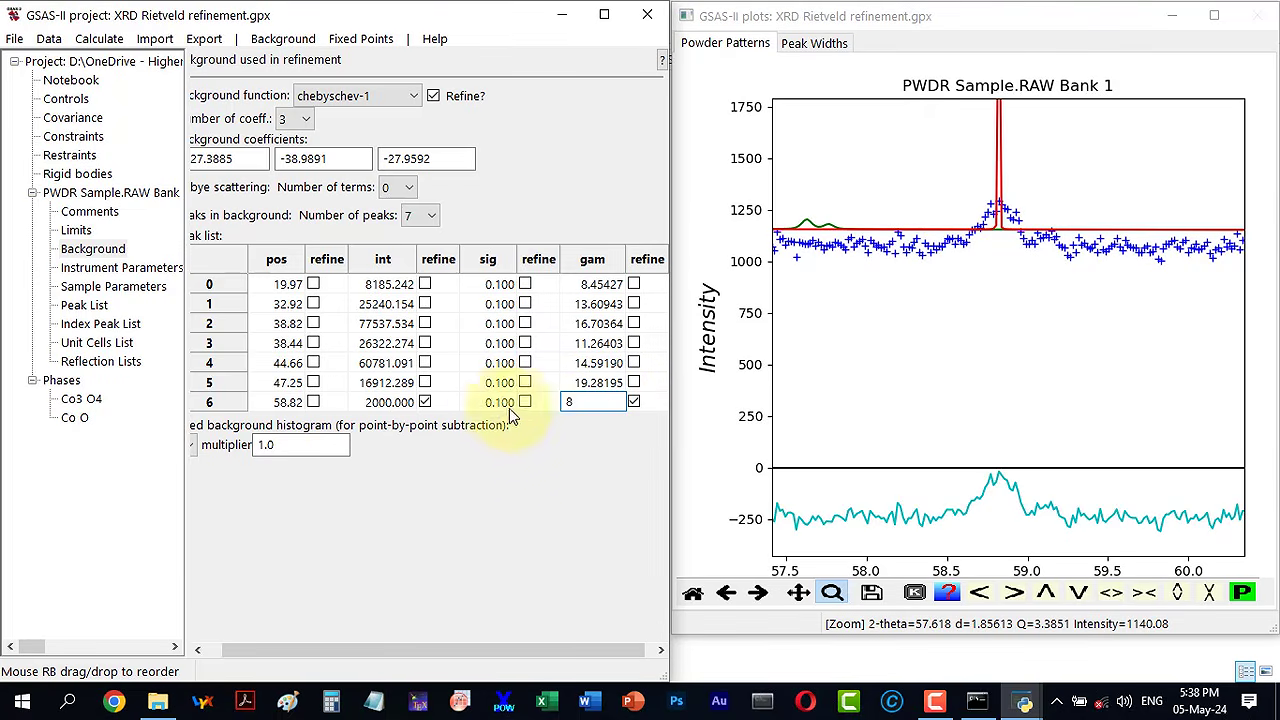
Step: Run the refinement with the seventh background peak's intensity and gam enabled and load the new result
left_click(112, 48)
left_click(115, 80)
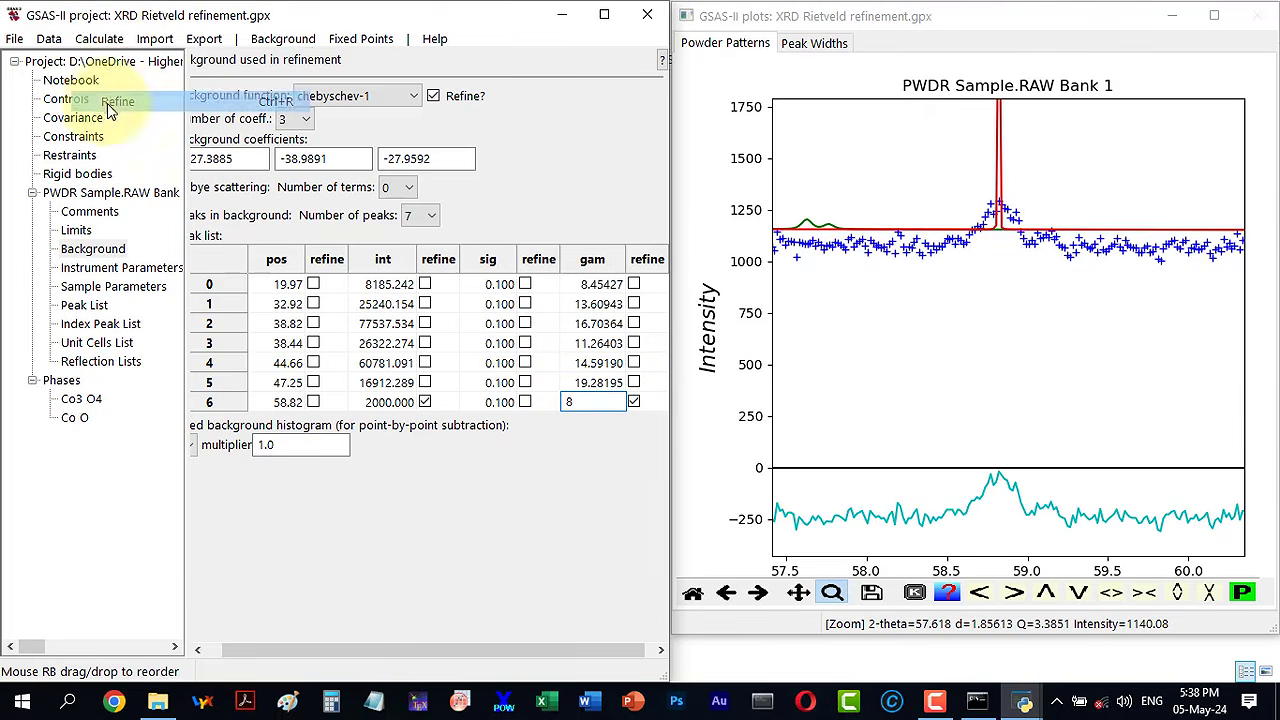
left_click(634, 401)
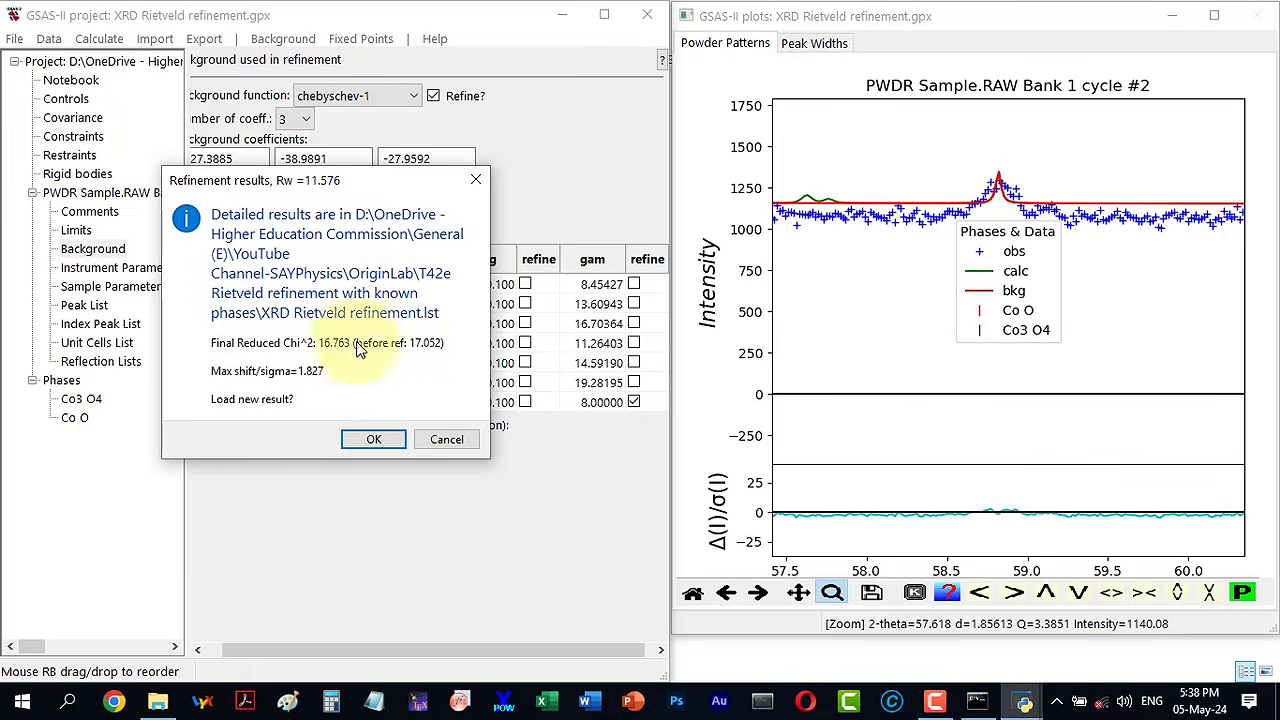
left_click(375, 440)
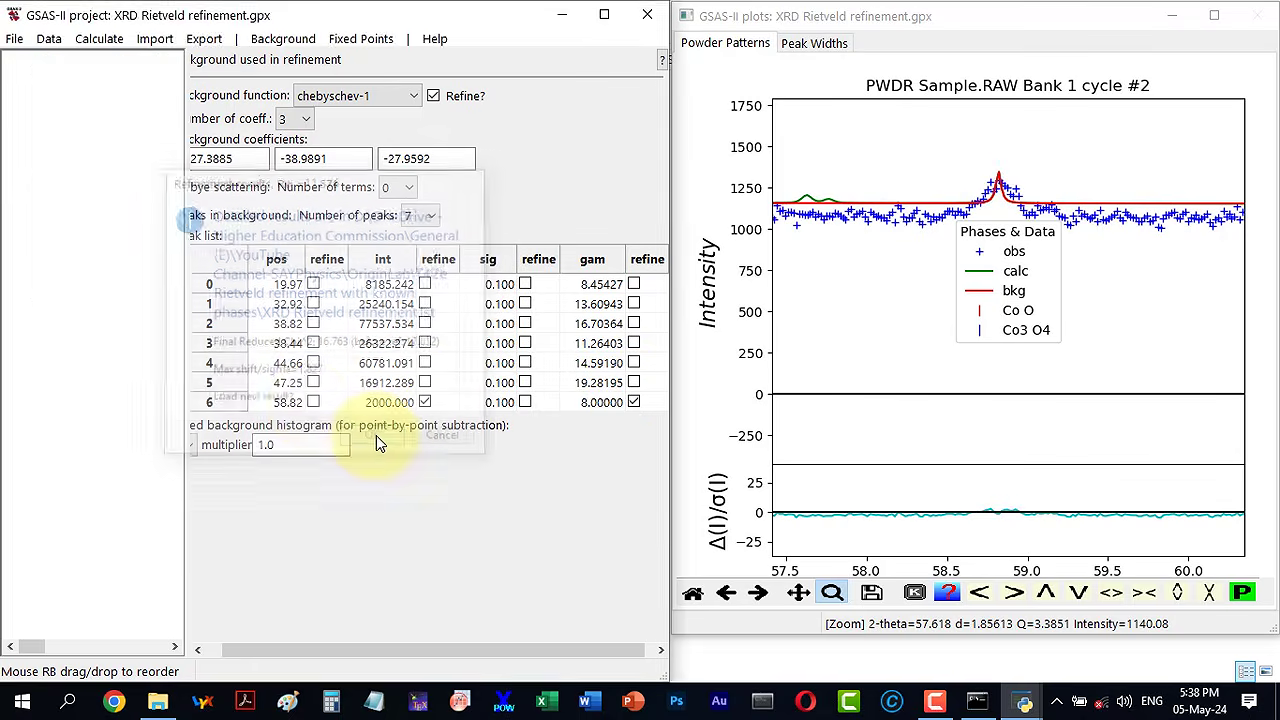
Step: Enable refinement of the seventh background peak's position, run the refinement again and load the new result
left_click(313, 402)
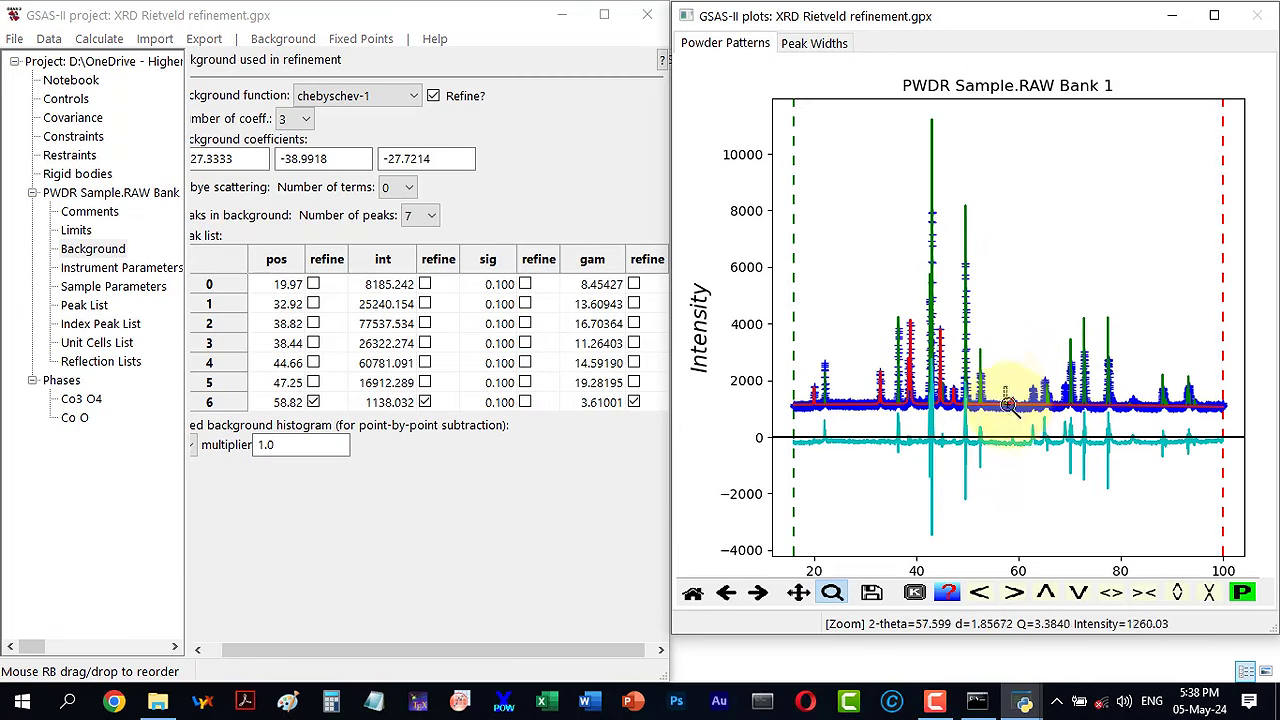
left_click_drag(1003, 387, 1025, 418)
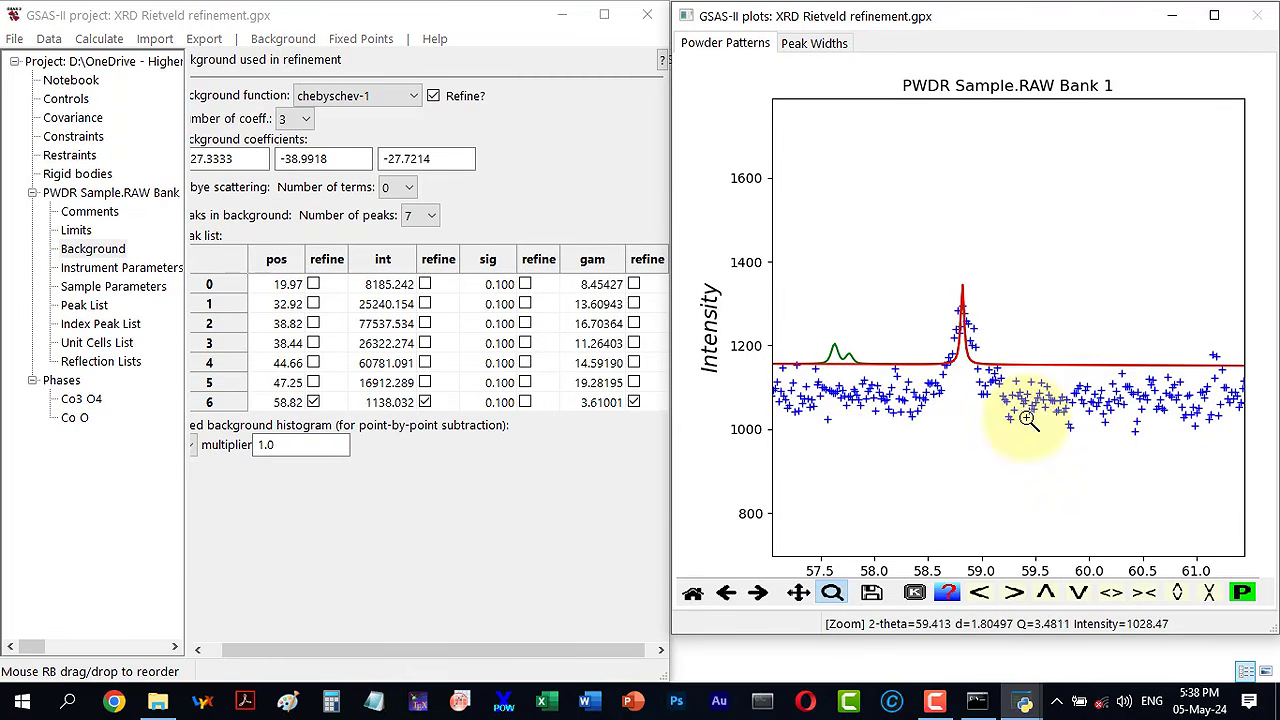
left_click(125, 39)
left_click(115, 103)
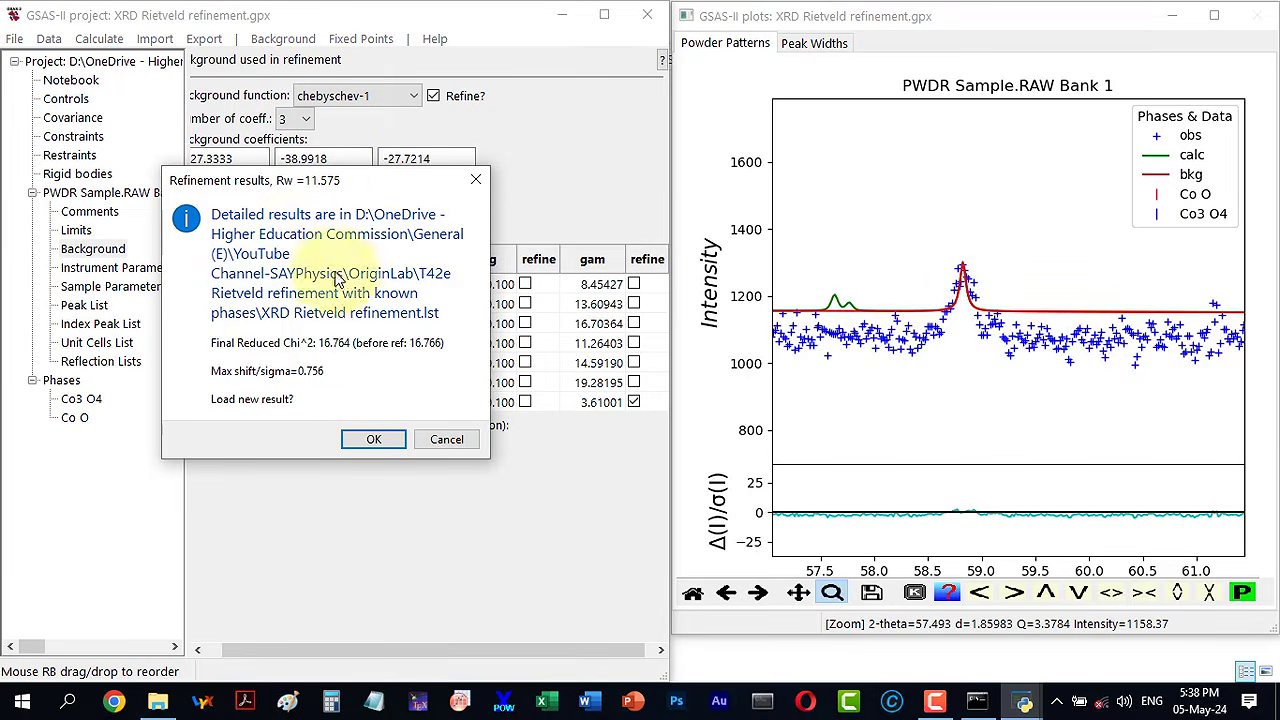
left_click(368, 441)
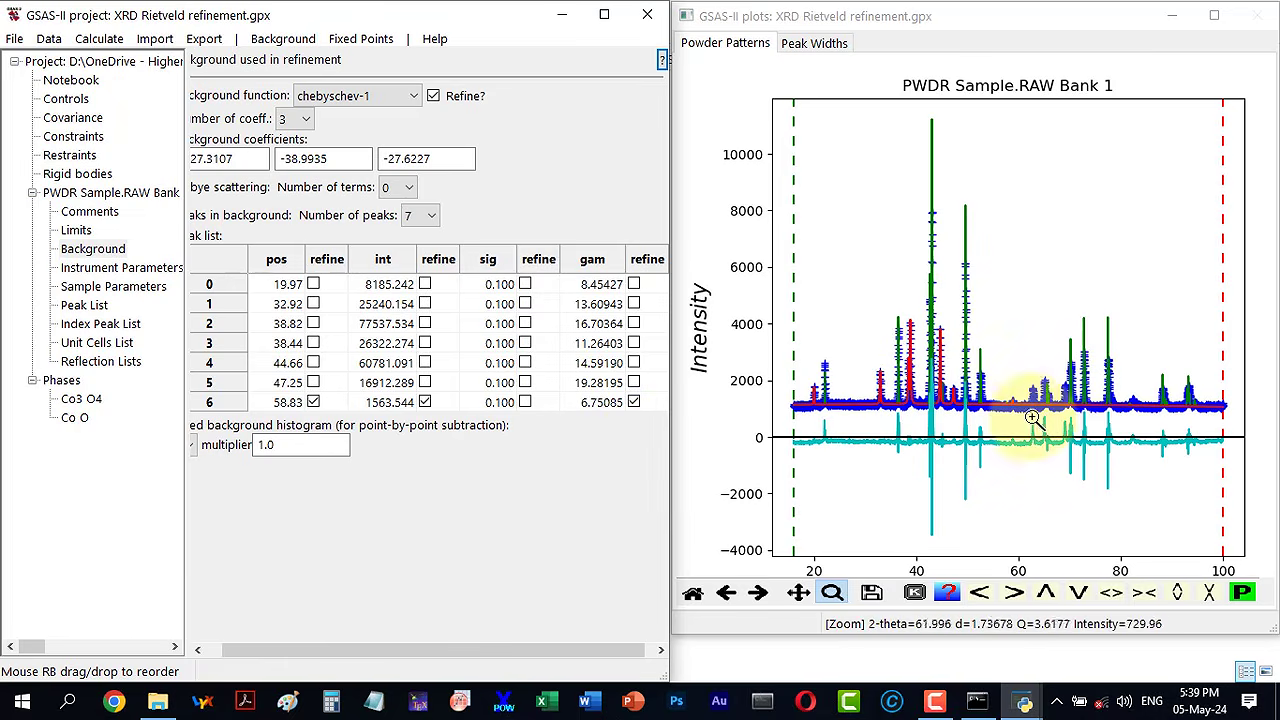
Step: Increase the number of background peaks to 8 and disable refinement of the seventh peak's position, intensity and gam
left_click(1018, 365)
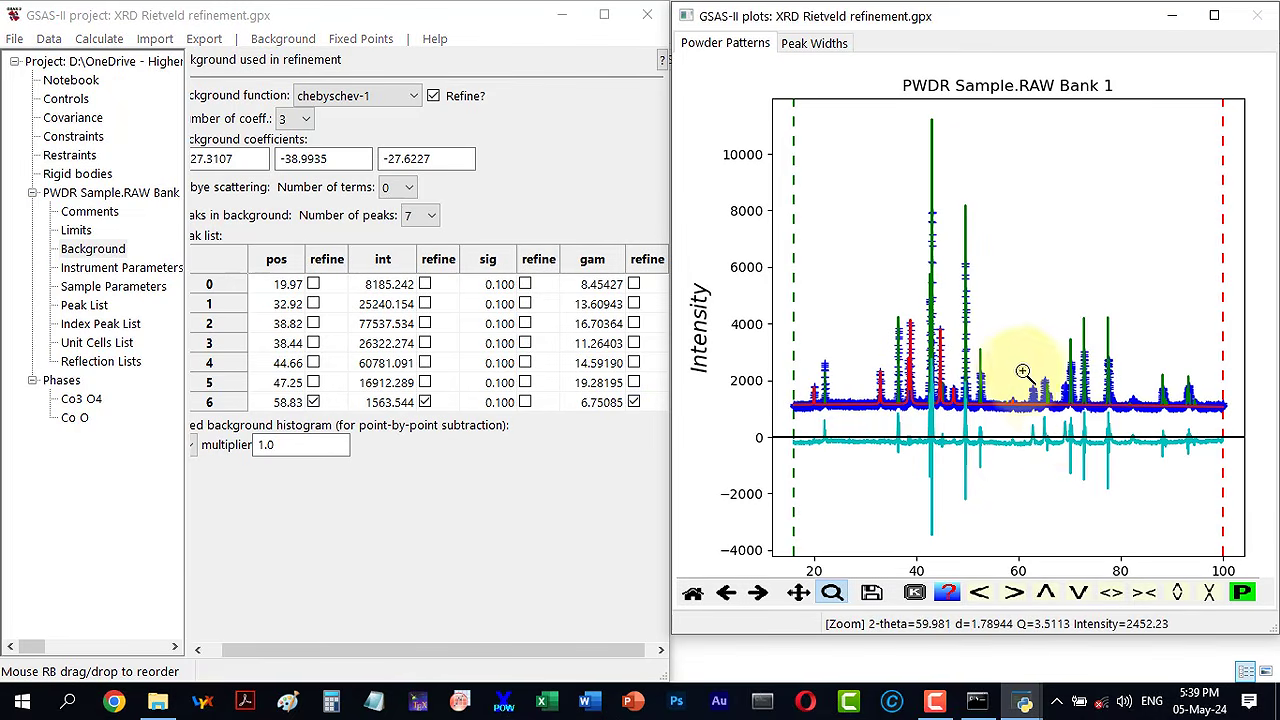
left_click_drag(1060, 418, 1059, 419)
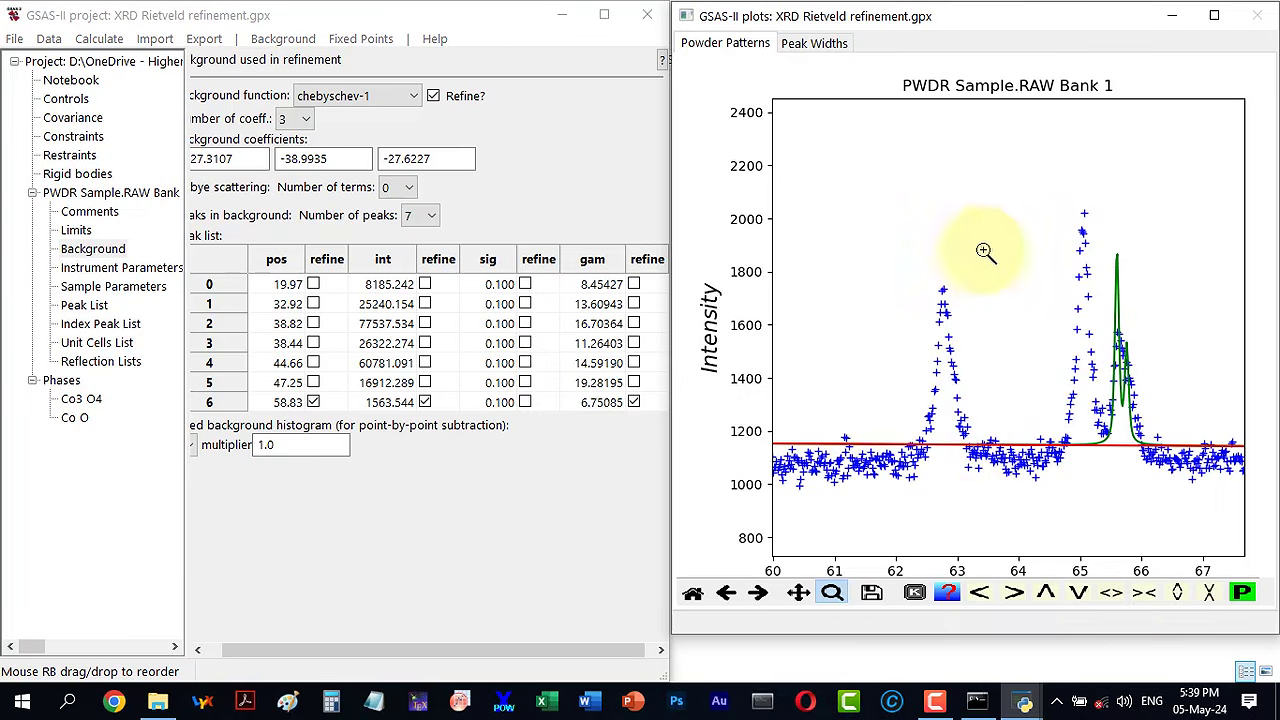
left_click(693, 594)
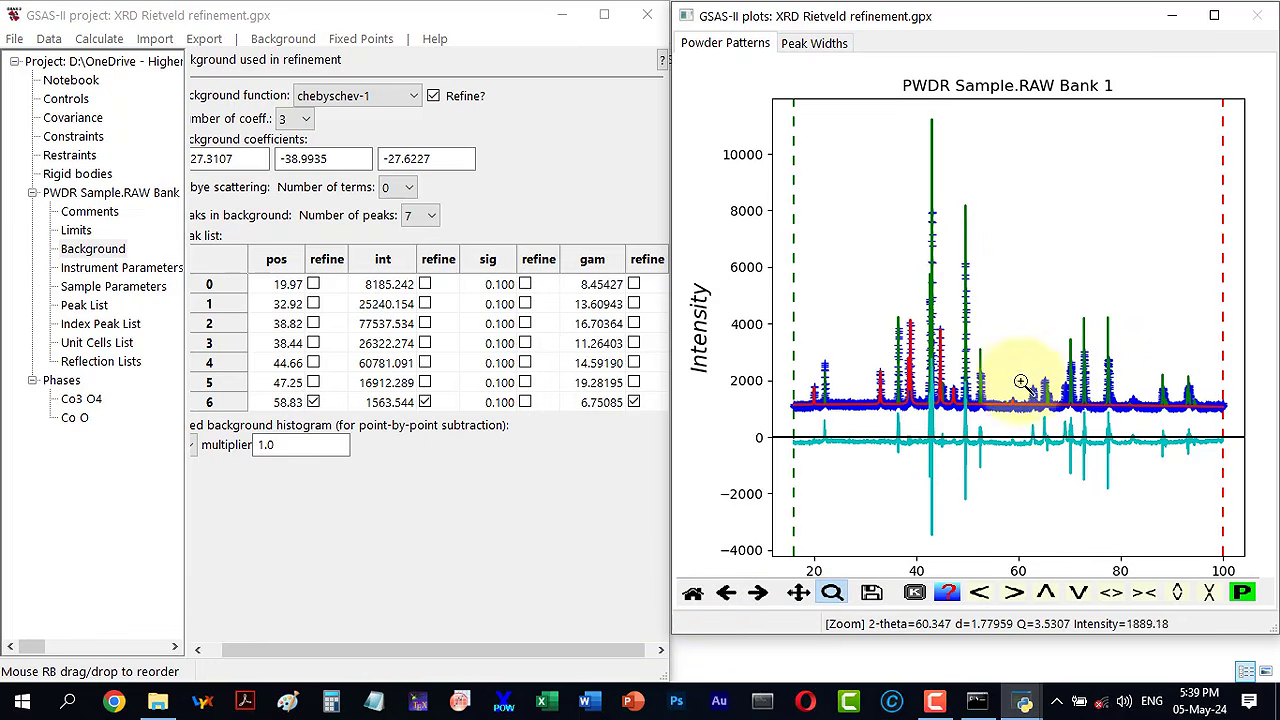
left_click_drag(1025, 370, 1055, 413)
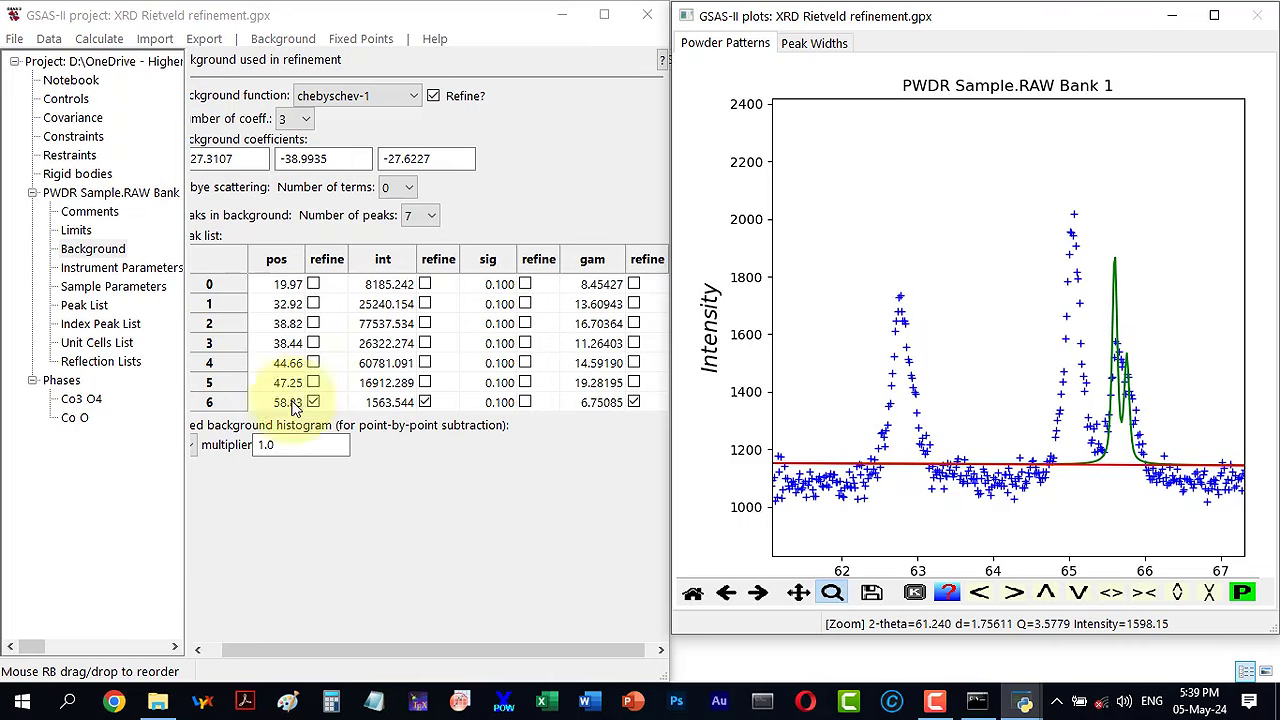
left_click(420, 216)
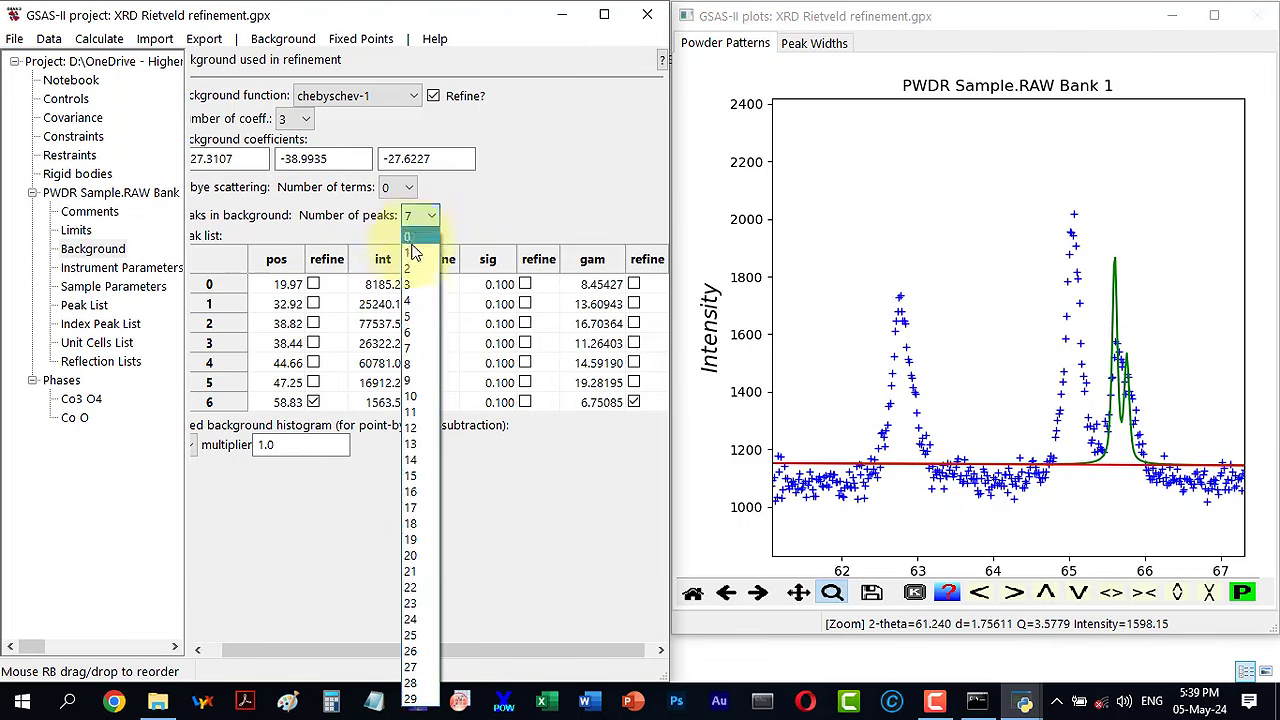
left_click(415, 357)
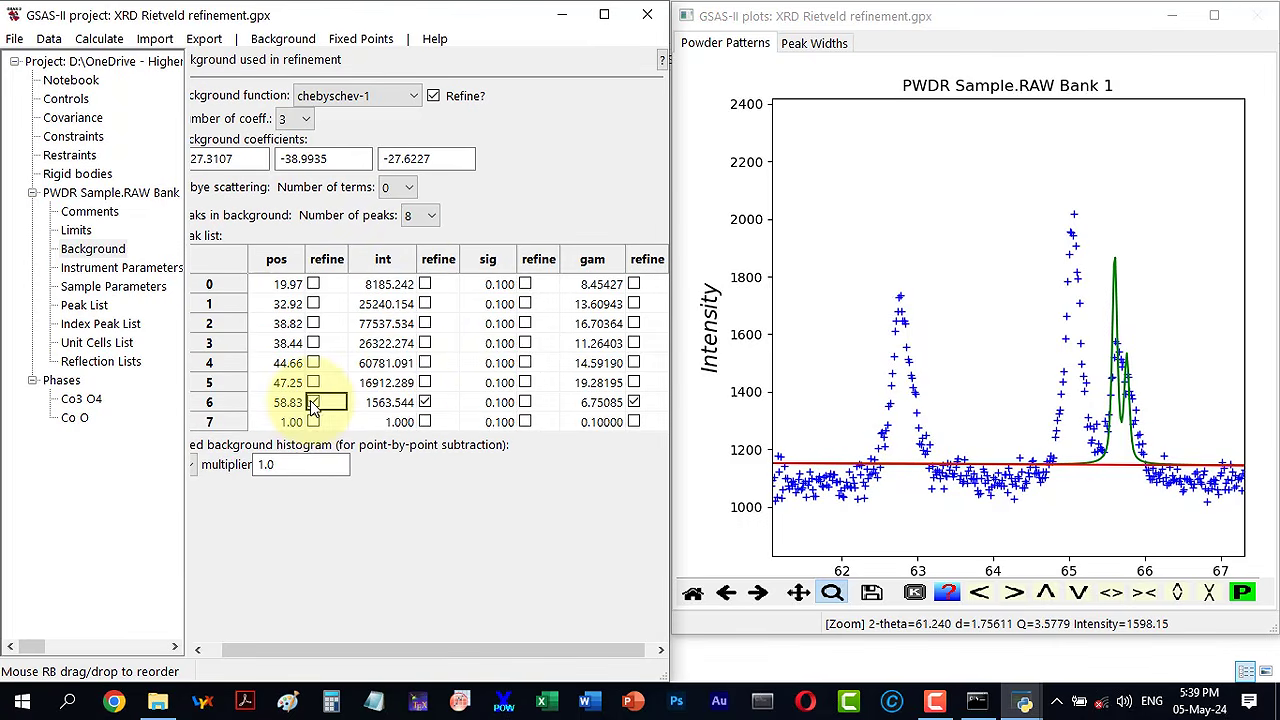
left_click(313, 402)
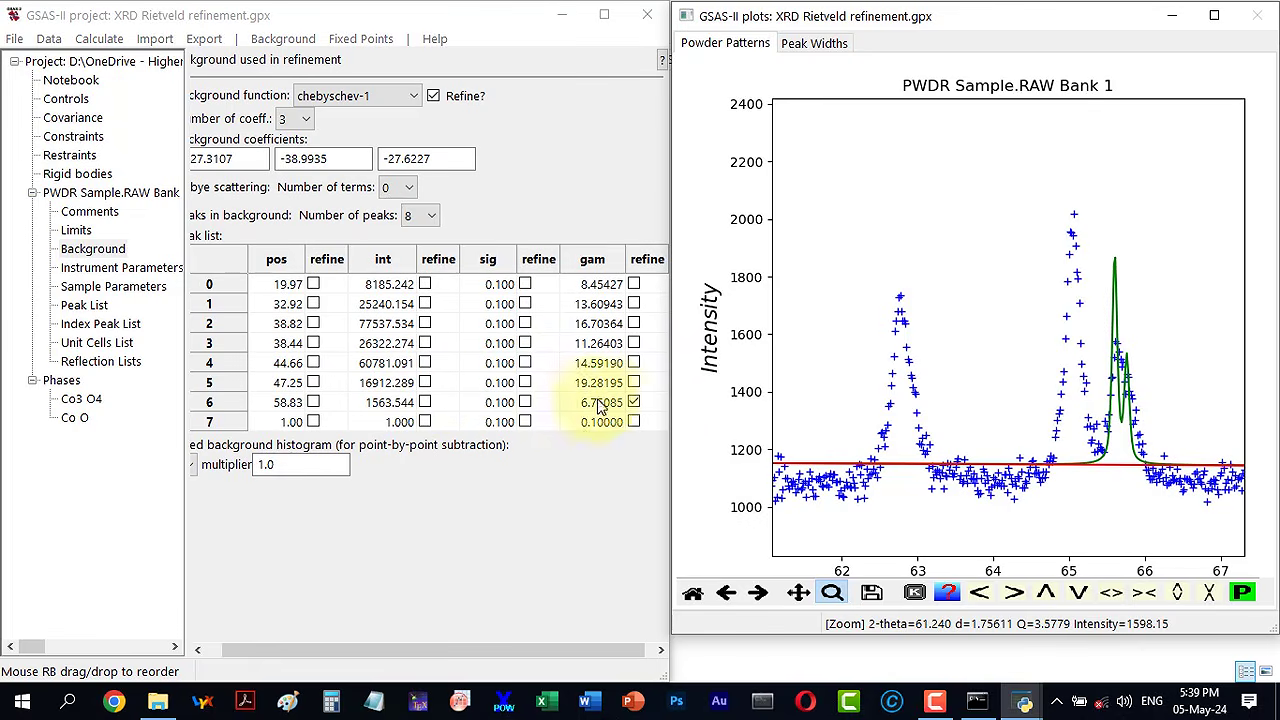
left_click(639, 405)
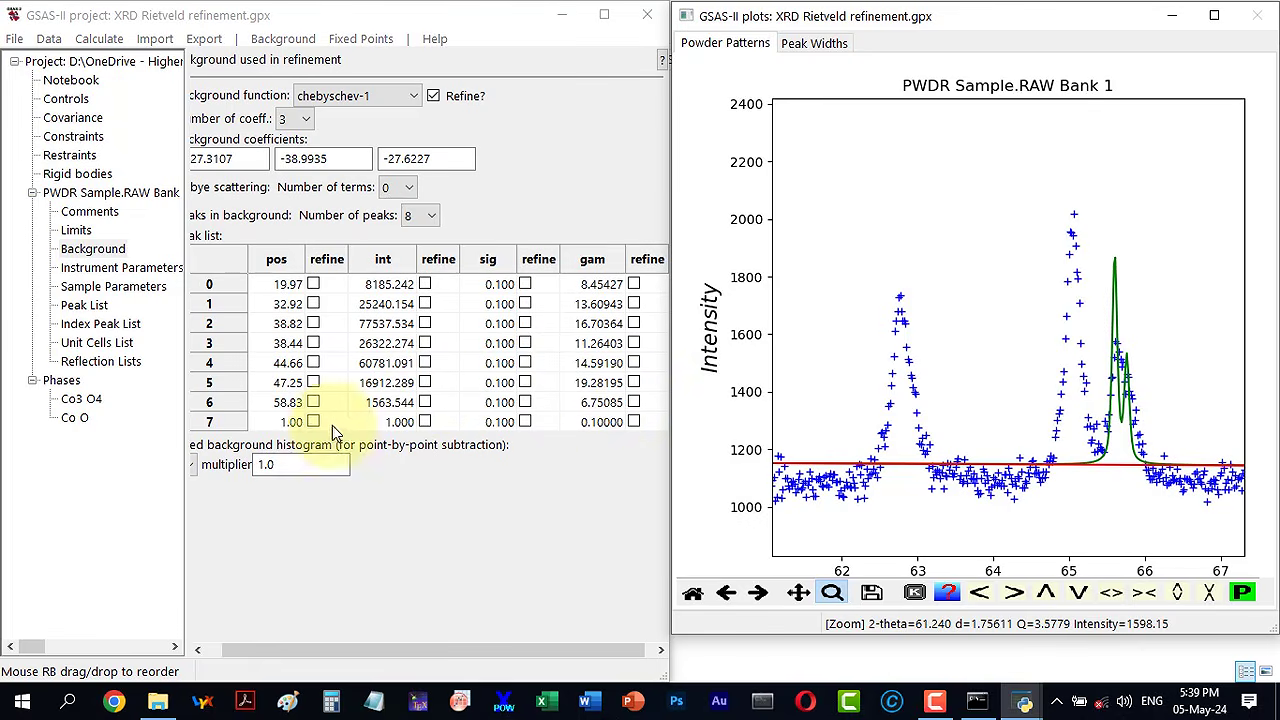
Step: Set the eighth background peak to position 62.70, intensity 4000 and gam 8, enabling refinement of its intensity and gam
left_click(283, 424)
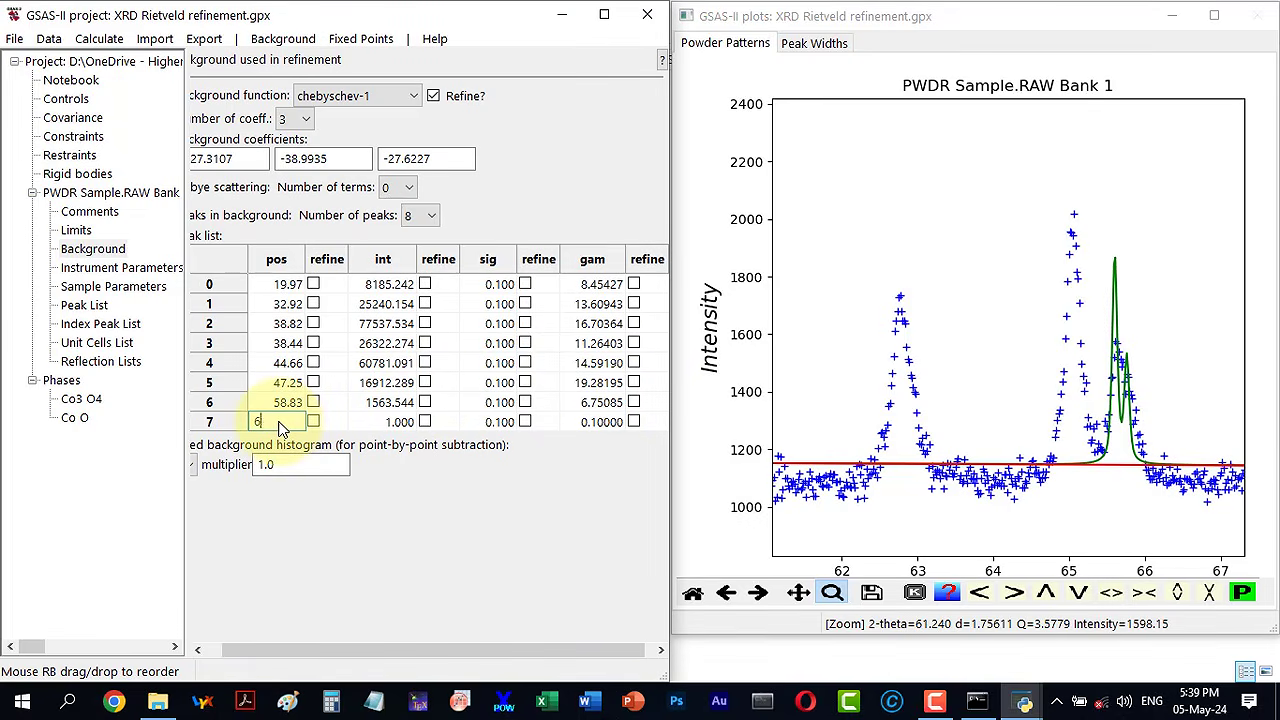
left_click(407, 426)
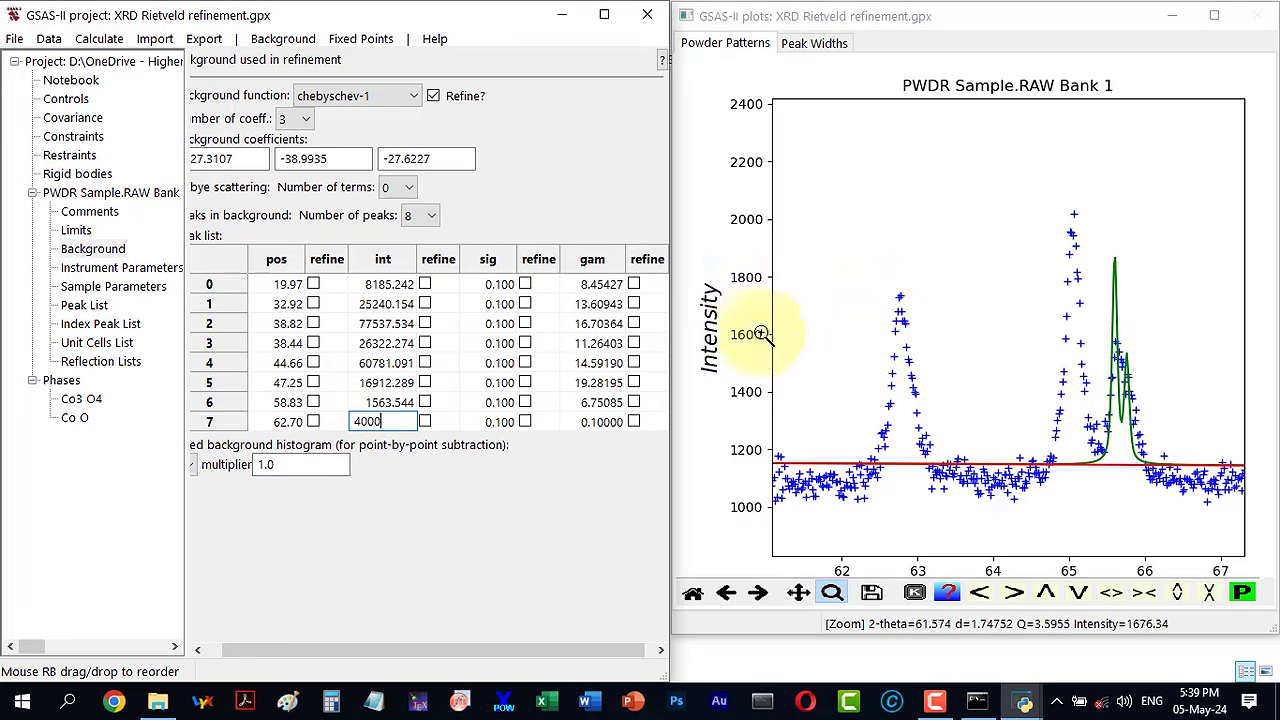
left_click(597, 428)
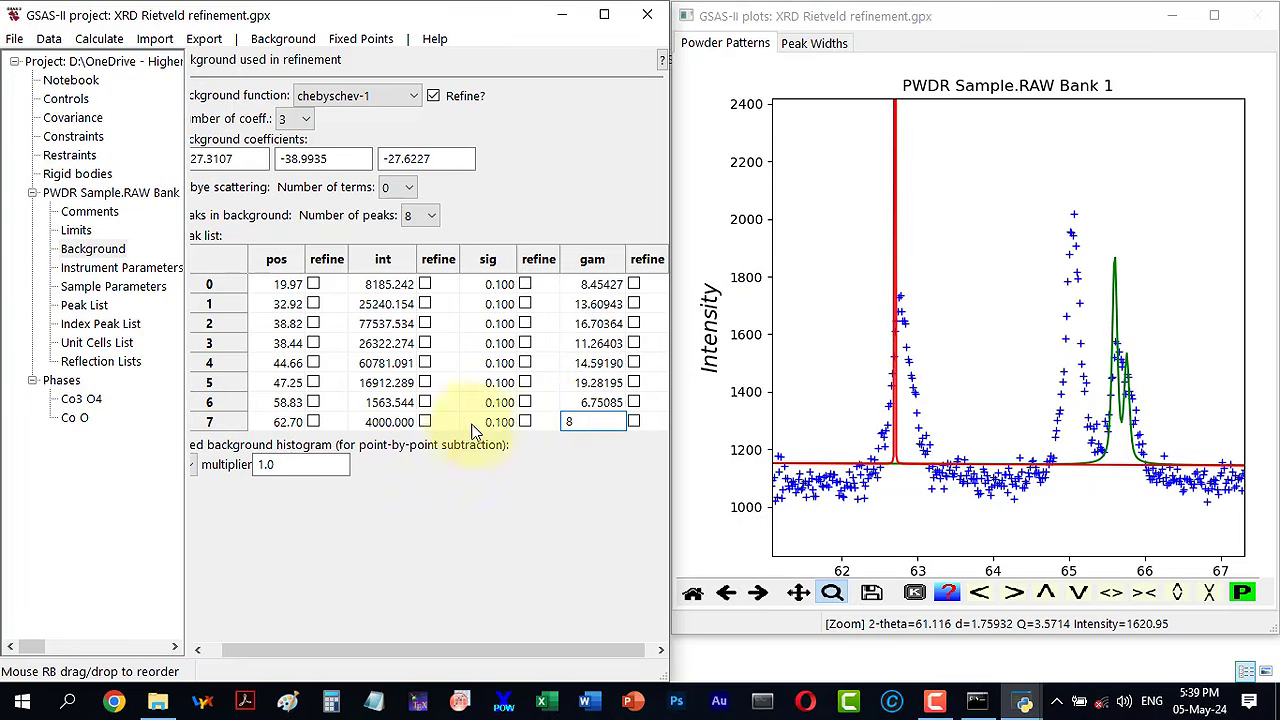
left_click(425, 422)
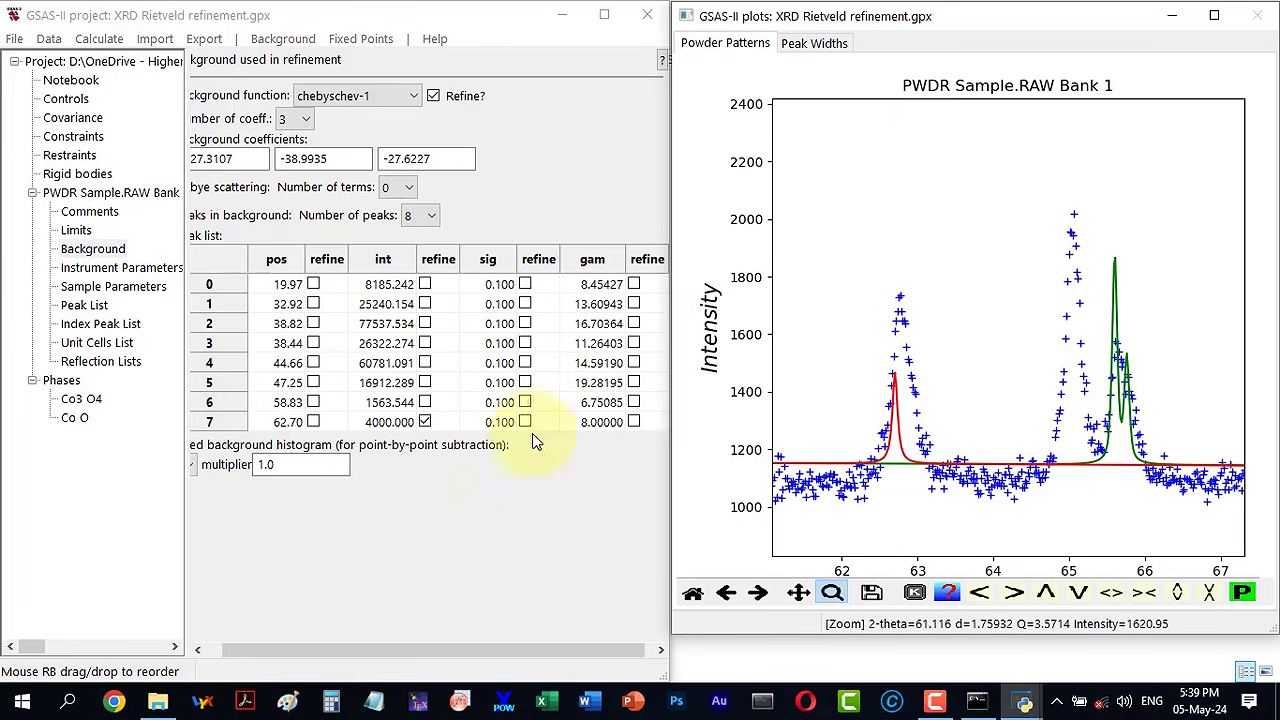
left_click(634, 424)
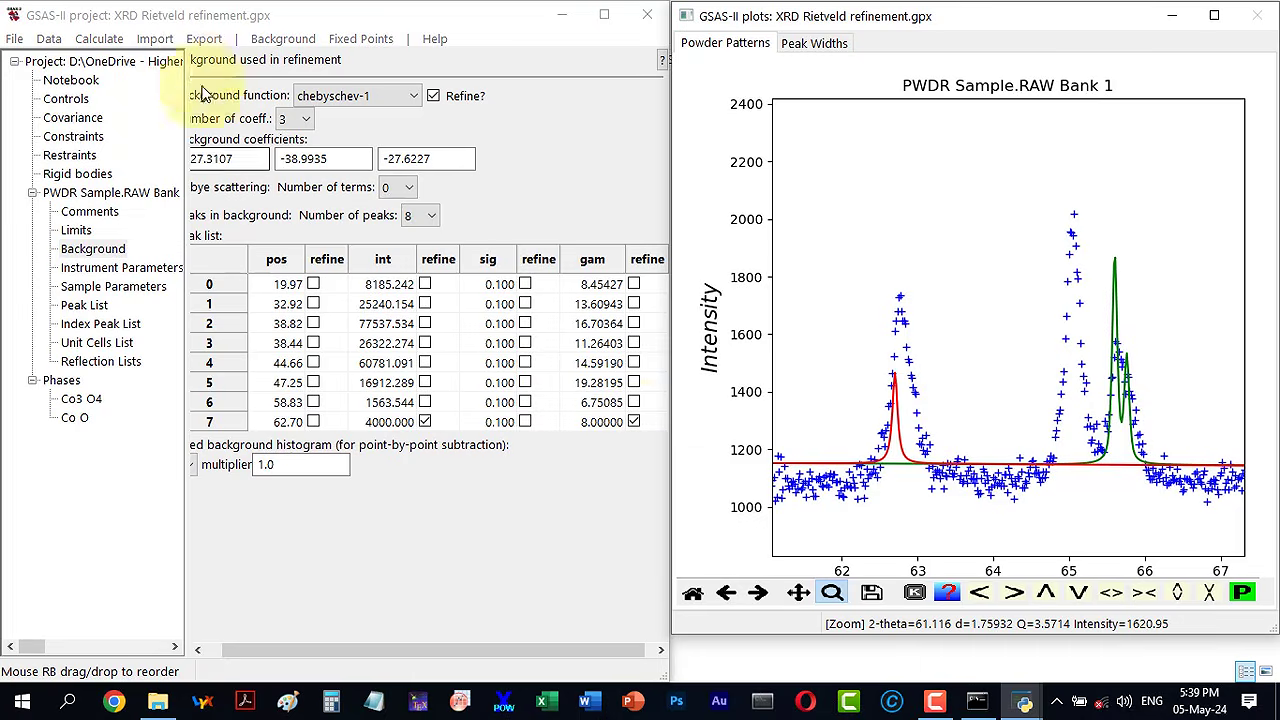
Step: Run the refinement with the eighth background peak's intensity and gam enabled and load the new result
left_click(99, 38)
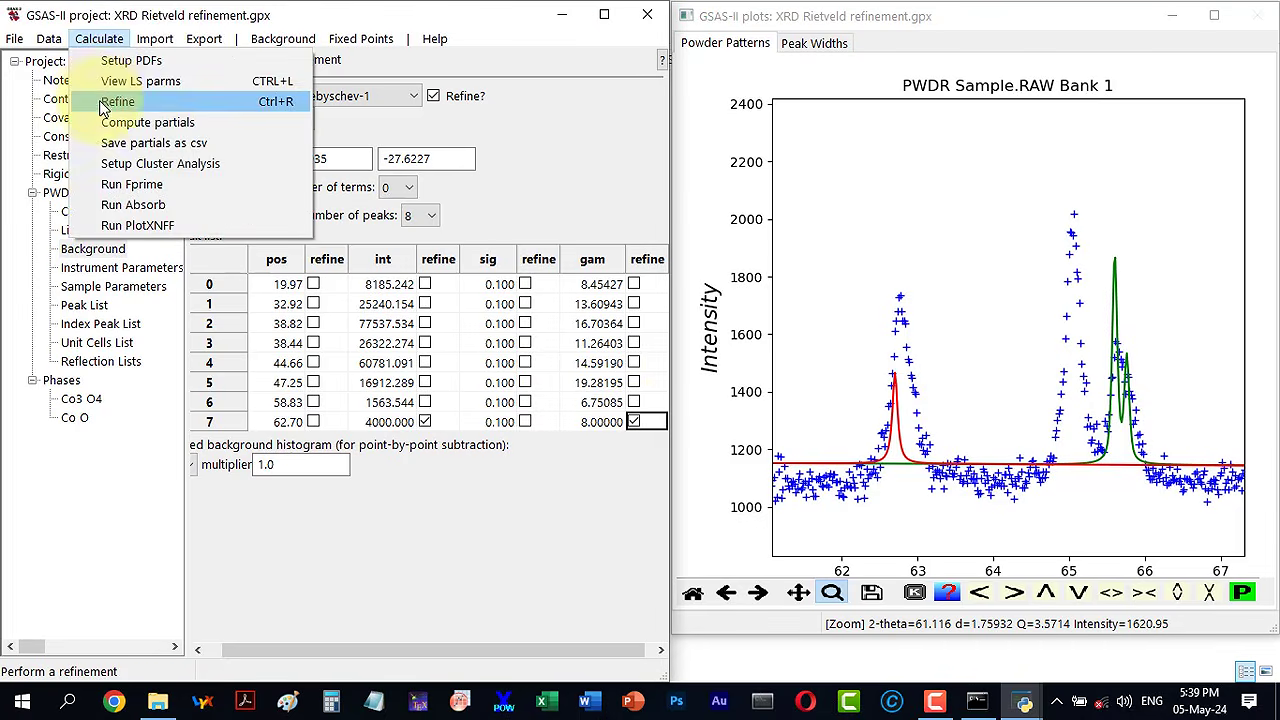
left_click(104, 104)
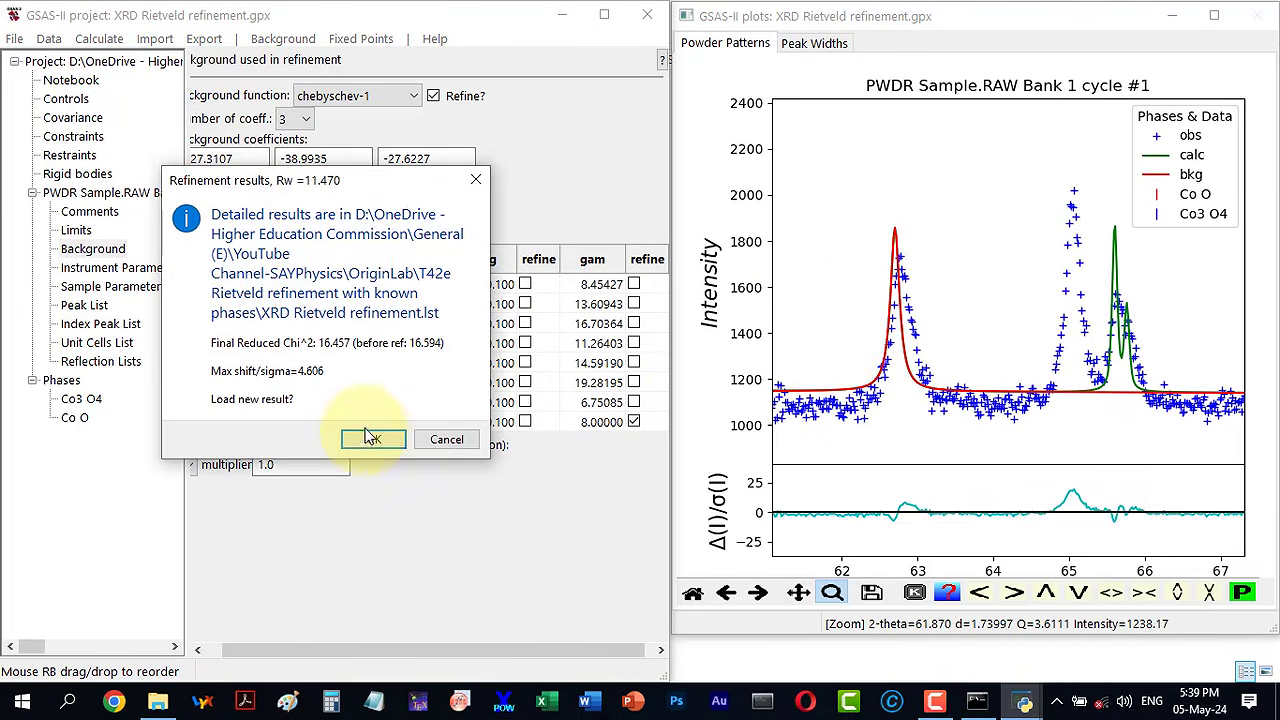
left_click(369, 440)
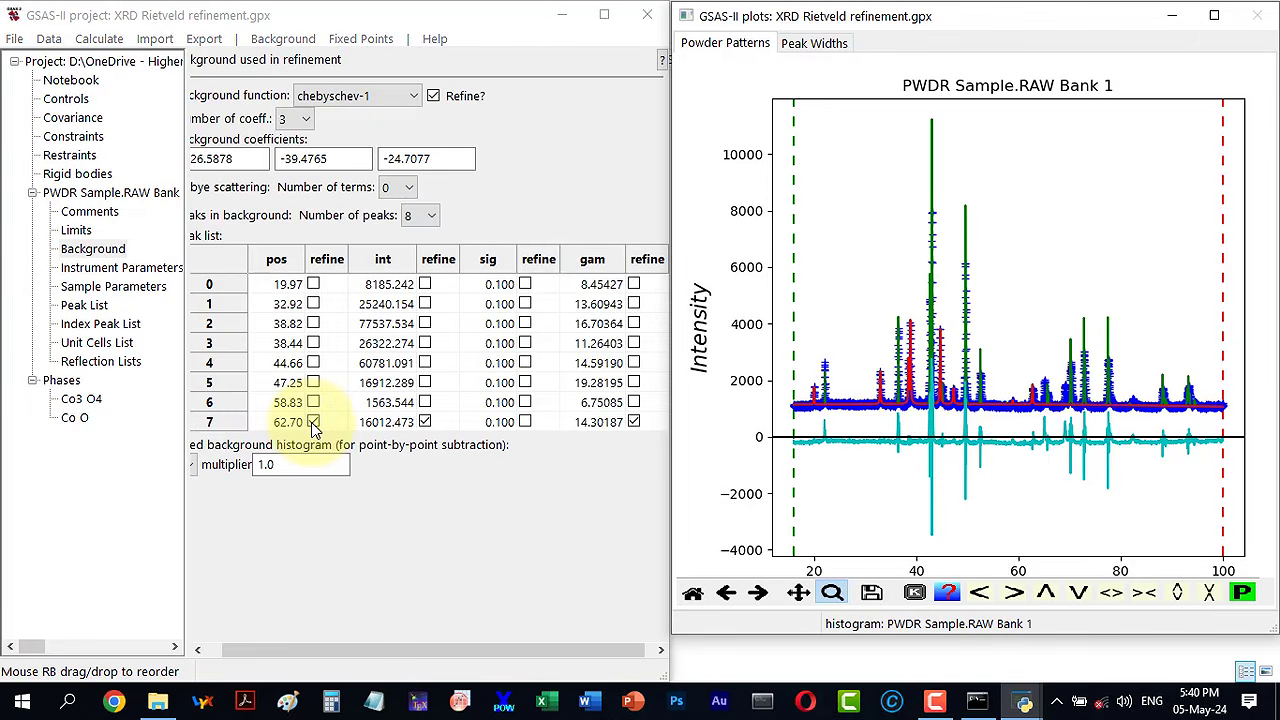
Step: Enable refinement of the eighth background peak's position, run the refinement again and load the new result
left_click(99, 38)
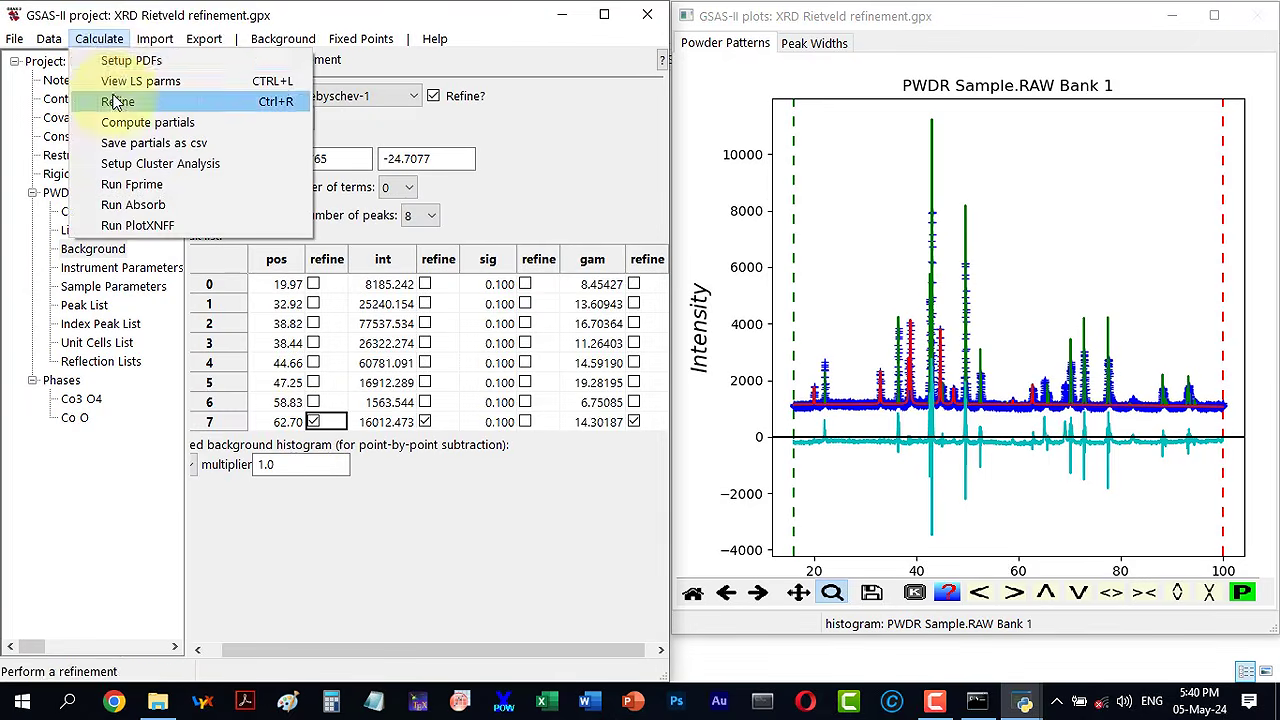
left_click(117, 102)
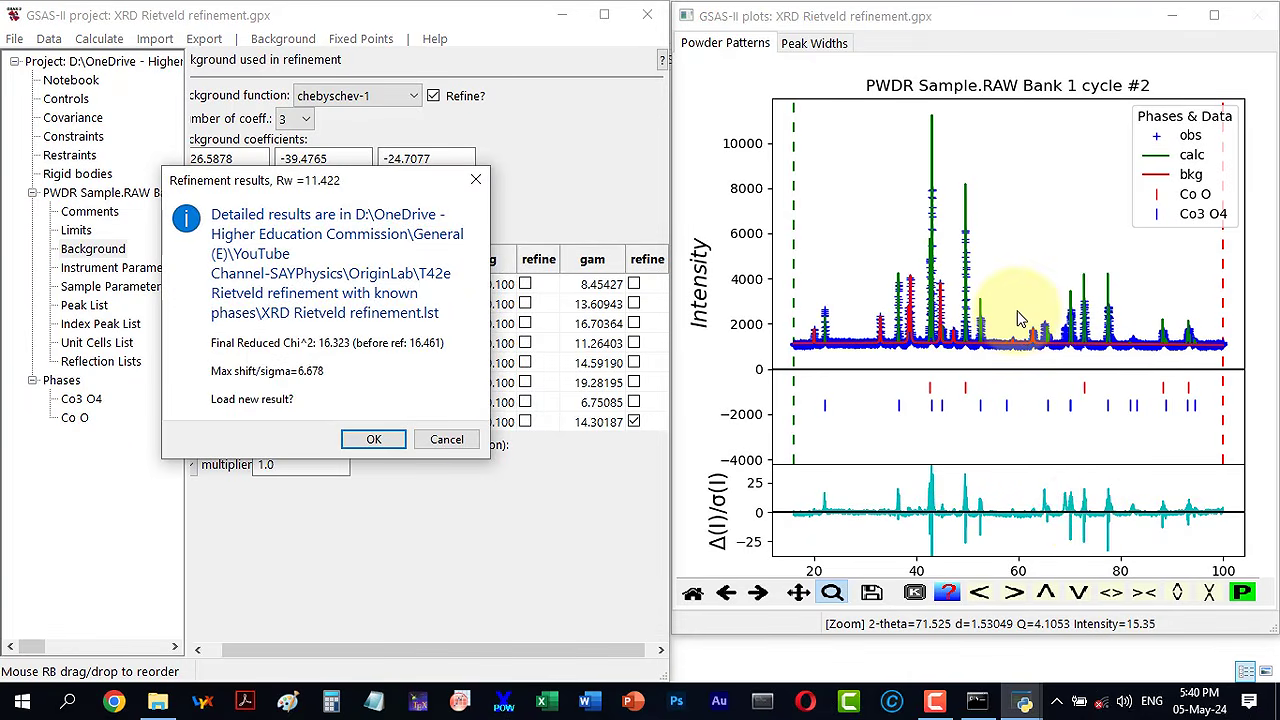
left_click(373, 439)
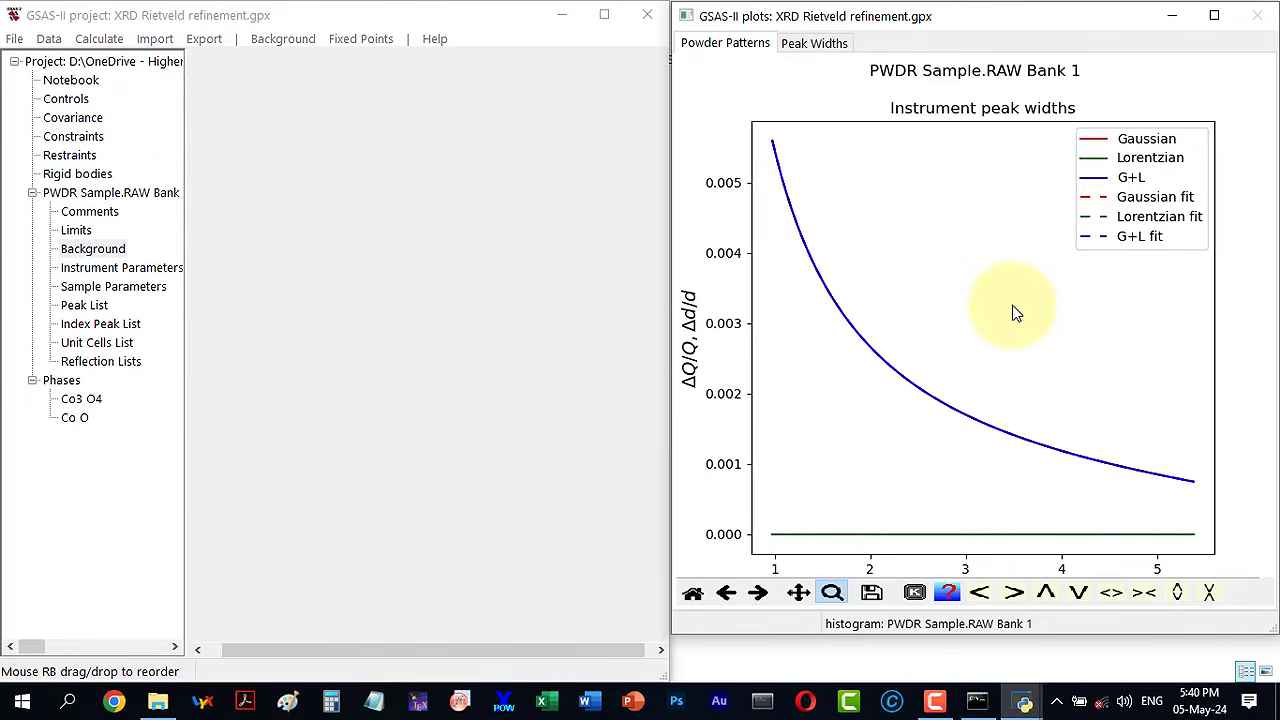
Step: Disable refinement of the eighth background peak's position, intensity and gam
left_click_drag(1018, 369, 1057, 414)
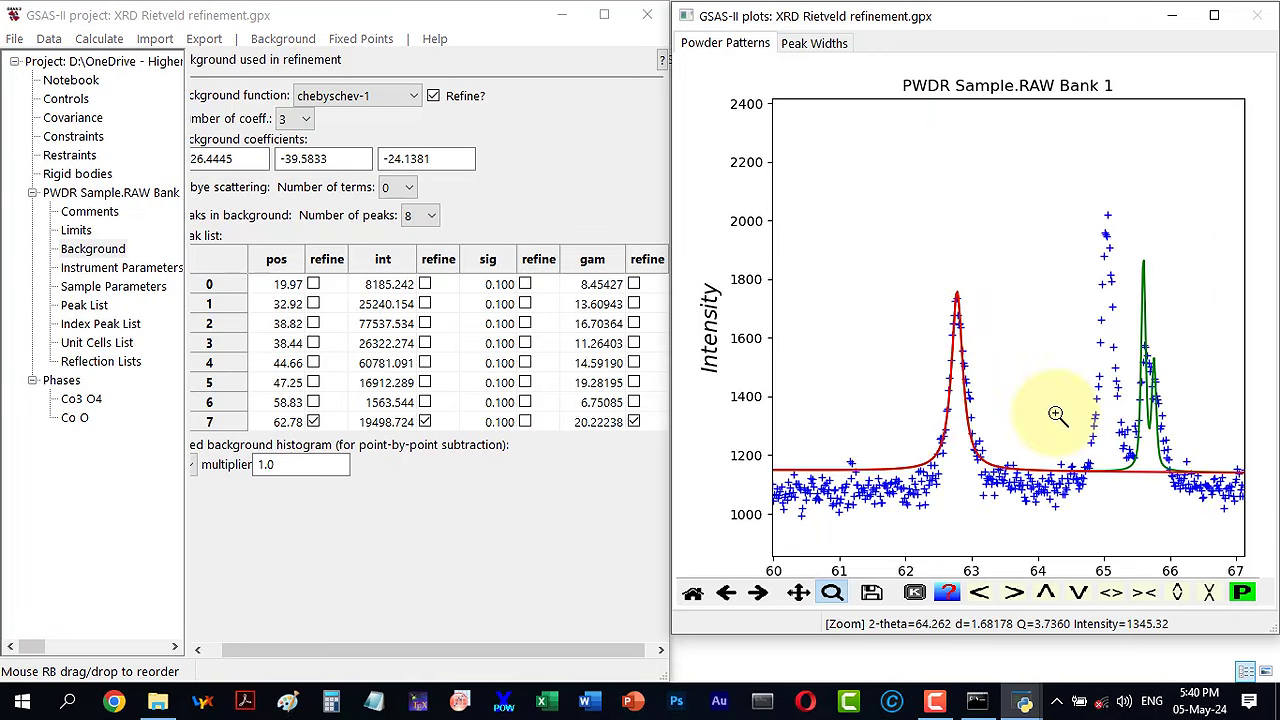
left_click(315, 422)
left_click(426, 422)
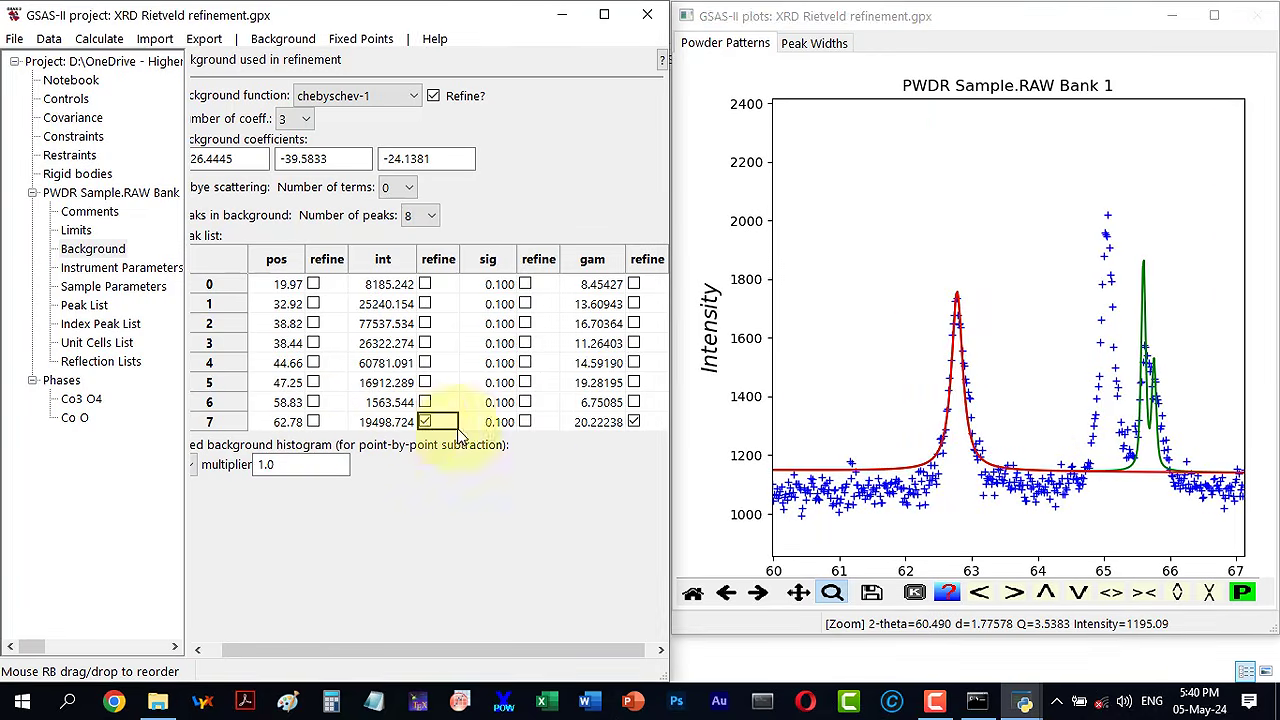
left_click(633, 424)
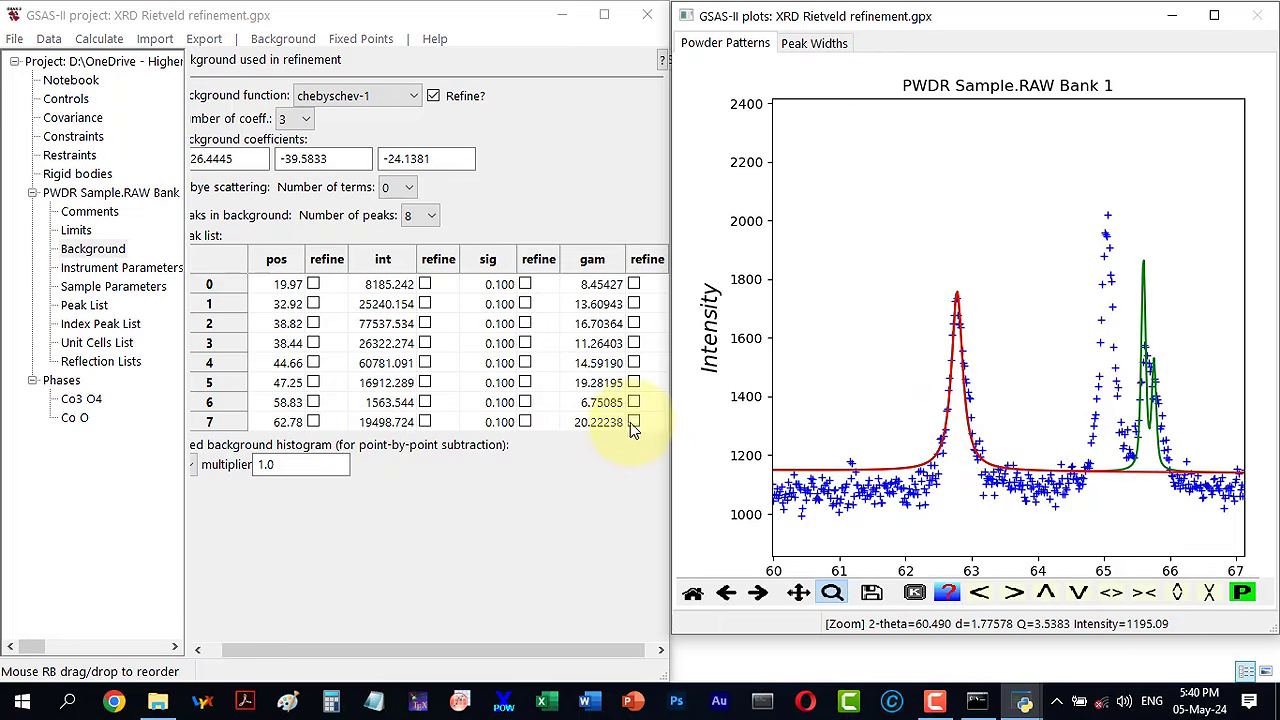
Step: Add a ninth background peak at position 65.00 with intensity 4000 and gam 8, enabling refinement of its intensity and gam
left_click(425, 220)
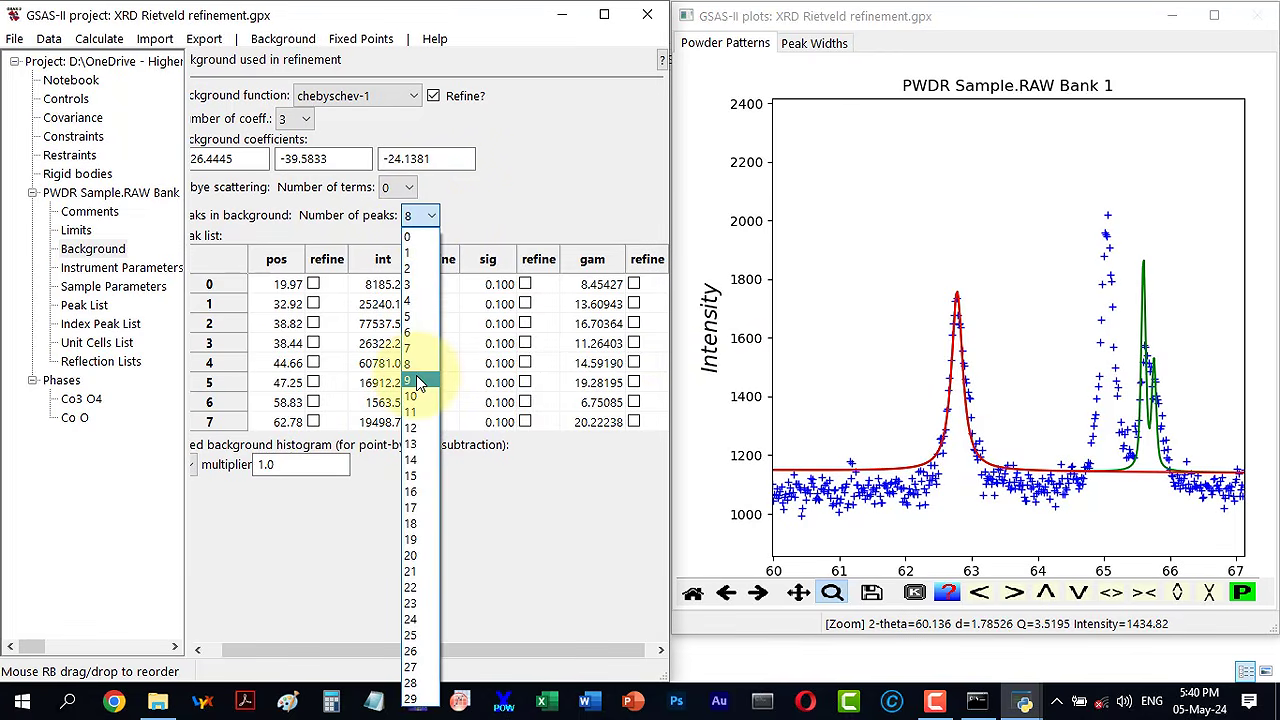
left_click(418, 383)
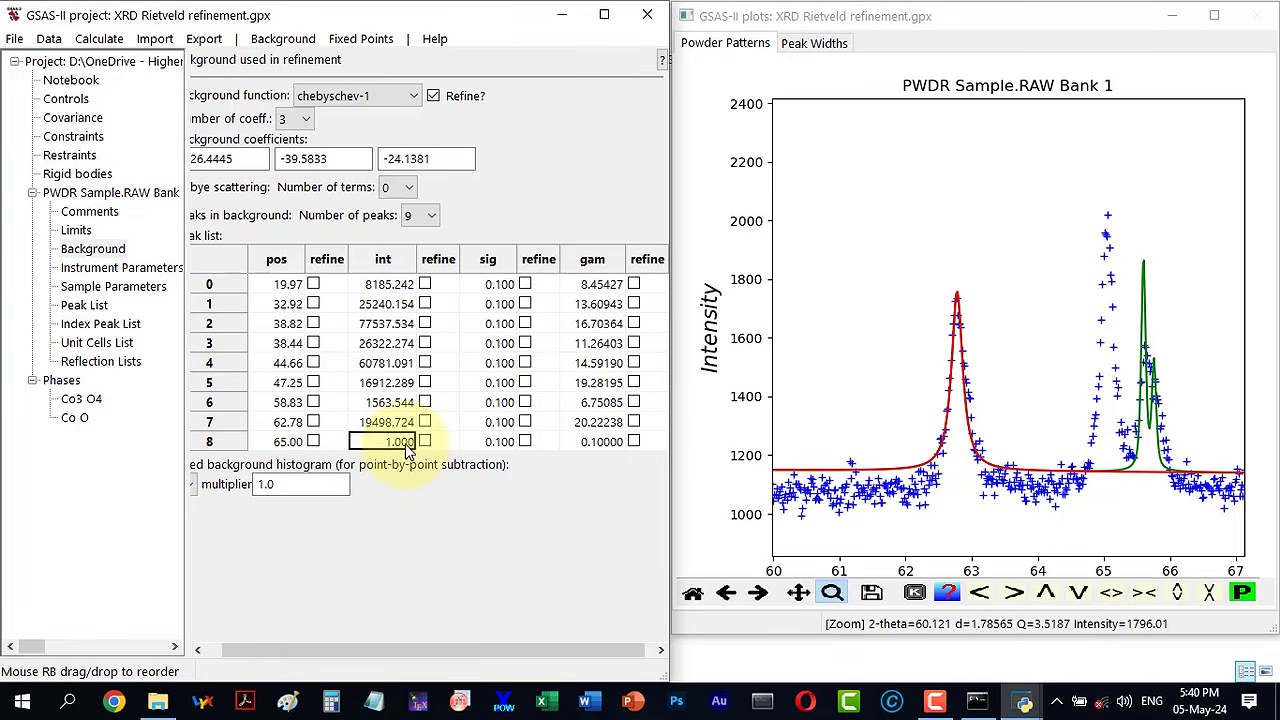
type("4")
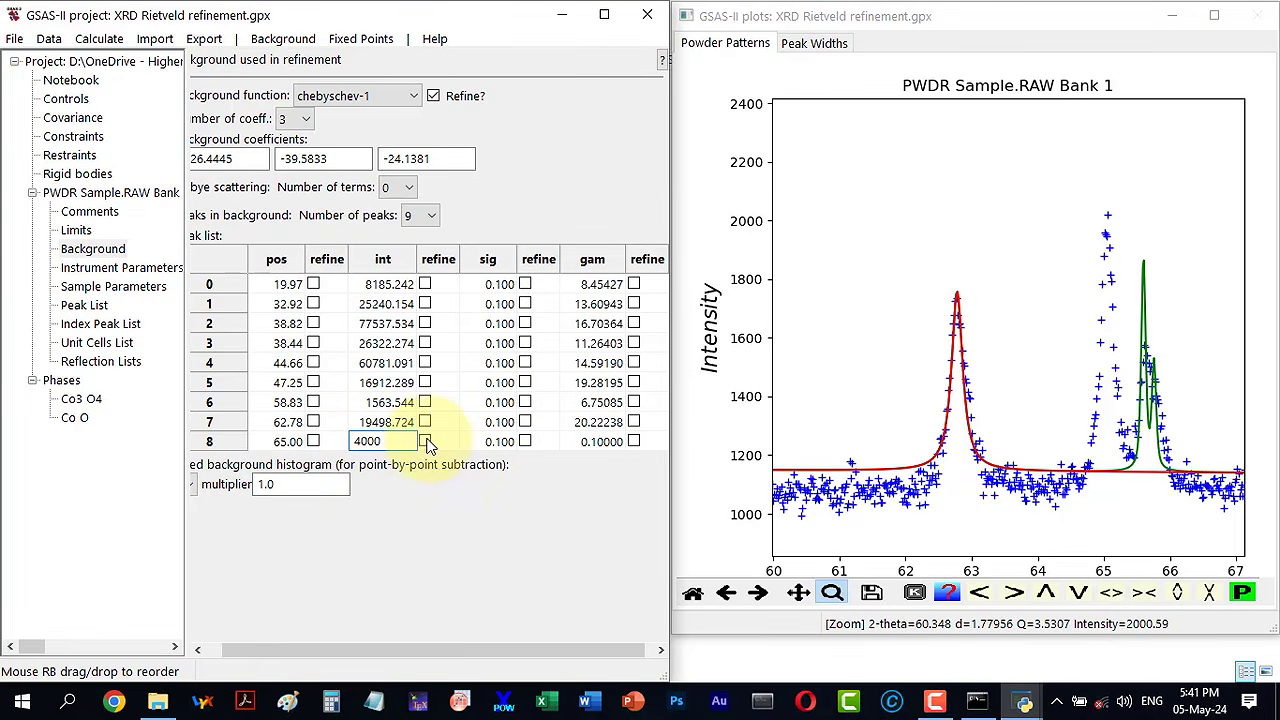
left_click(426, 440)
left_click(634, 442)
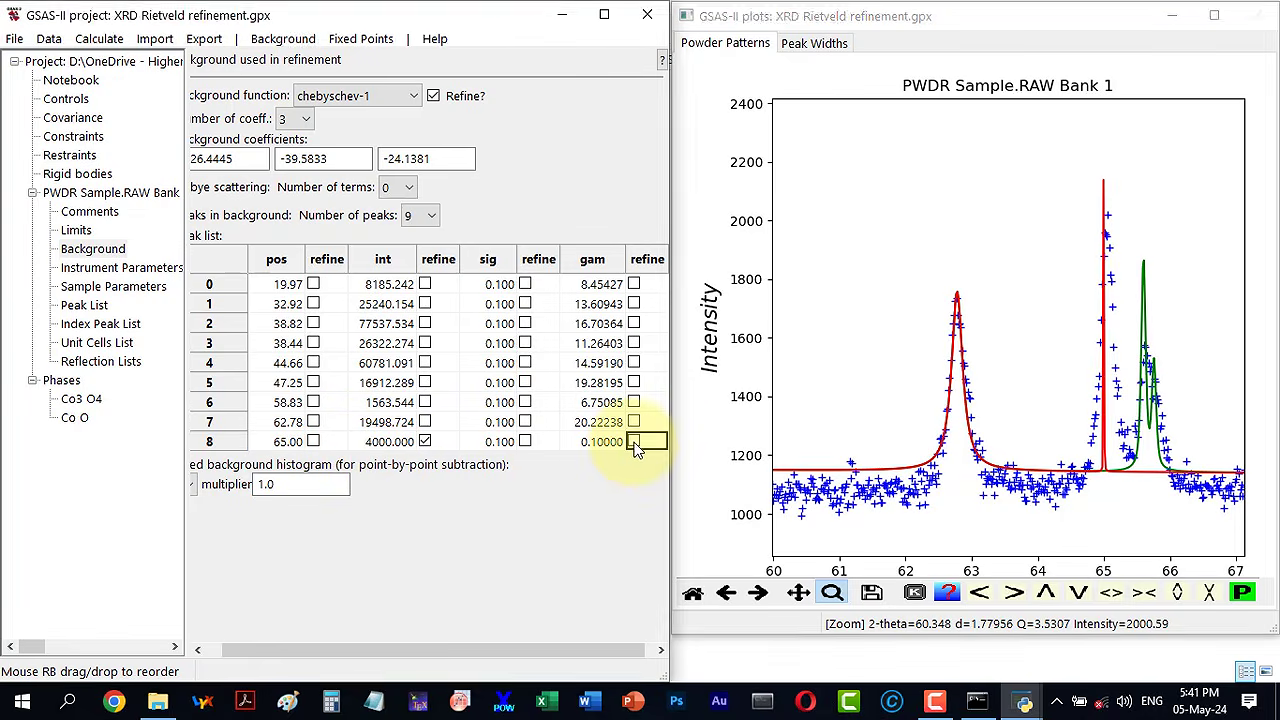
left_click(600, 442)
left_click(596, 442)
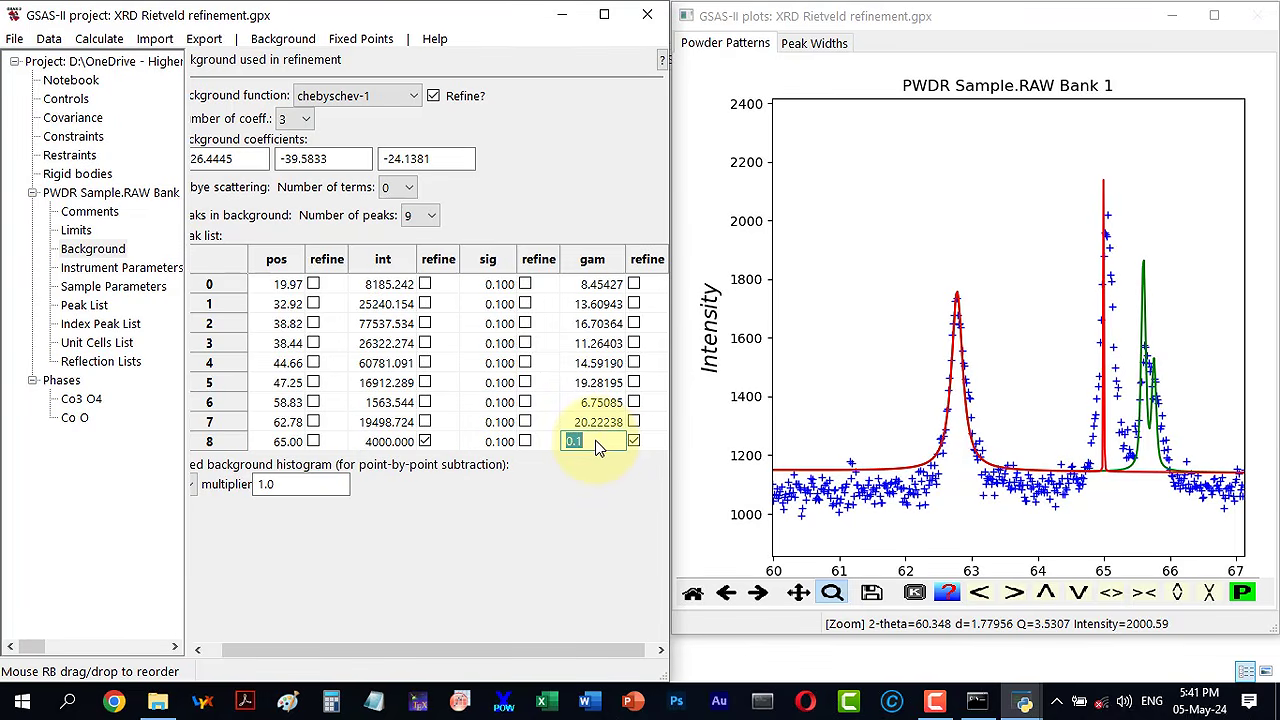
type("8")
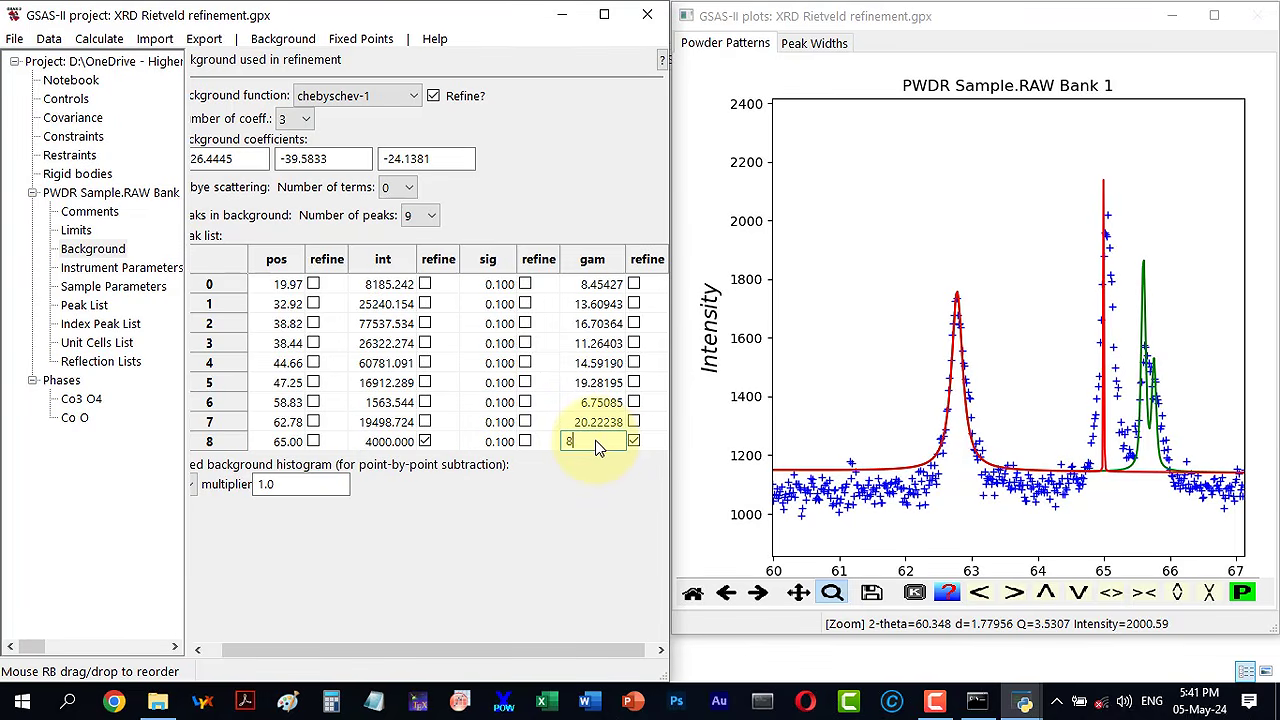
left_click(368, 446)
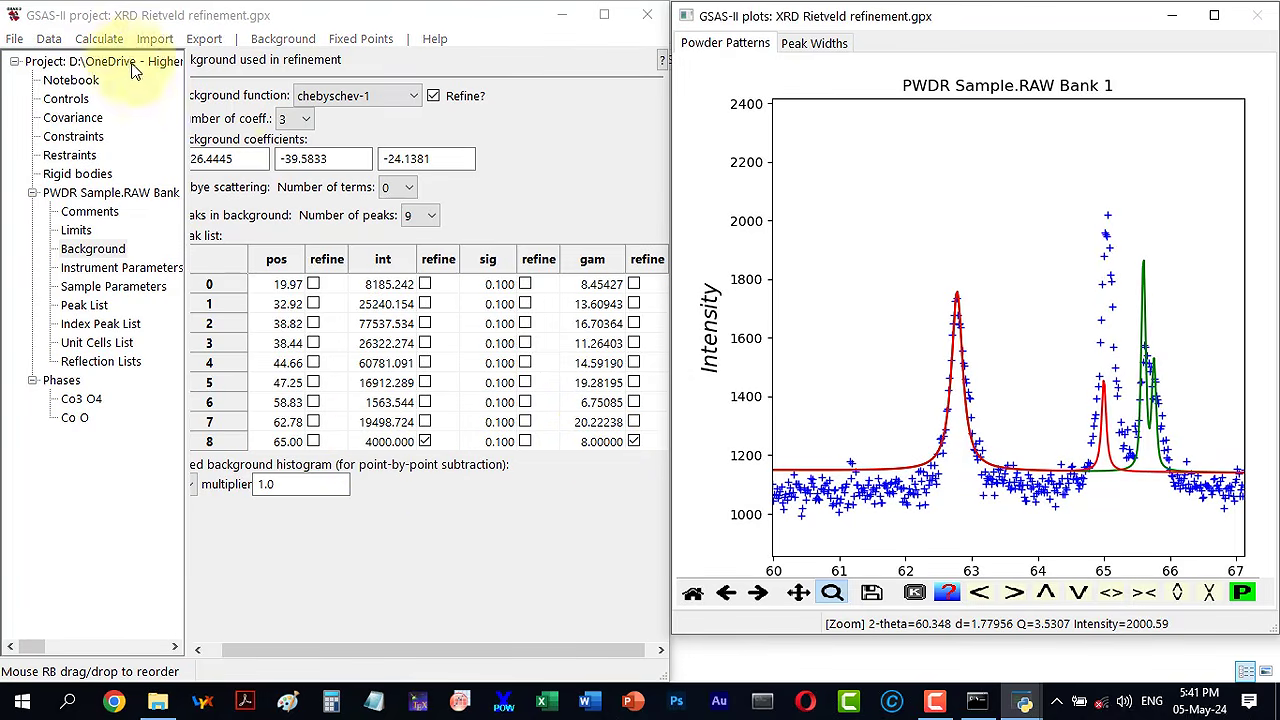
Step: Run the refinement with the ninth background peak's intensity and gam enabled and load the new result
left_click(115, 38)
left_click(117, 101)
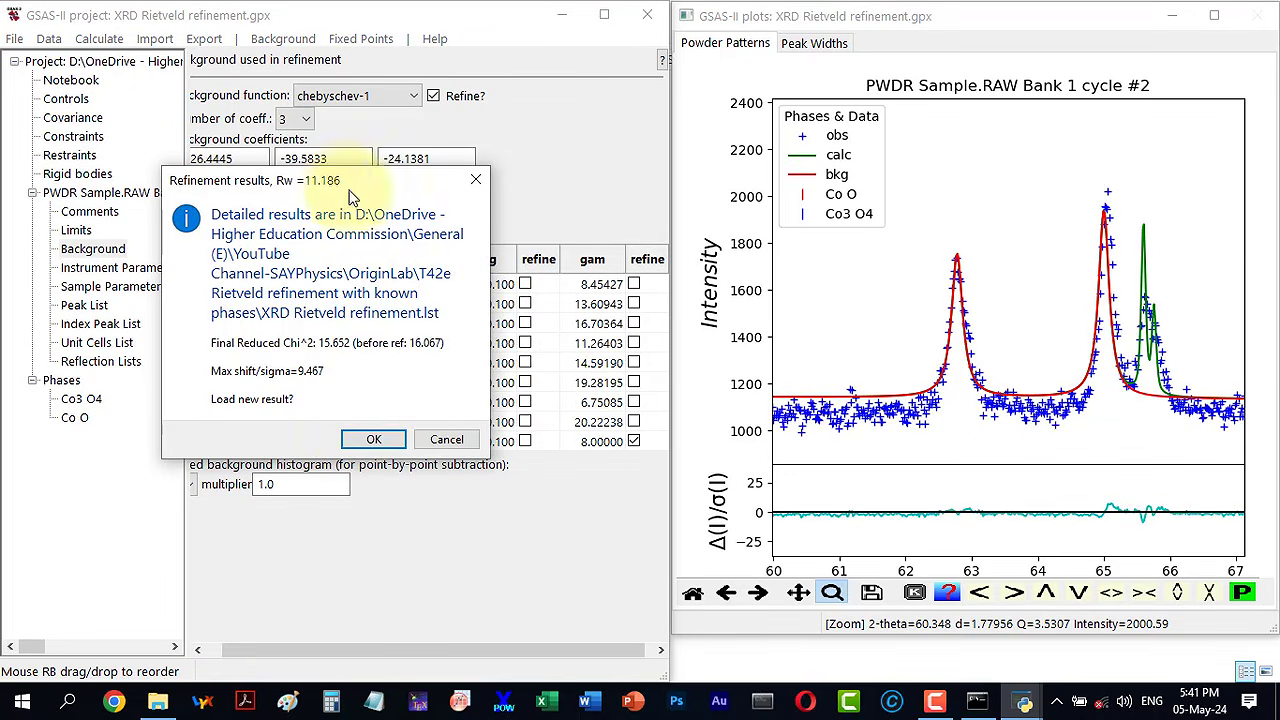
left_click(372, 439)
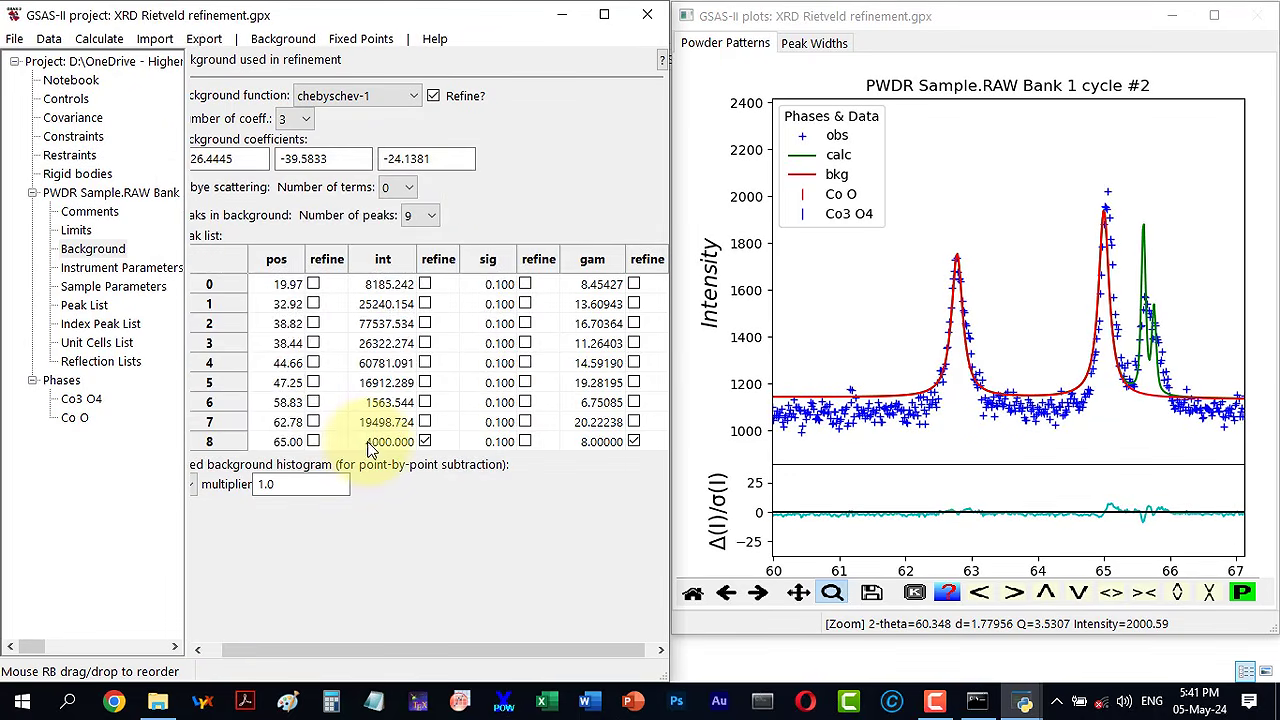
Step: Enable refinement of the ninth background peak's position, run the refinement again and load the new result
left_click(313, 443)
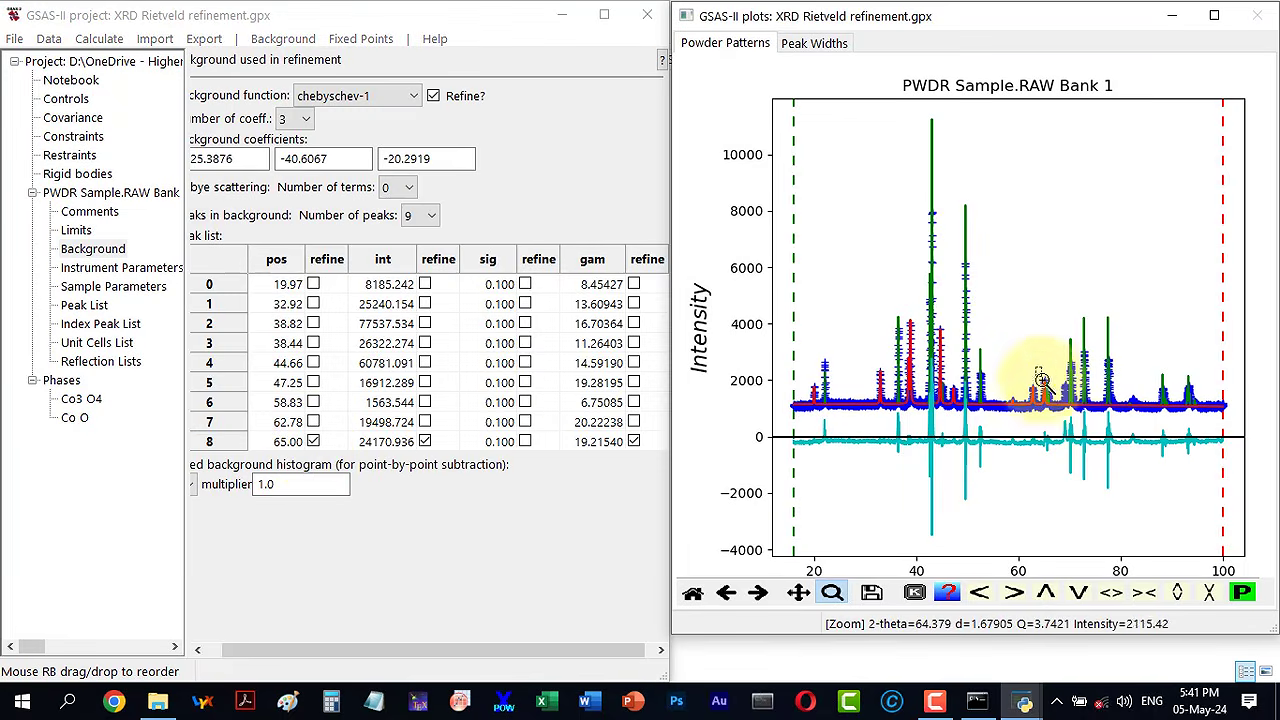
left_click_drag(1041, 378, 1050, 404)
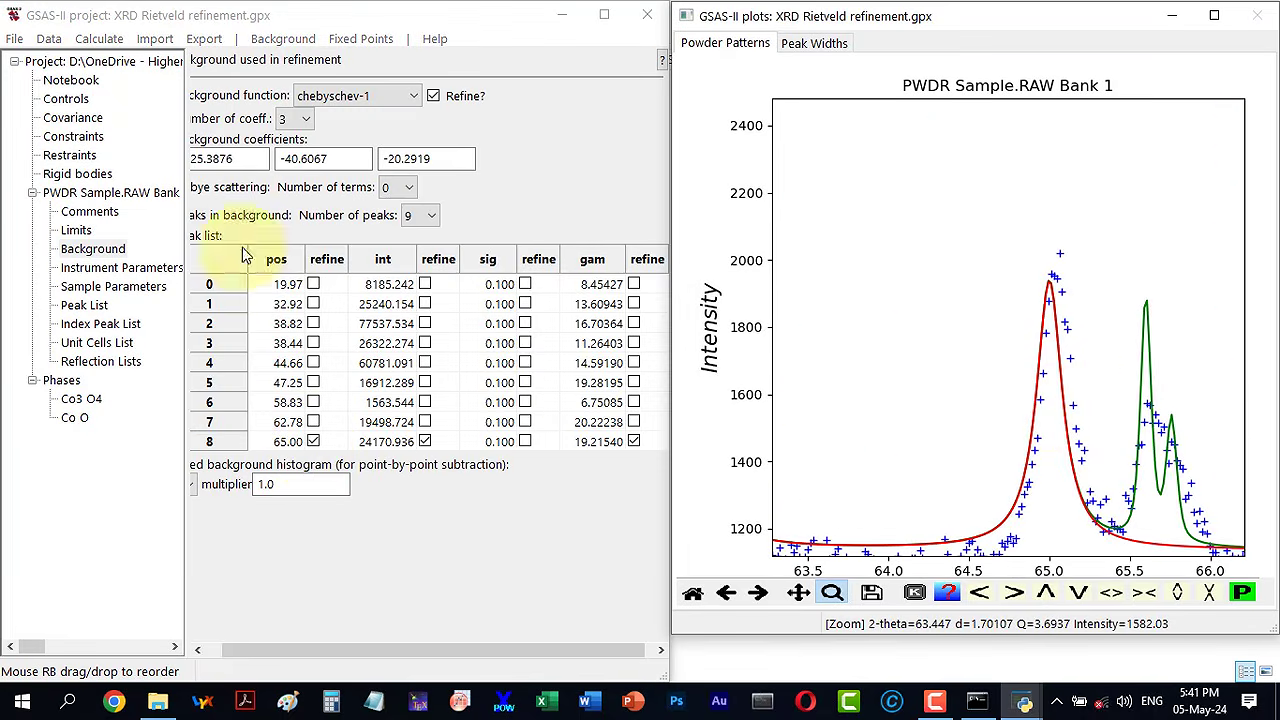
left_click(110, 45)
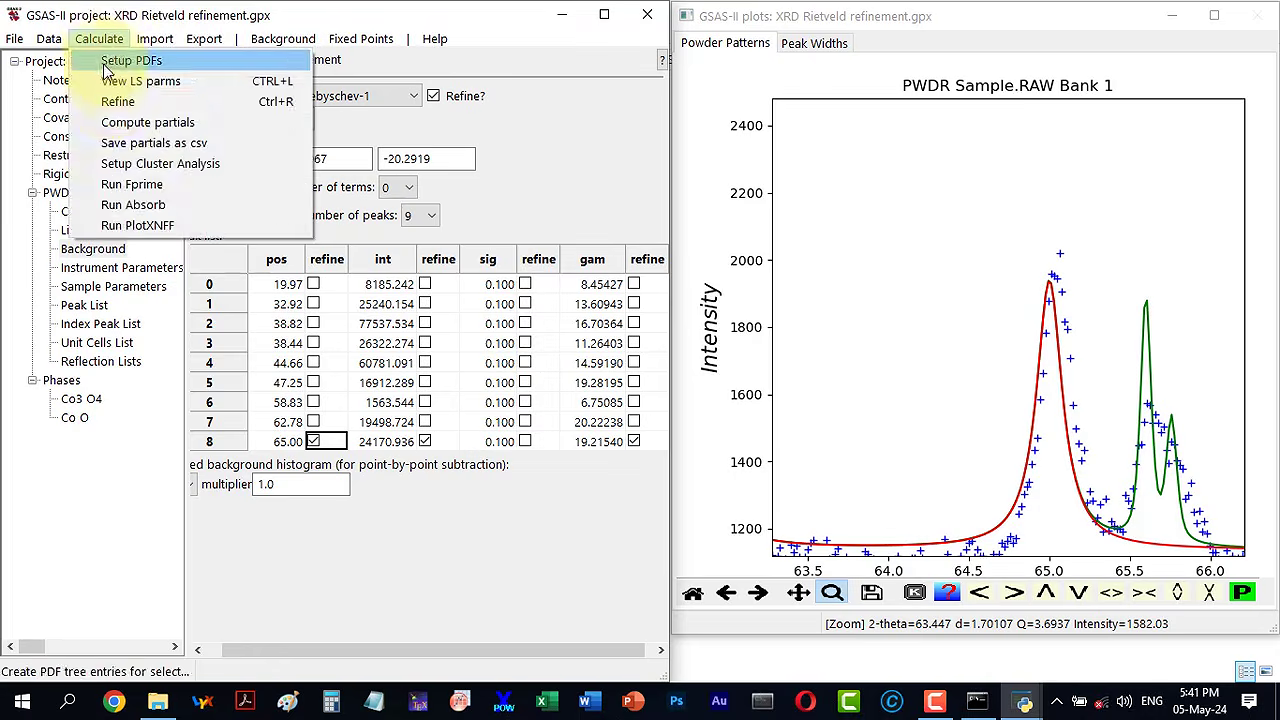
left_click(112, 78)
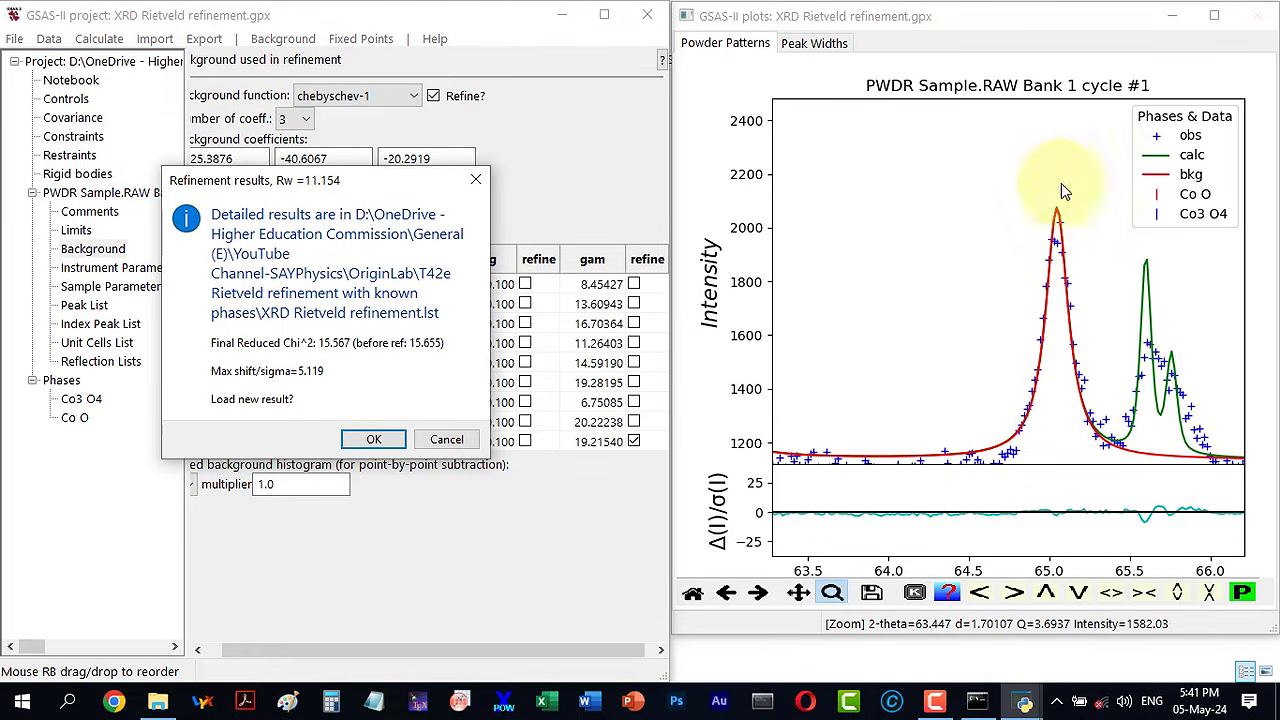
left_click(366, 441)
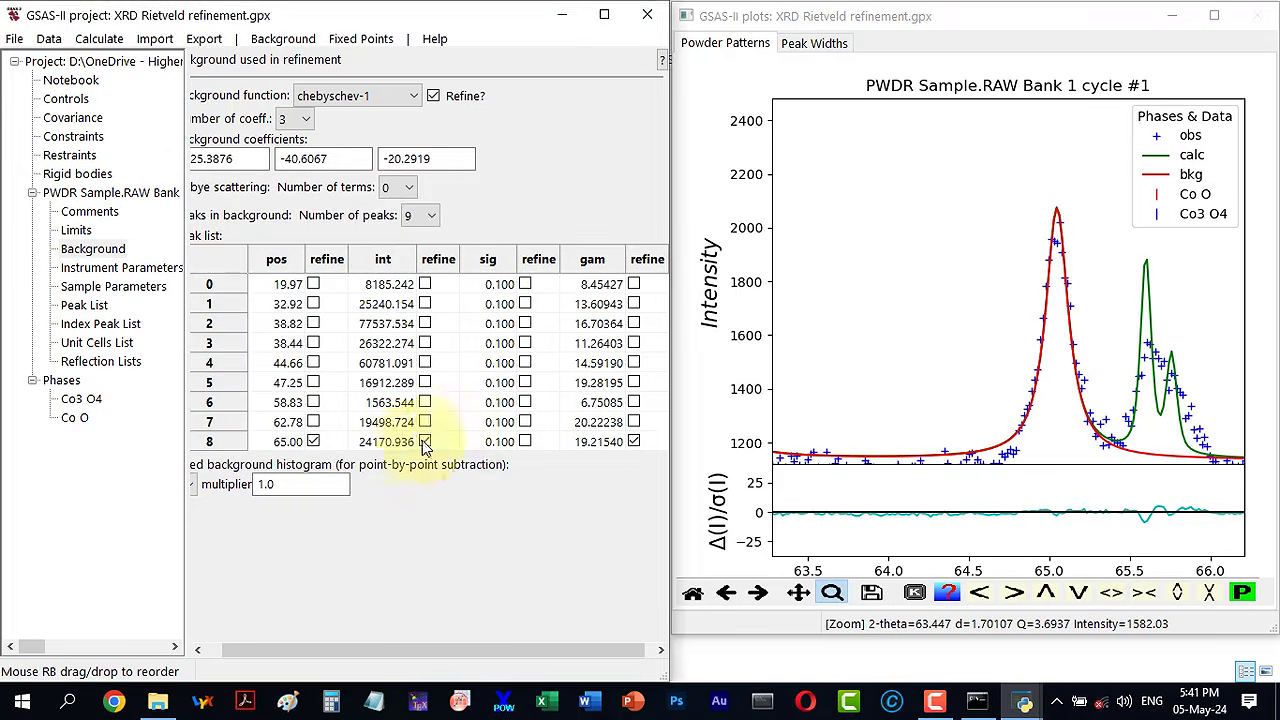
Step: Disable refinement of the ninth background peak's position, intensity and gam
left_click(314, 443)
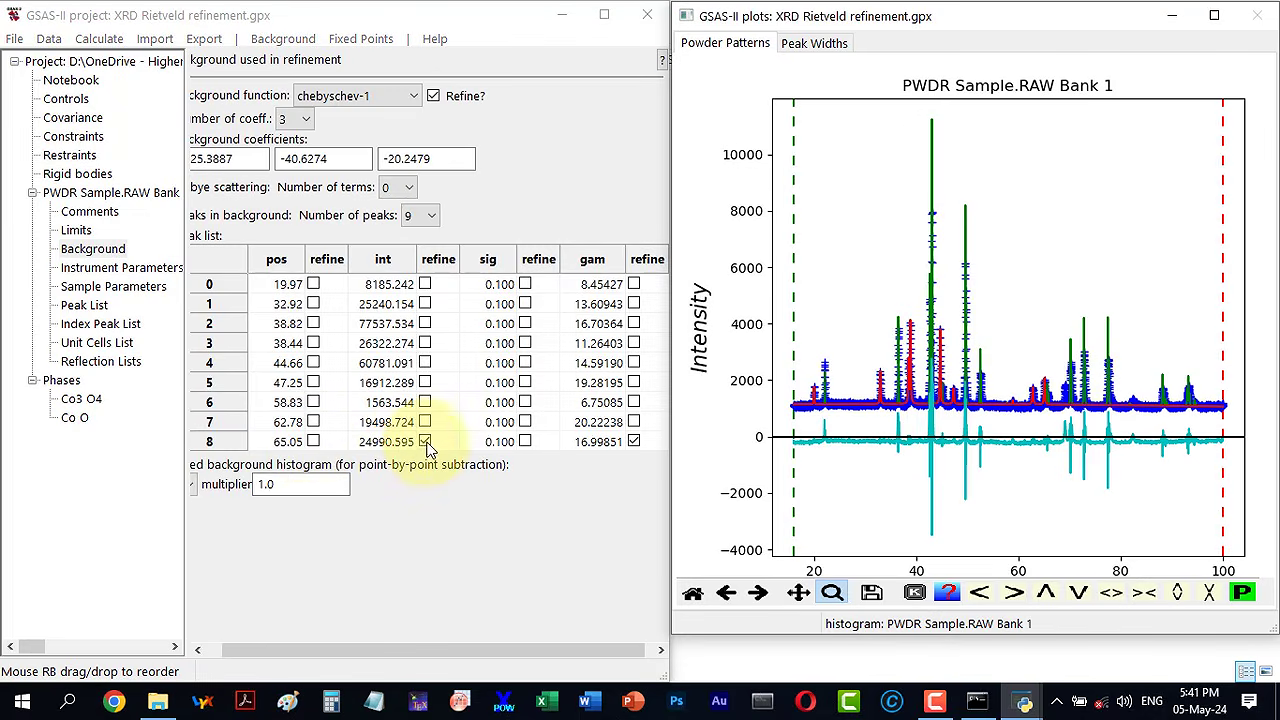
left_click(425, 442)
left_click(634, 442)
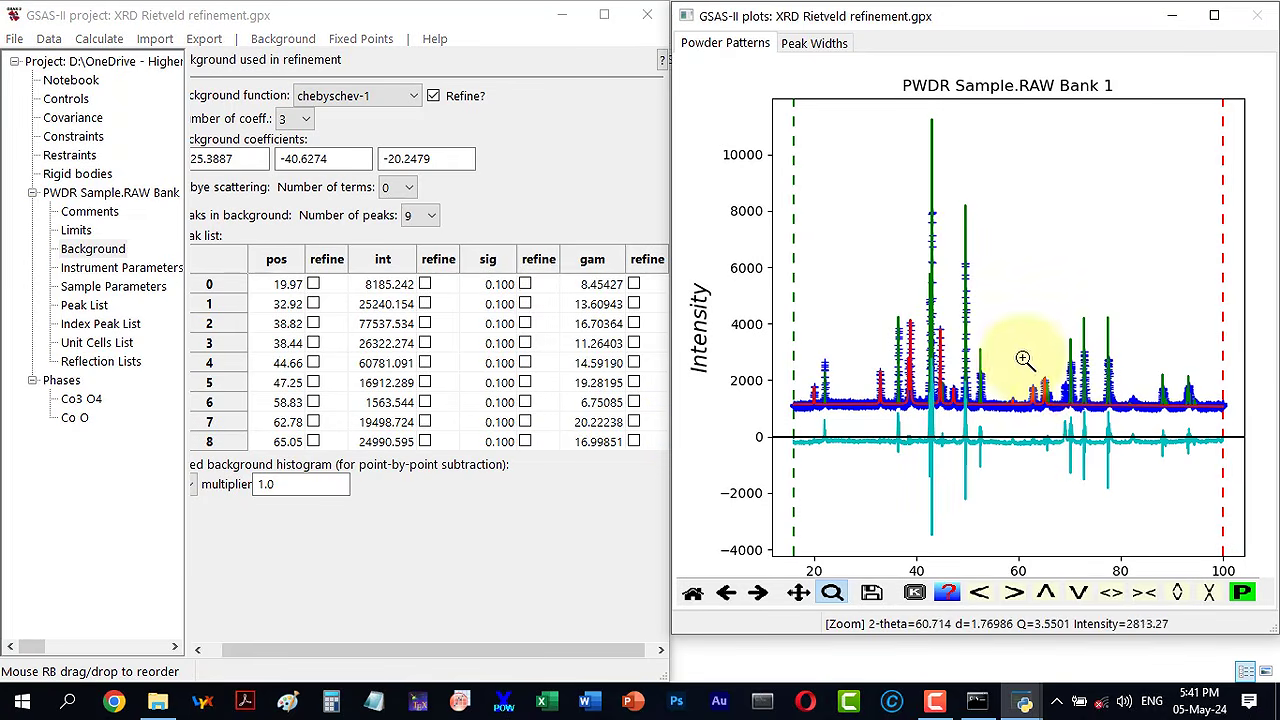
Step: Add a tenth background peak at position 69.00 with intensity 4000 and gam 8, enabling refinement of its intensity and gam
left_click_drag(1024, 349, 1075, 411)
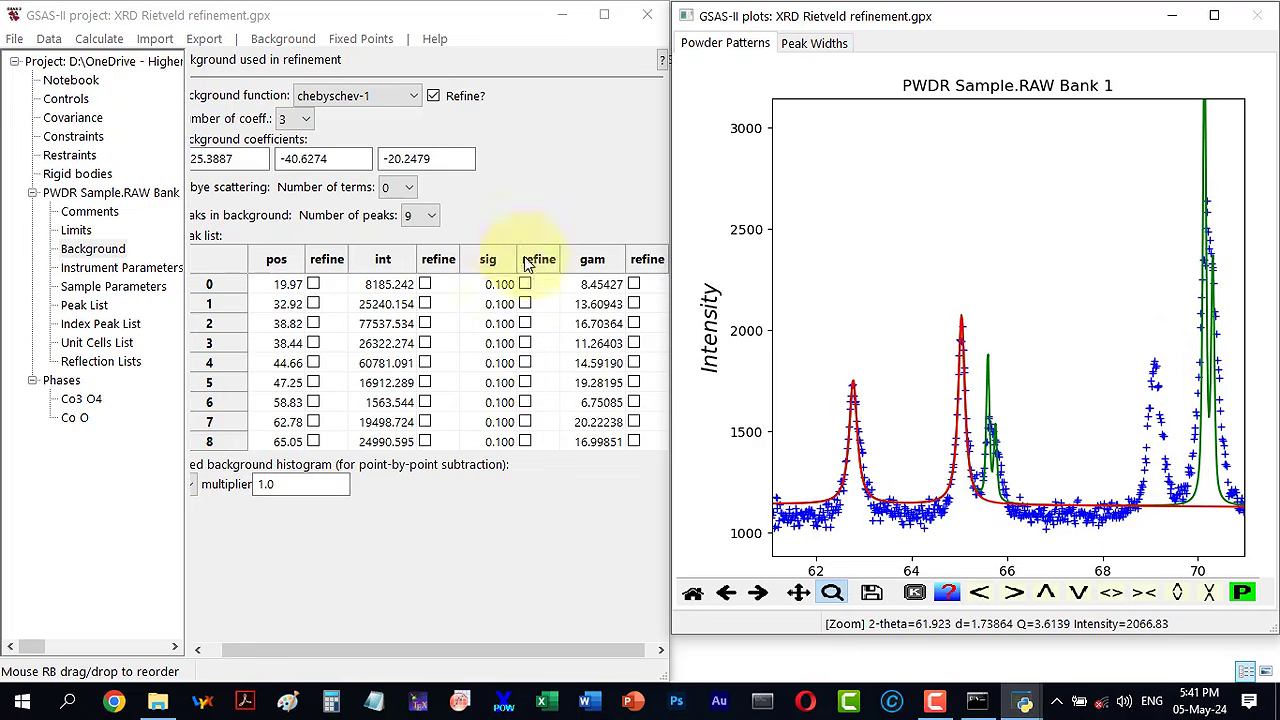
left_click(434, 217)
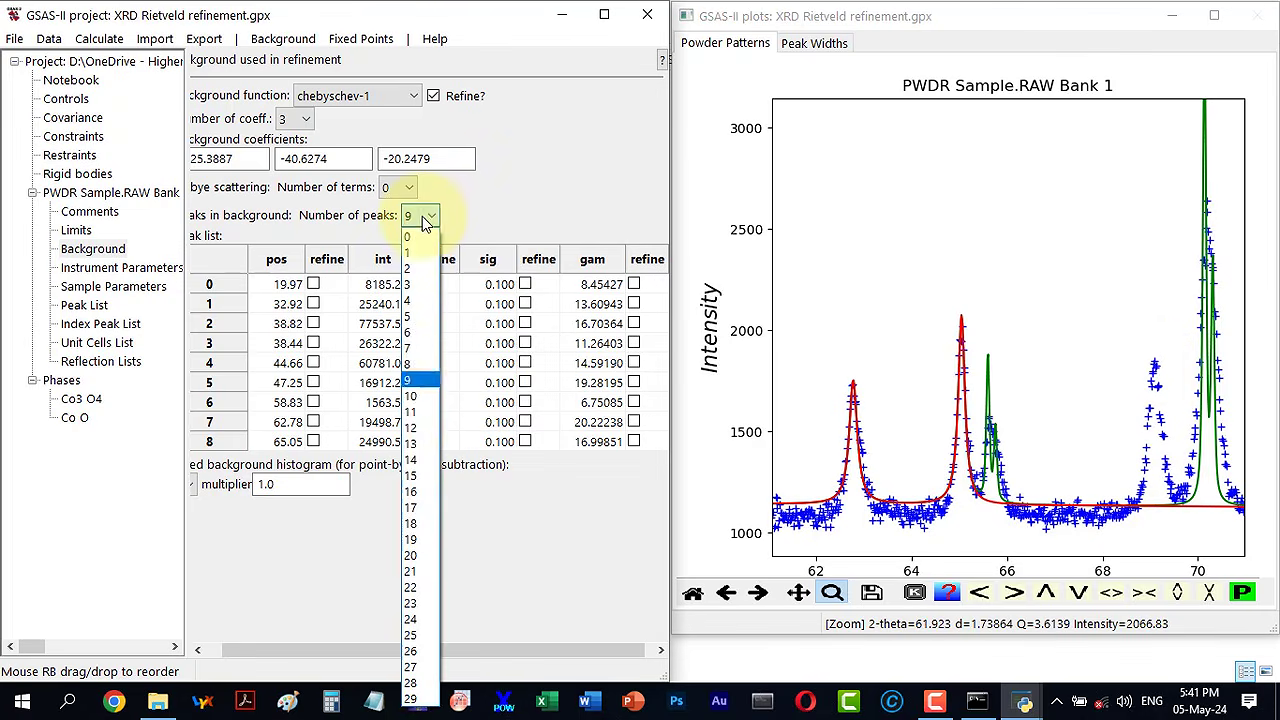
left_click(404, 400)
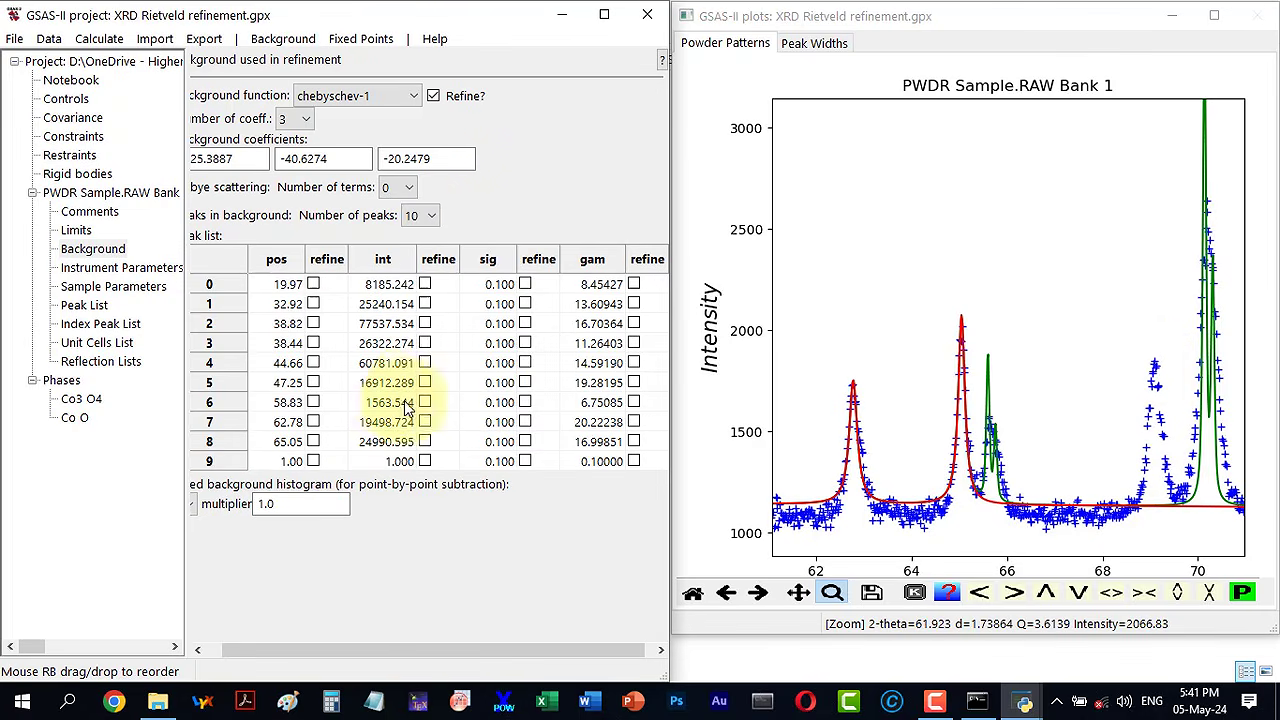
left_click(285, 463)
type("69")
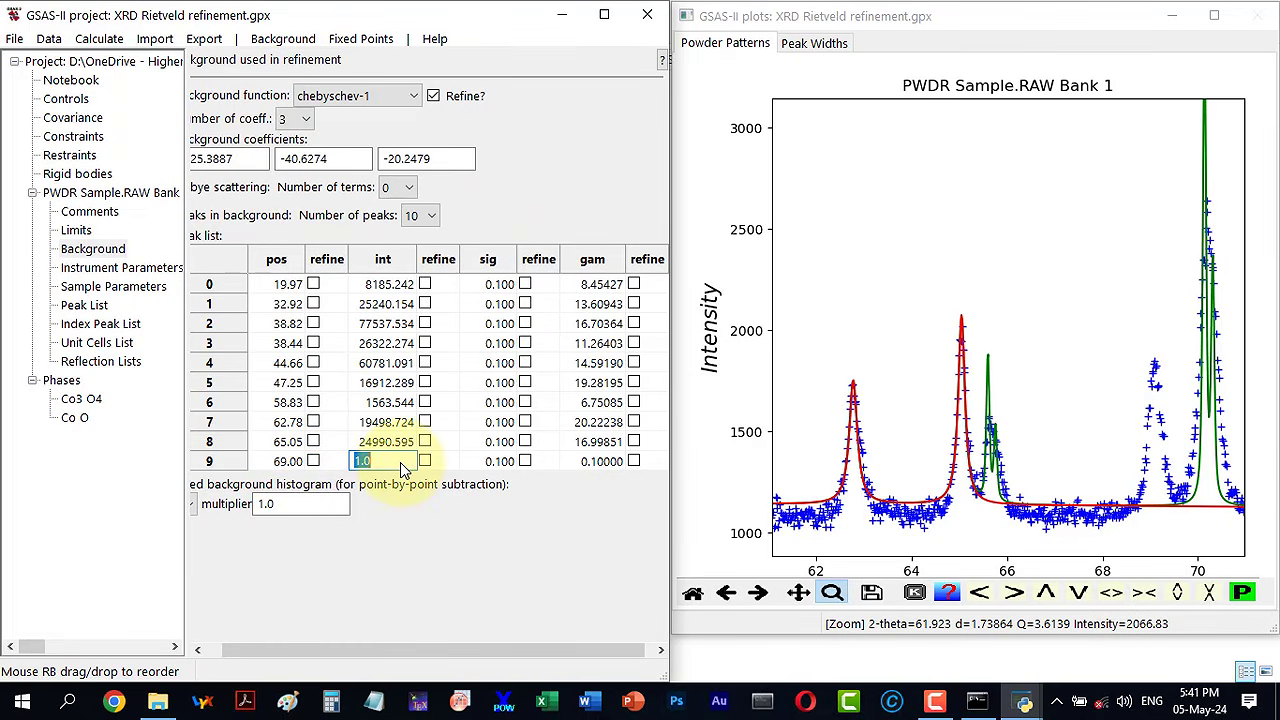
type("4000")
left_click(430, 465)
left_click(426, 462)
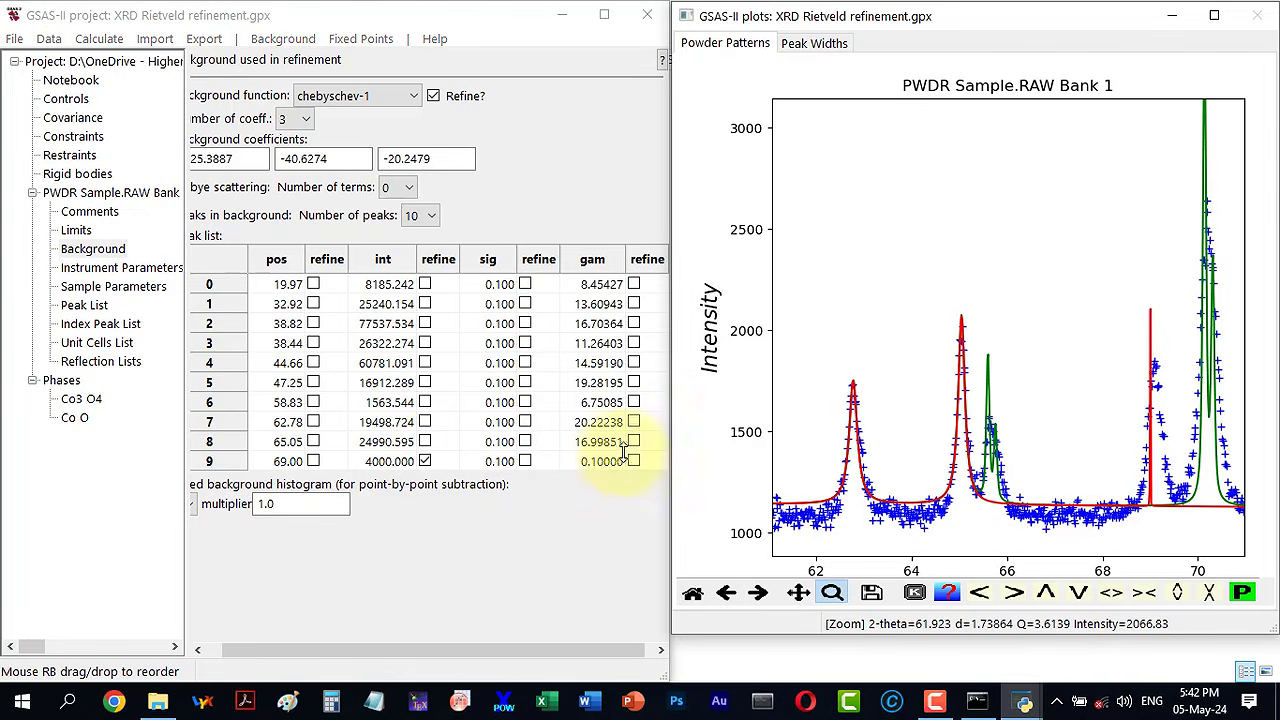
left_click(605, 466)
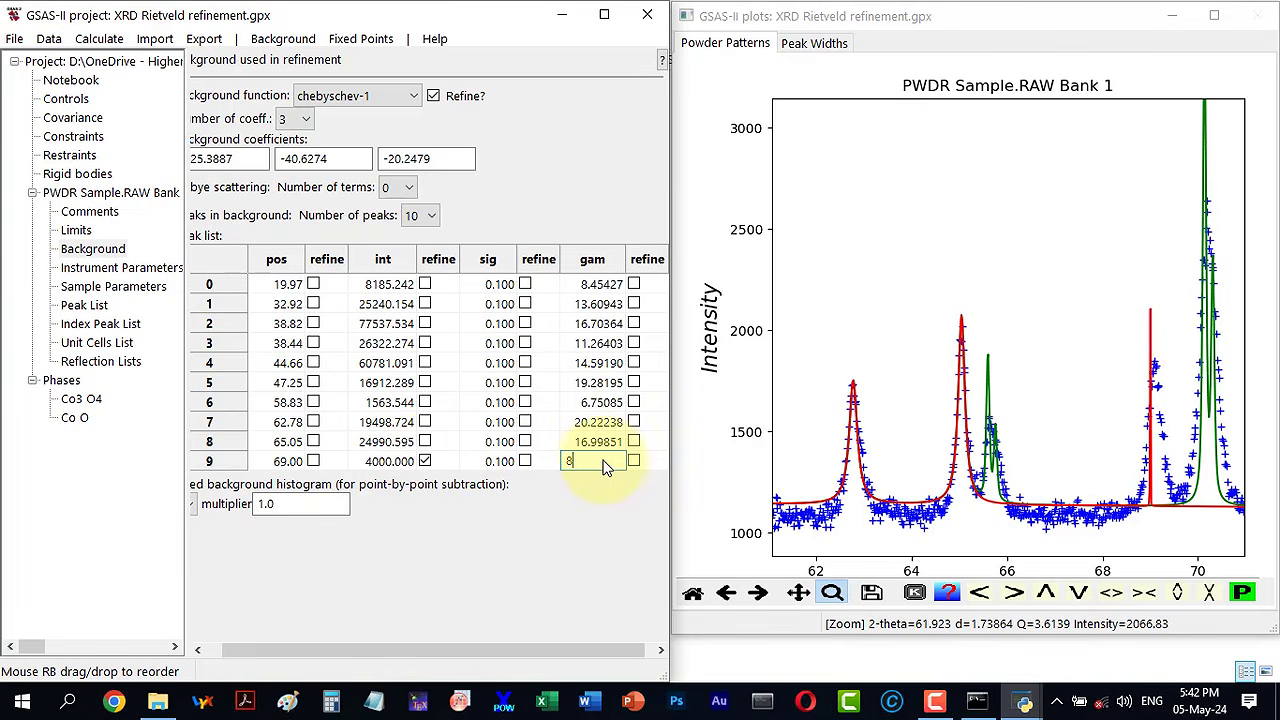
left_click(634, 465)
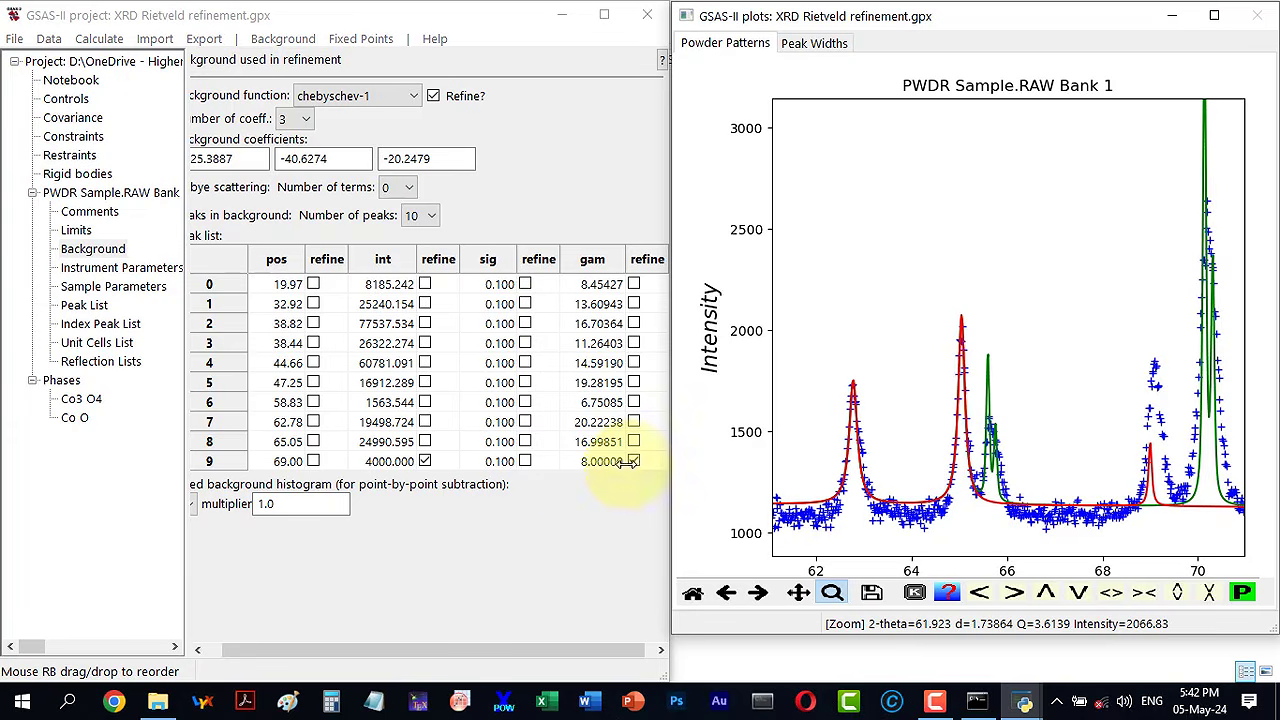
Step: Run the refinement with the tenth background peak's intensity and gam enabled and load the new result
left_click(99, 39)
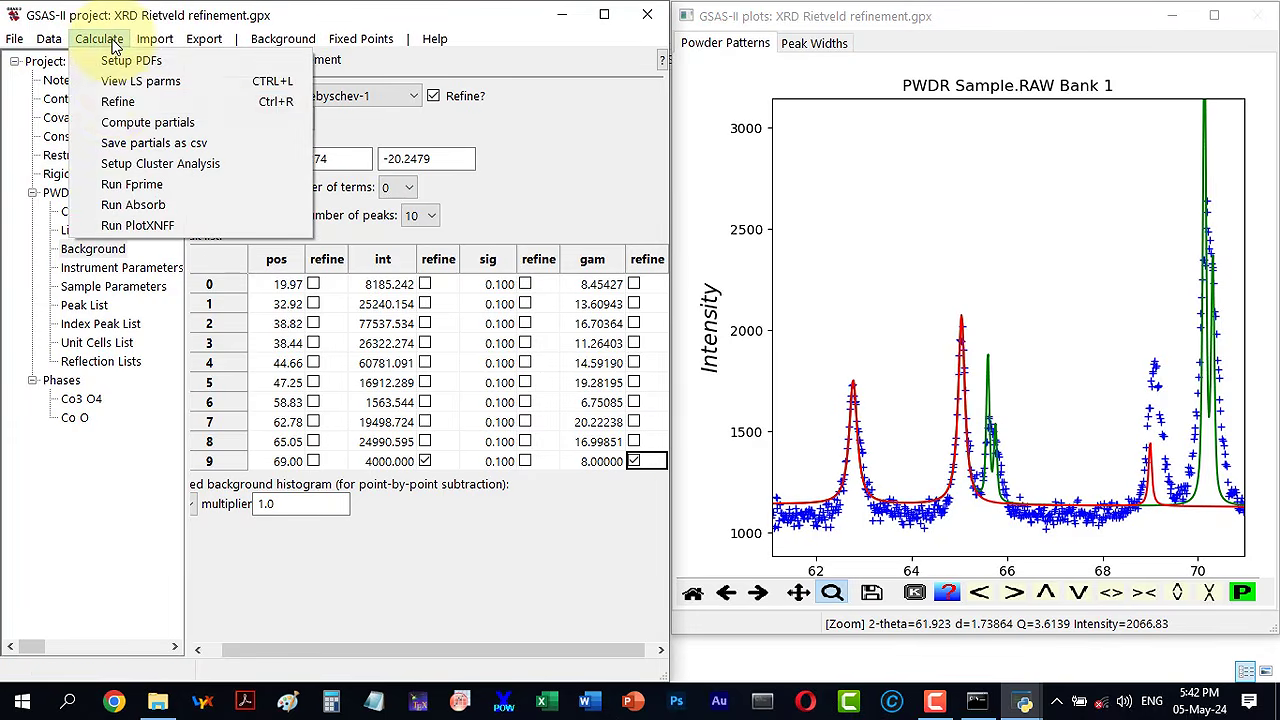
left_click(112, 92)
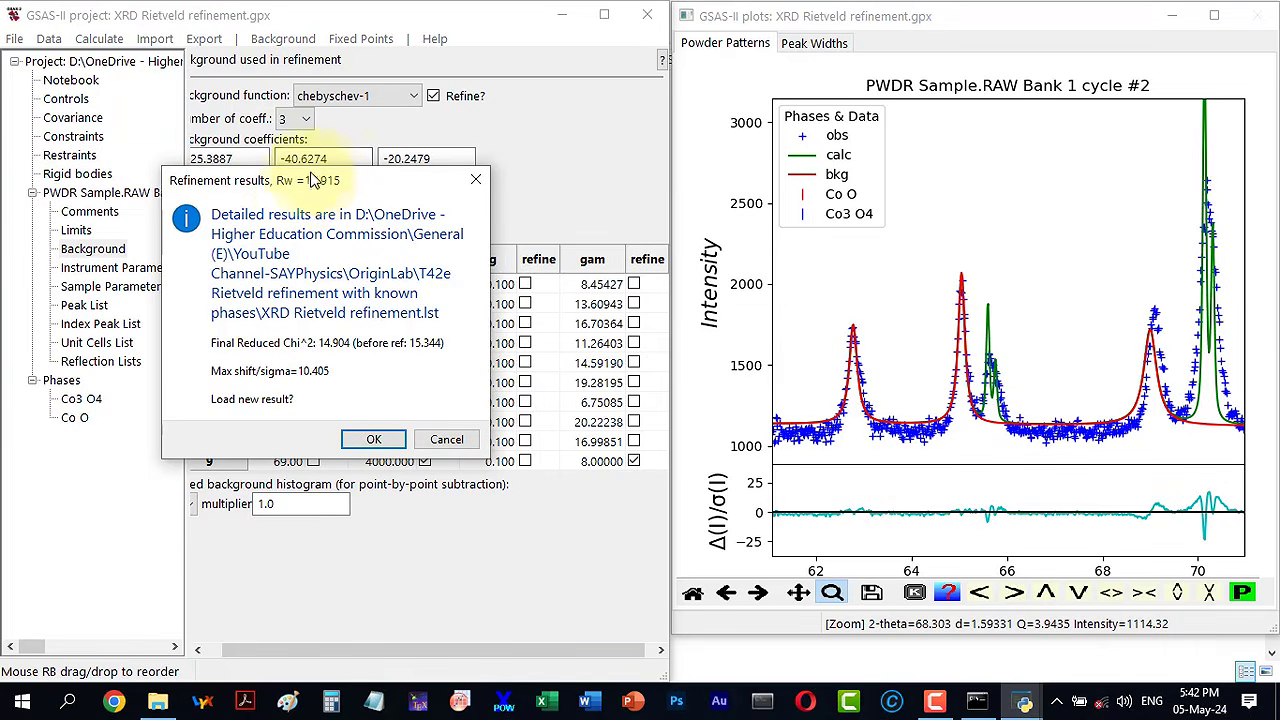
left_click(369, 438)
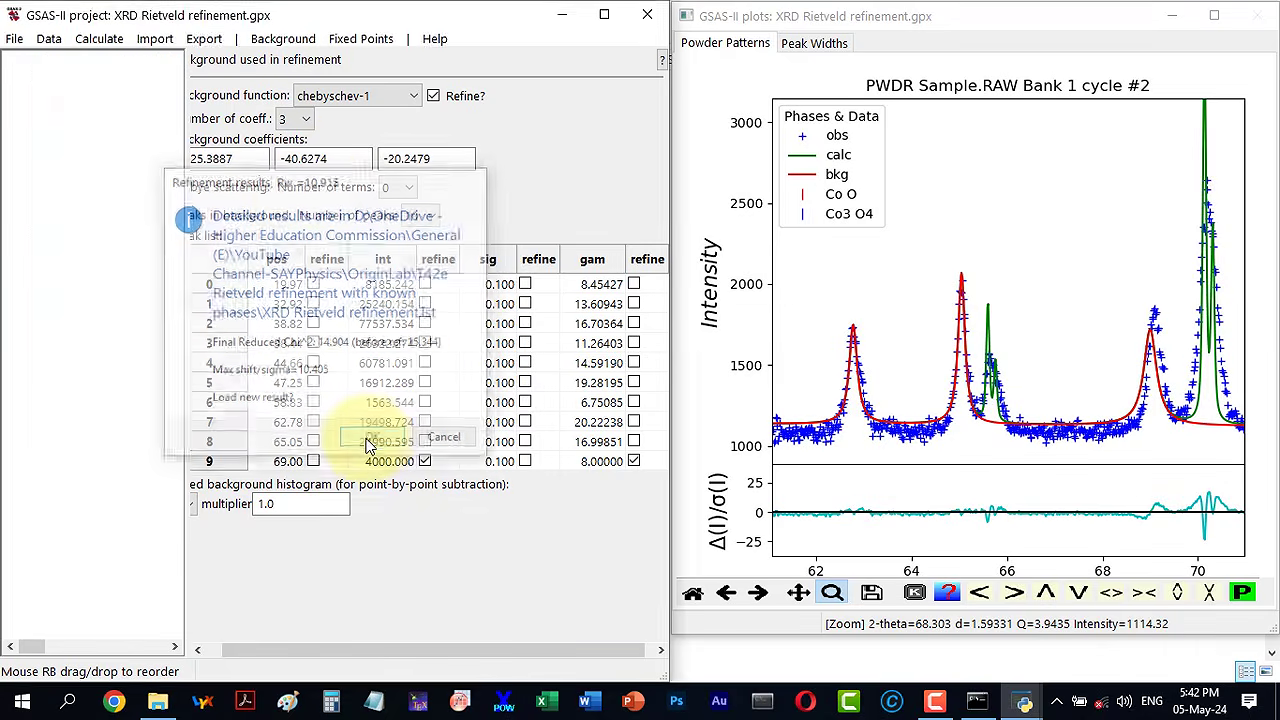
Step: Enable refinement of the tenth background peak's position, run the refinement again and load the new result
left_click(314, 464)
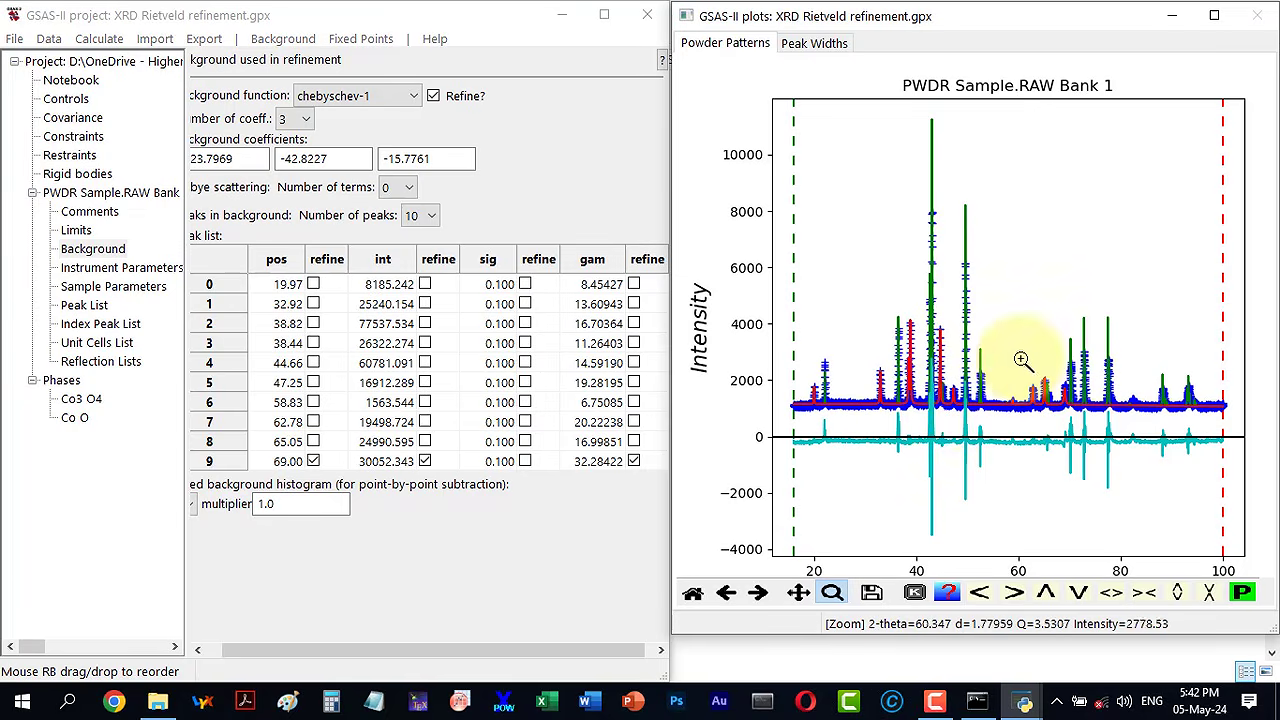
left_click_drag(1057, 362, 1079, 409)
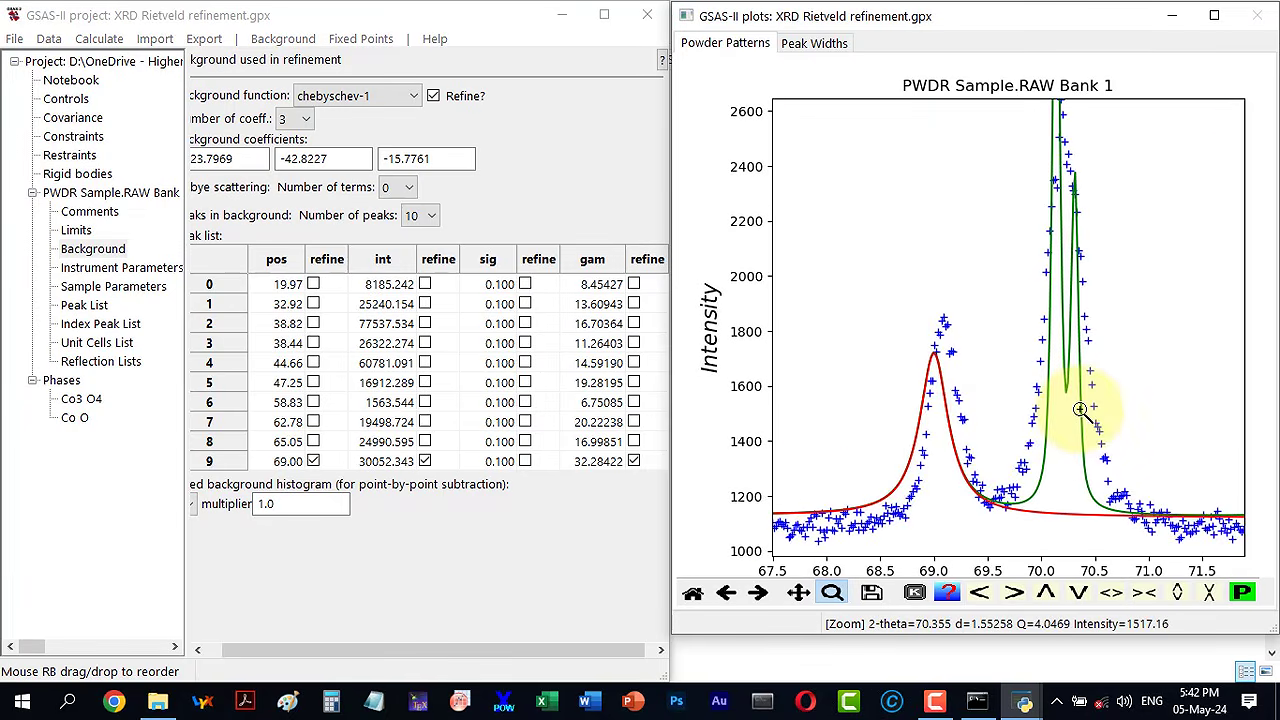
left_click(99, 38)
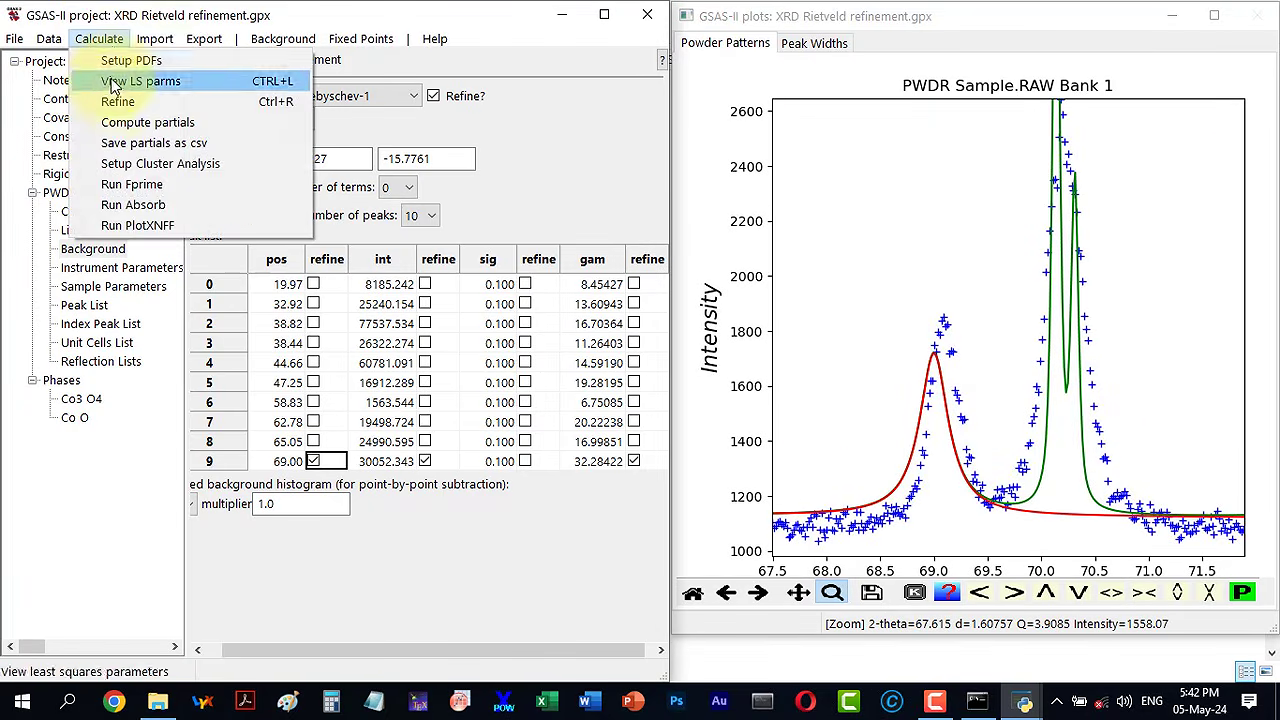
left_click(113, 103)
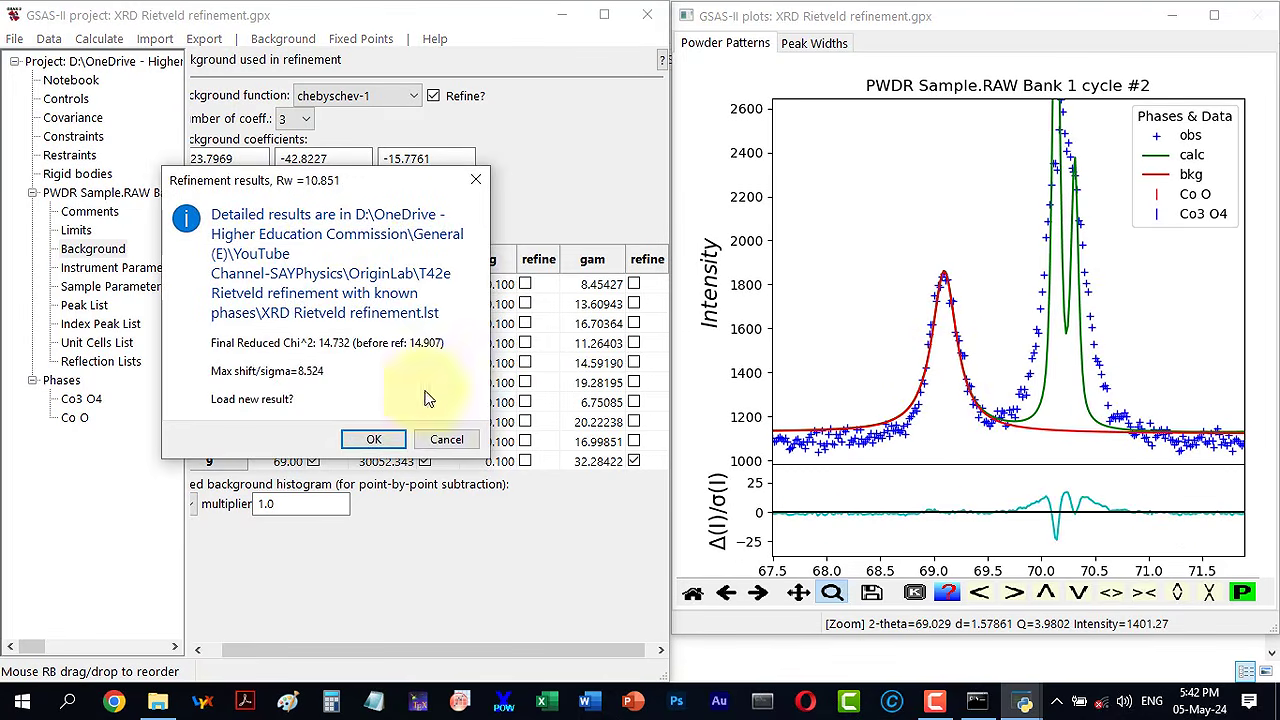
left_click(373, 440)
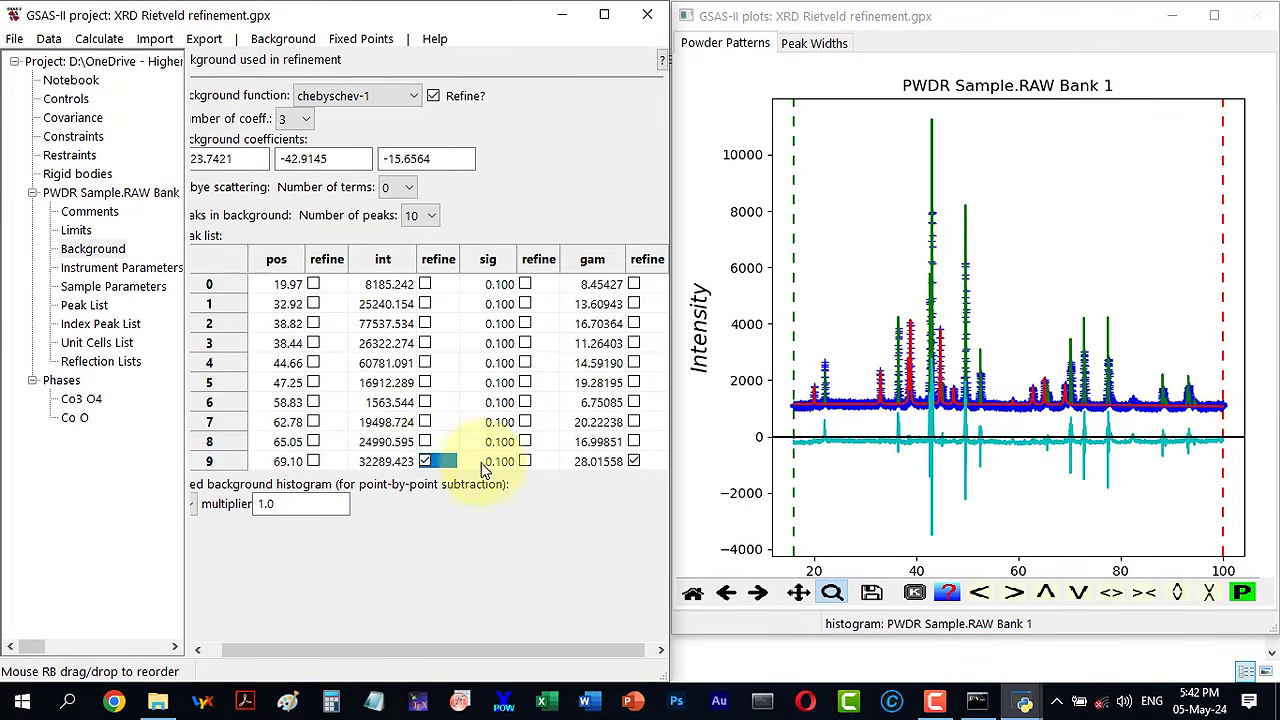
Step: Disable refinement of the tenth background peak's position, intensity and gam
left_click(634, 462)
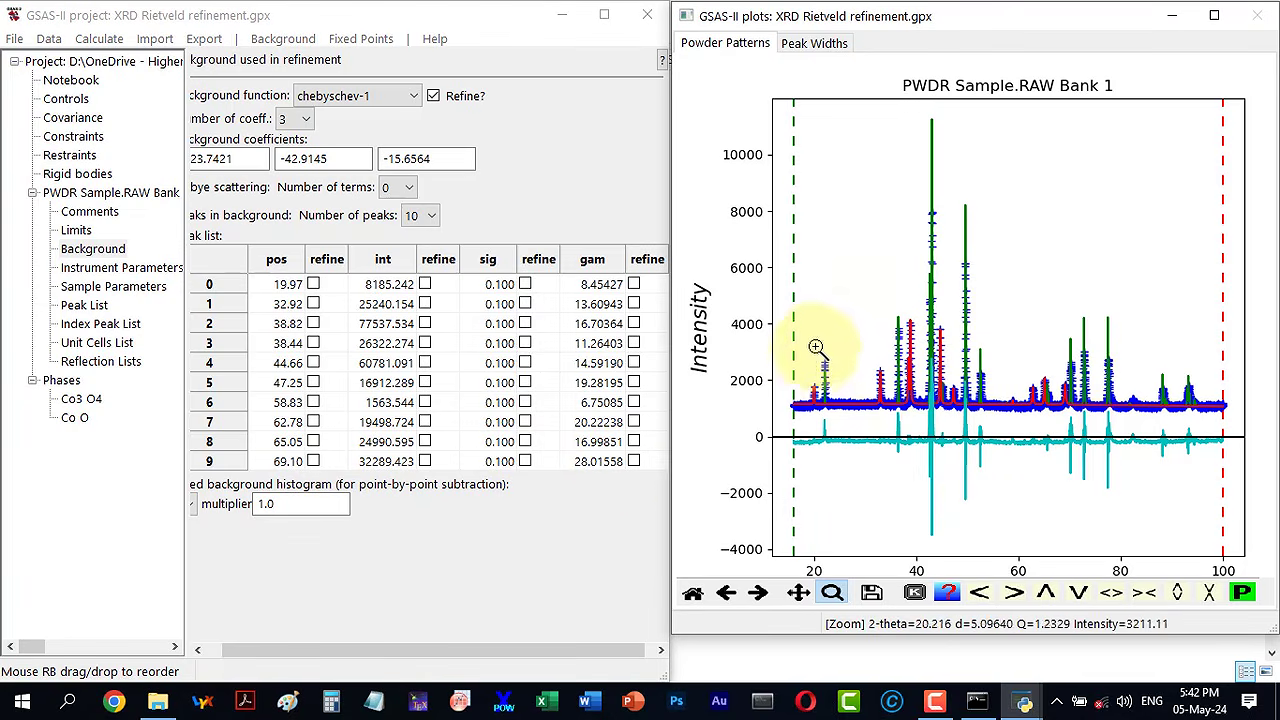
Step: Examine how the calculated and background curves fit the observed data from about 20 to 45 degrees 2-theta
left_click_drag(816, 347, 838, 405)
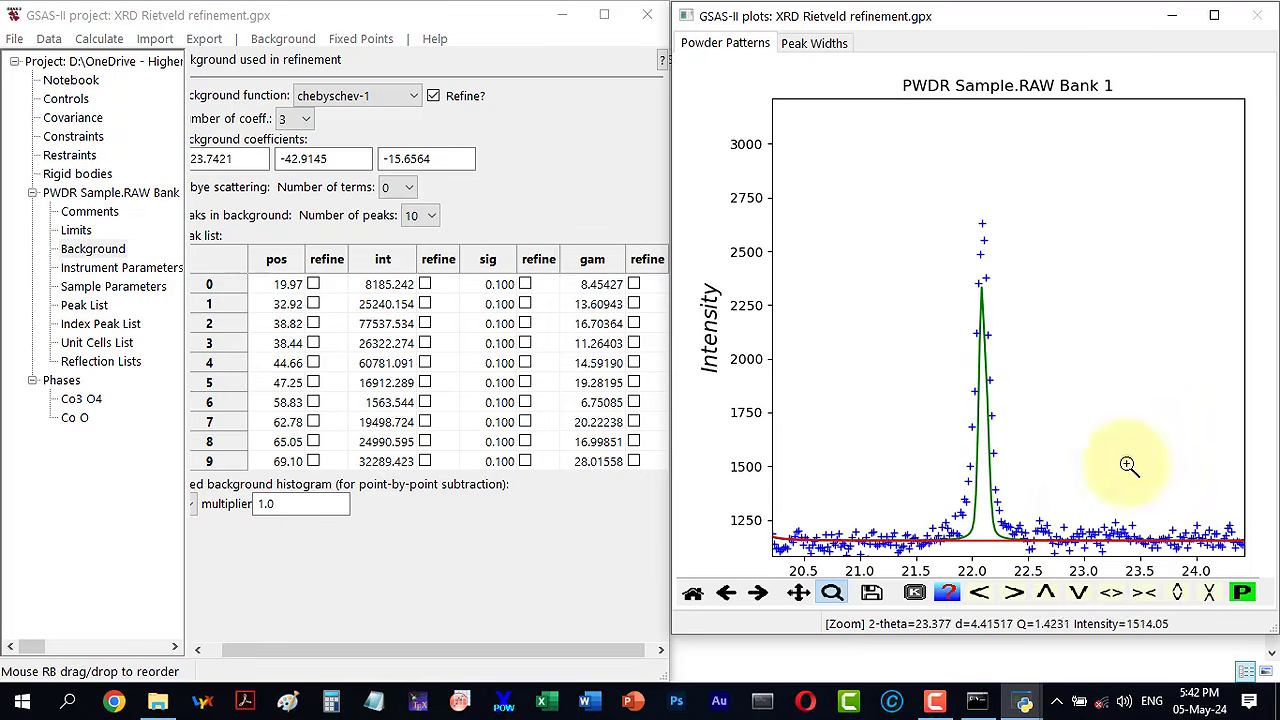
left_click(798, 592)
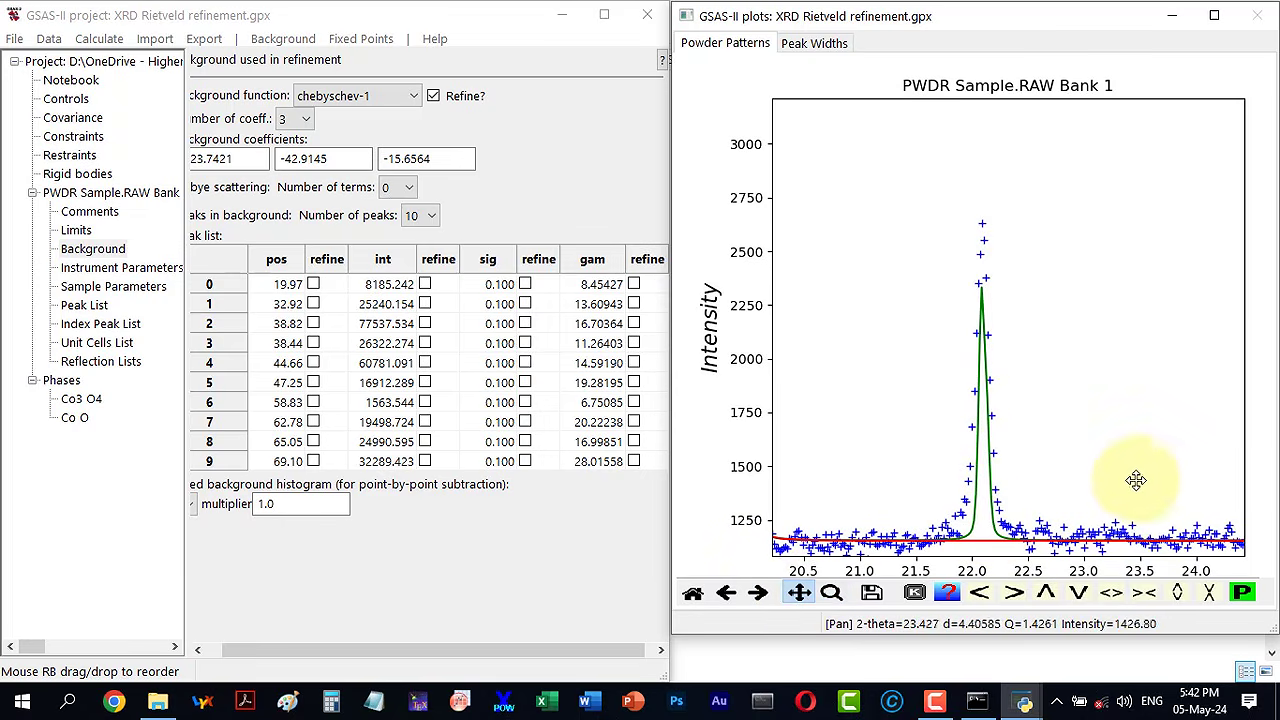
left_click_drag(1144, 476, 790, 451)
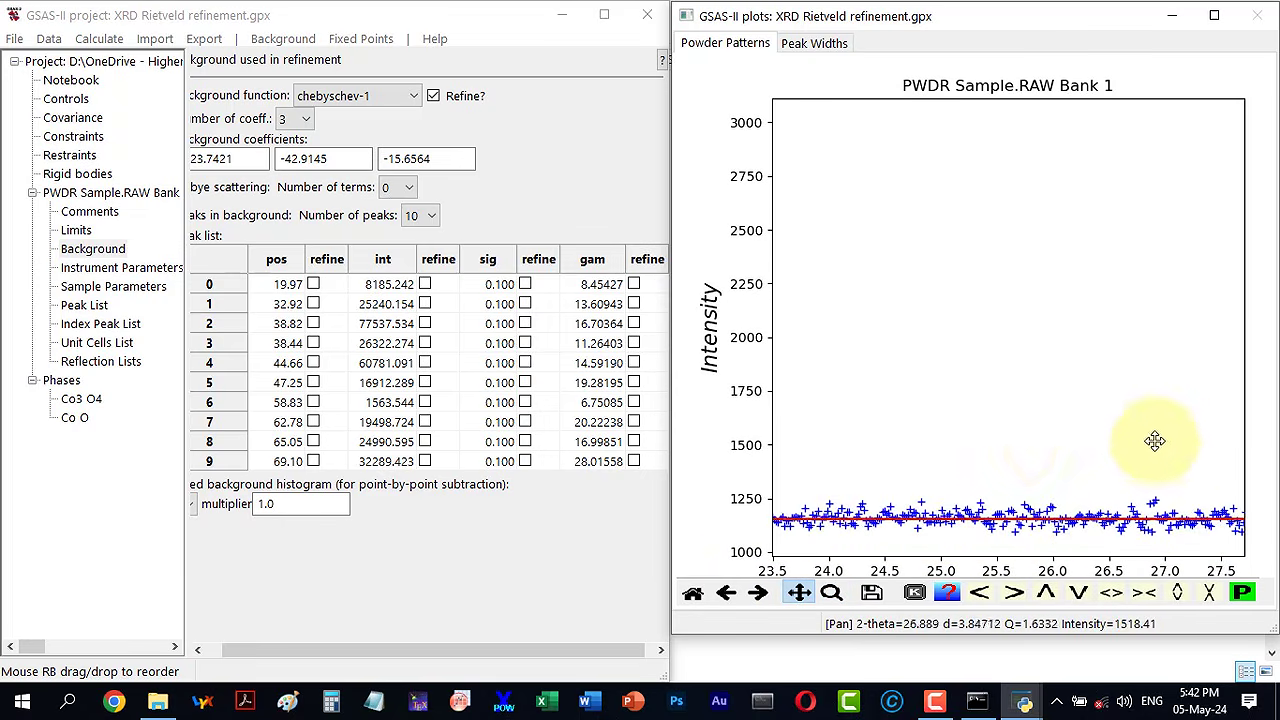
left_click_drag(1062, 441, 768, 432)
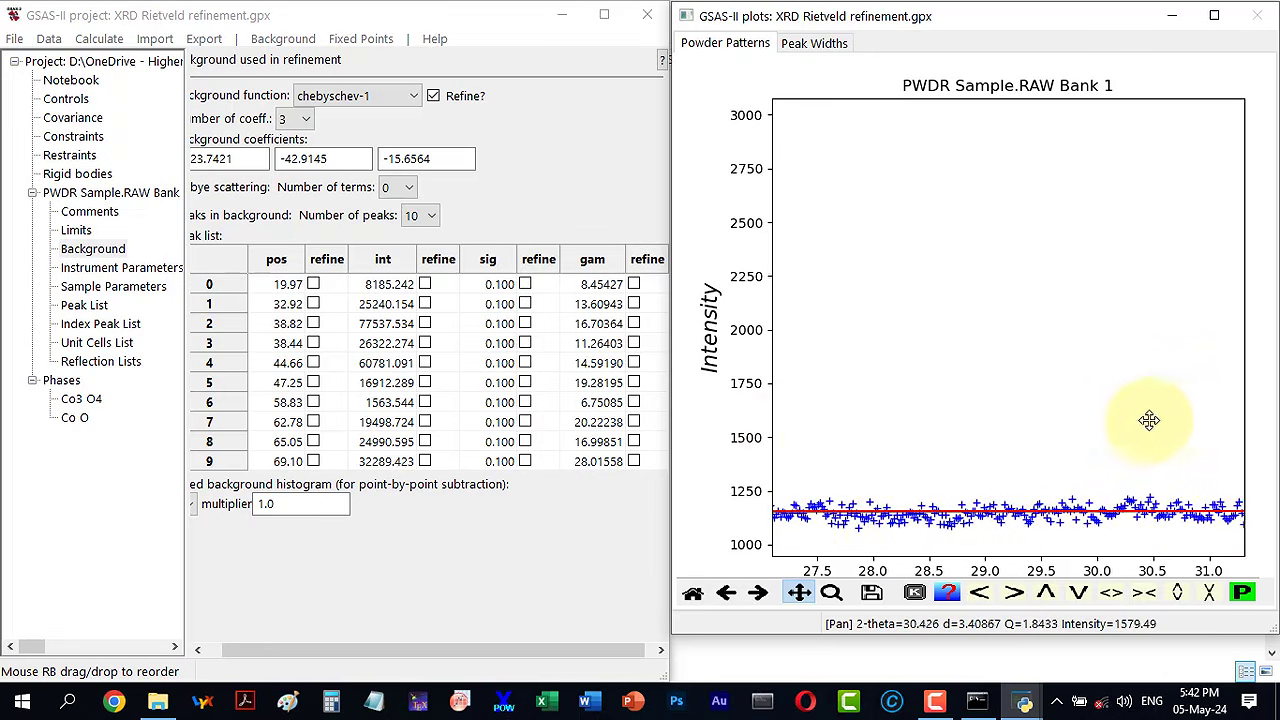
left_click_drag(1139, 425, 872, 428)
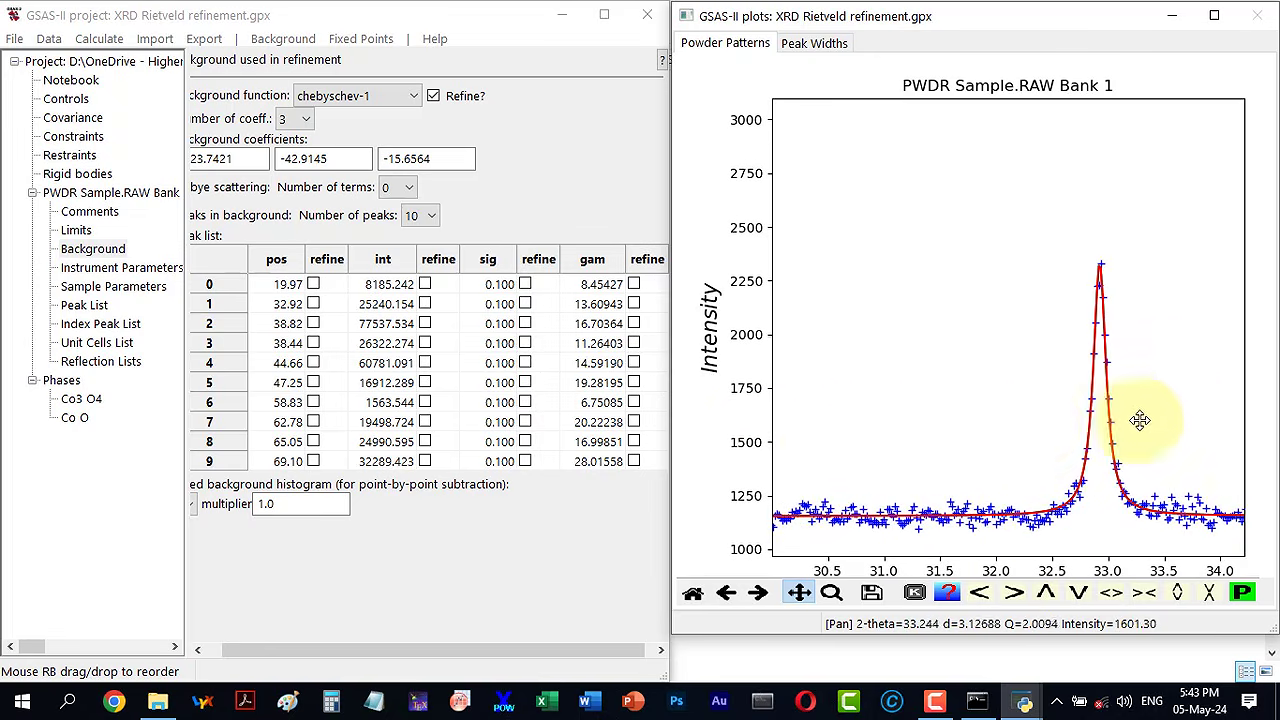
left_click_drag(956, 418, 818, 417)
left_click_drag(1089, 417, 919, 449)
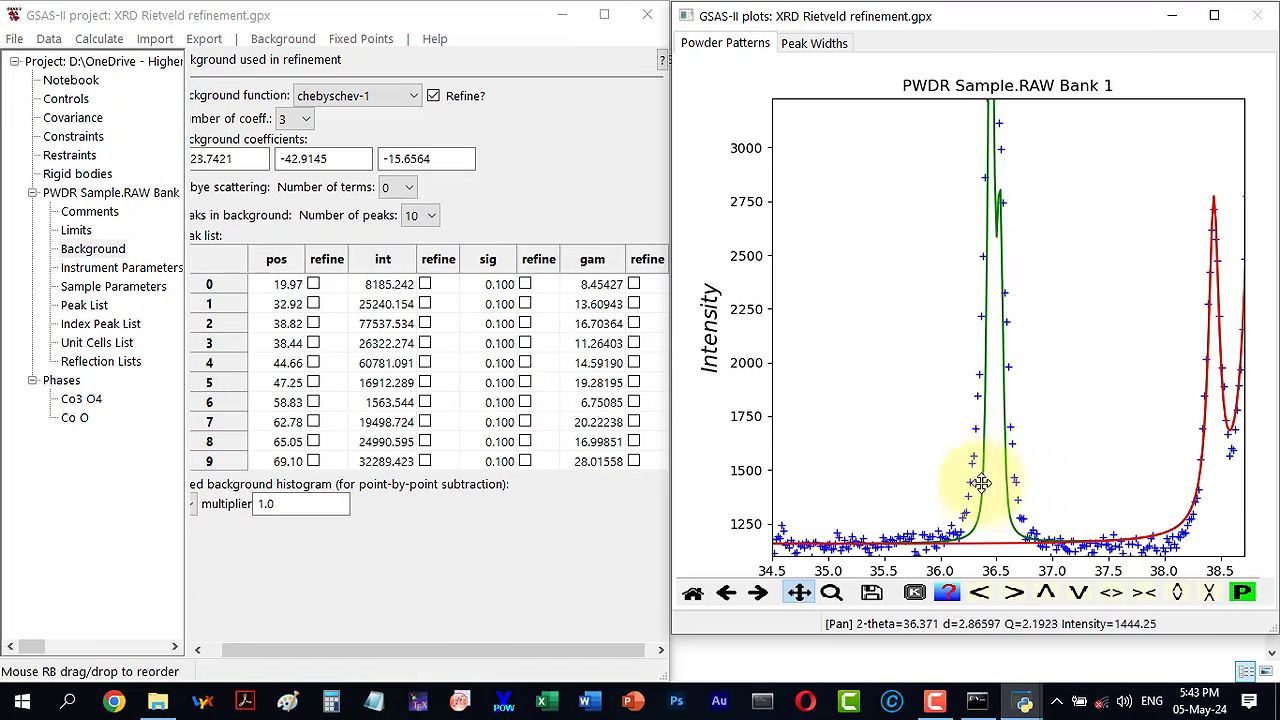
left_click_drag(1157, 437, 834, 446)
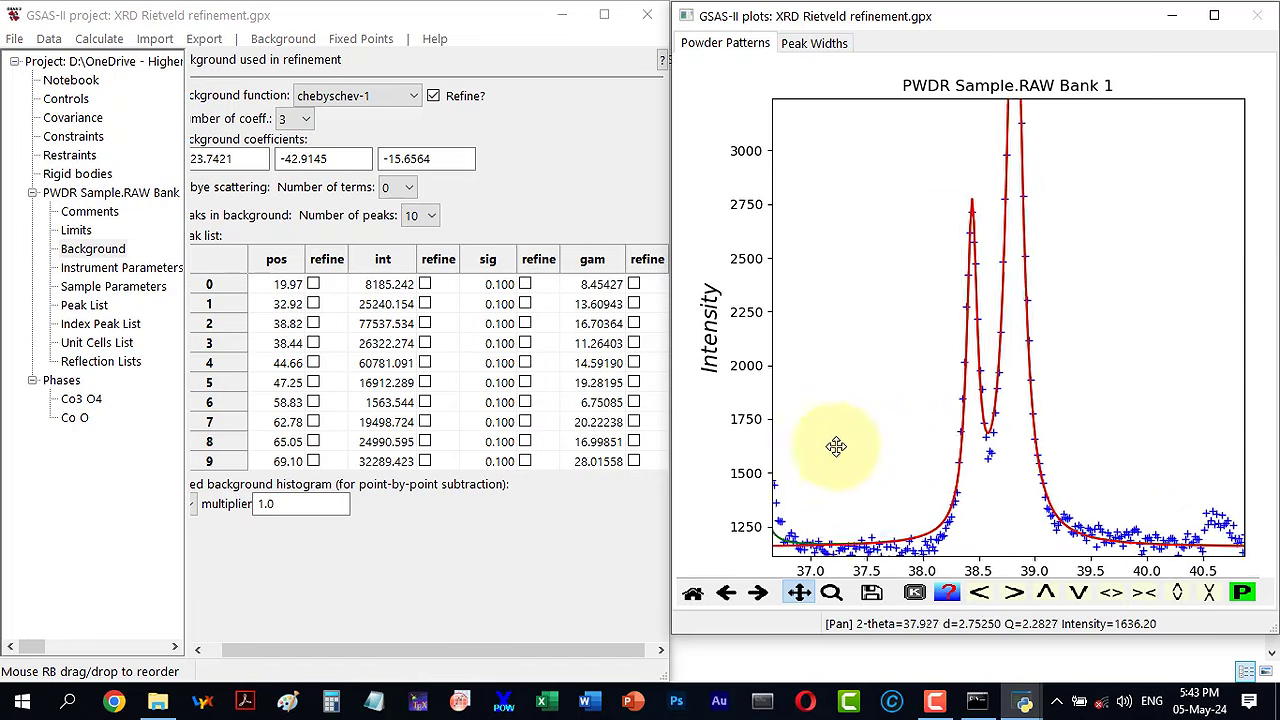
left_click_drag(1078, 433, 874, 431)
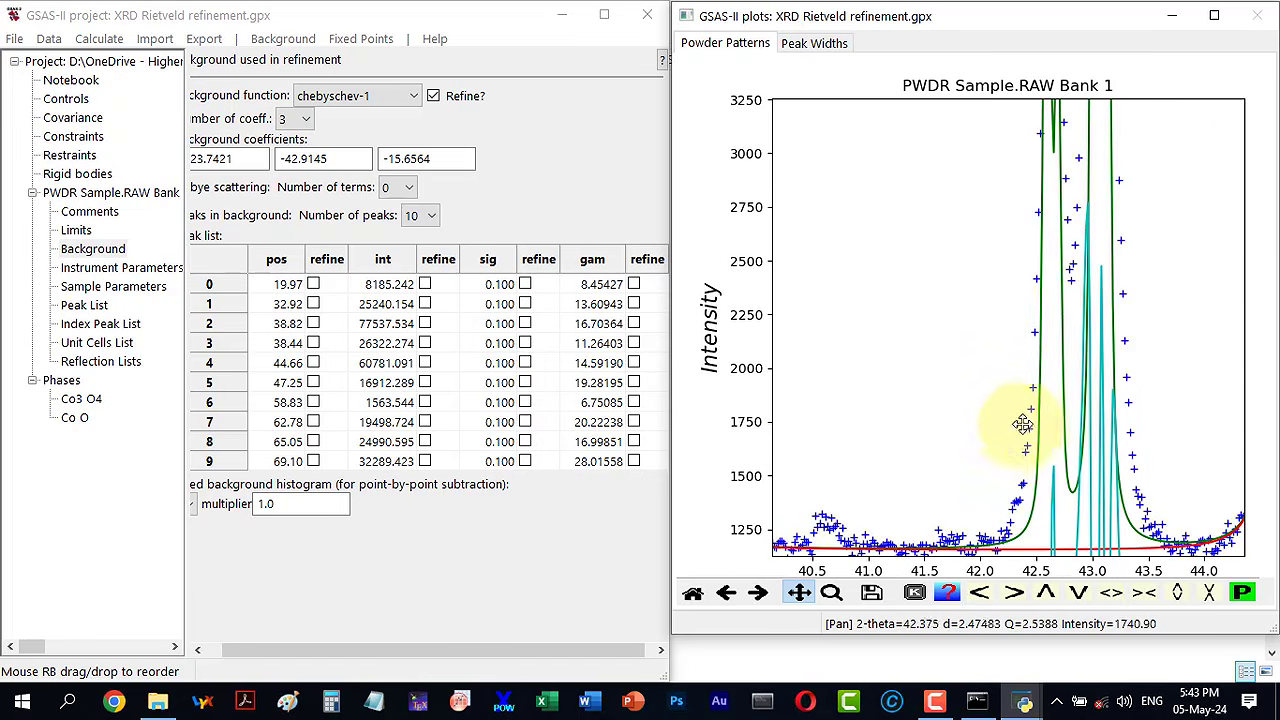
left_click_drag(952, 436, 929, 471)
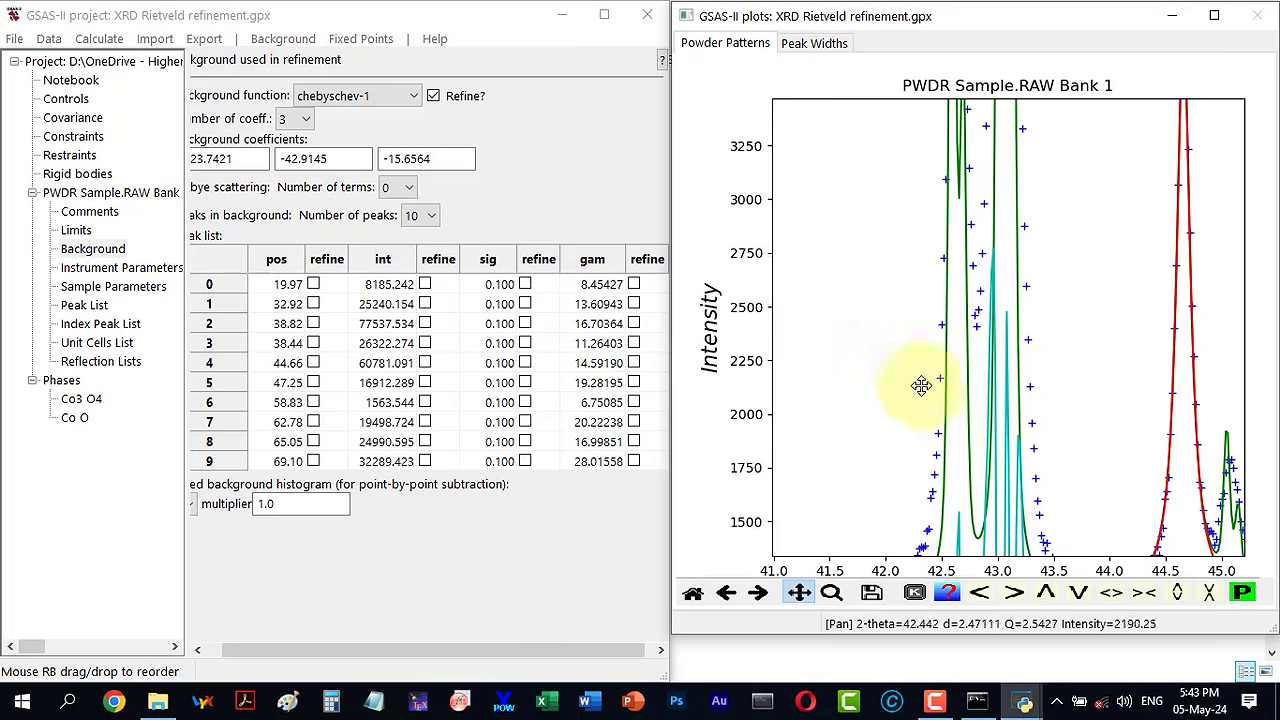
Step: Compare the calculated and observed profiles of the strongest peaks between about 42 and 46 degrees 2-theta
left_click(697, 596)
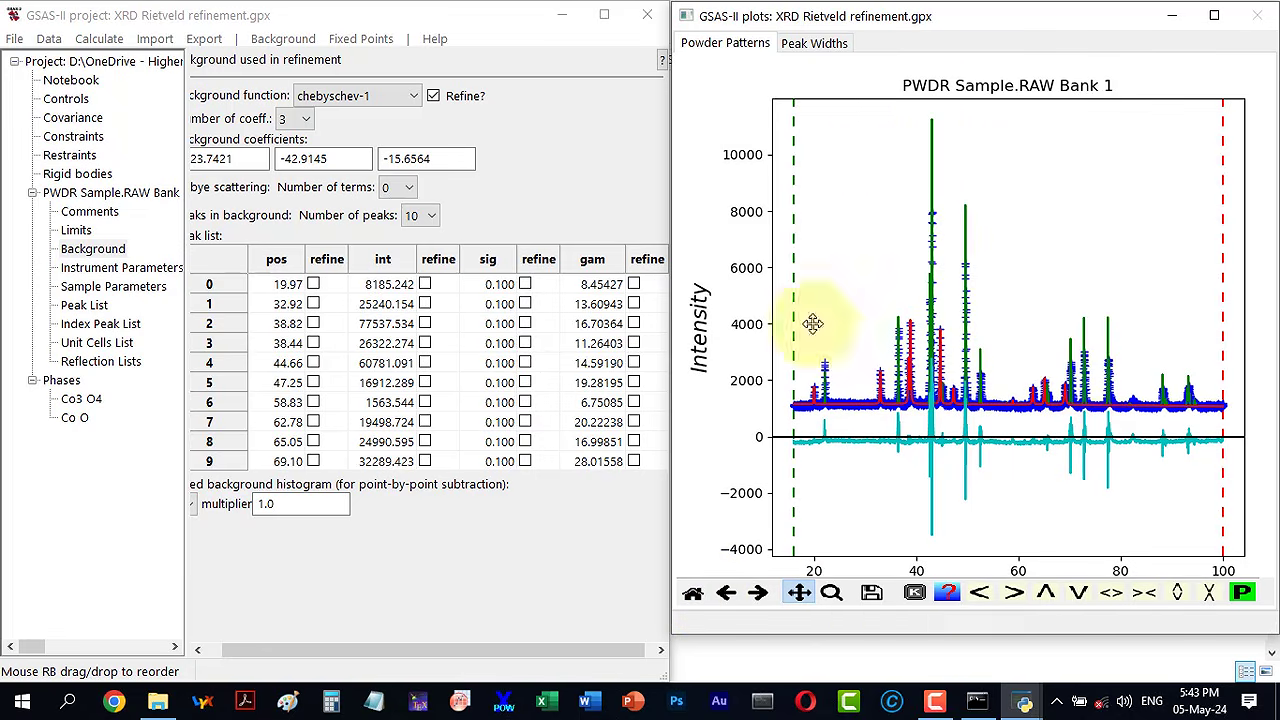
left_click(832, 593)
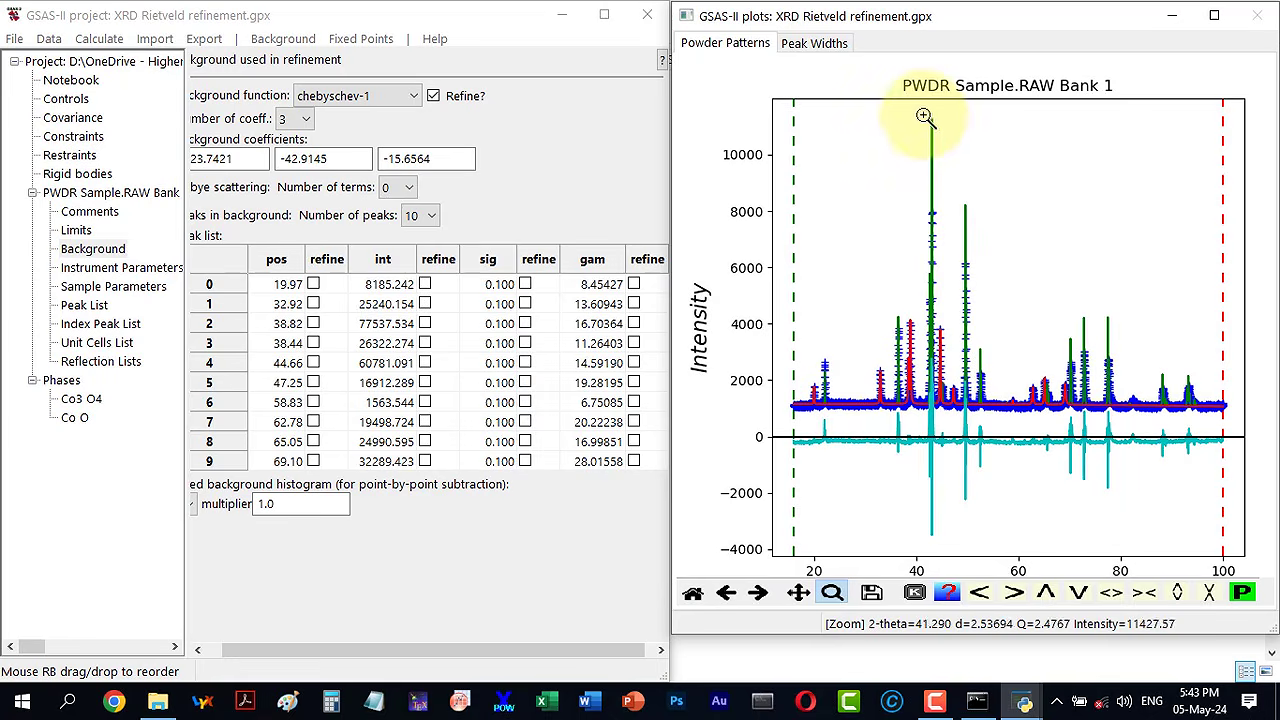
left_click_drag(924, 116, 945, 410)
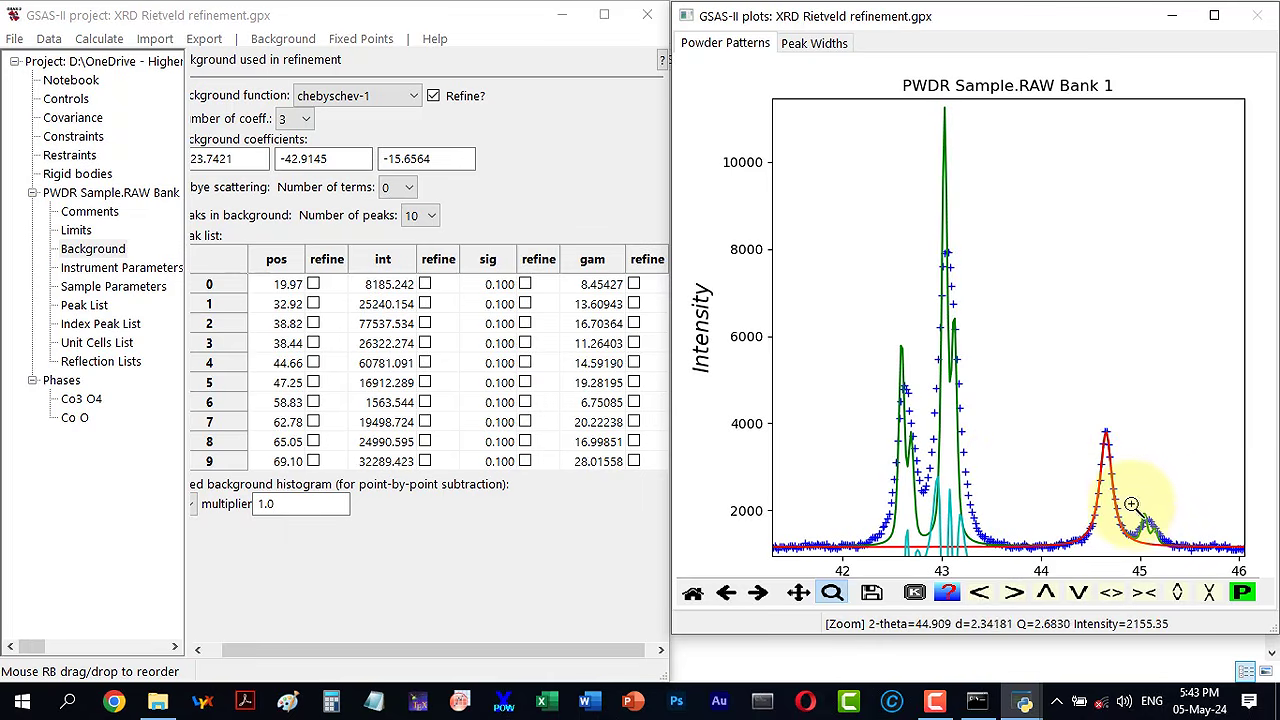
Step: Compare the calculated and observed peak profiles near 45, 70, 88 and 43 degrees 2-theta
left_click_drag(1124, 502, 1172, 553)
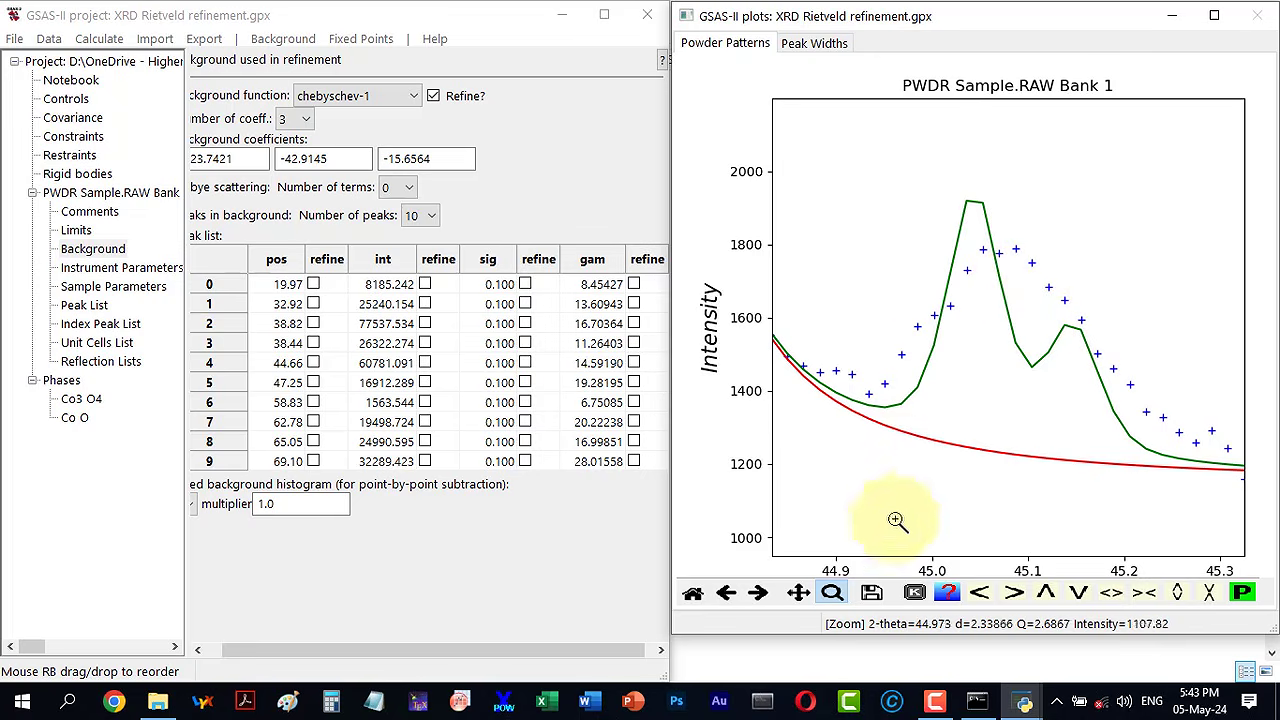
left_click(693, 594)
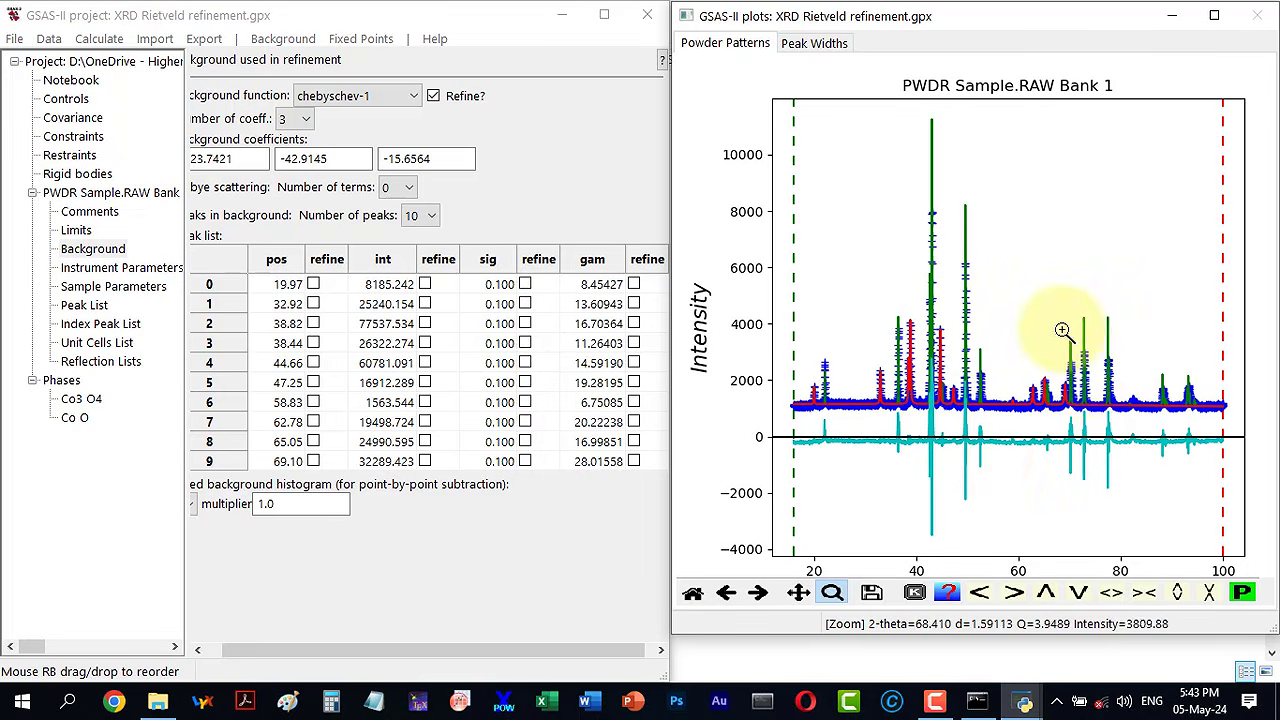
left_click_drag(1062, 328, 1080, 413)
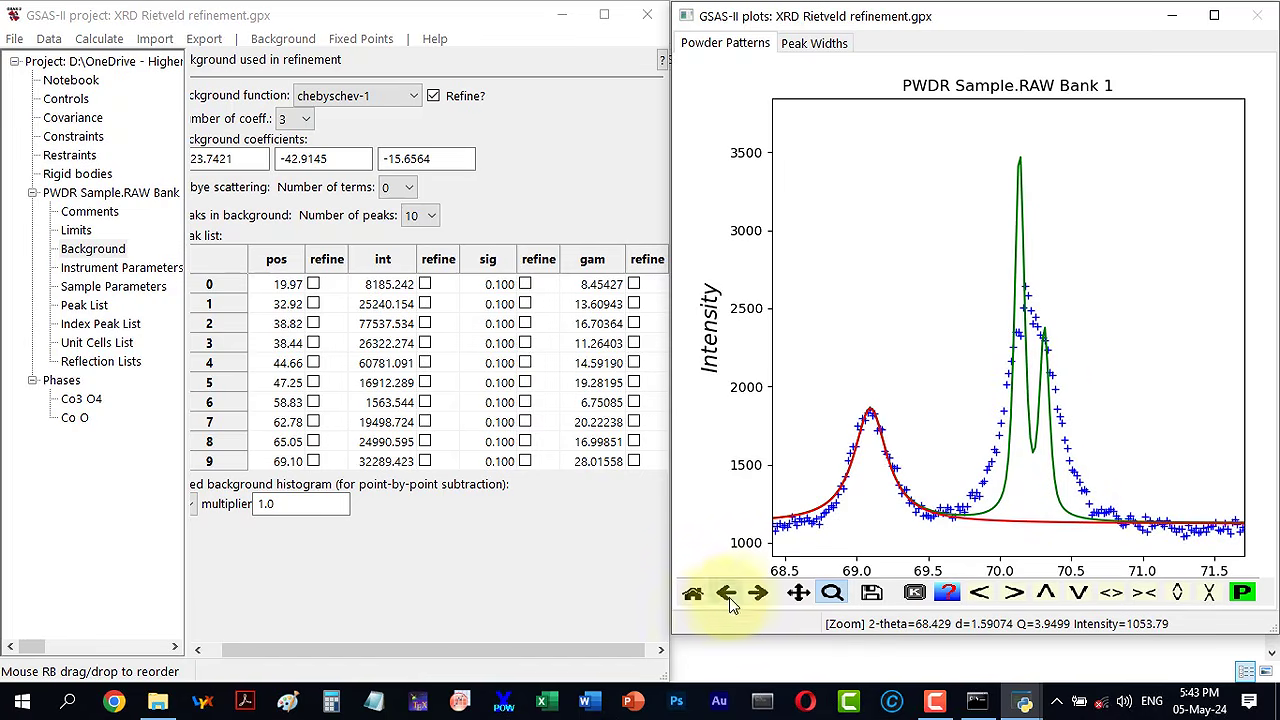
left_click(692, 594)
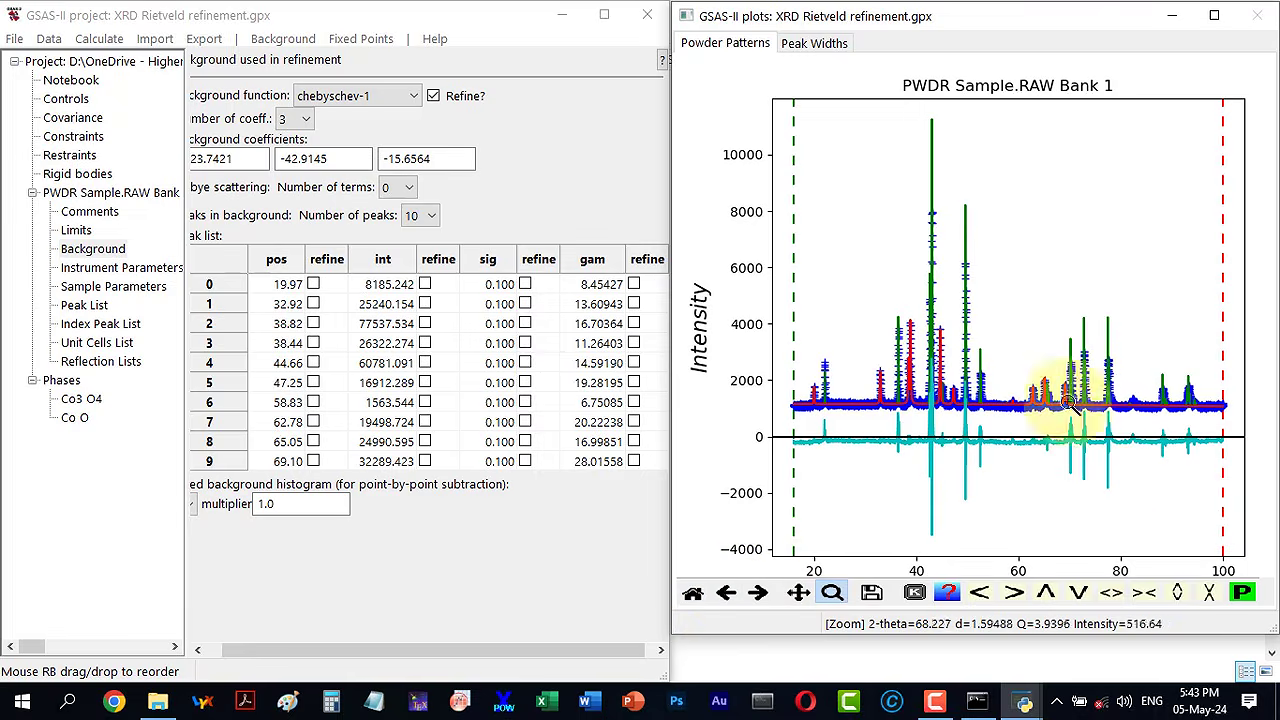
left_click_drag(1150, 362, 1174, 417)
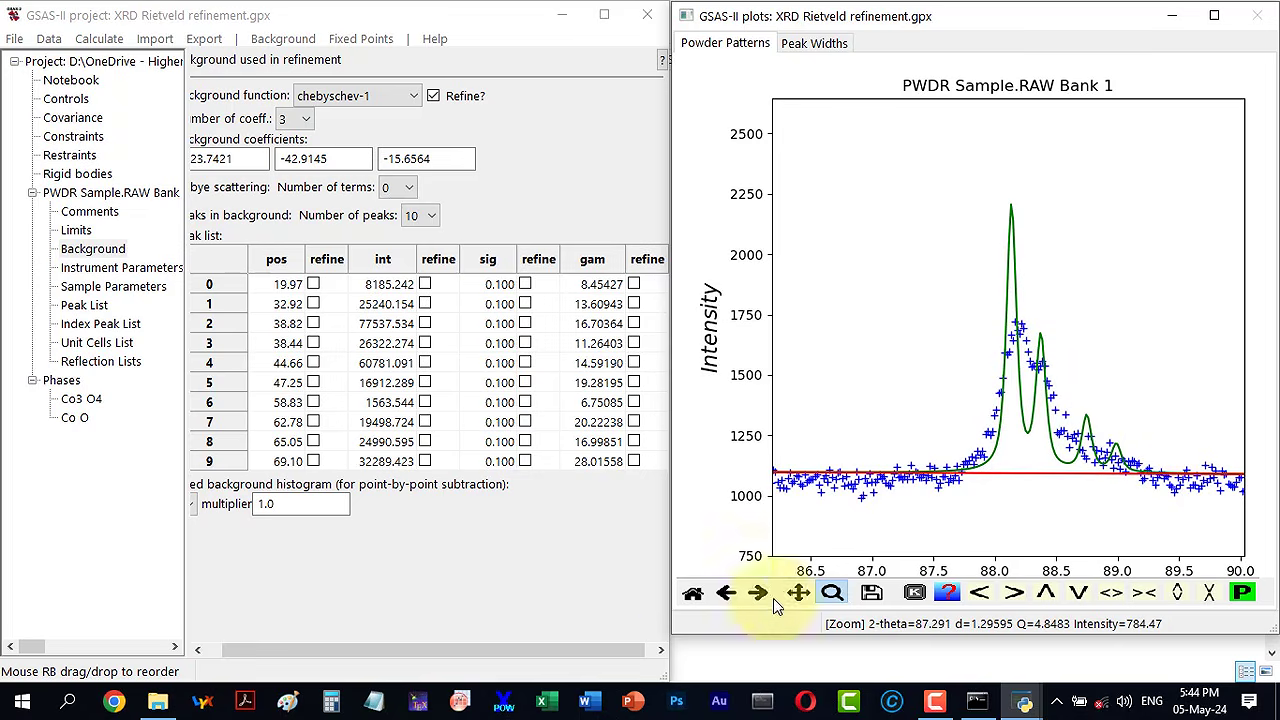
left_click(694, 596)
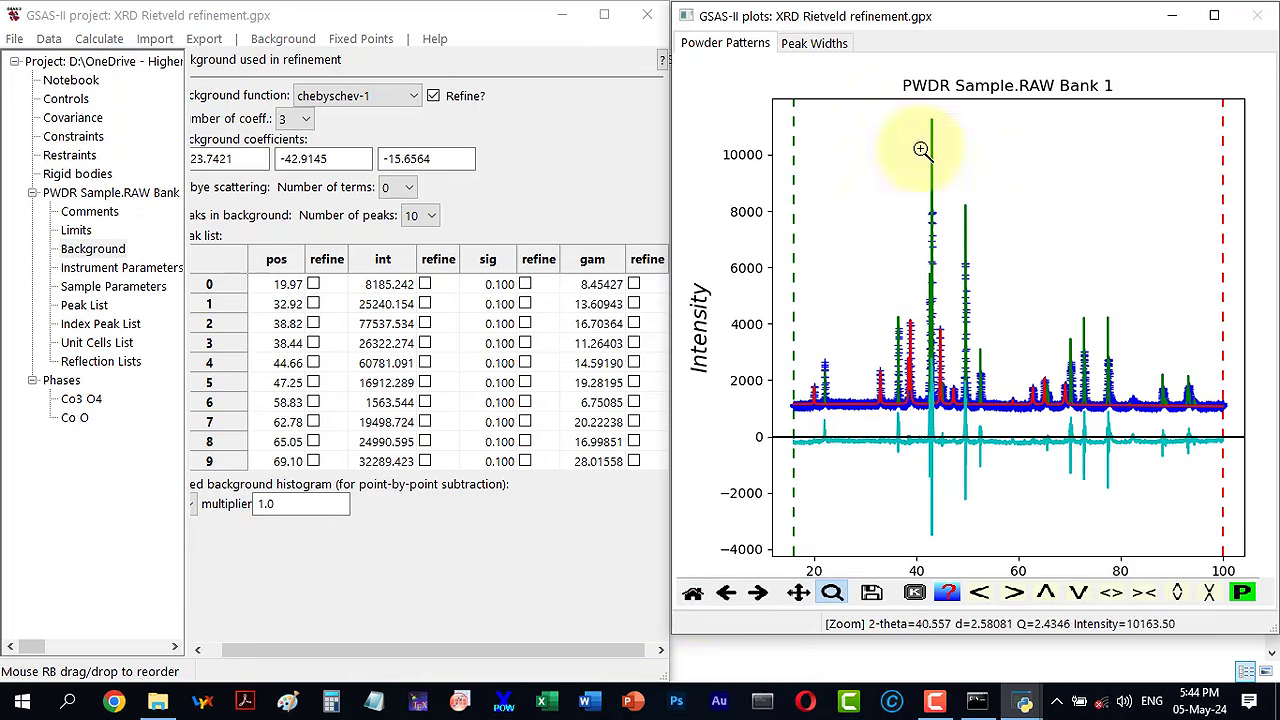
left_click_drag(944, 116, 924, 410)
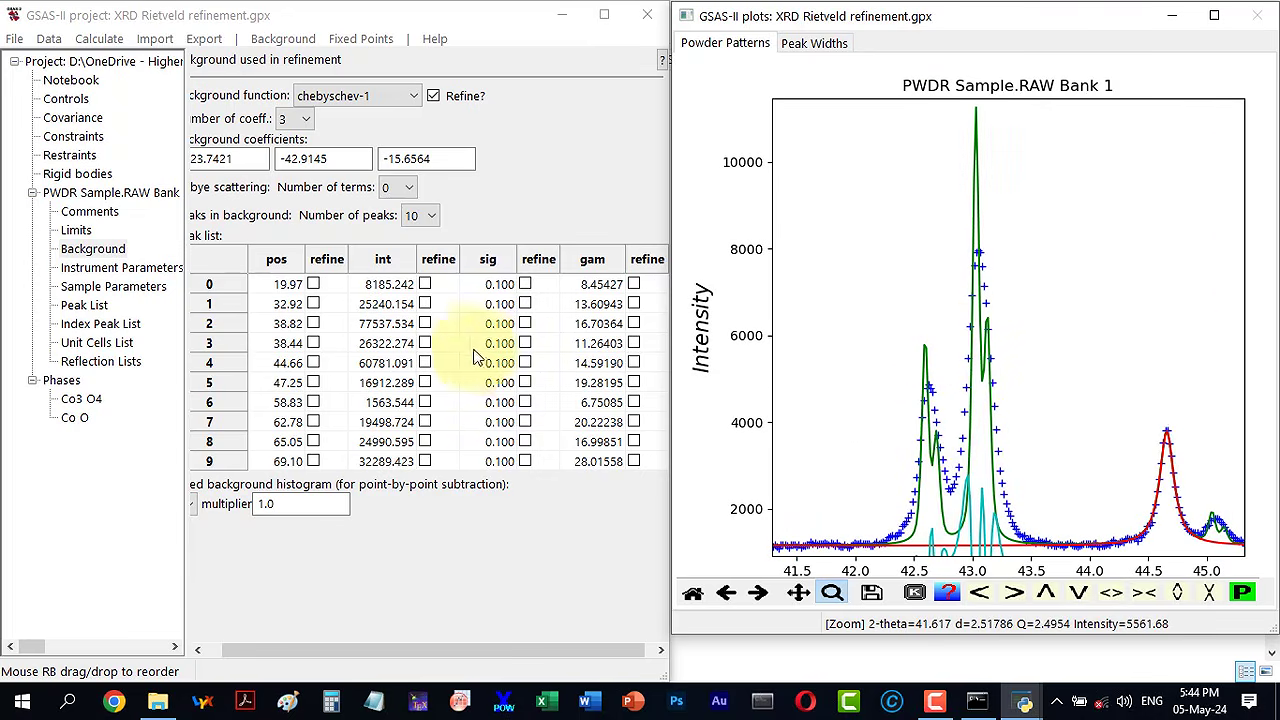
Step: Enable refinement of the instrument parameter U, run the refinement and load the new result
left_click(72, 270)
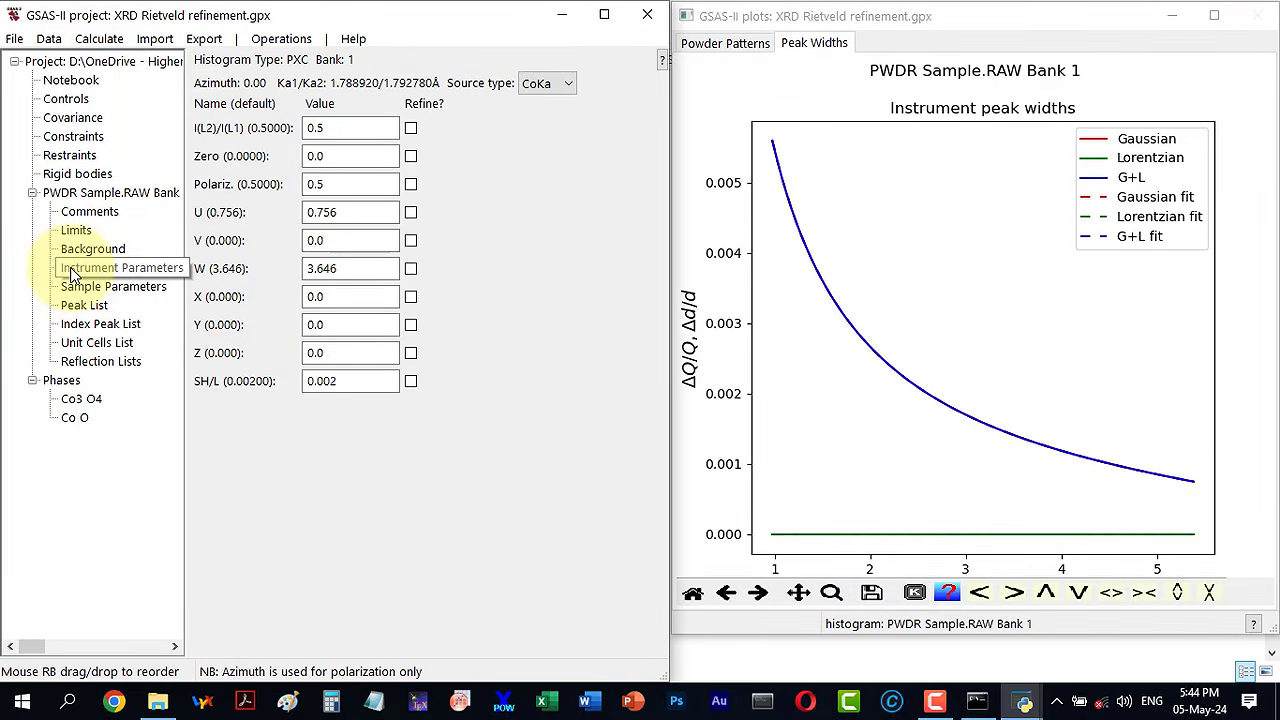
left_click(749, 48)
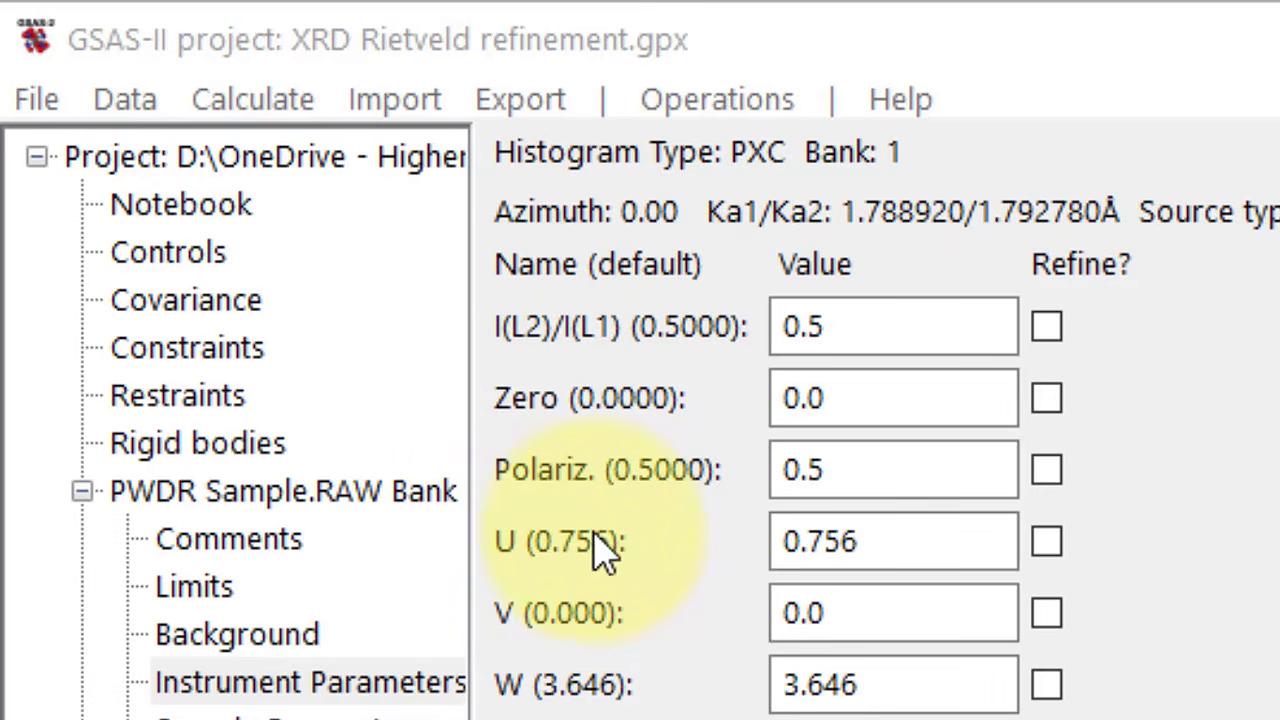
left_click(1050, 546)
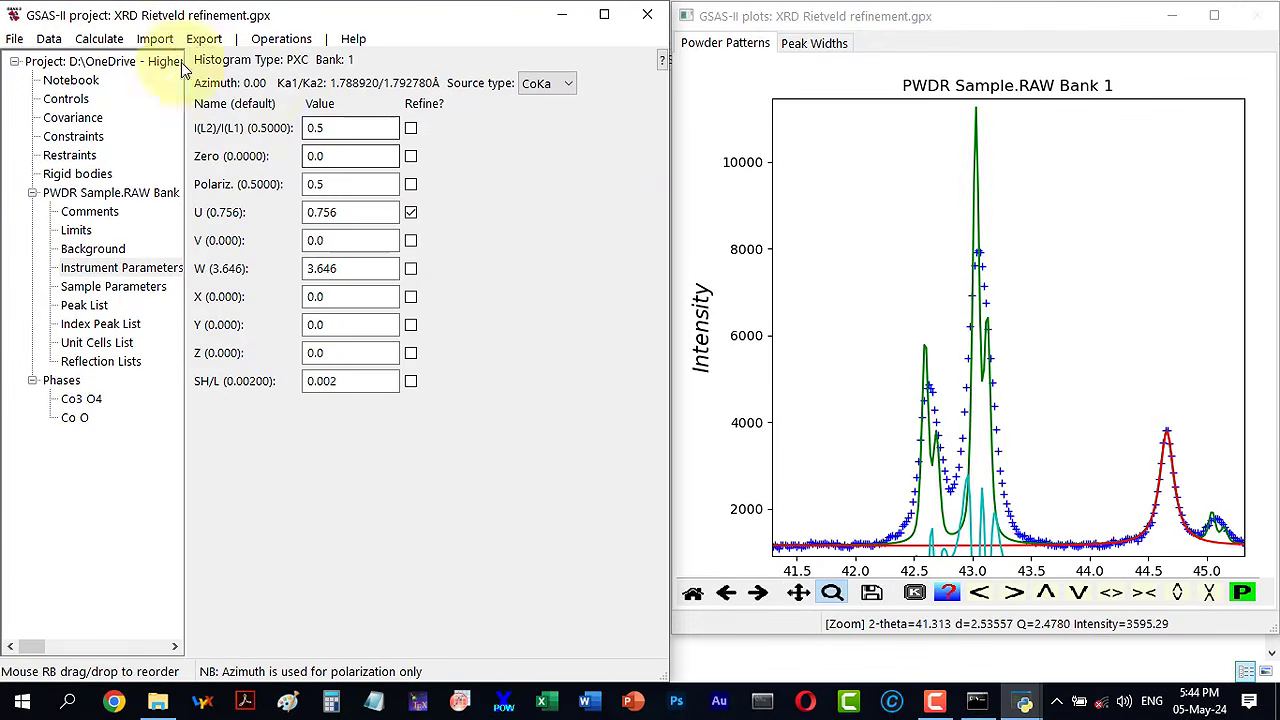
left_click(103, 39)
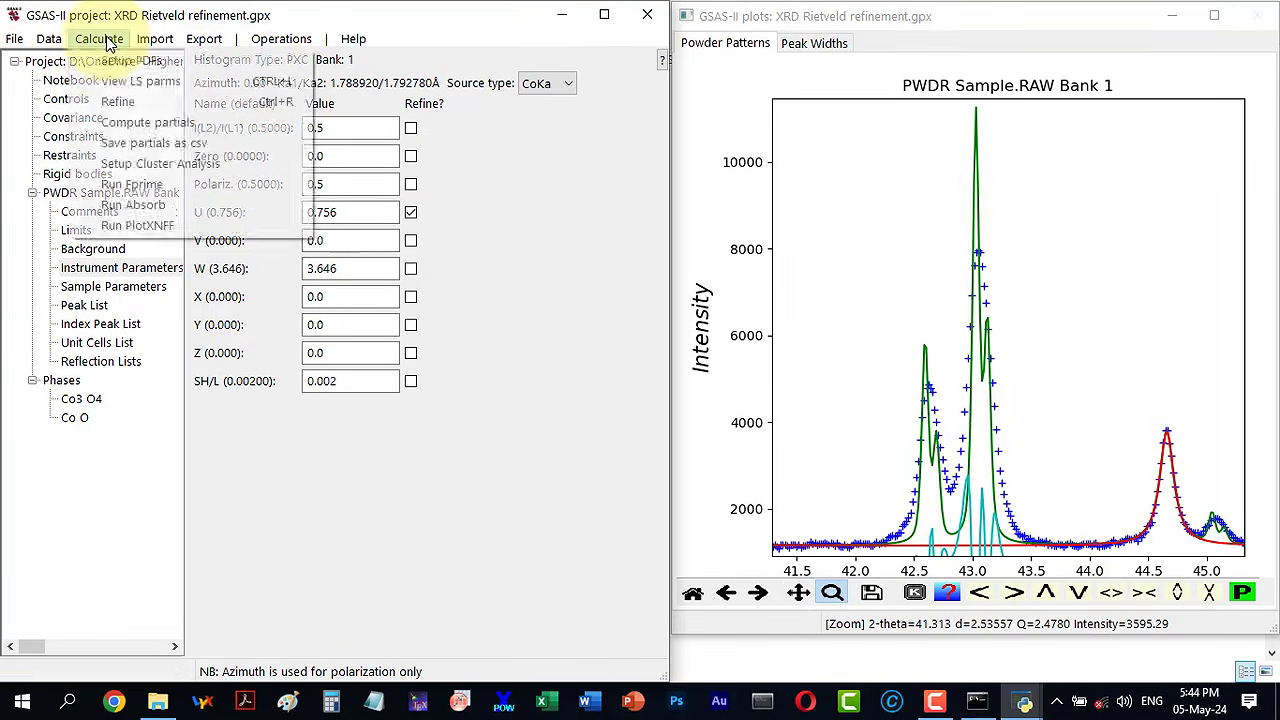
left_click(108, 103)
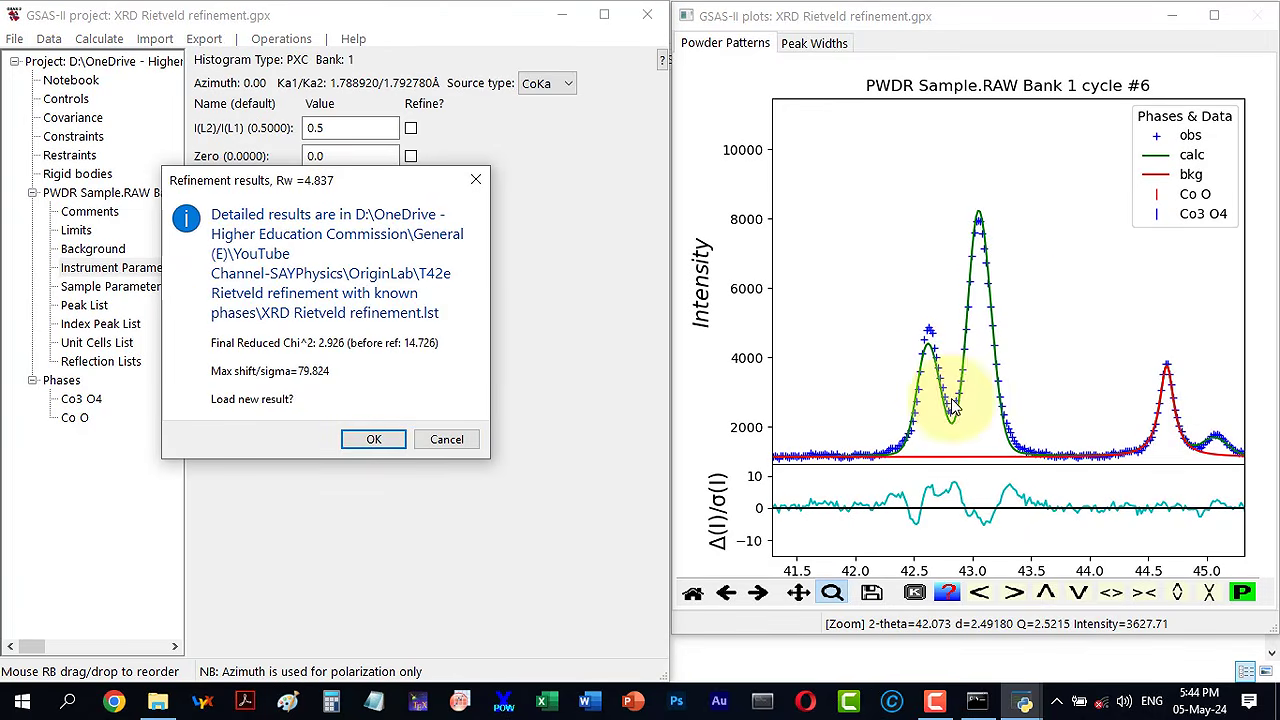
left_click(374, 439)
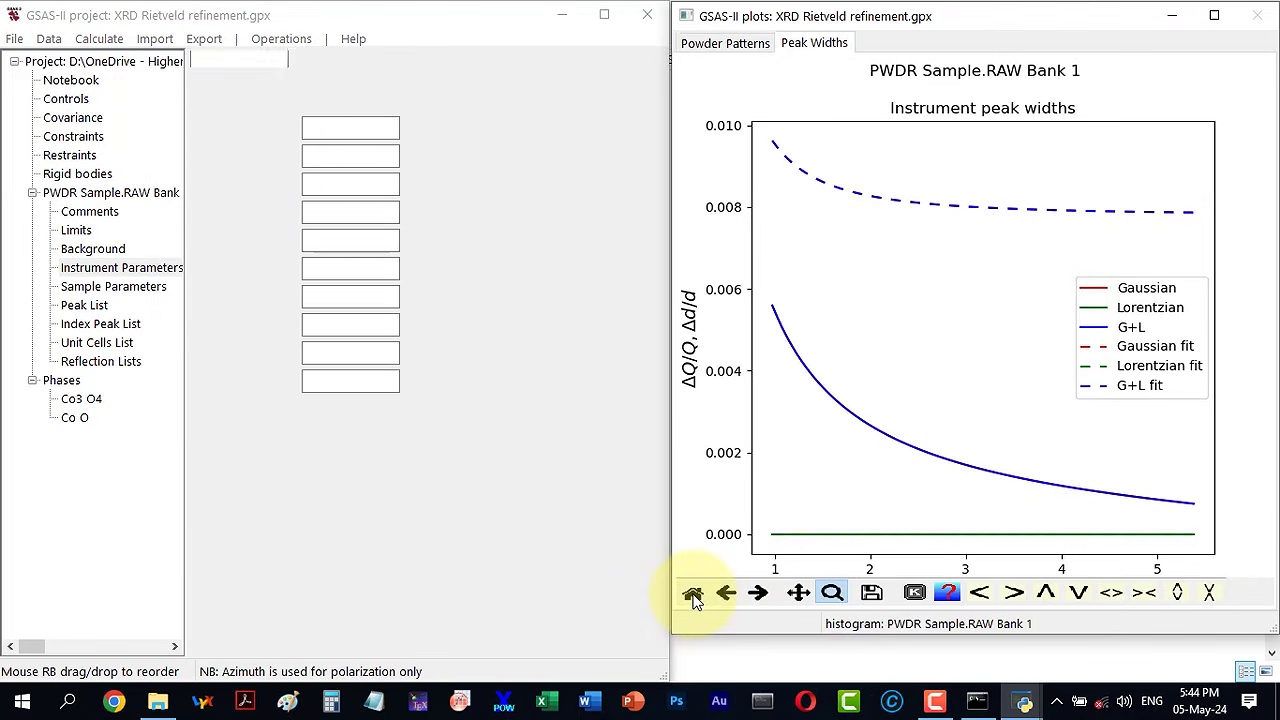
Step: Examine the calculated fit in the powder pattern between about 87 and 96 degrees 2-theta
left_click(693, 595)
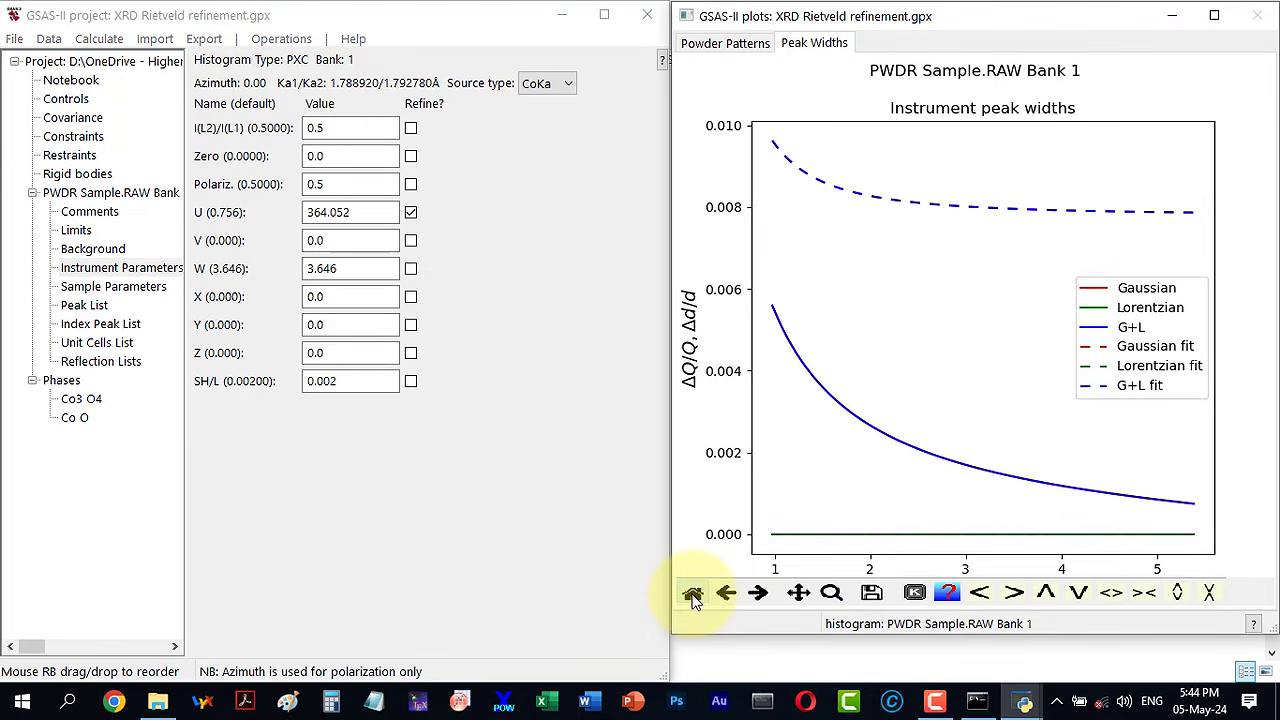
left_click(717, 45)
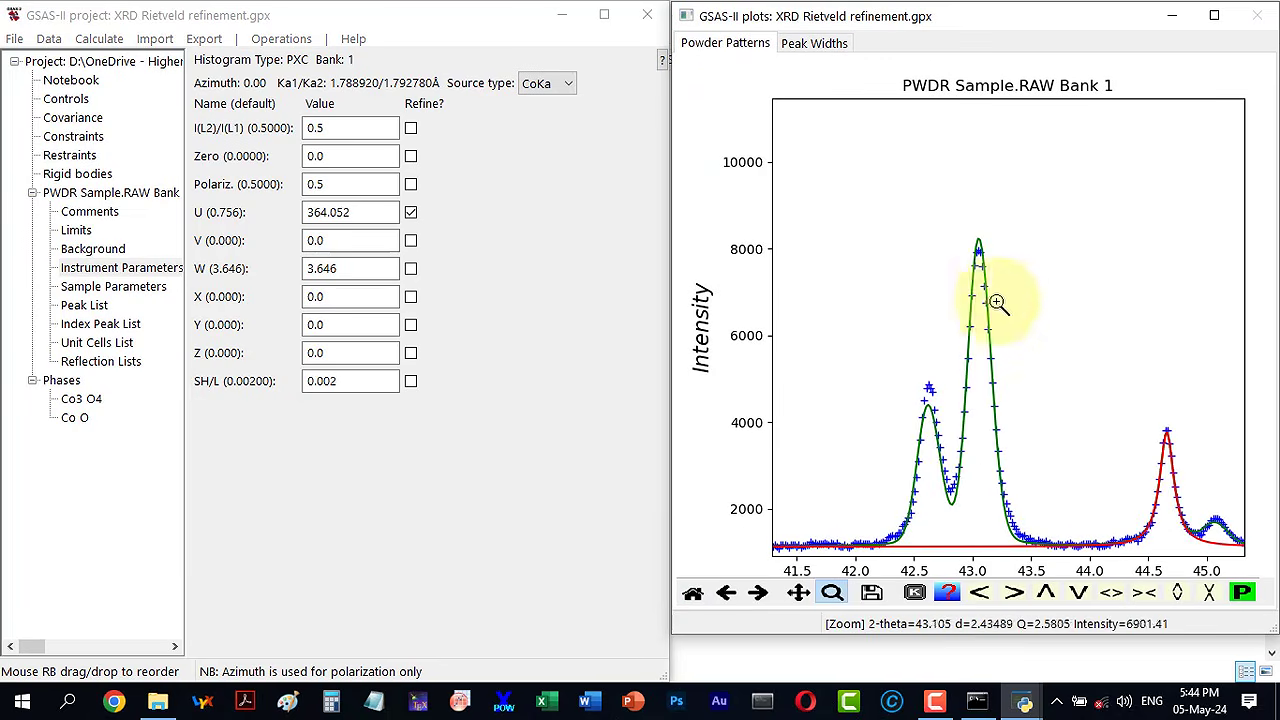
left_click(693, 597)
left_click_drag(1157, 399, 1203, 452)
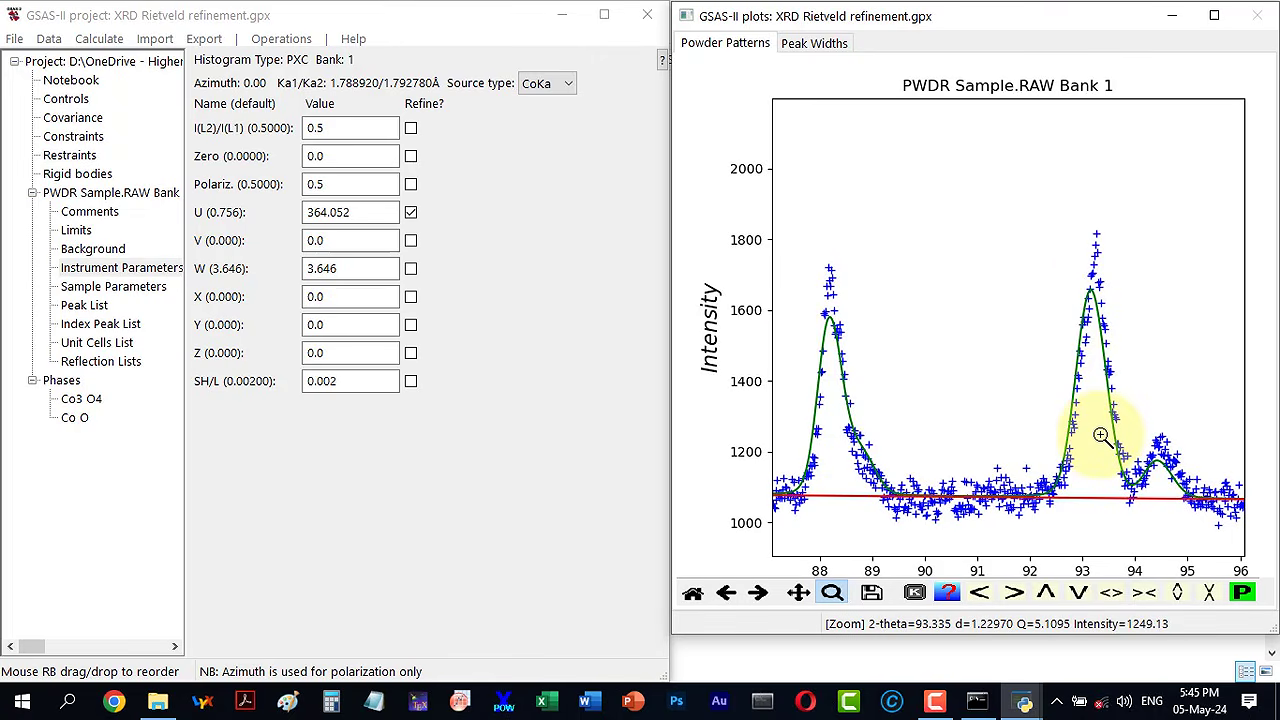
Step: Disable refinement of instrument parameter U, enable W instead, run the refinement and load the new result
left_click(410, 214)
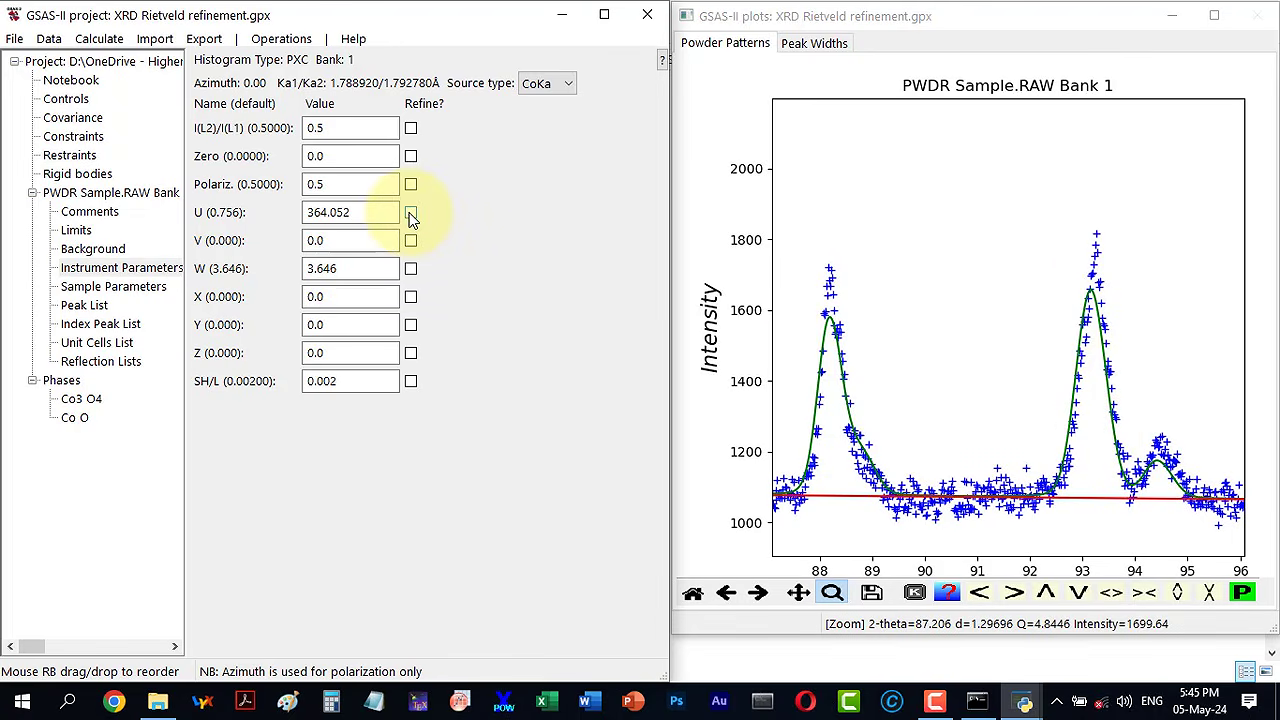
left_click(396, 269)
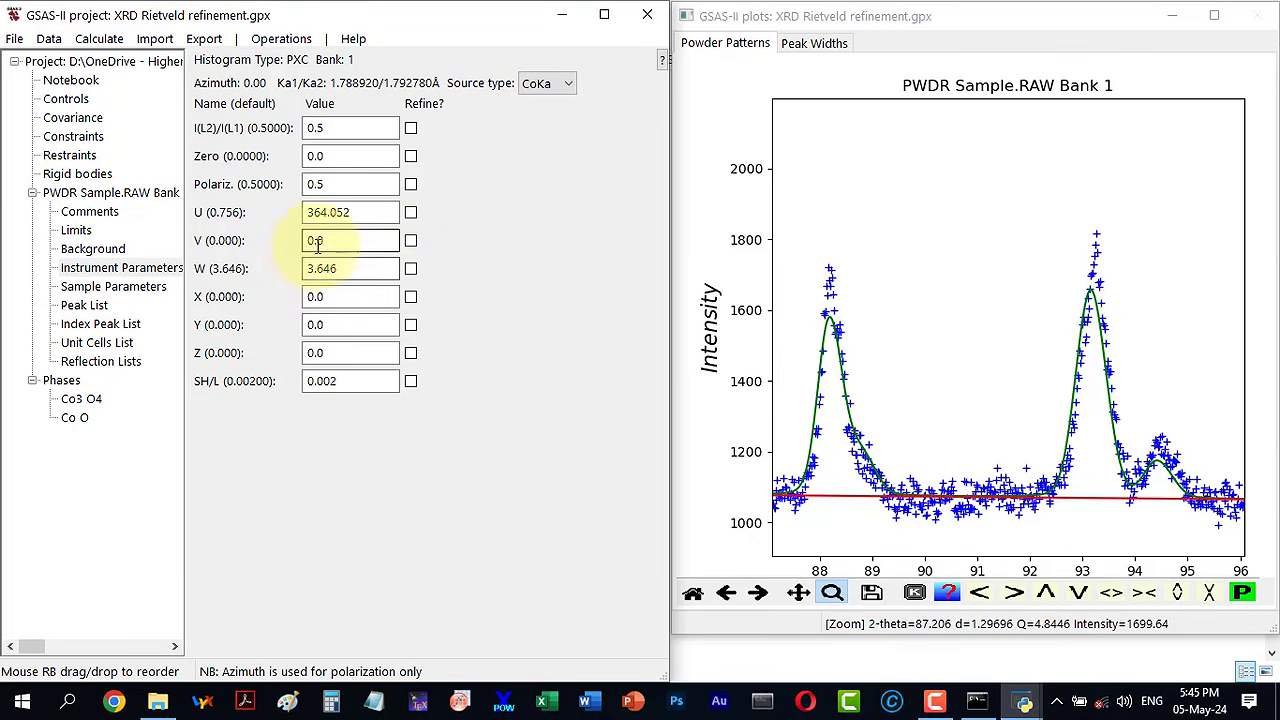
left_click(411, 269)
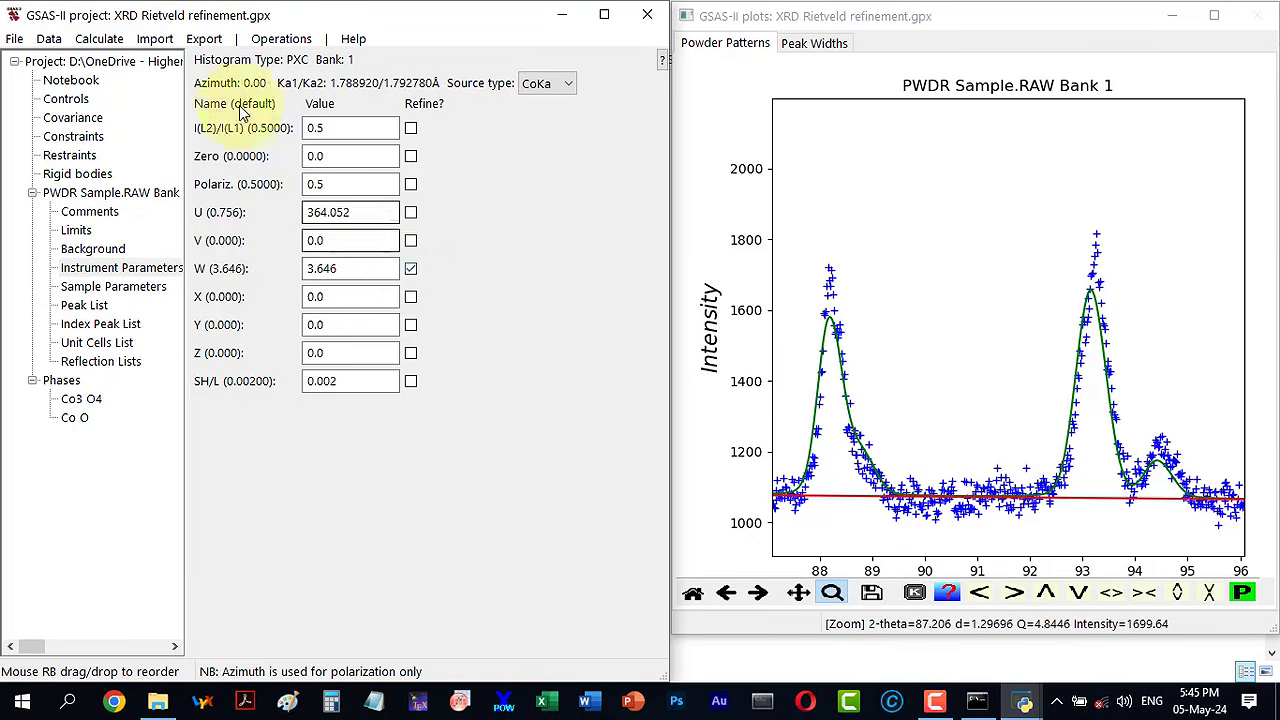
left_click(100, 39)
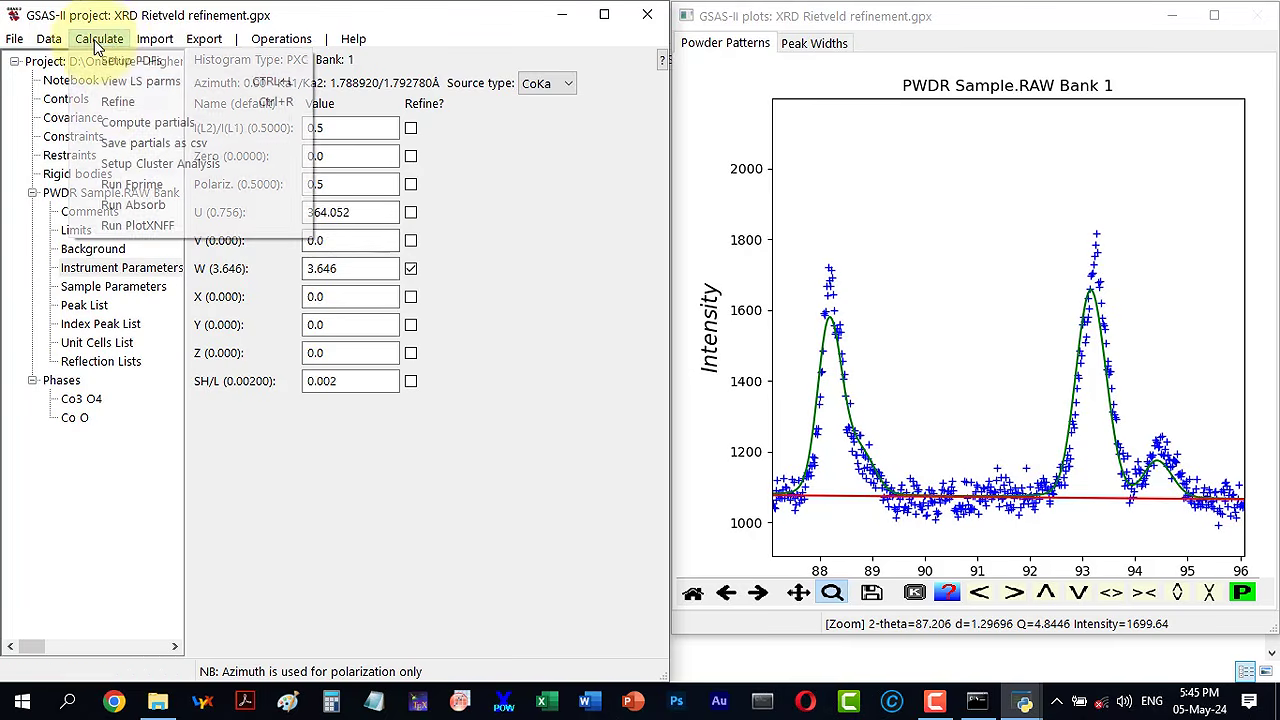
left_click(117, 101)
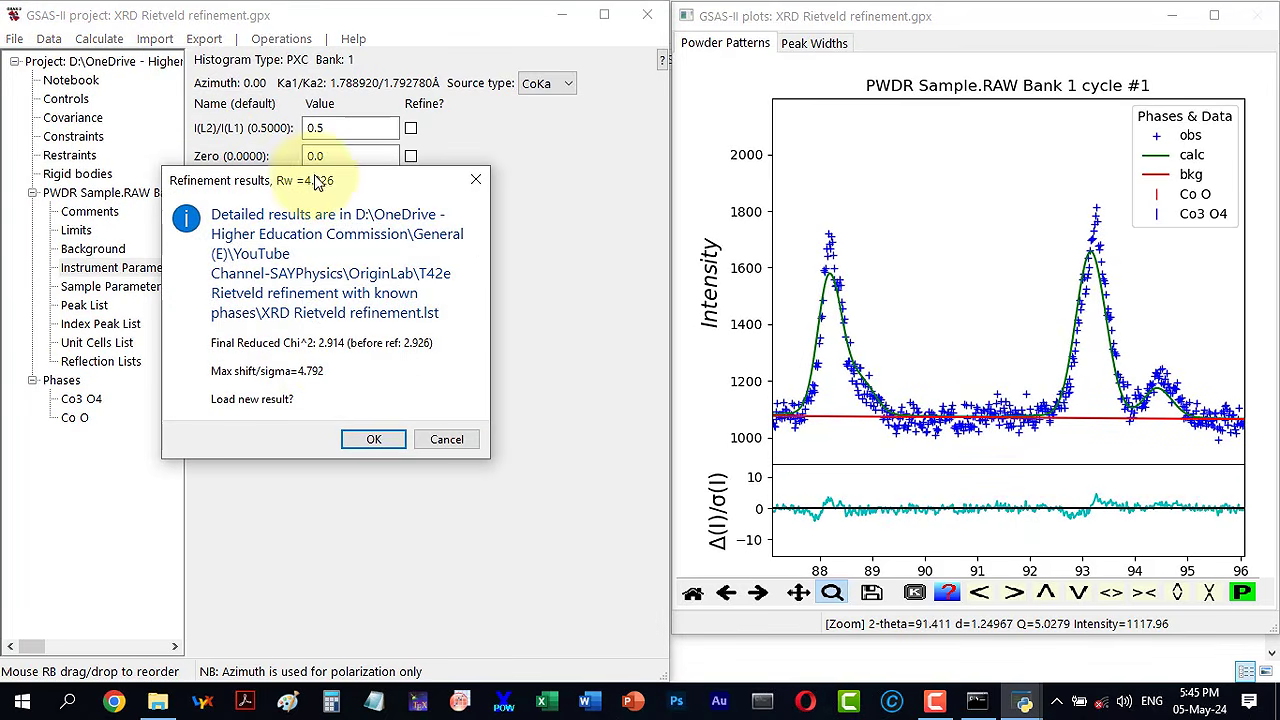
left_click(372, 442)
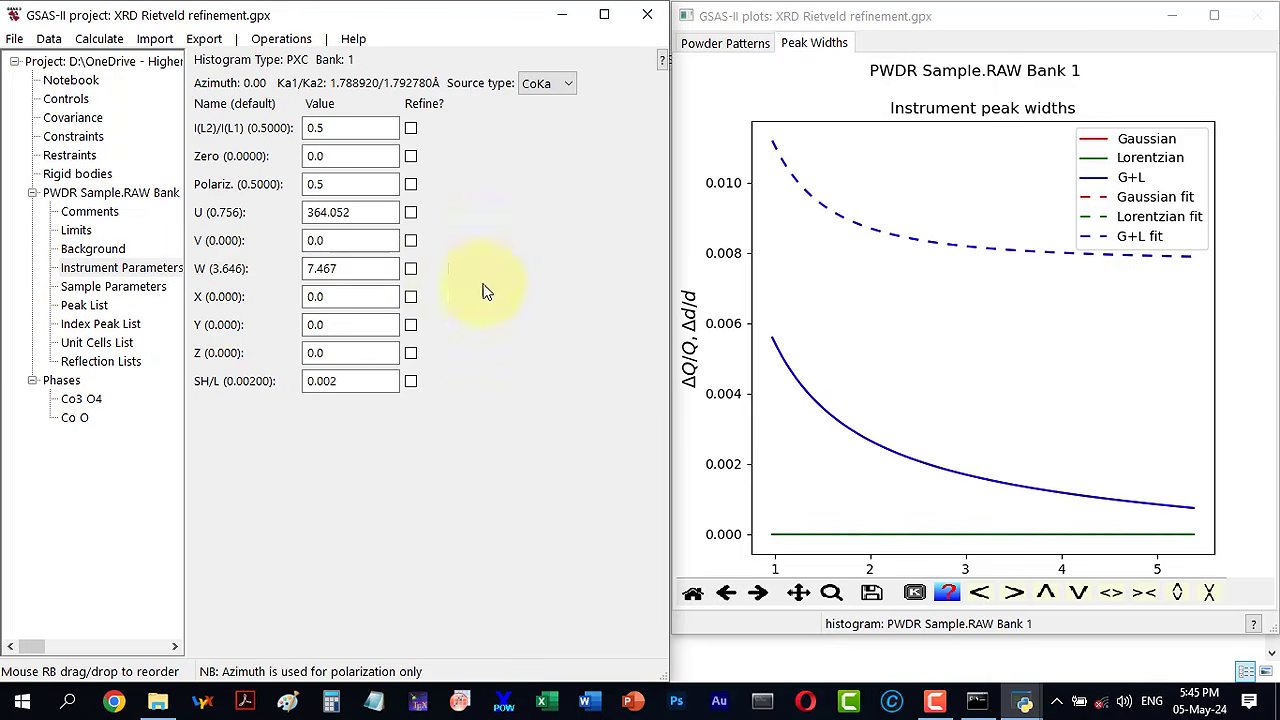
Step: Examine the updated powder pattern fit between about 68 and 80 degrees 2-theta
left_click(745, 46)
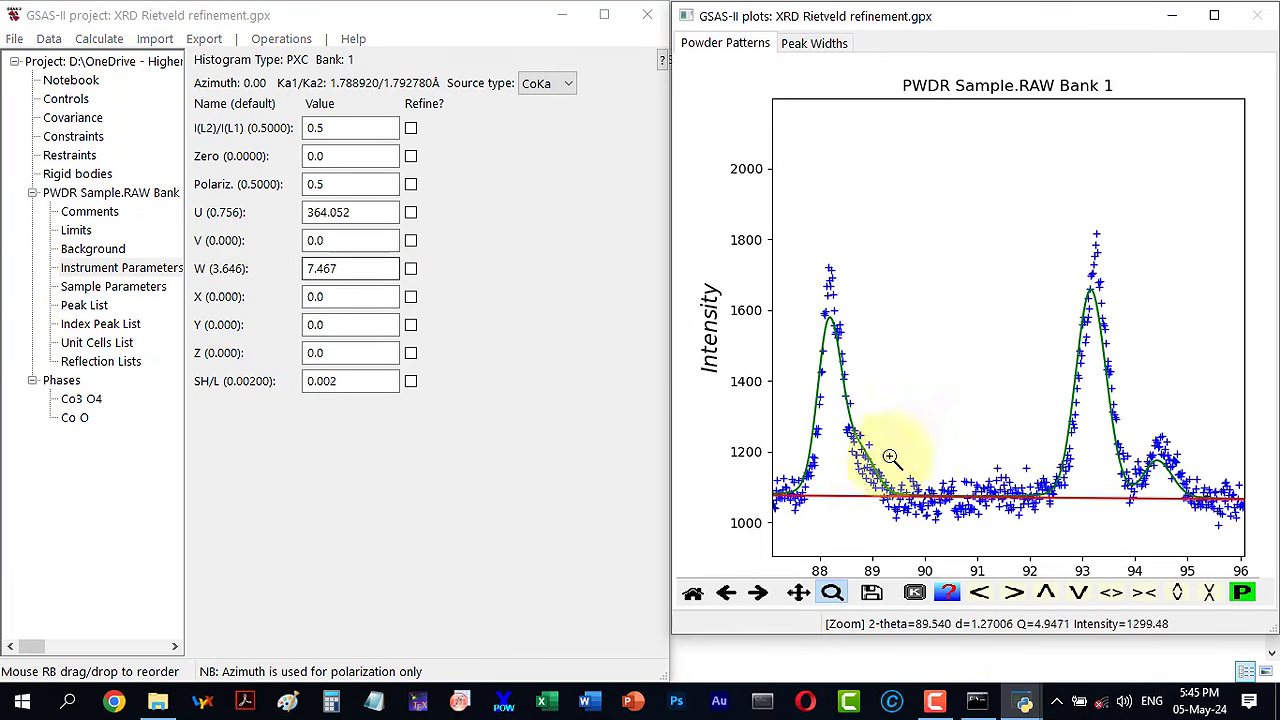
left_click(692, 596)
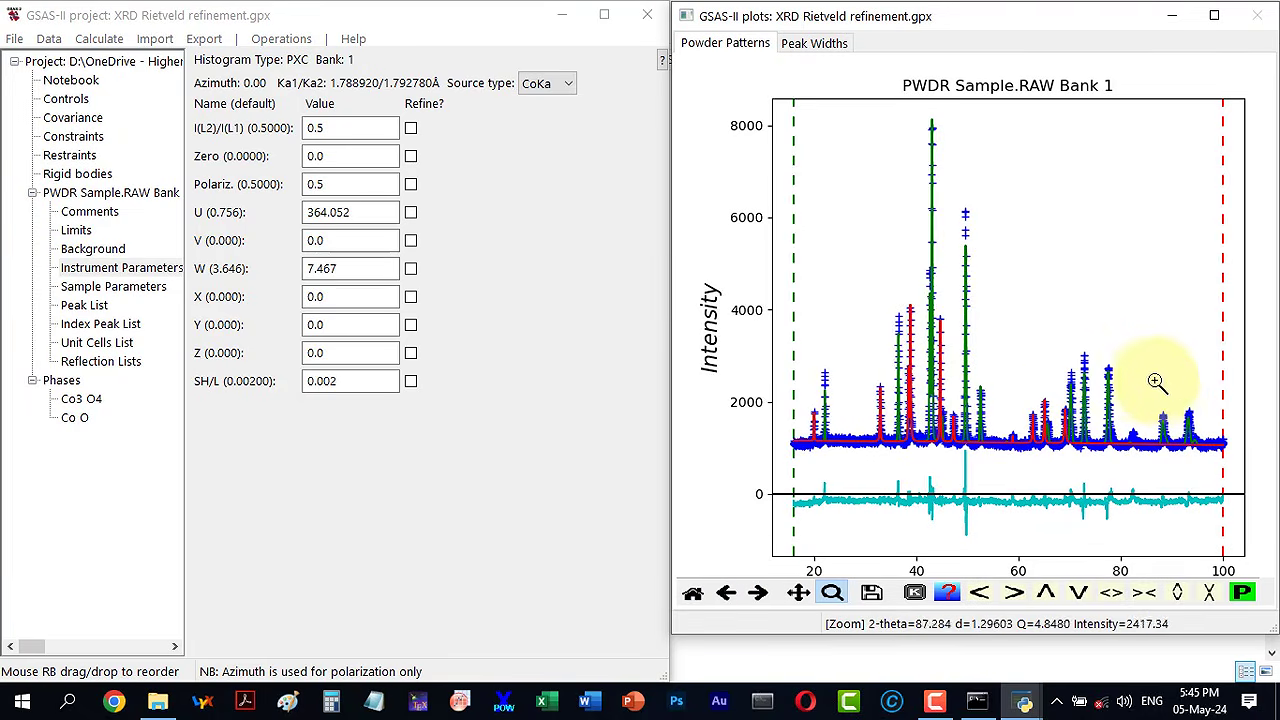
left_click_drag(1062, 347, 1118, 458)
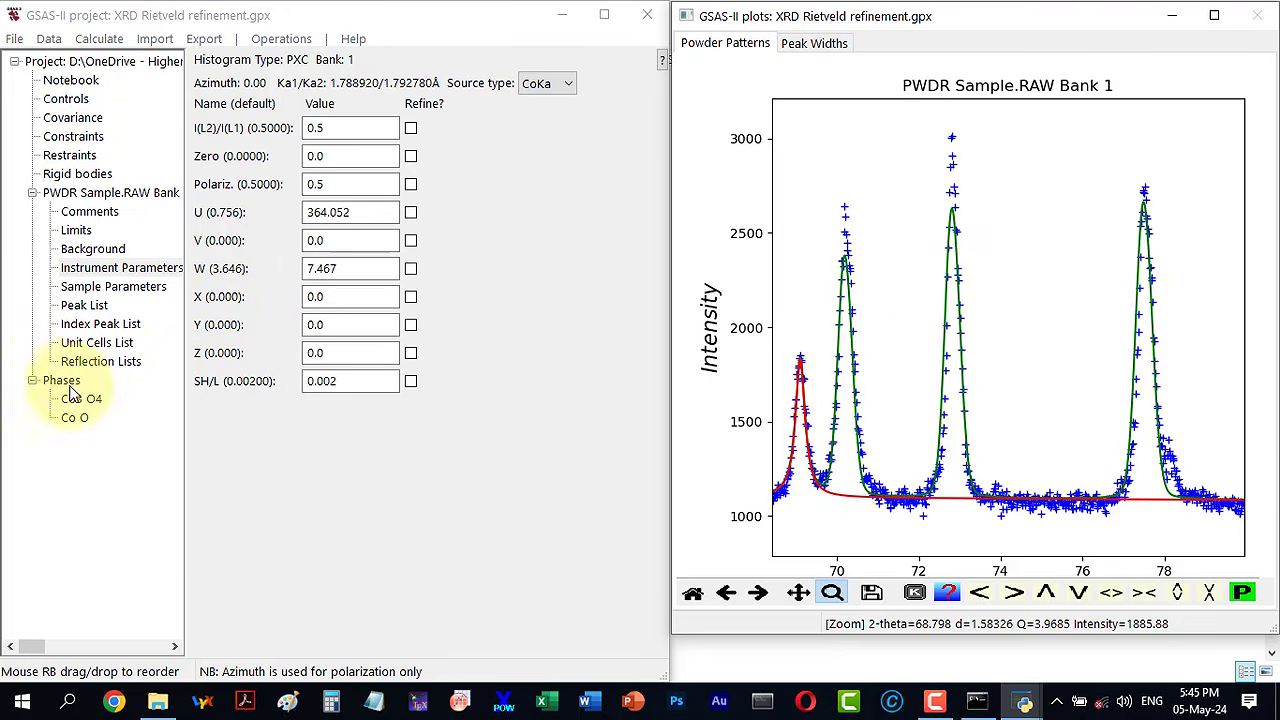
Step: Review the sample histogram's residuals and the weight fractions of the Co3O4 and CoO phases
left_click(65, 193)
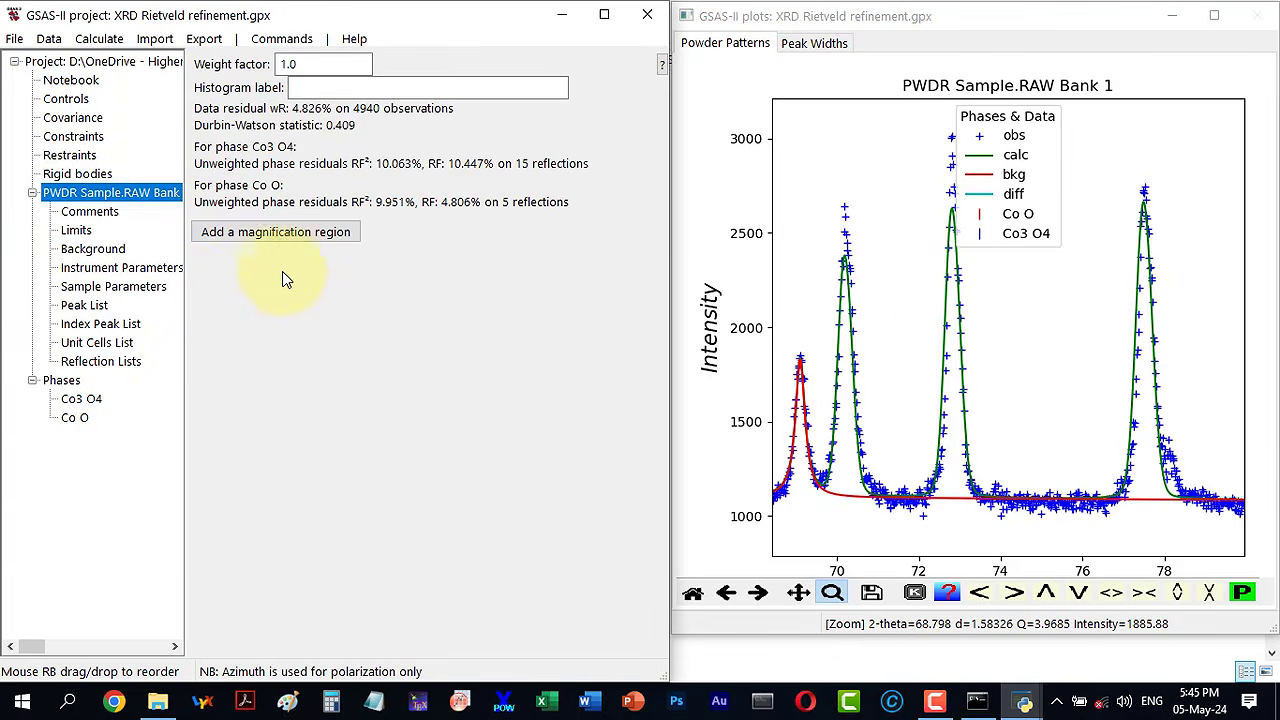
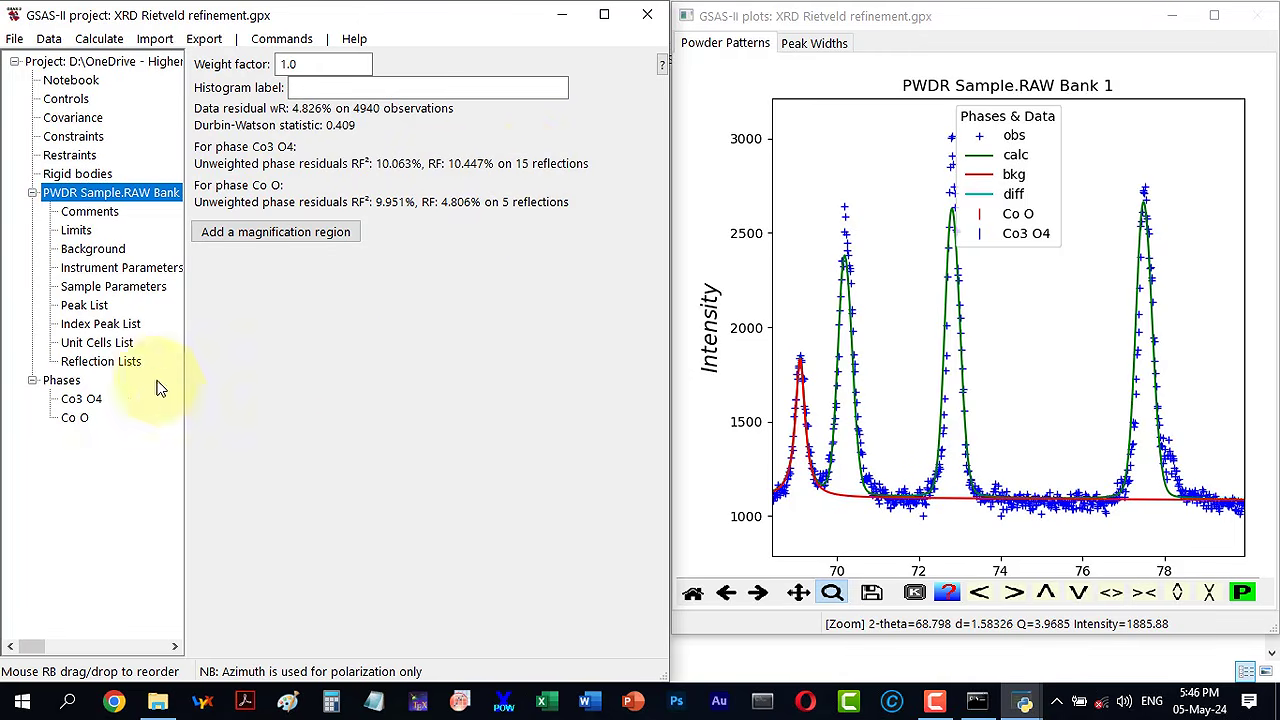
left_click(70, 385)
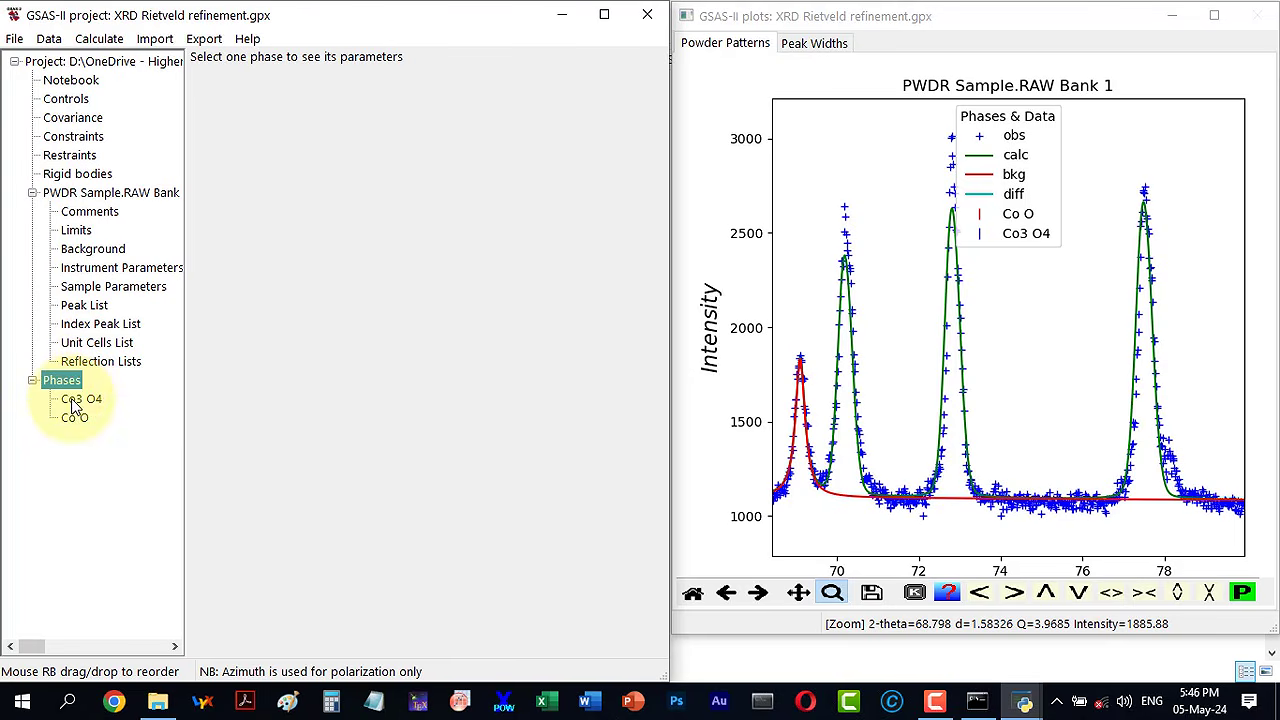
left_click(73, 401)
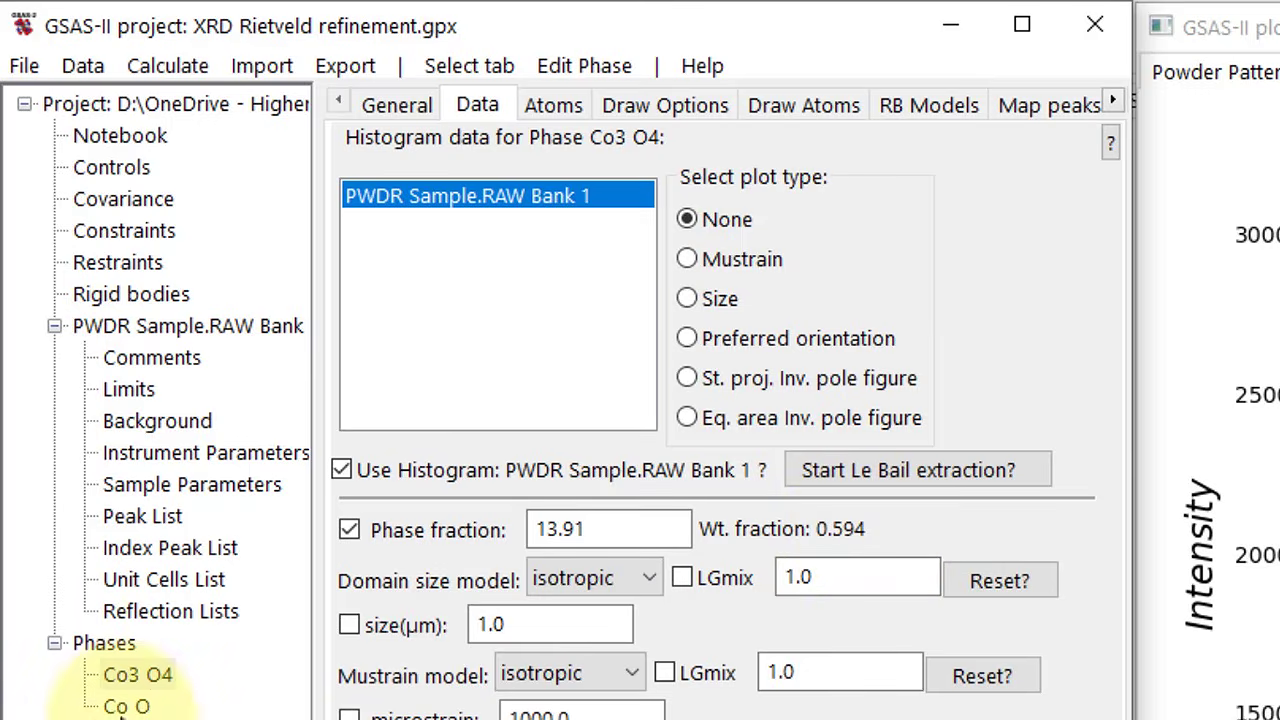
left_click(128, 707)
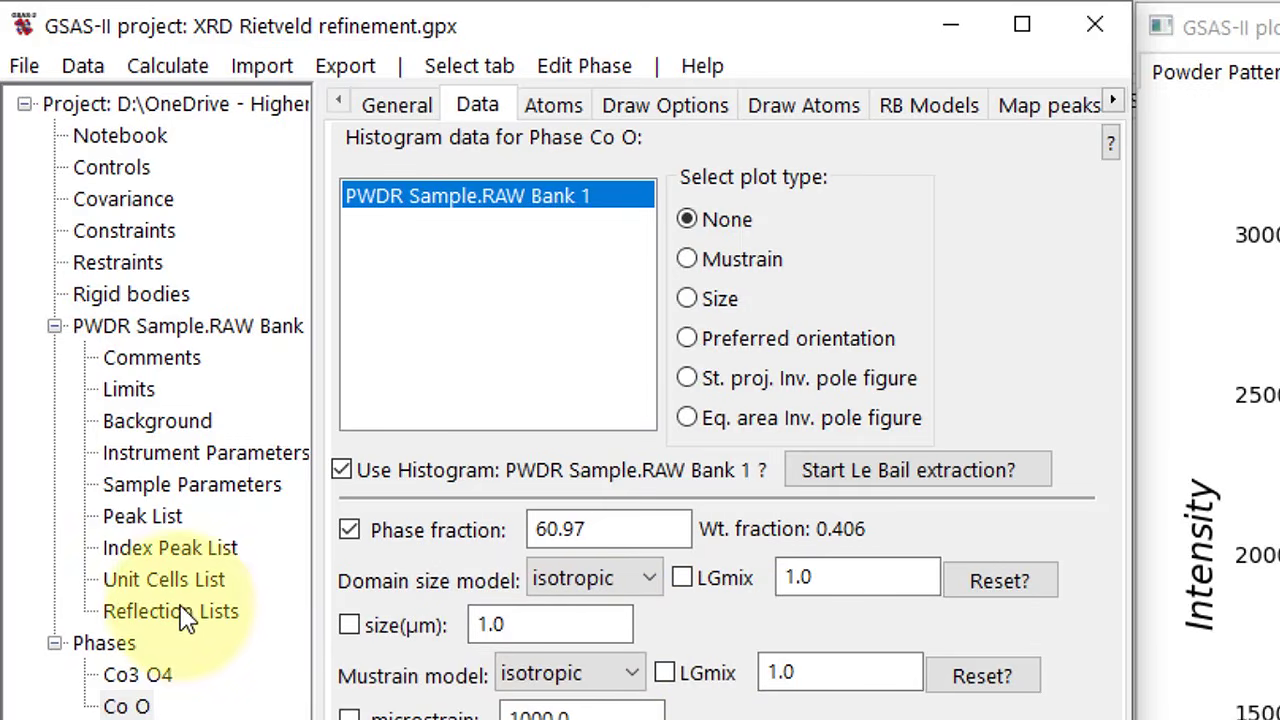
Step: Enable domain size refinement for the Co3O4 phase, run the refinement and load the new result
left_click(138, 680)
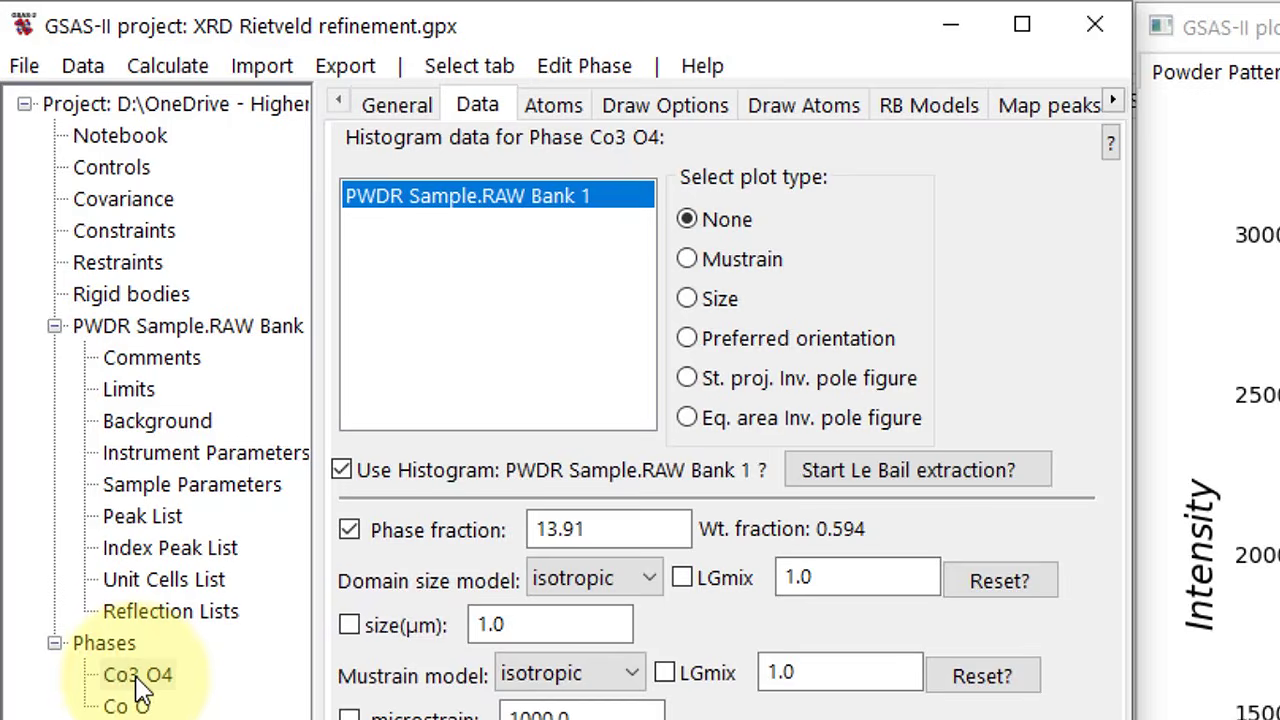
left_click(349, 628)
left_click(175, 65)
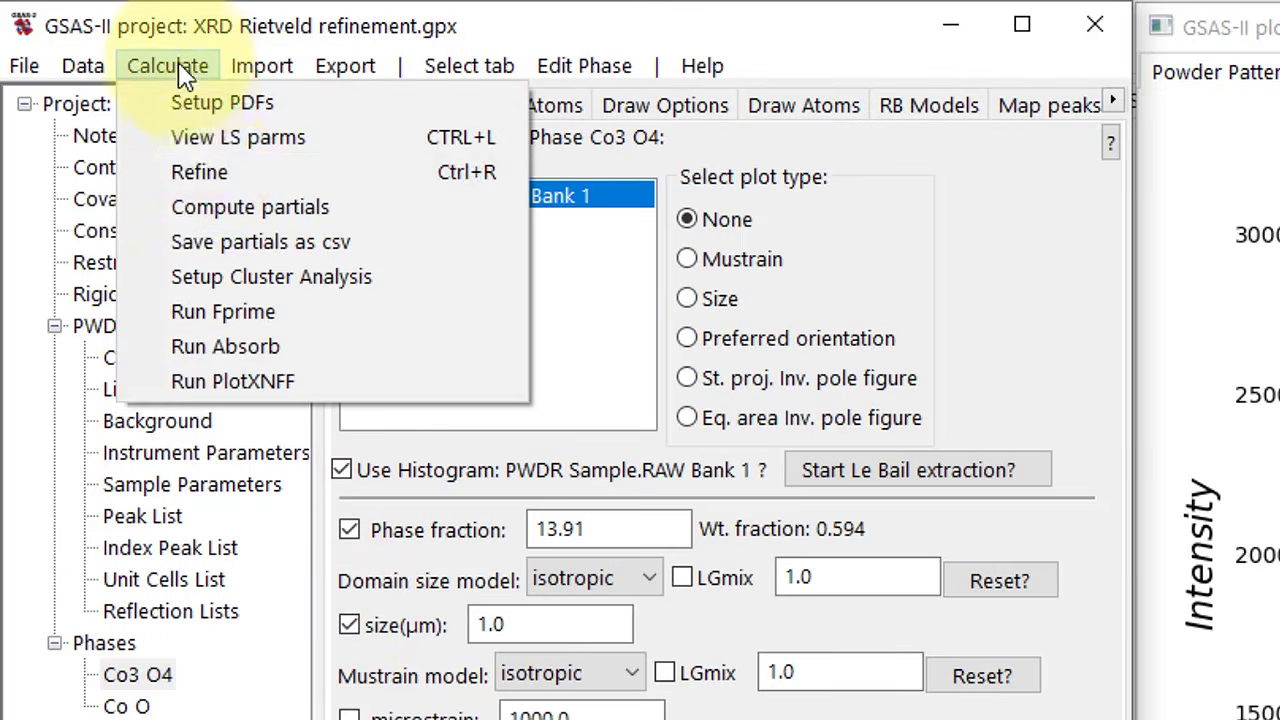
left_click(190, 175)
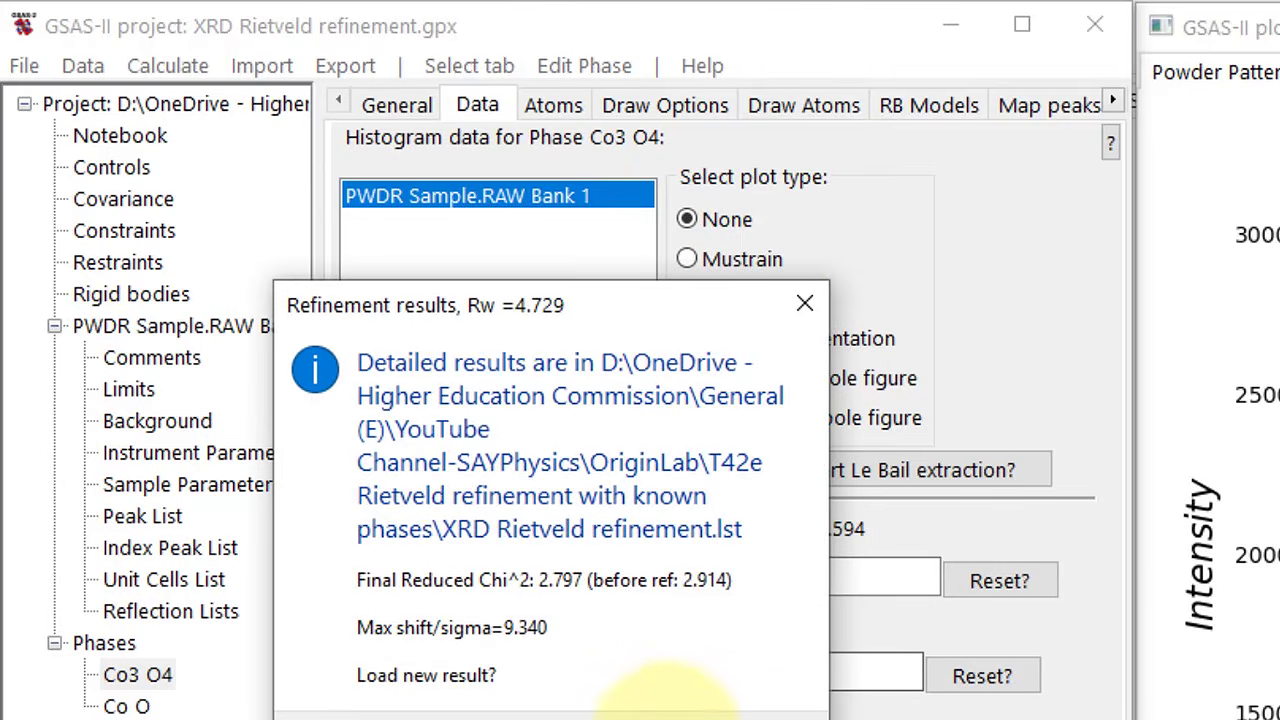
left_click(650, 705)
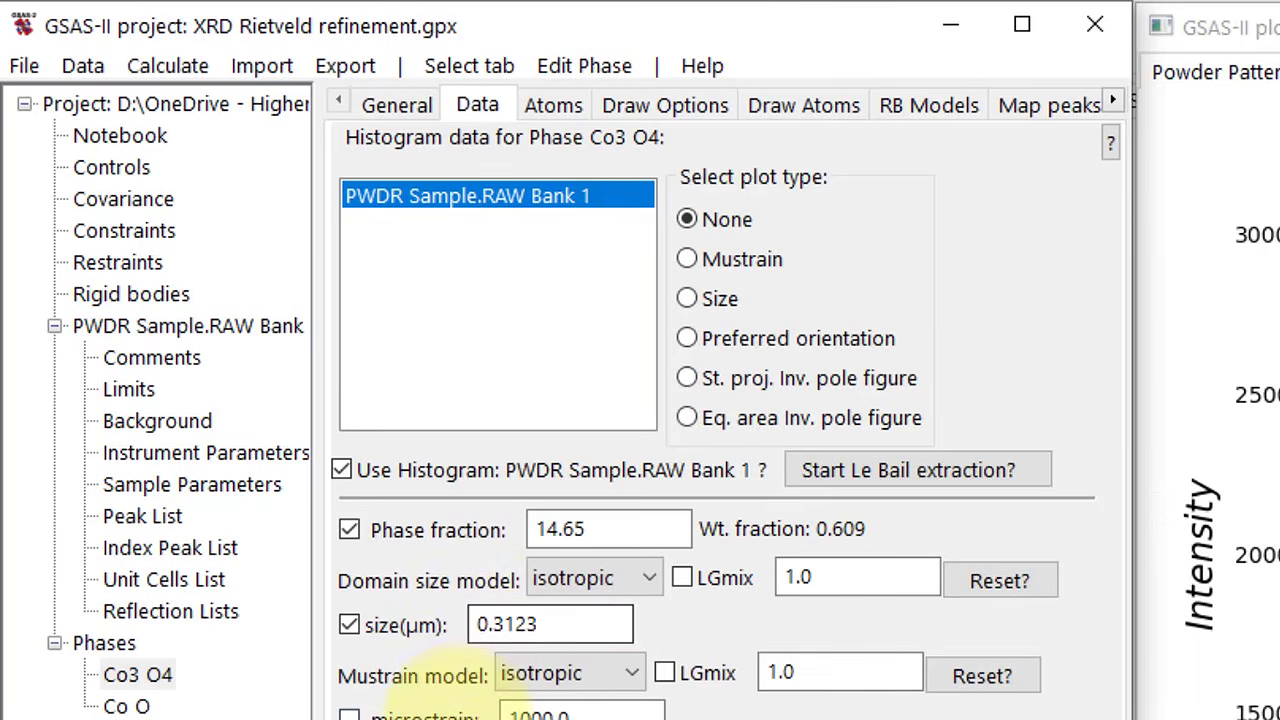
Step: For the Co3O4 phase, refine microstrain instead of domain size, run the refinement and load the new result
left_click(349, 716)
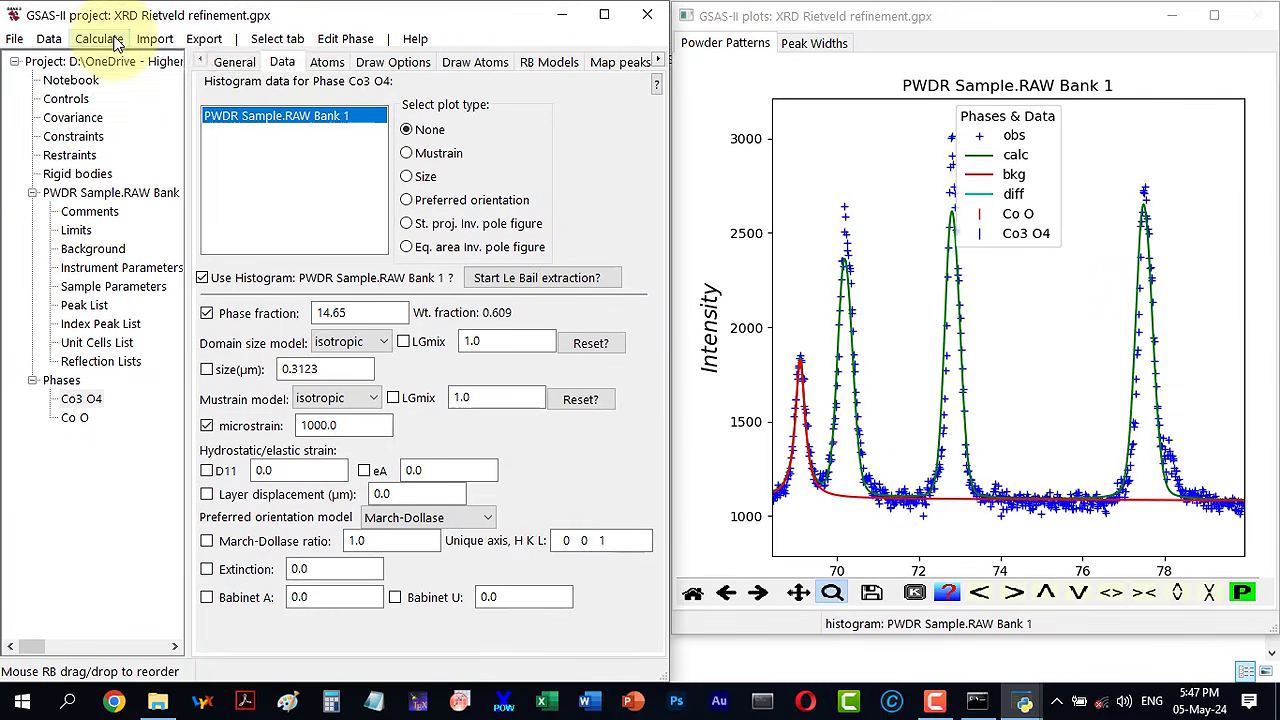
left_click(178, 67)
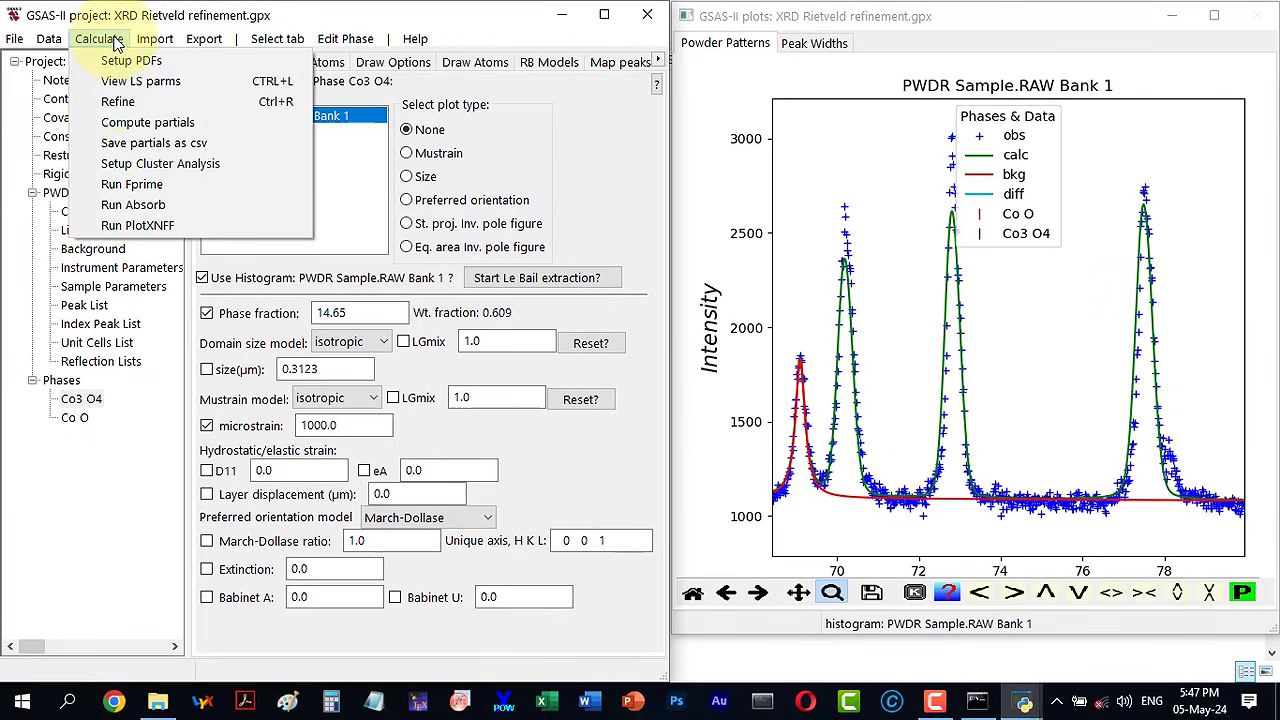
left_click(117, 101)
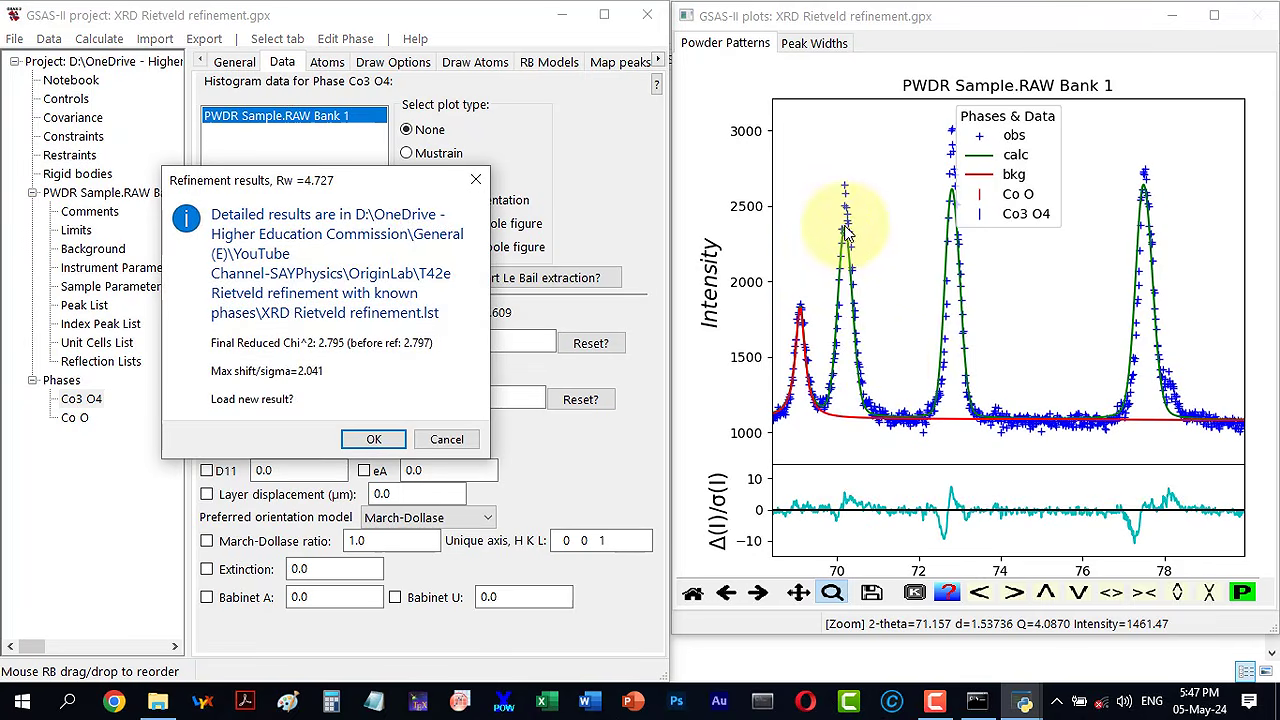
left_click(373, 442)
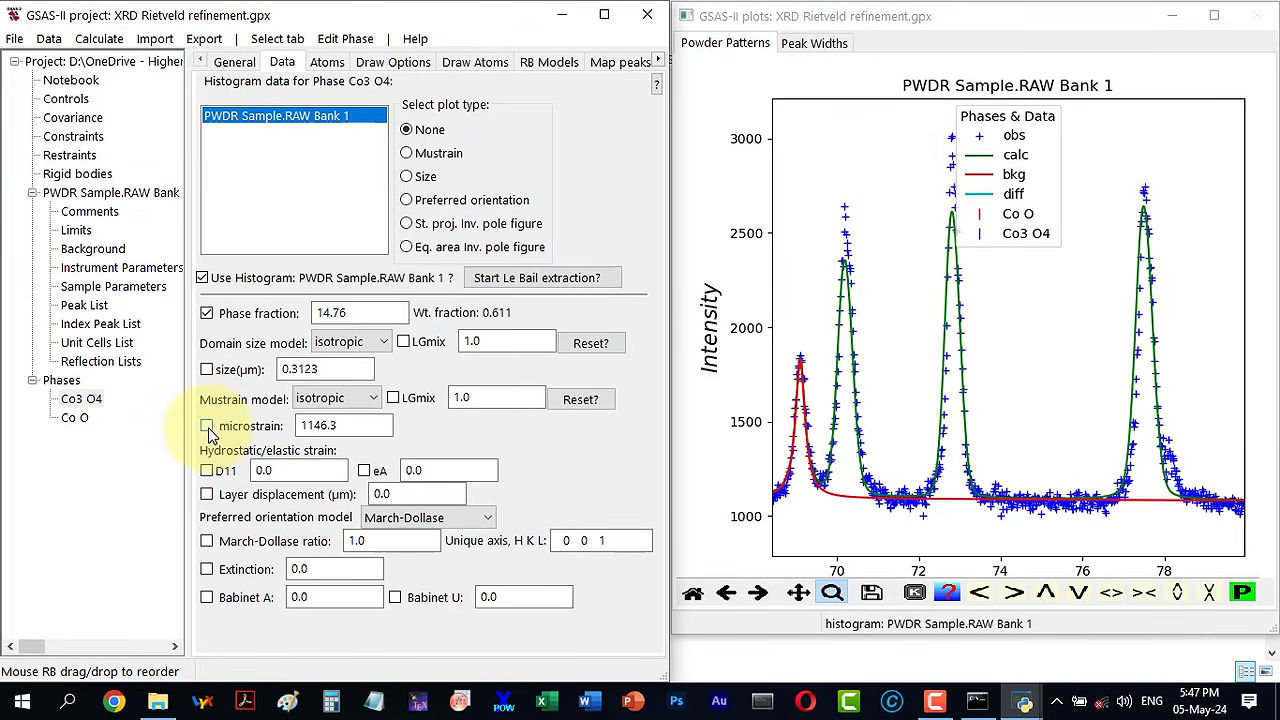
left_click(80, 400)
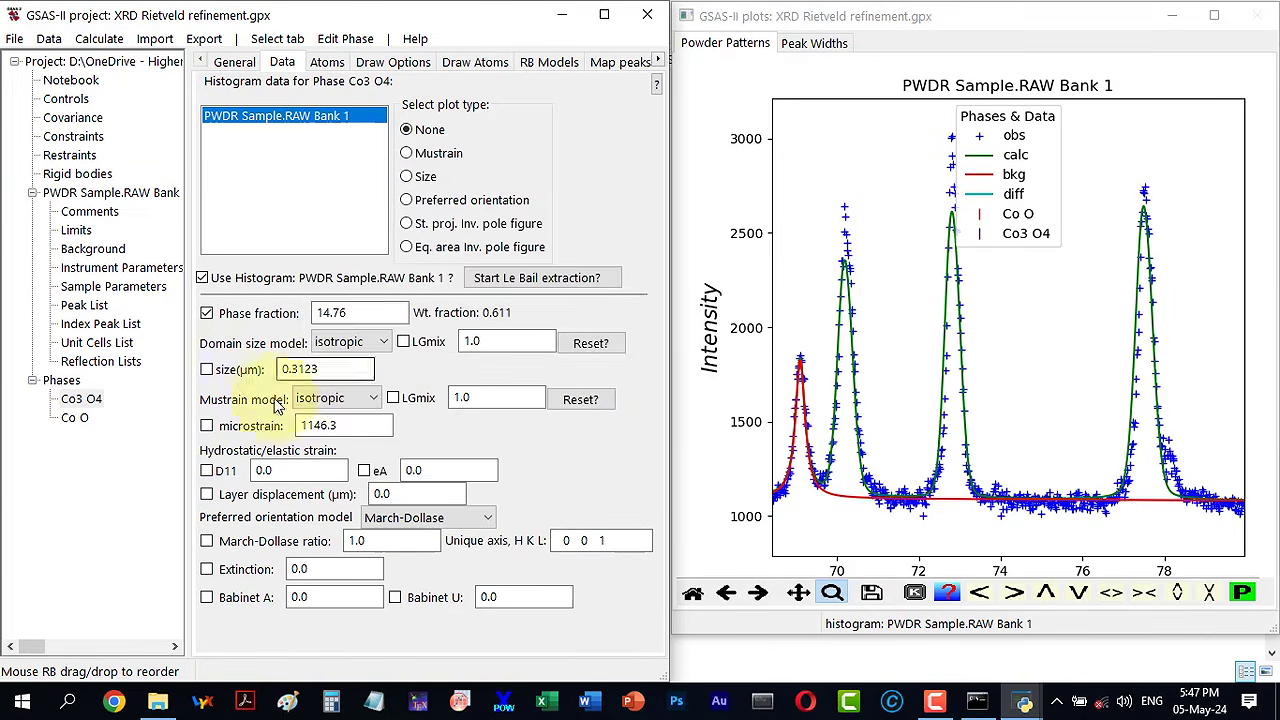
Step: Enable domain size refinement for the CoO phase, run the refinement and load the new result
left_click(70, 418)
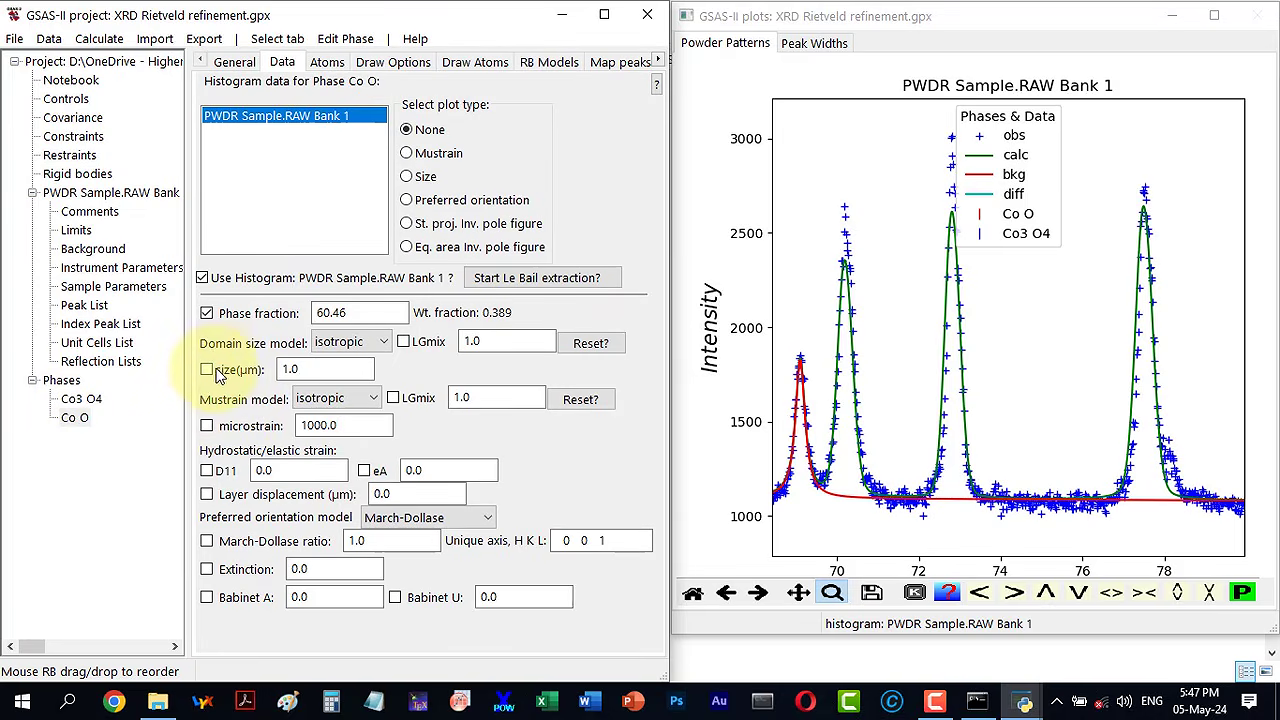
left_click(207, 370)
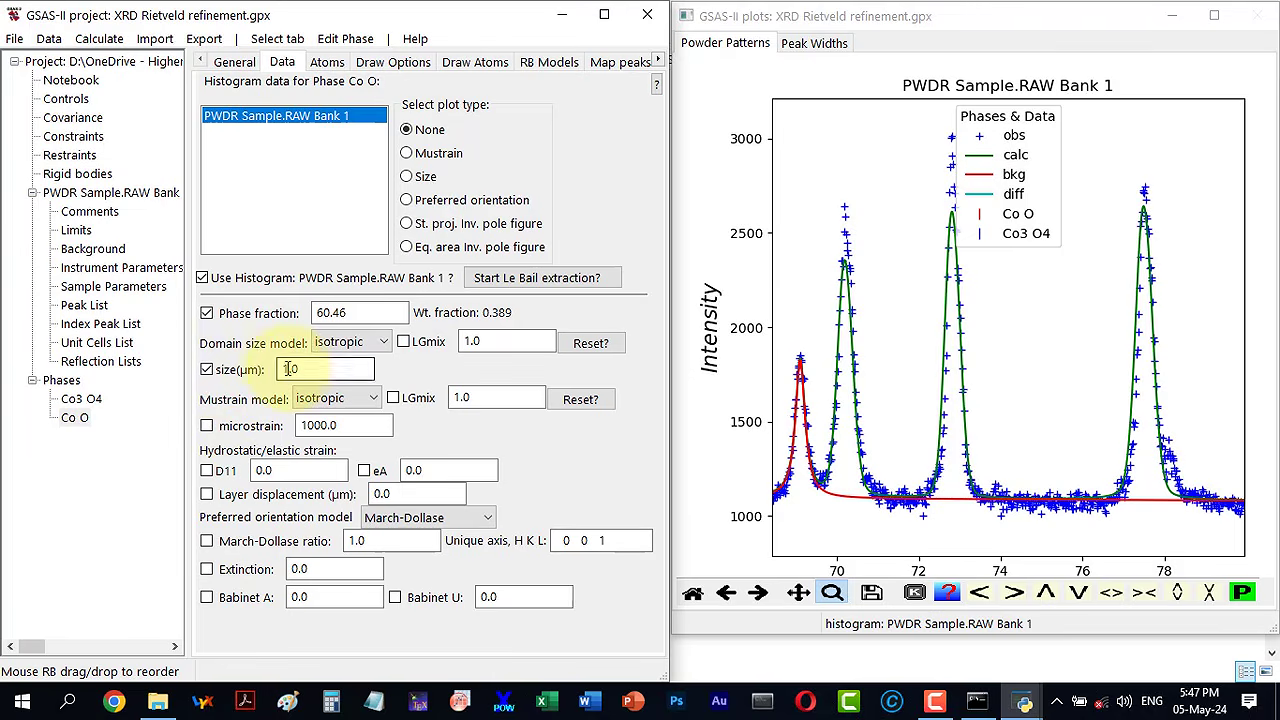
left_click(105, 41)
left_click(118, 101)
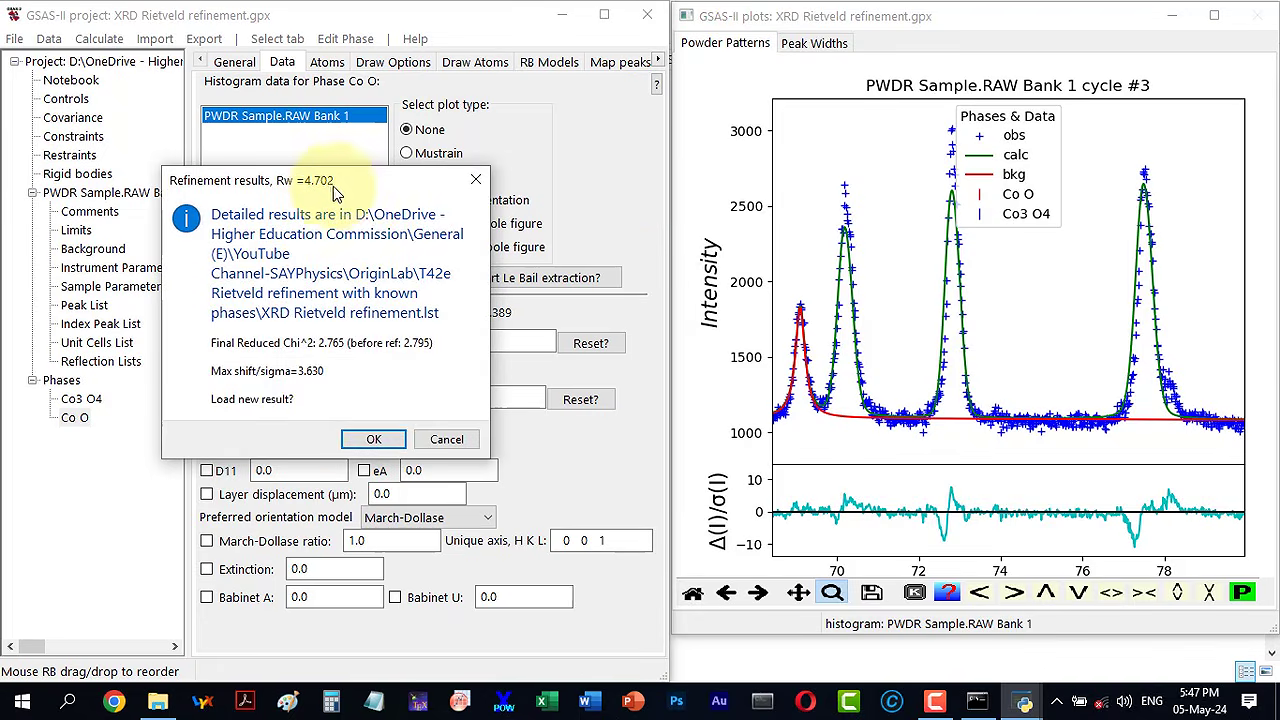
left_click(373, 441)
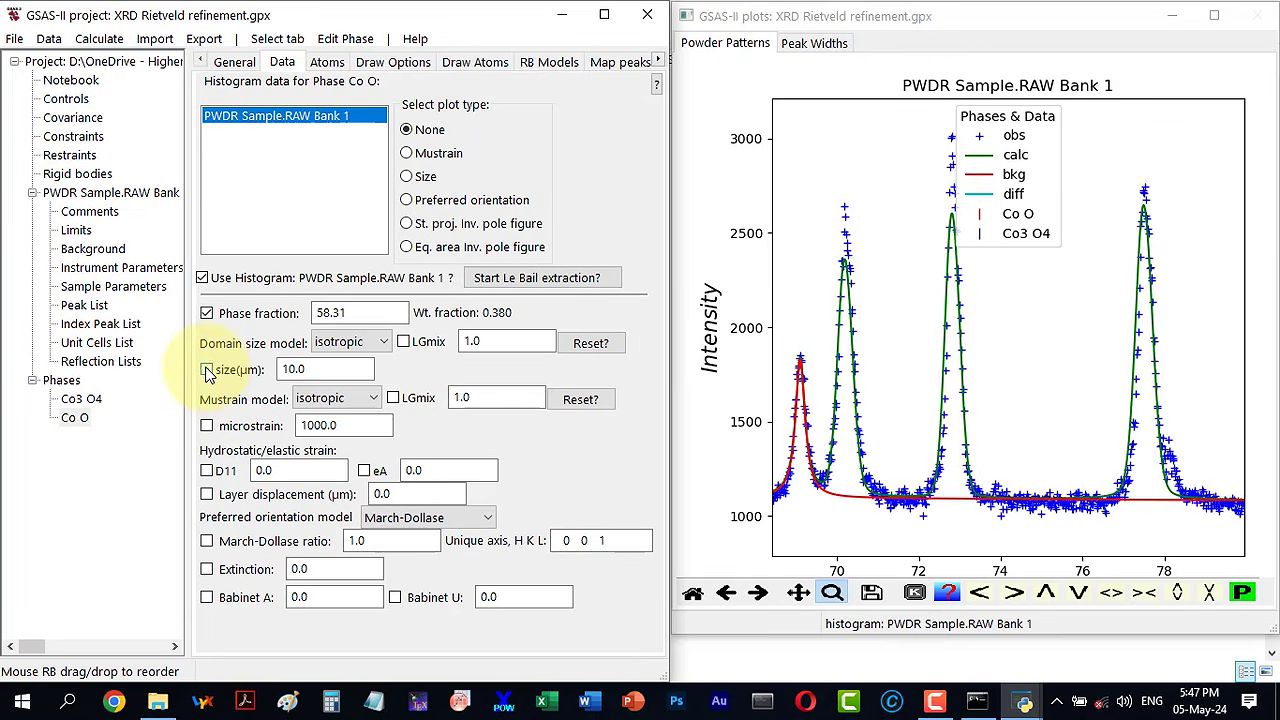
Step: Disable domain size refinement for the CoO phase, enable microstrain instead, run the refinement and load the new result
left_click(207, 426)
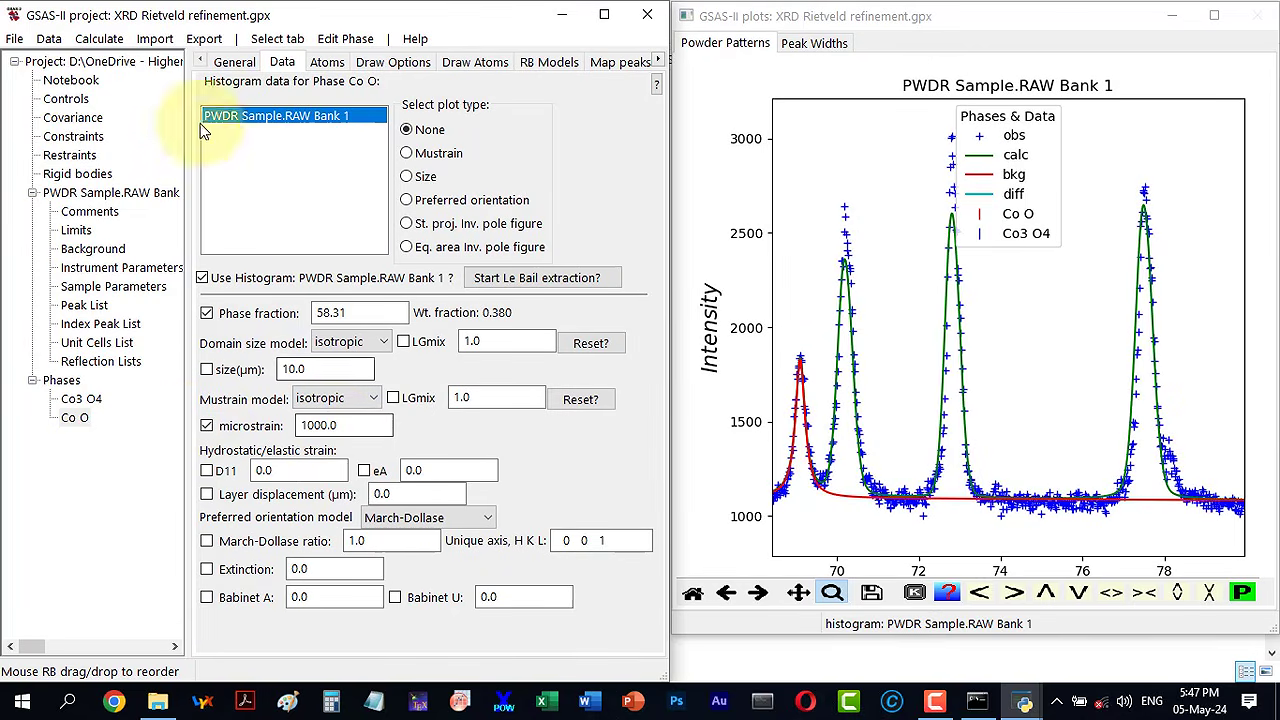
left_click(97, 39)
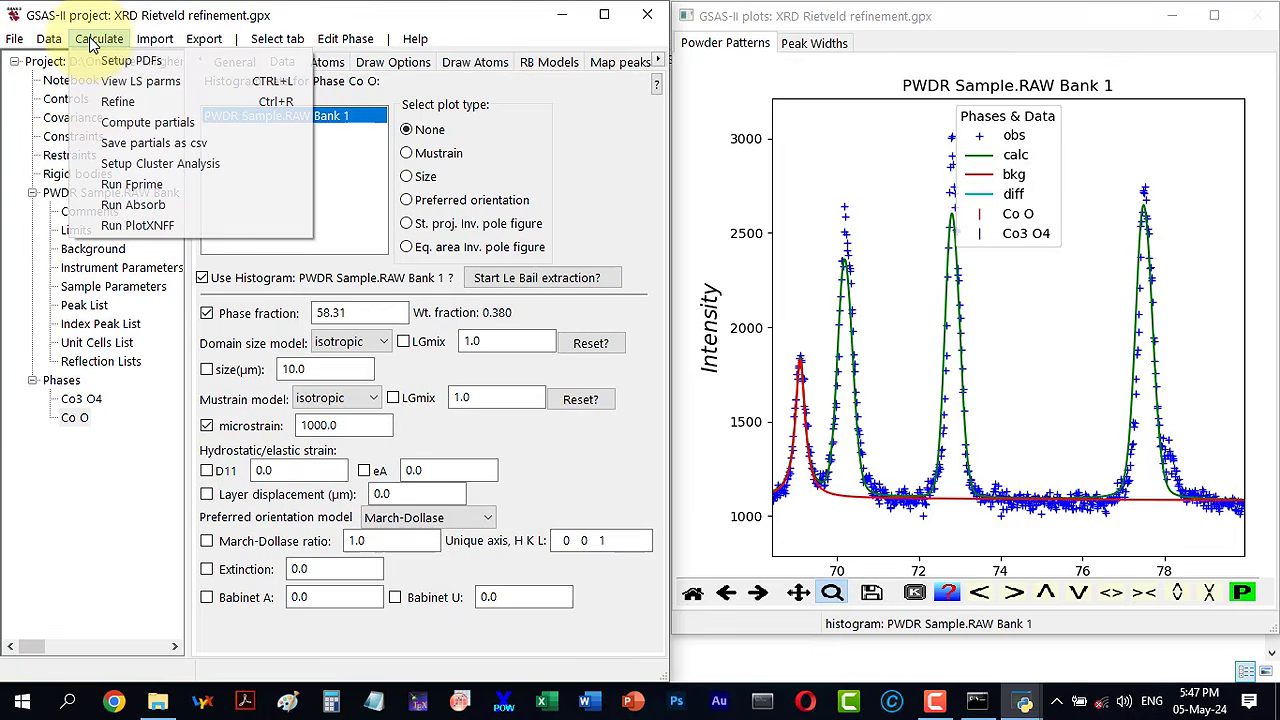
left_click(112, 101)
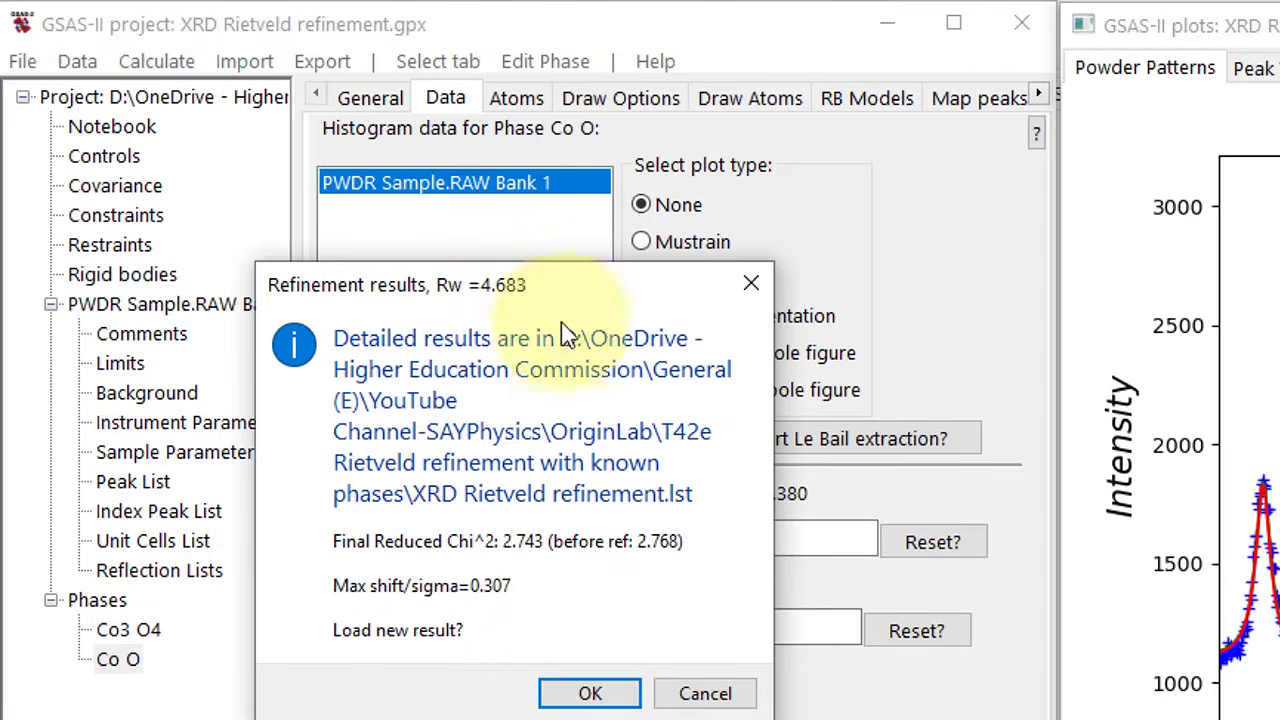
left_click(580, 692)
left_click(605, 698)
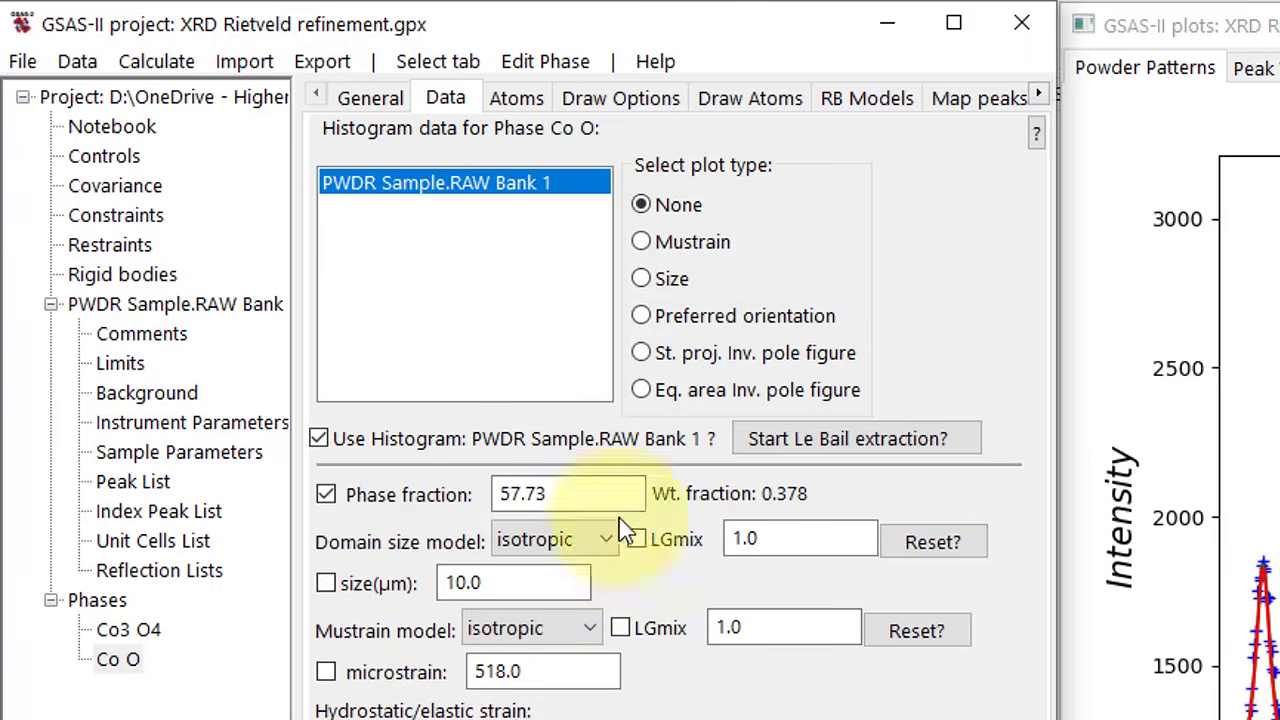
Step: Review the sample histogram's residuals, peak list, index peak list, unit cells list and the Co3O4 reflection list
left_click(88, 306)
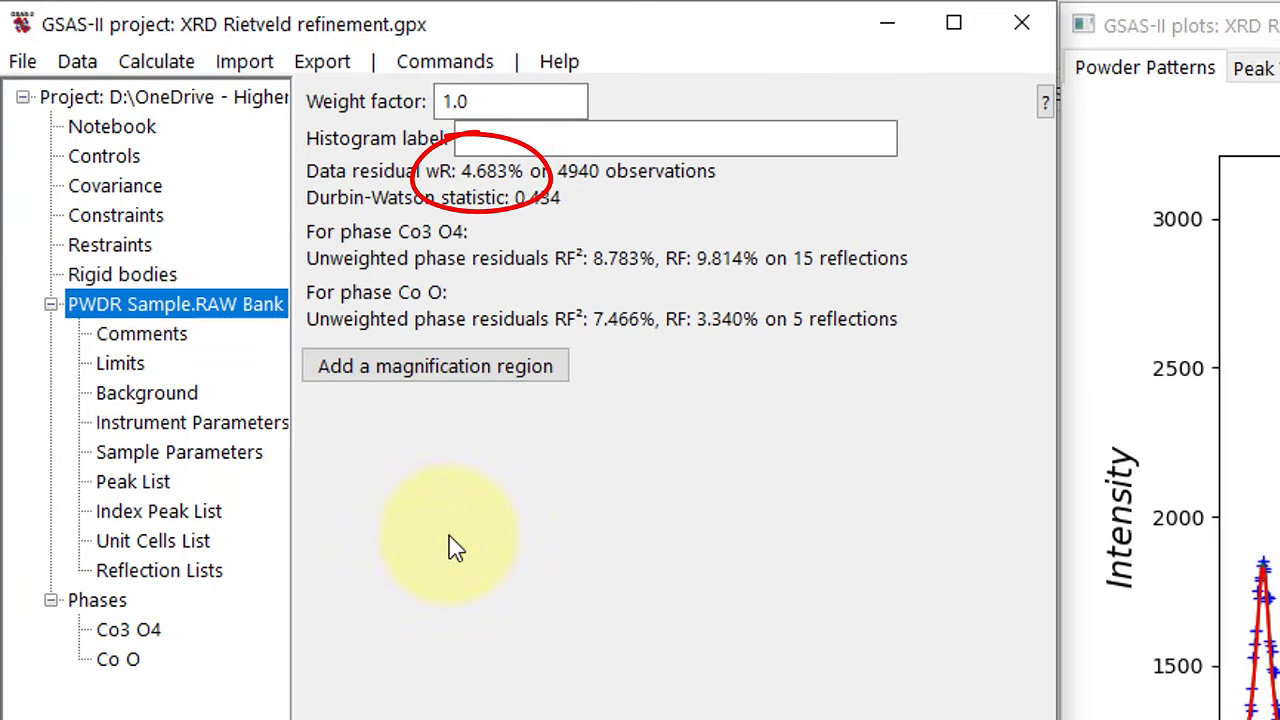
left_click(120, 485)
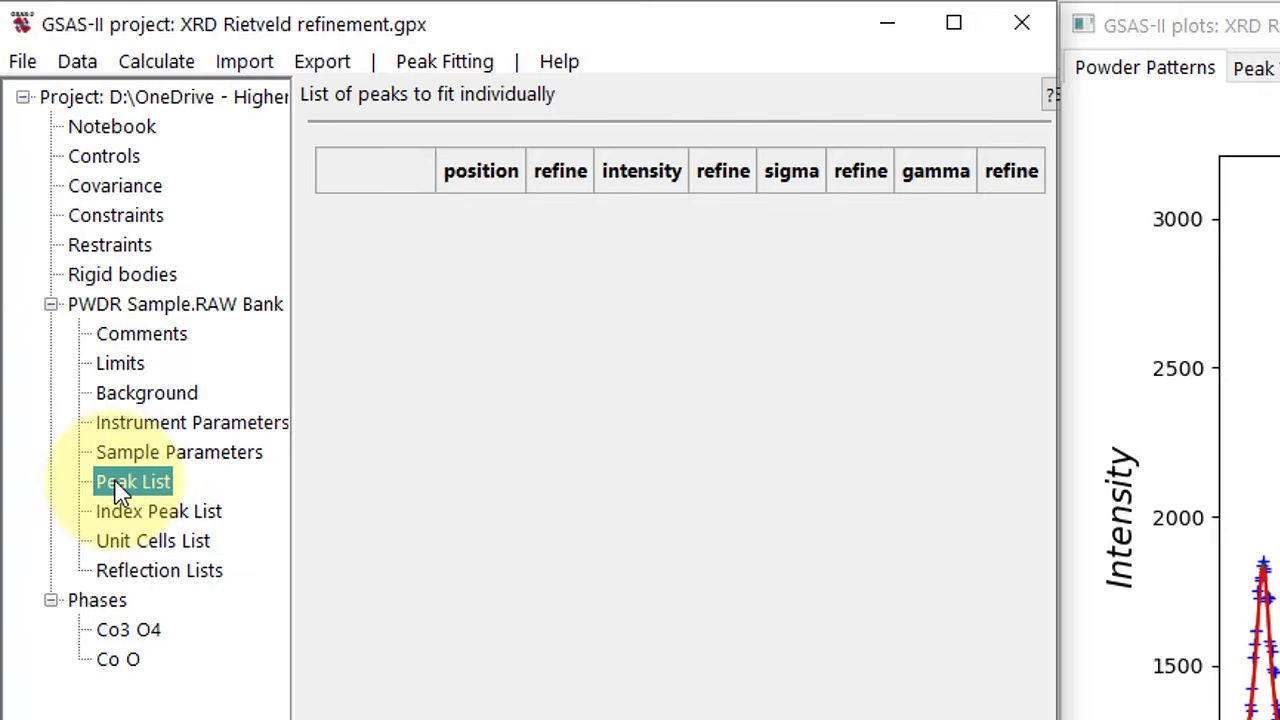
left_click(125, 512)
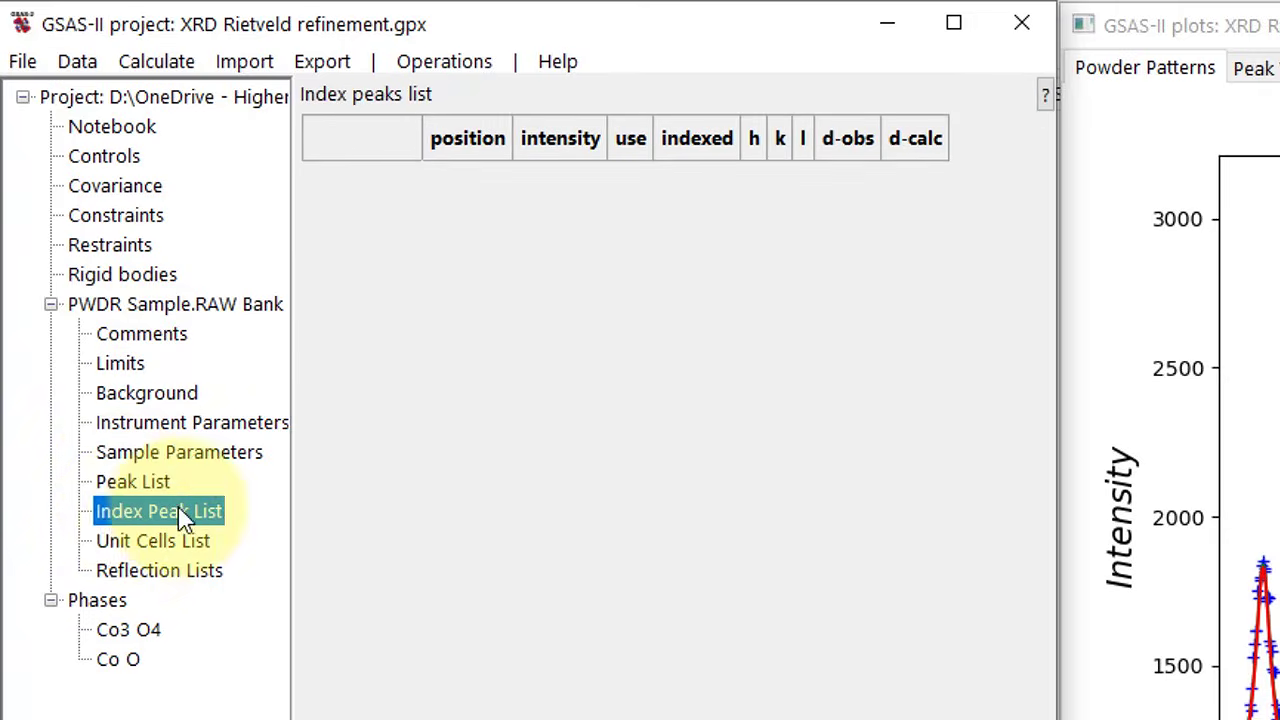
left_click(147, 544)
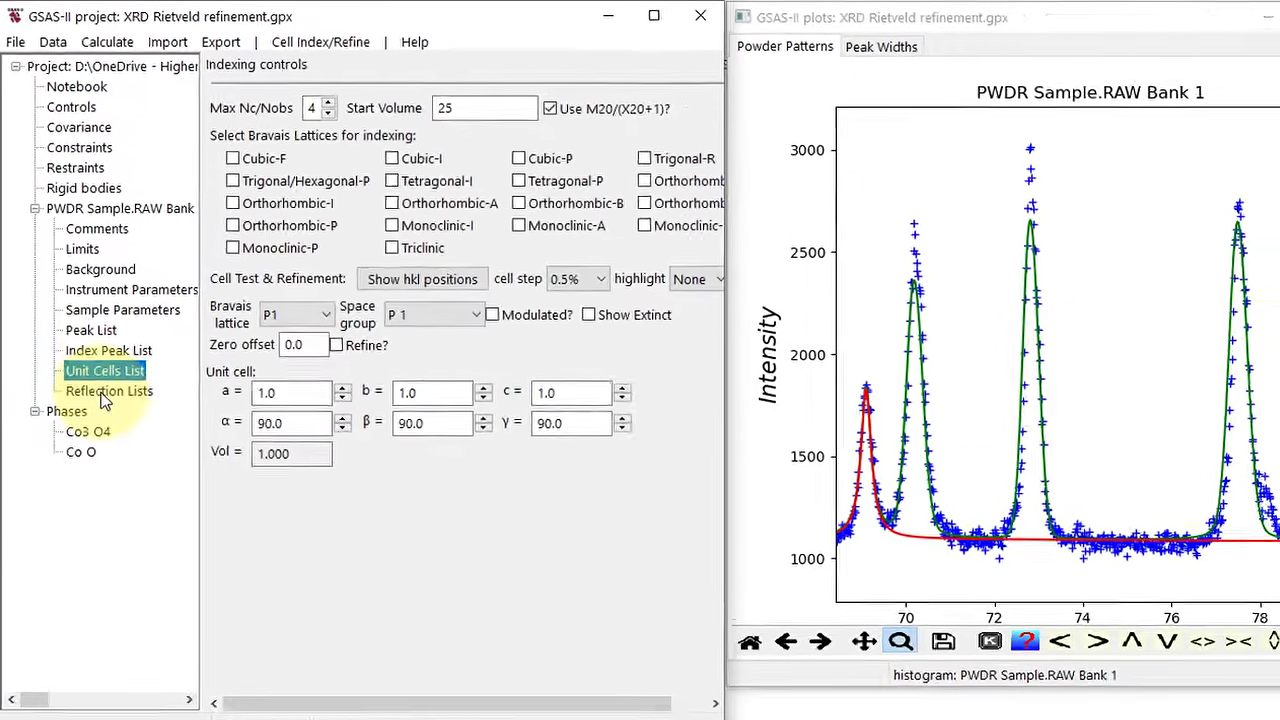
left_click(190, 570)
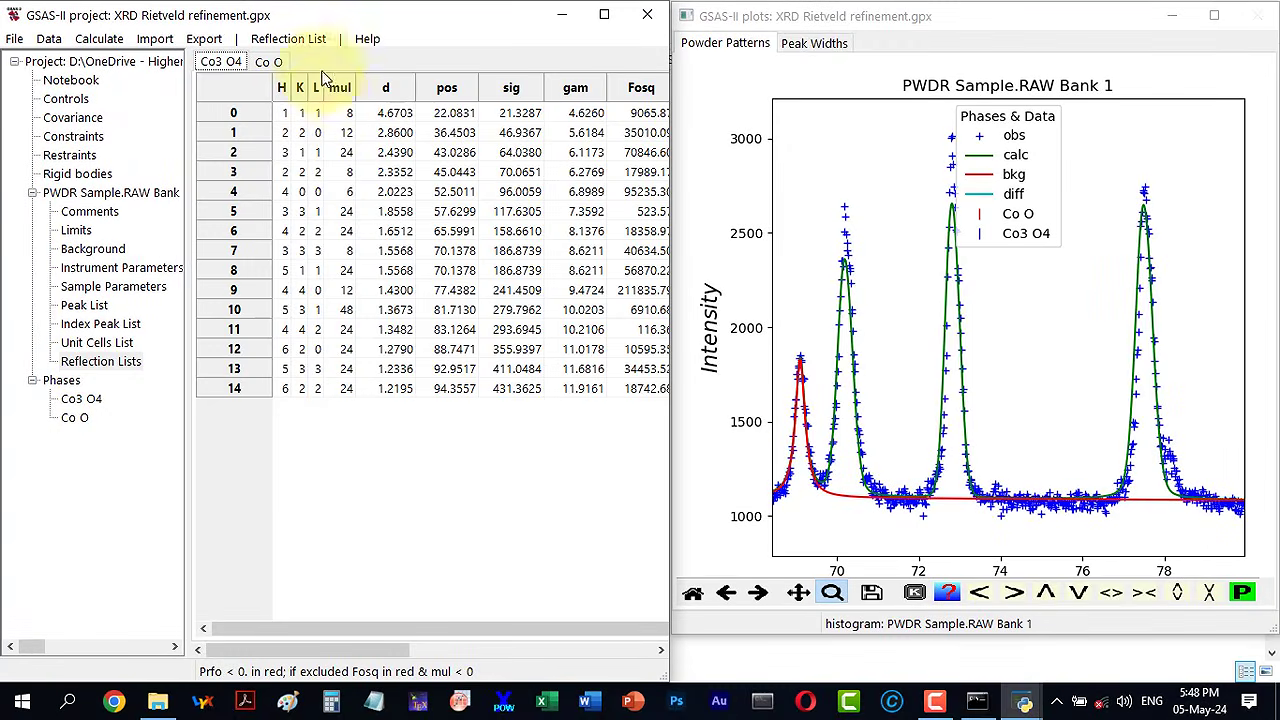
Step: Restore the powder pattern plot to its full 2-theta range and examine the fitted phase and background peaks
left_click(692, 593)
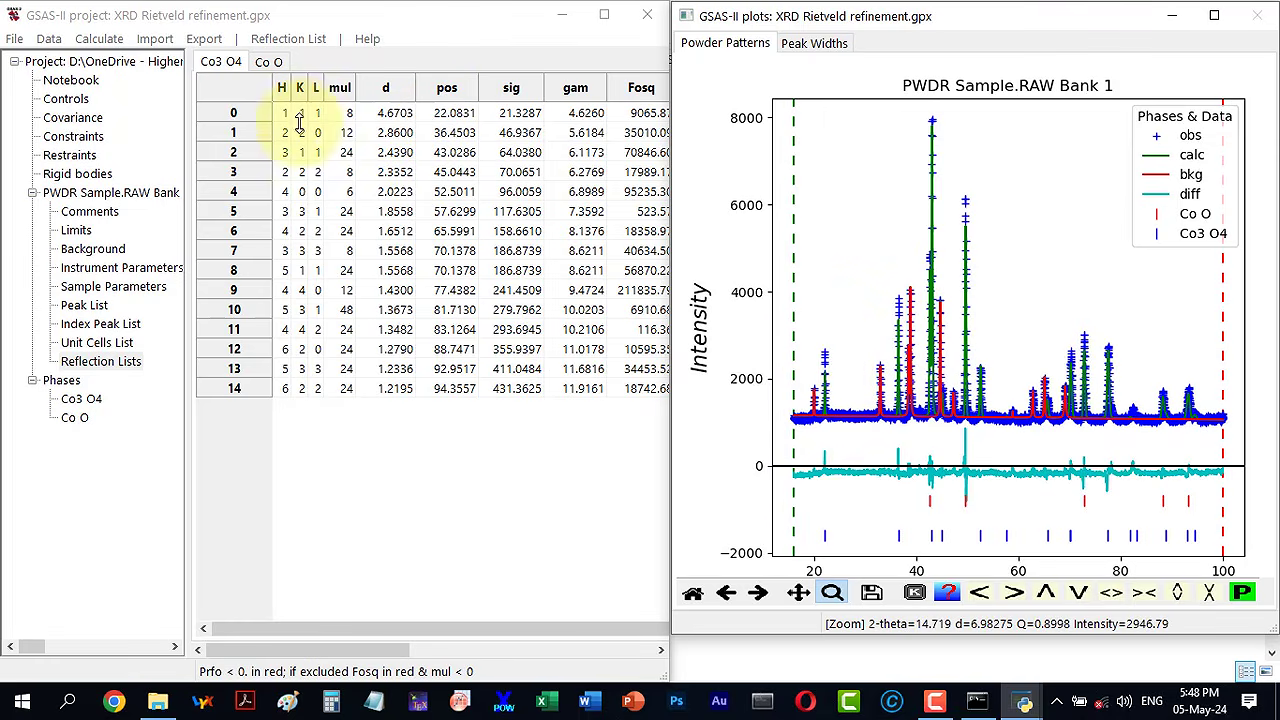
mouse_move(899, 297)
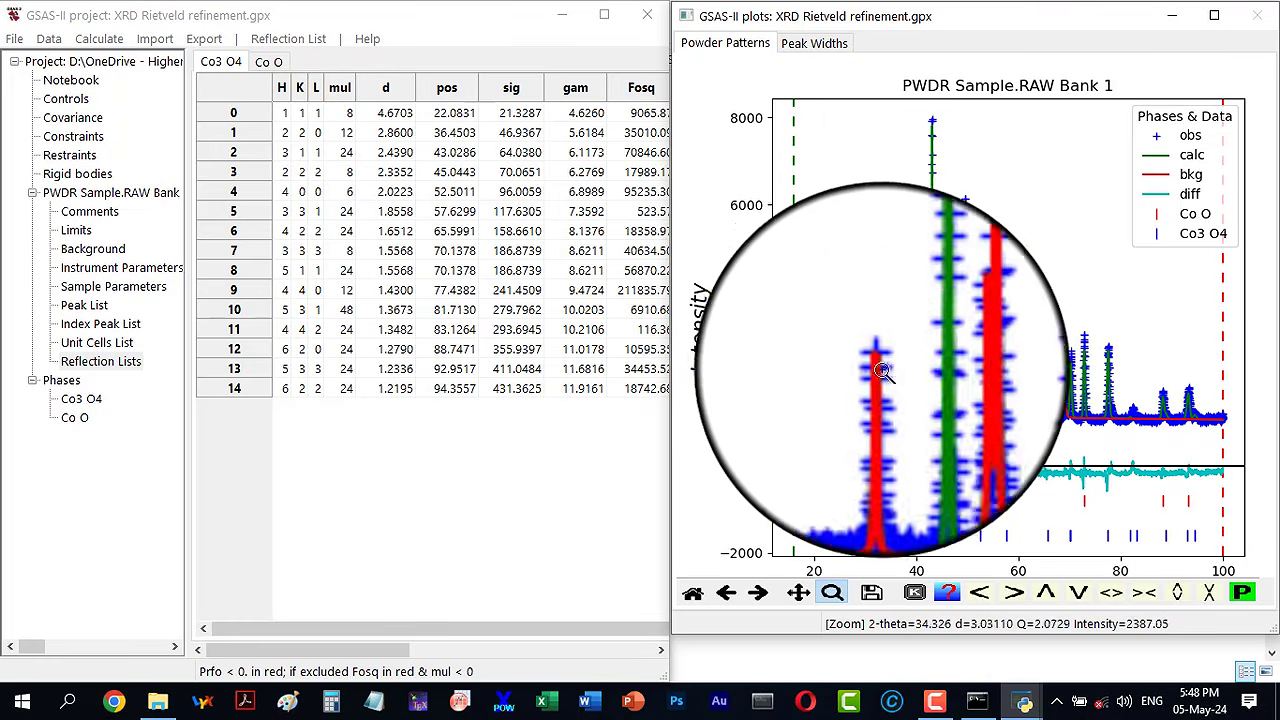
mouse_move(930, 318)
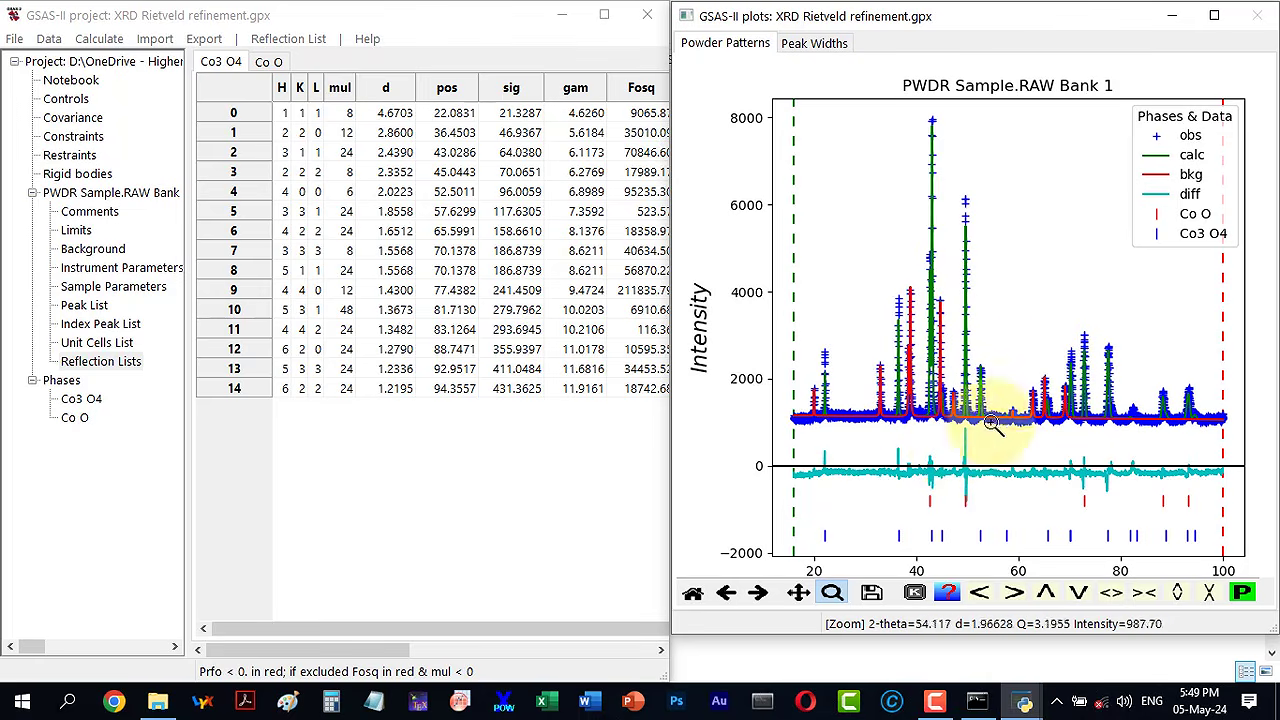
Step: Save the refinement project
left_click(14, 40)
left_click(60, 122)
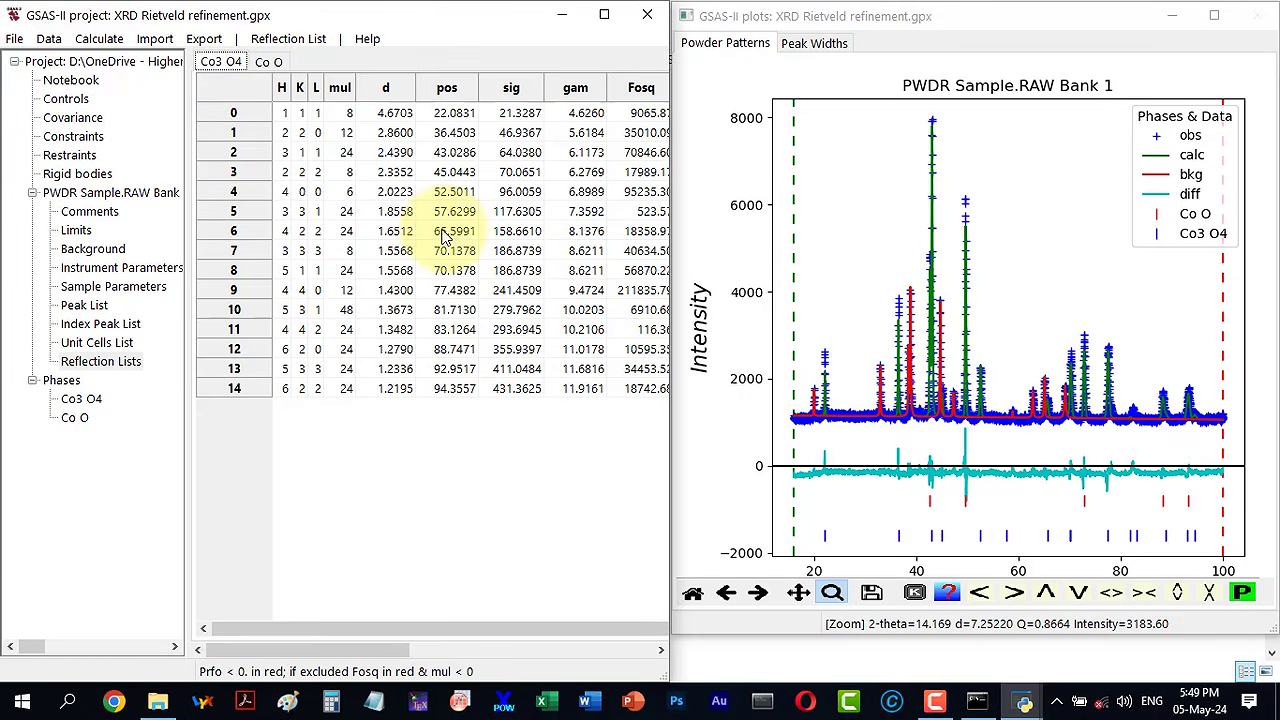